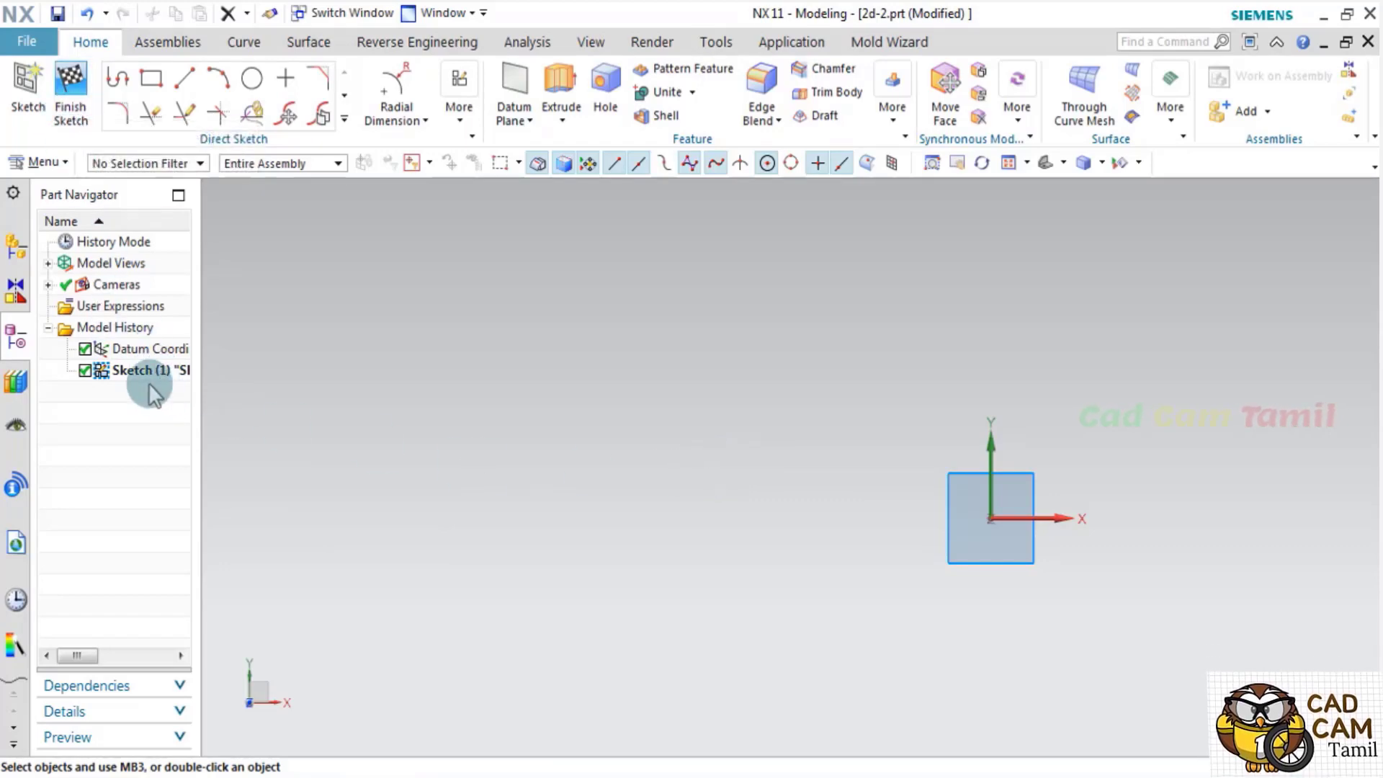
Tilt the view to check Sketch (1) on the XY plane, then lay it flat with F8.
middle_drag(663, 519, 894, 375)
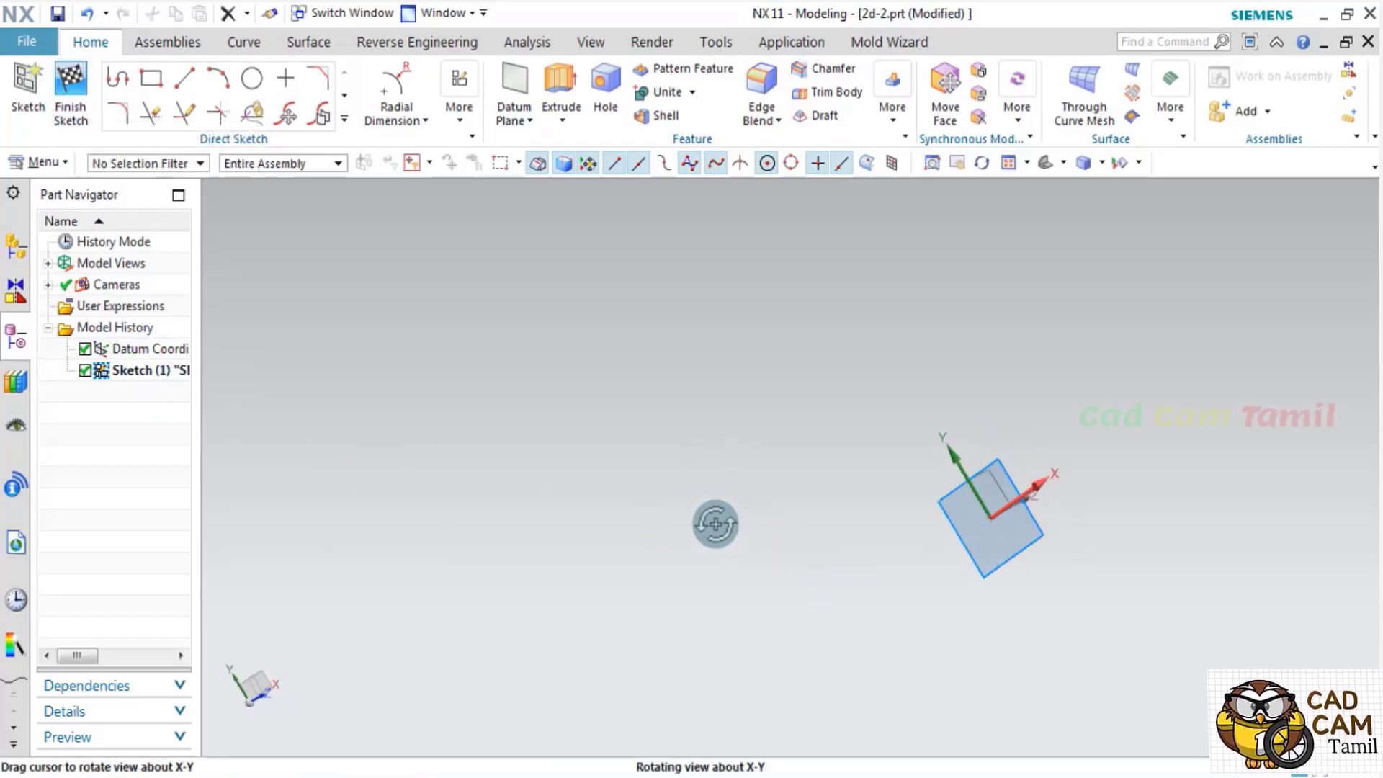
key(F8)
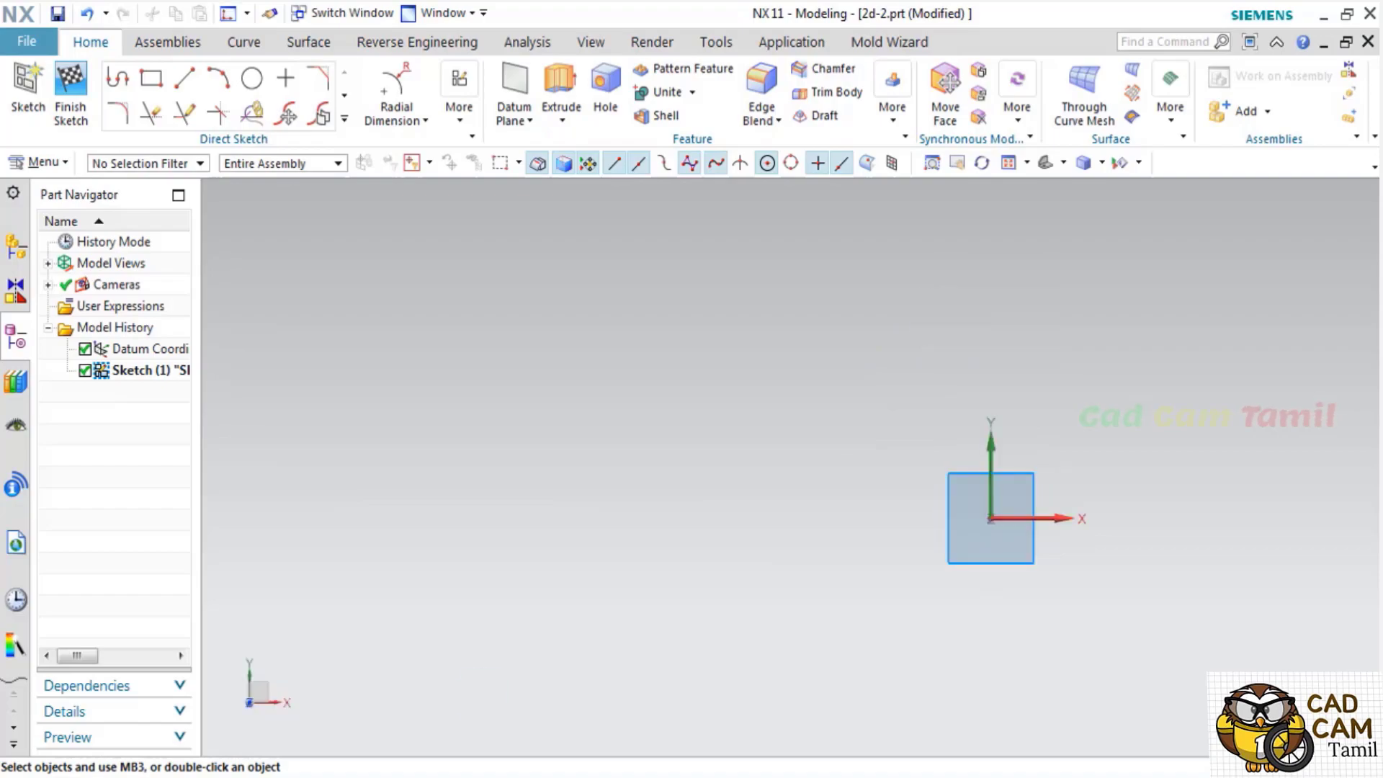
key(alt+Tab)
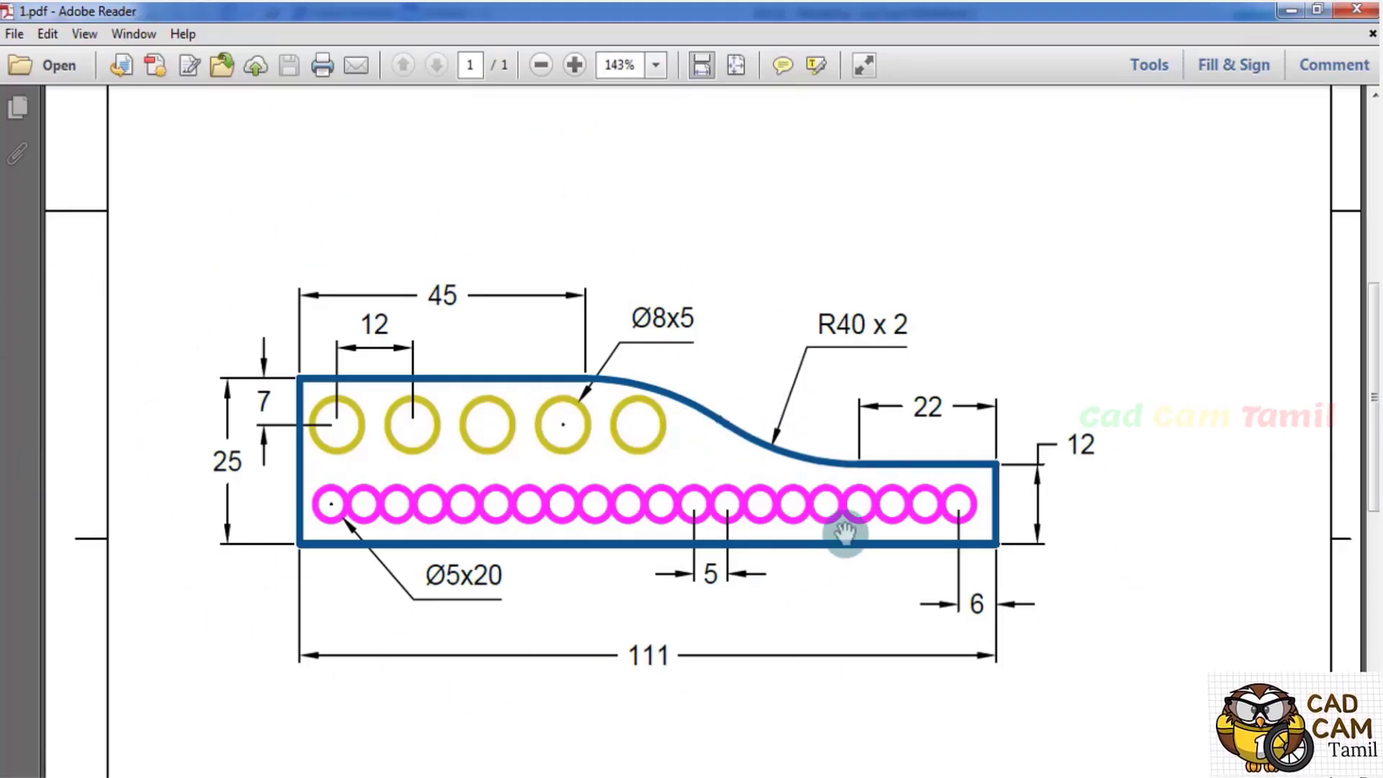
Review the plate drawing's dimensions (111, 25, 45, 12, 22, R40) in Adobe Reader and return to NX.
click(1291, 11)
key(alt+Tab)
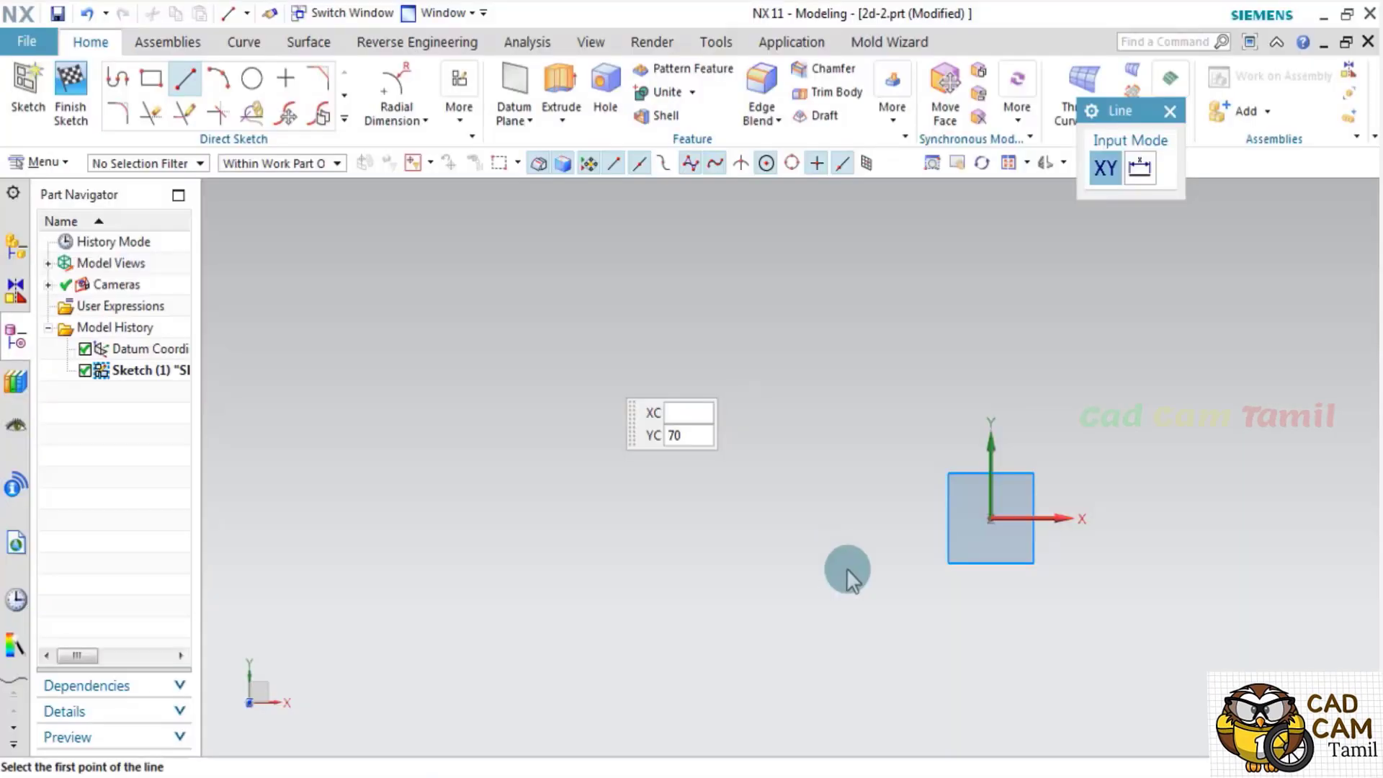
Draw a horizontal line left of the origin and place its end 100 horizontally from the origin.
shift+middle_drag(889, 406, 723, 415)
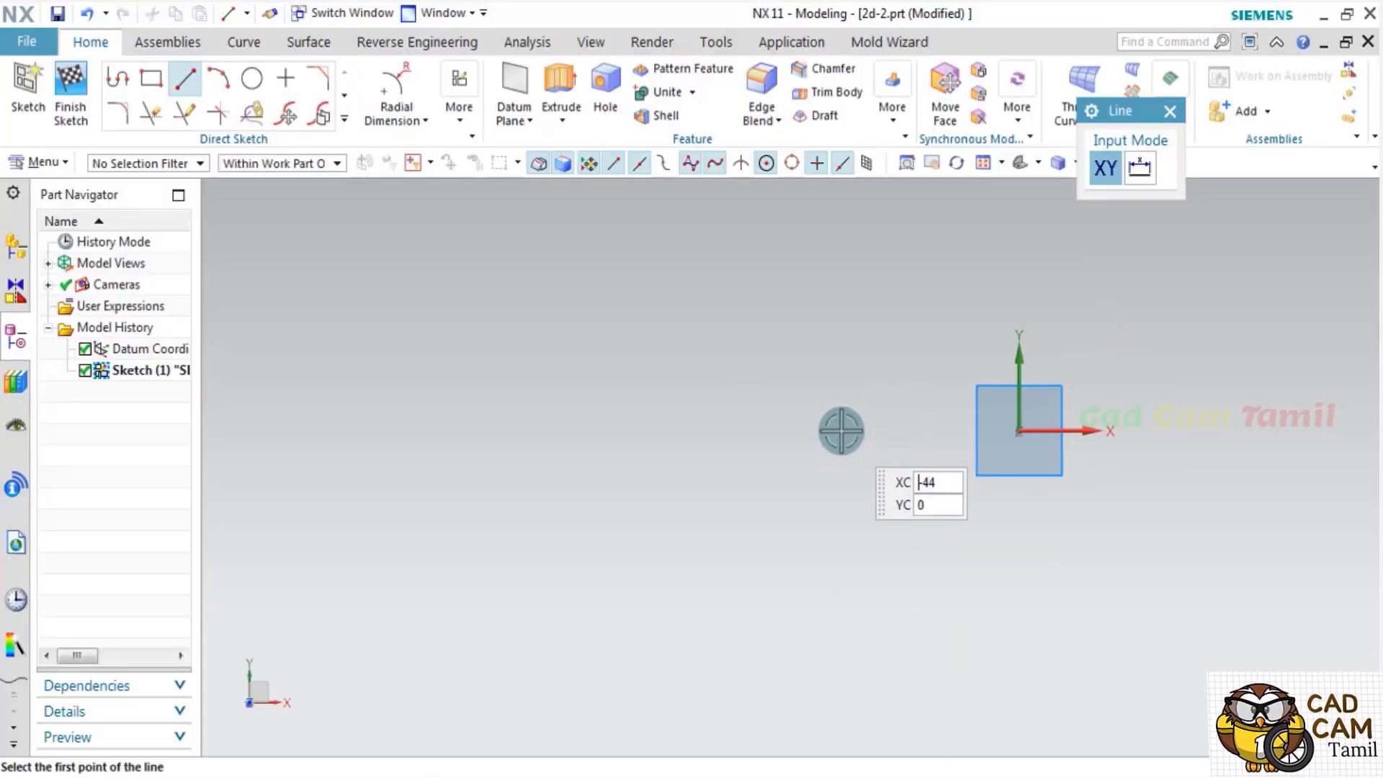
click(726, 365)
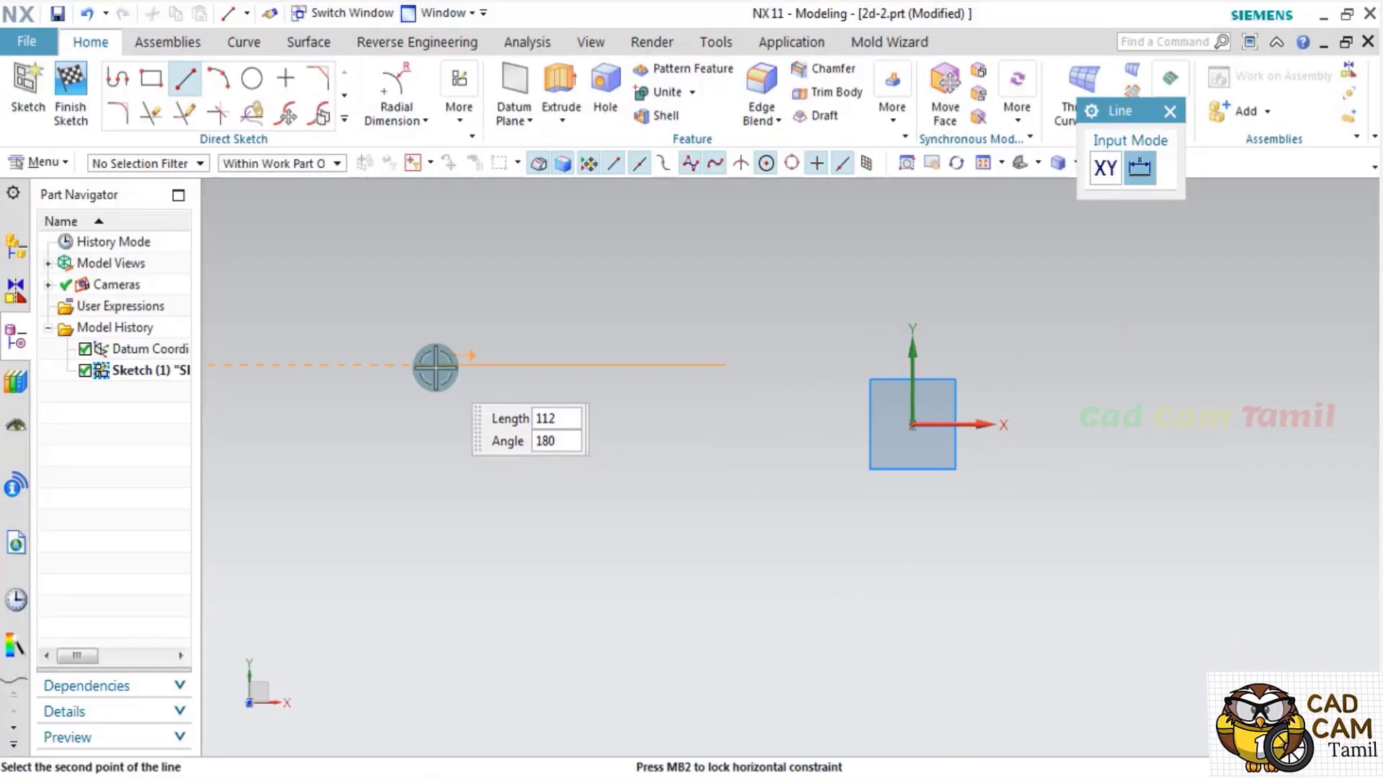
click(432, 364)
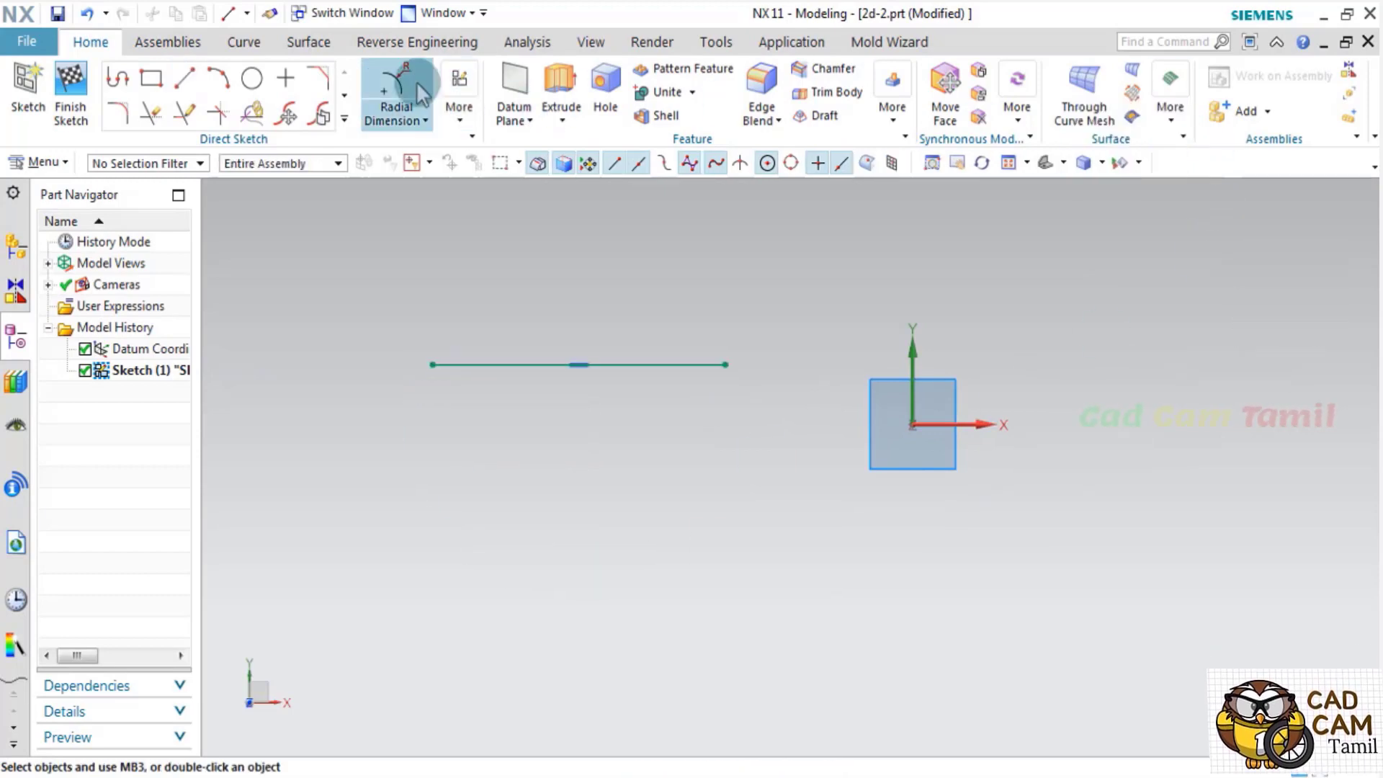
click(396, 87)
click(725, 365)
click(913, 424)
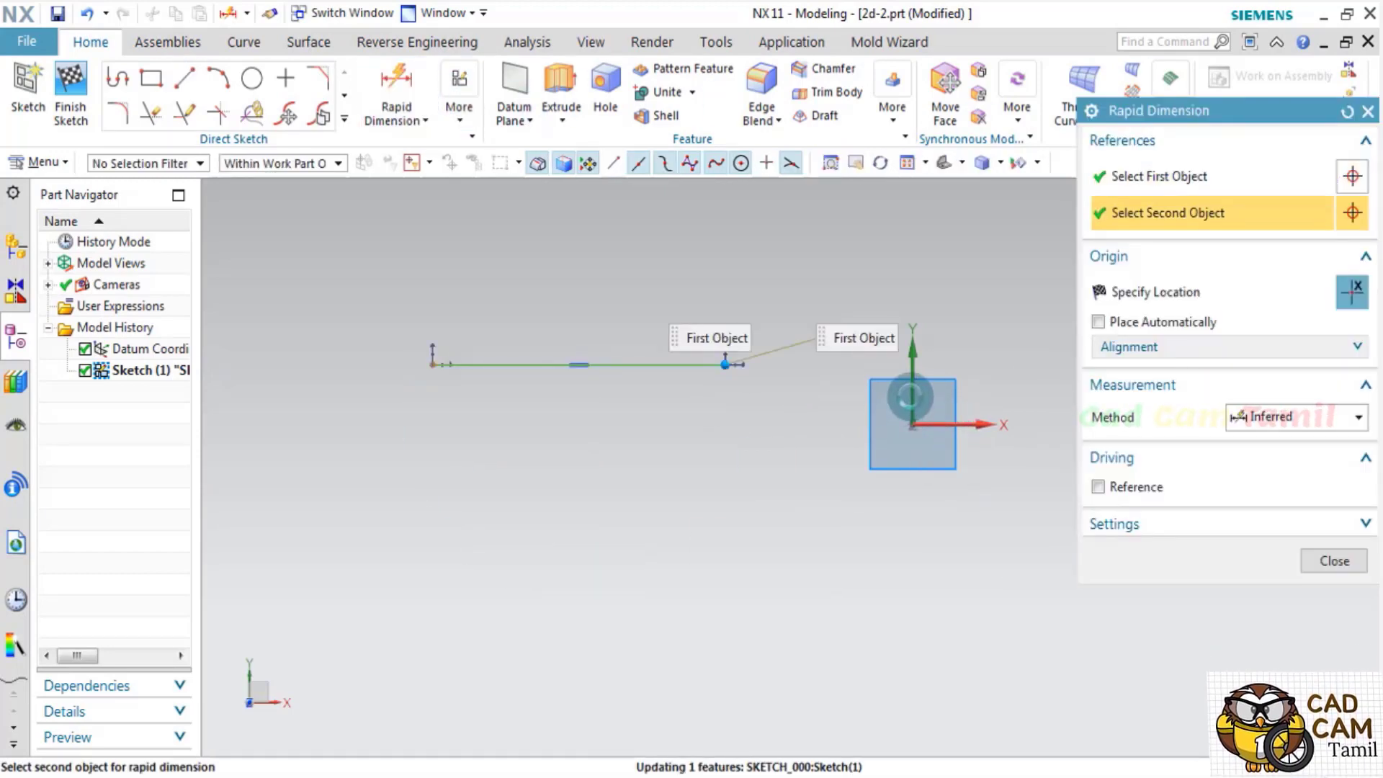
scroll(910, 397, up, 5)
scroll(916, 524, down, 6)
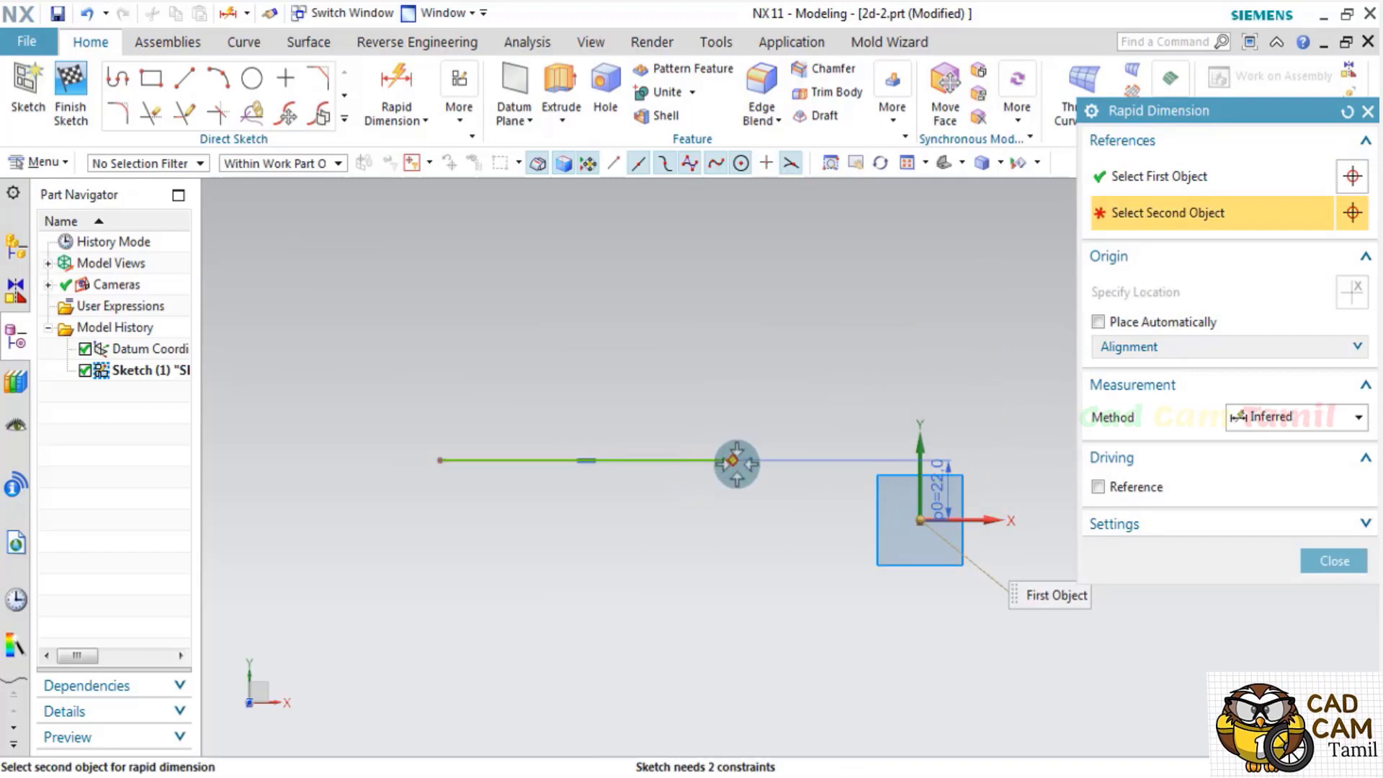
click(734, 464)
click(840, 561)
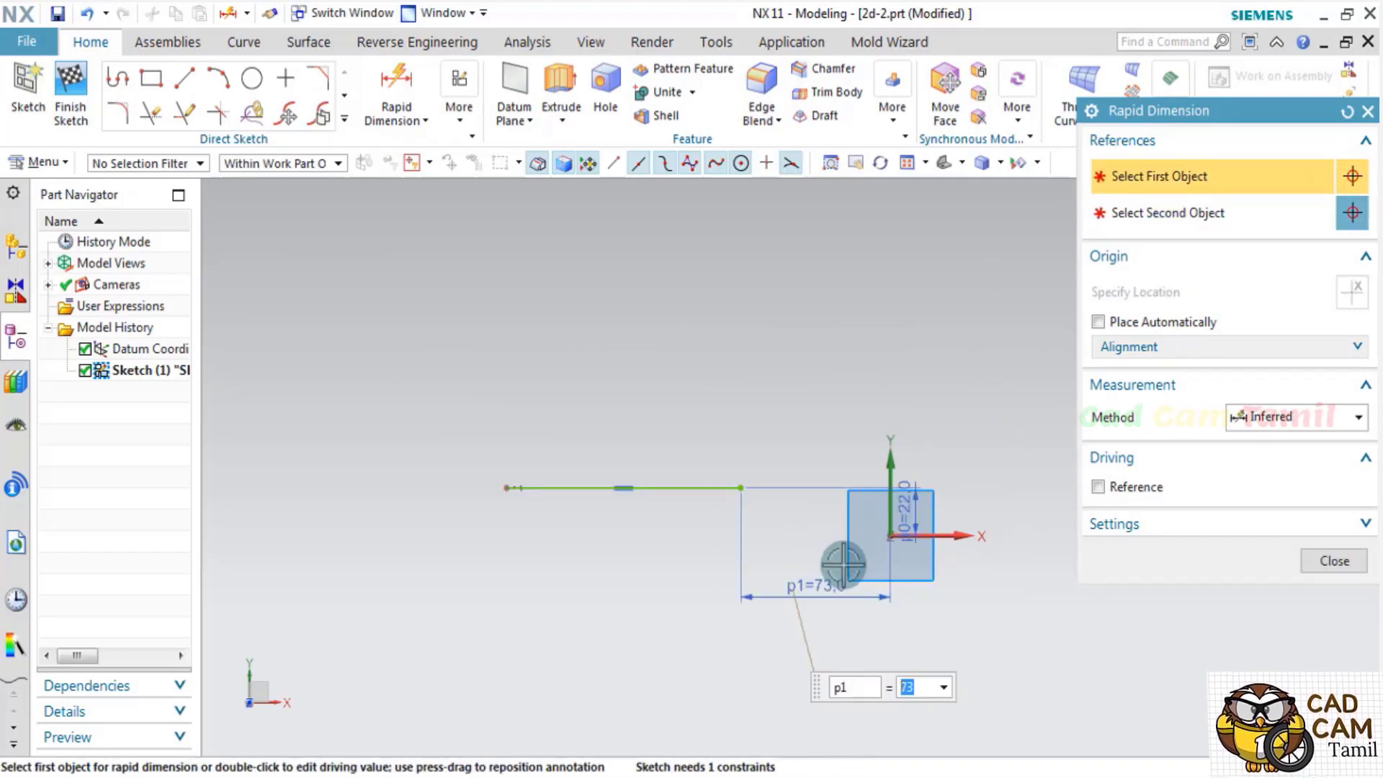
text(1000)
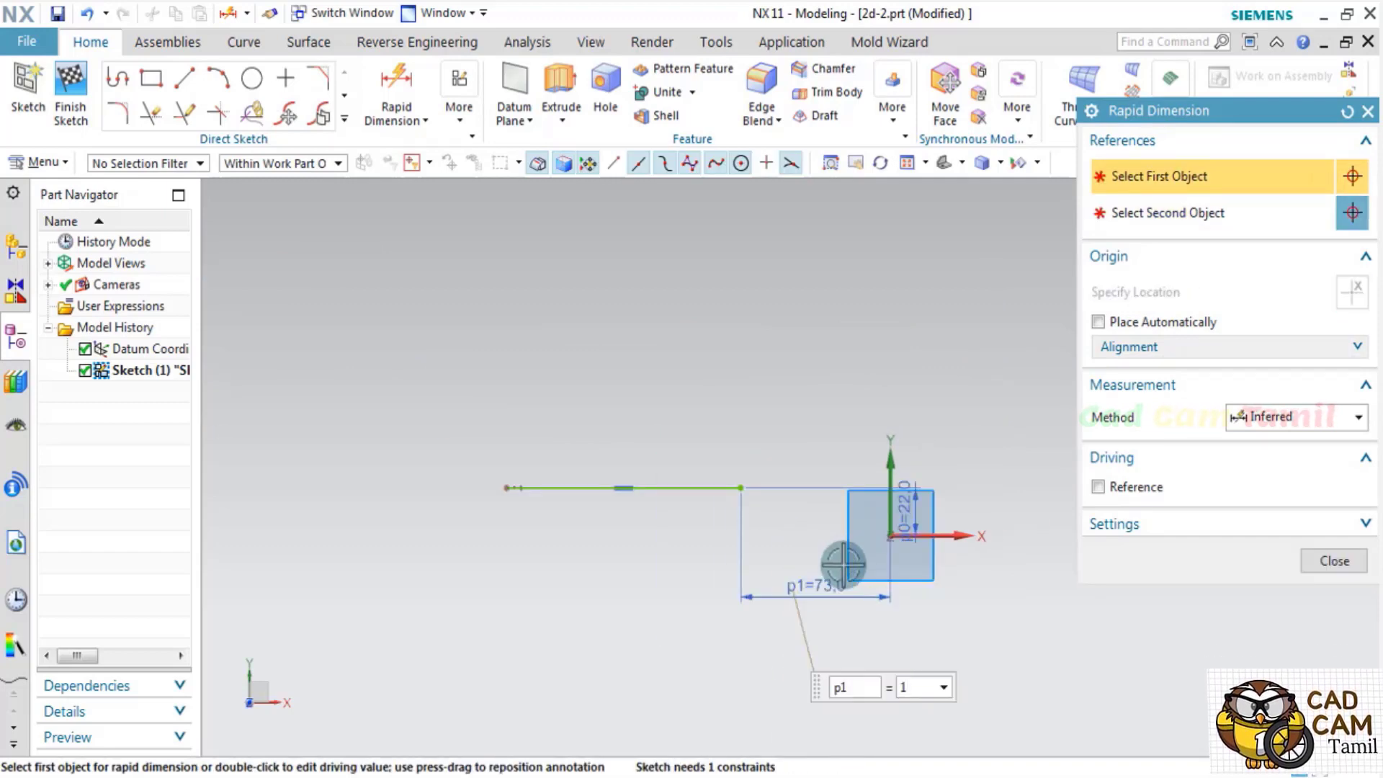
key(BackSpace)
key(Return)
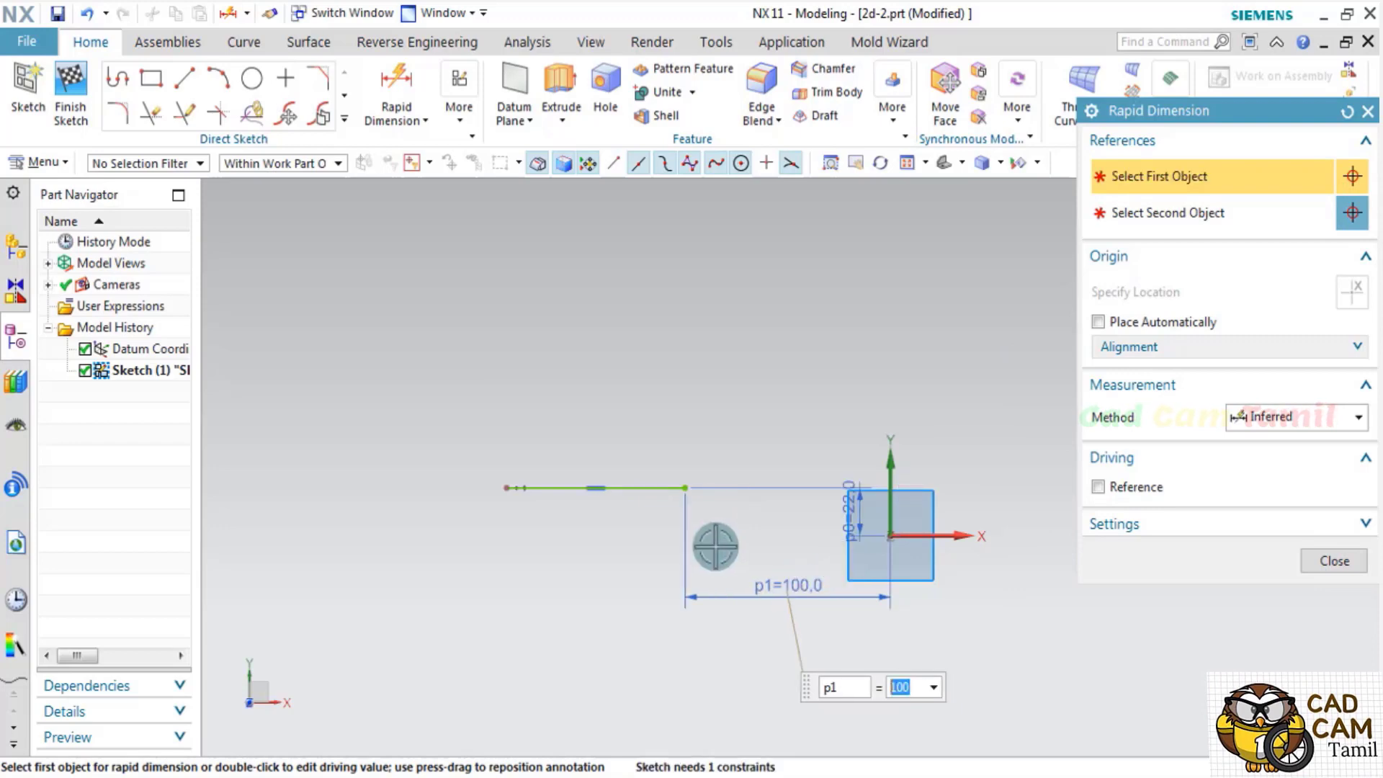
Set the line's 50 vertical offset from the origin and its 111 length.
scroll(850, 526, up, 3)
double_click(867, 503)
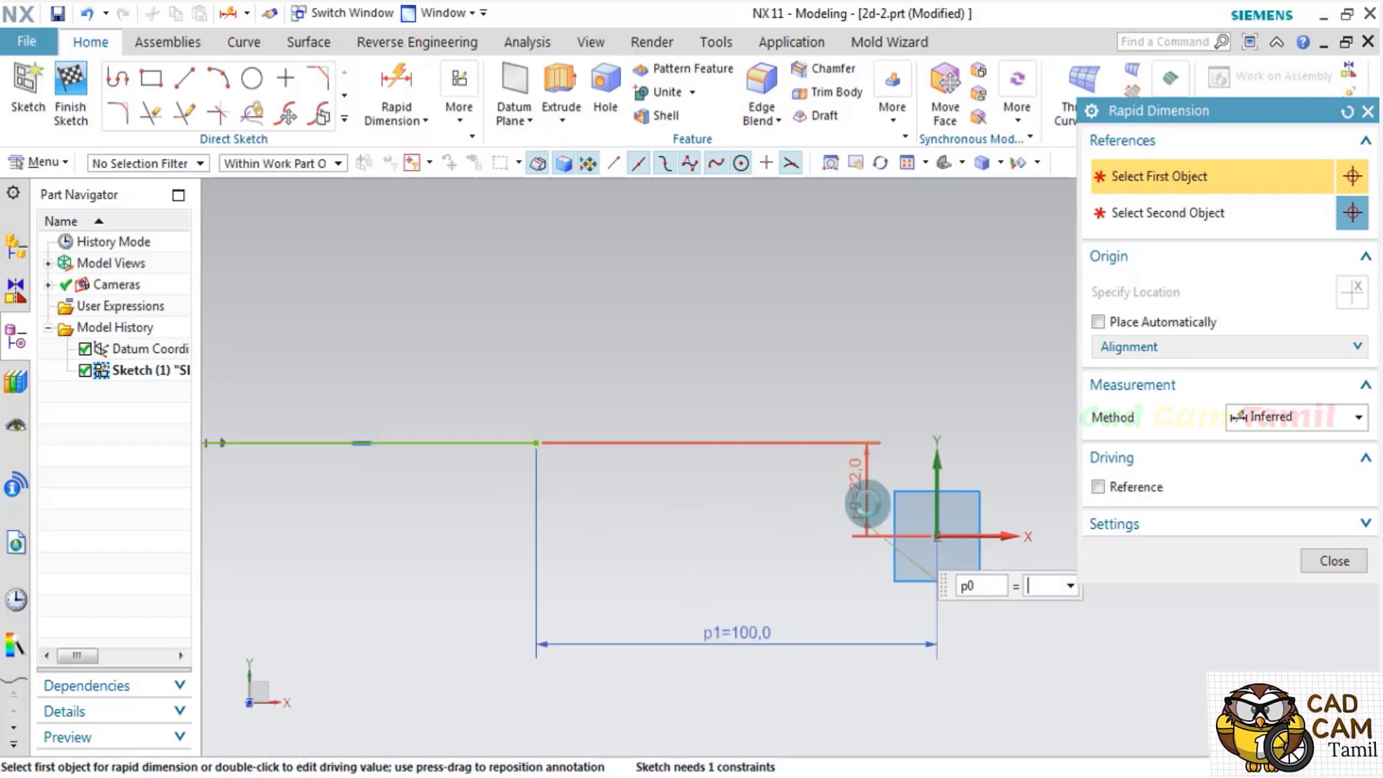
text(50)
key(Return)
scroll(987, 403, down, 3)
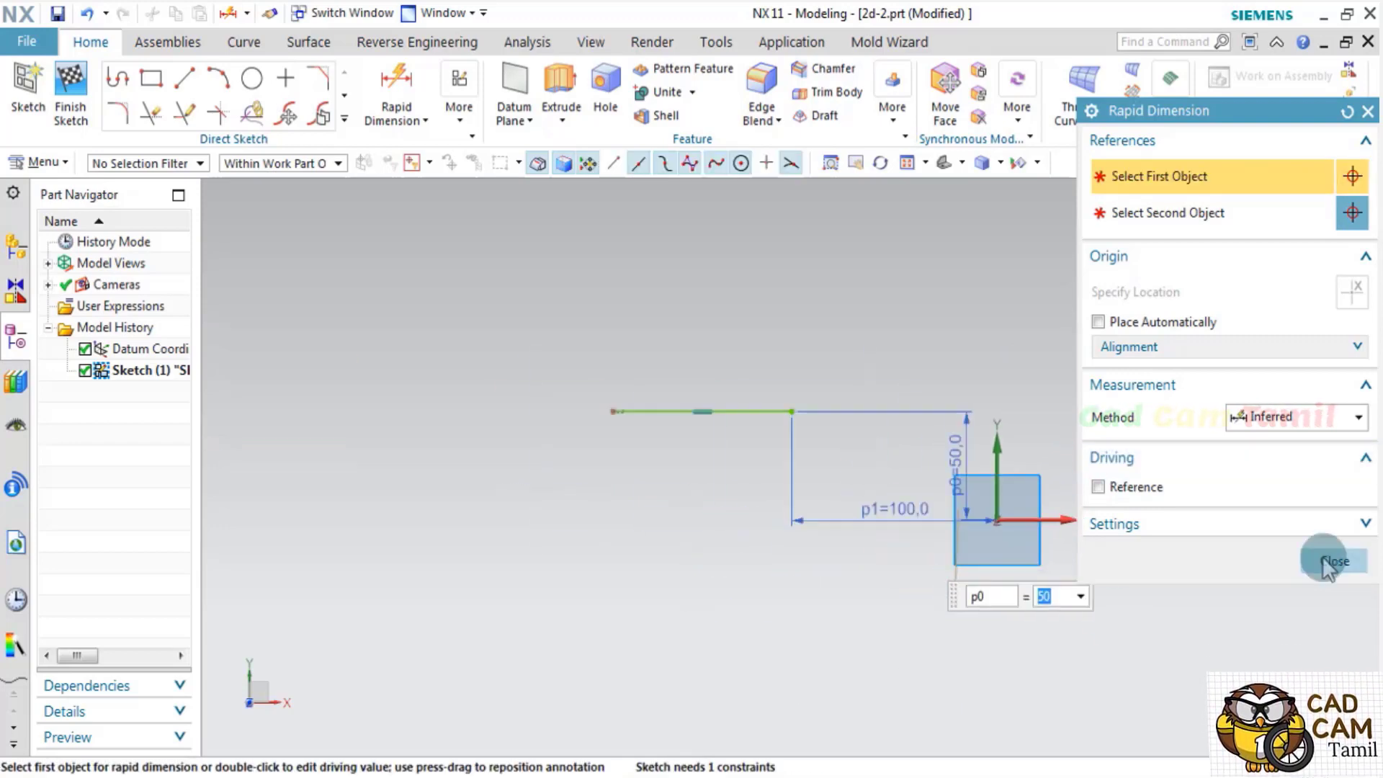
click(1366, 560)
scroll(858, 385, up, 4)
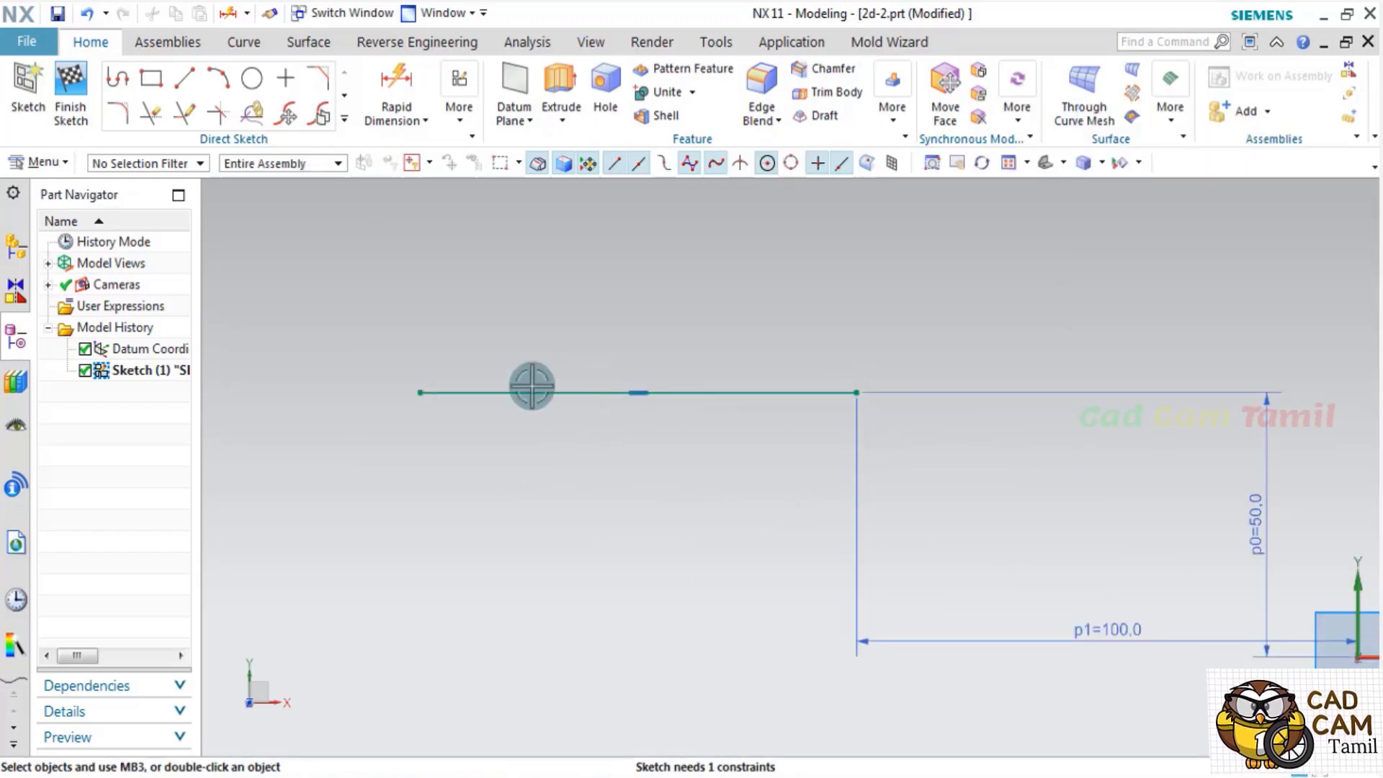
click(766, 395)
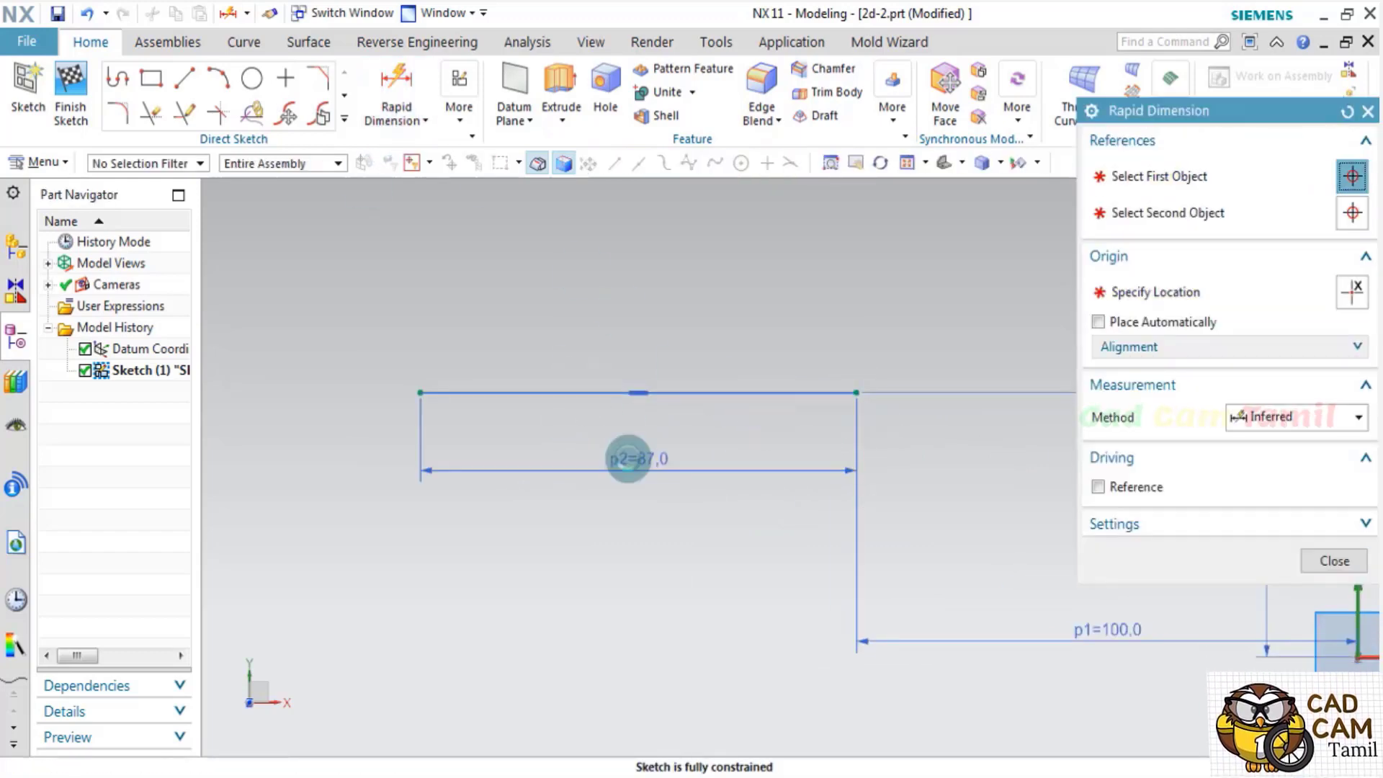
click(628, 458)
text(111)
key(Return)
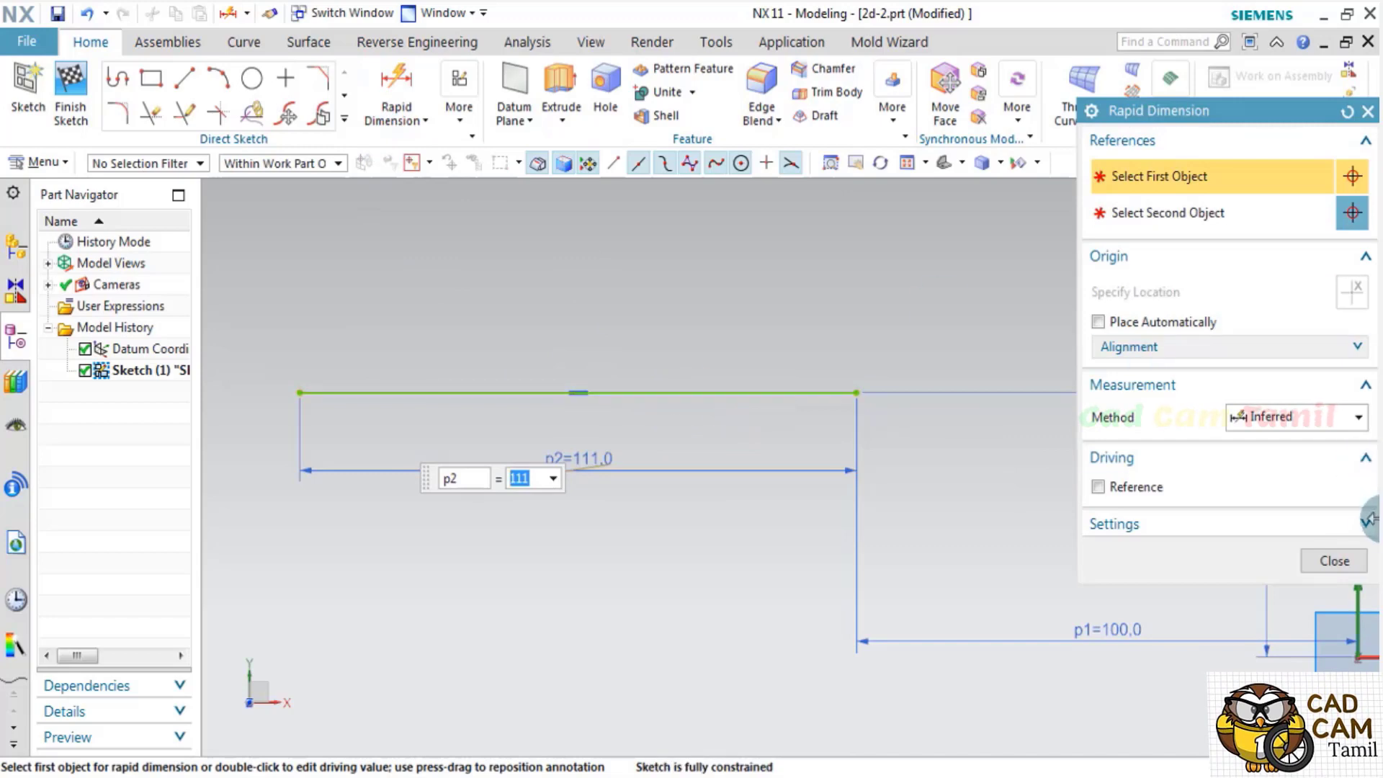
click(1345, 561)
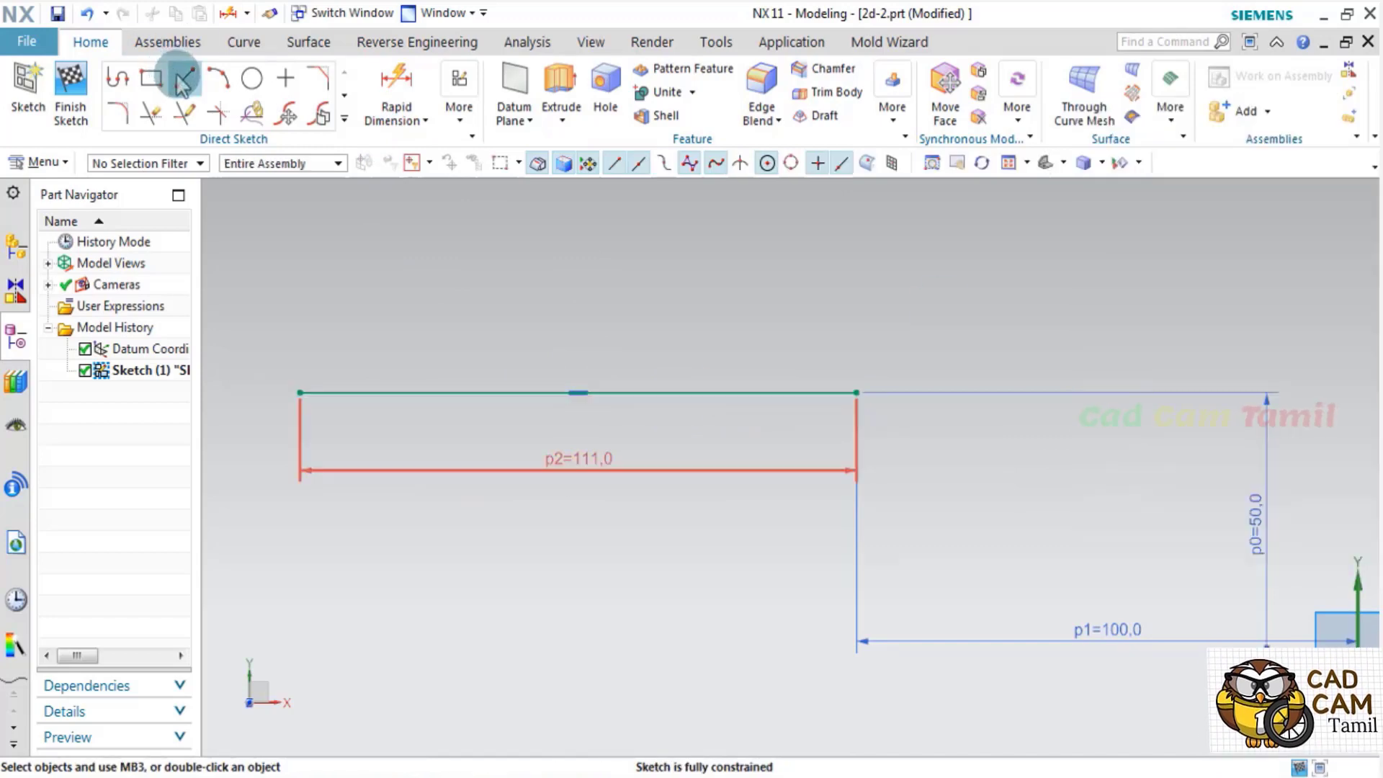
Draw the 25-high left edge and 45-long top edge as a connected profile.
click(119, 79)
click(300, 393)
text(25)
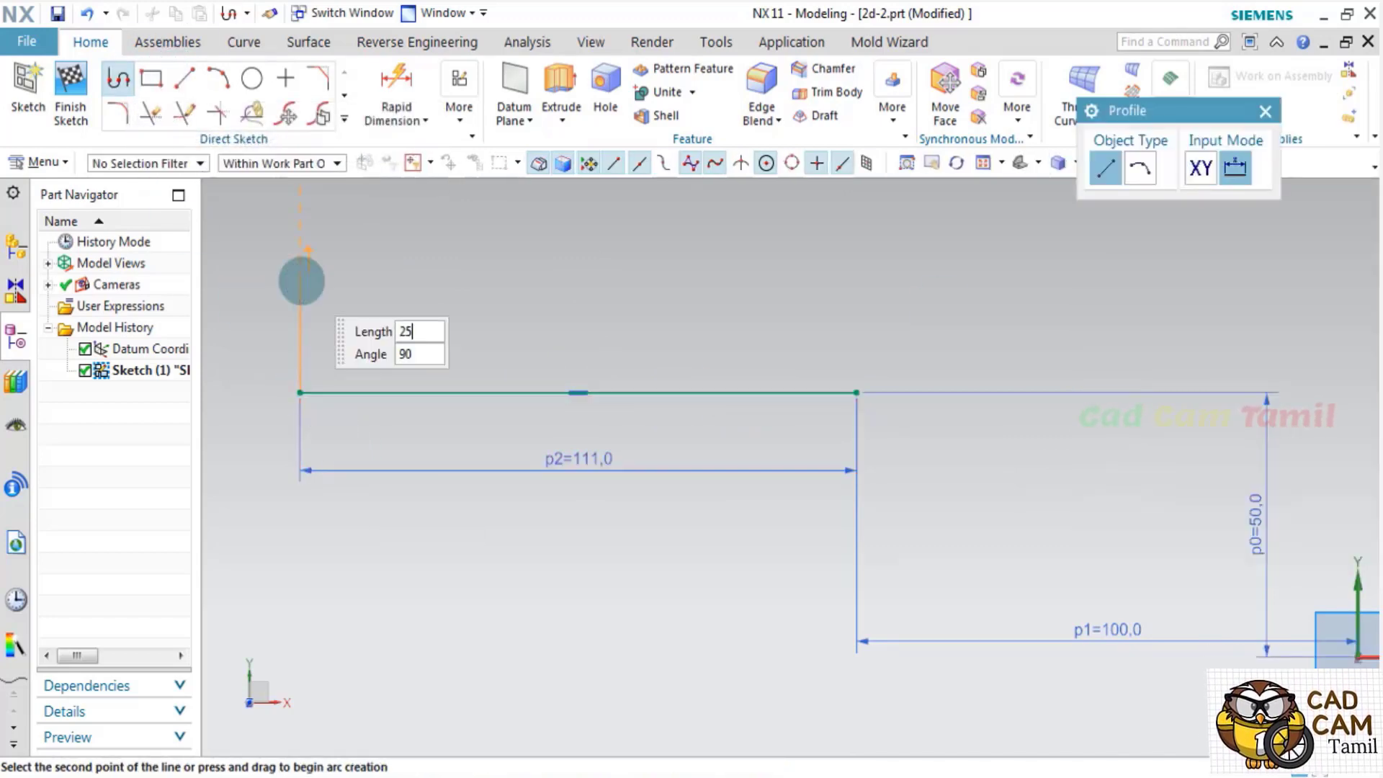
key(Tab)
key(Return)
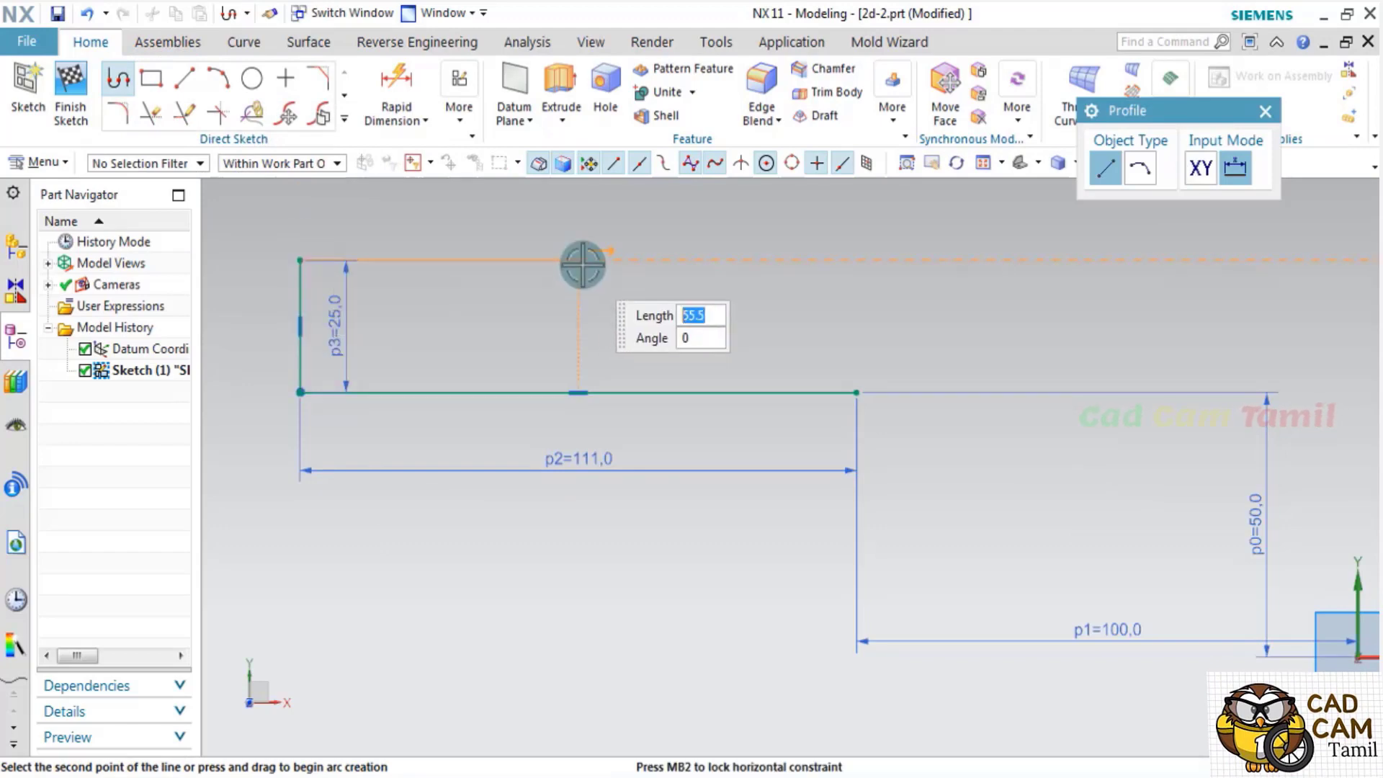
text(45)
key(Return)
key(Escape)
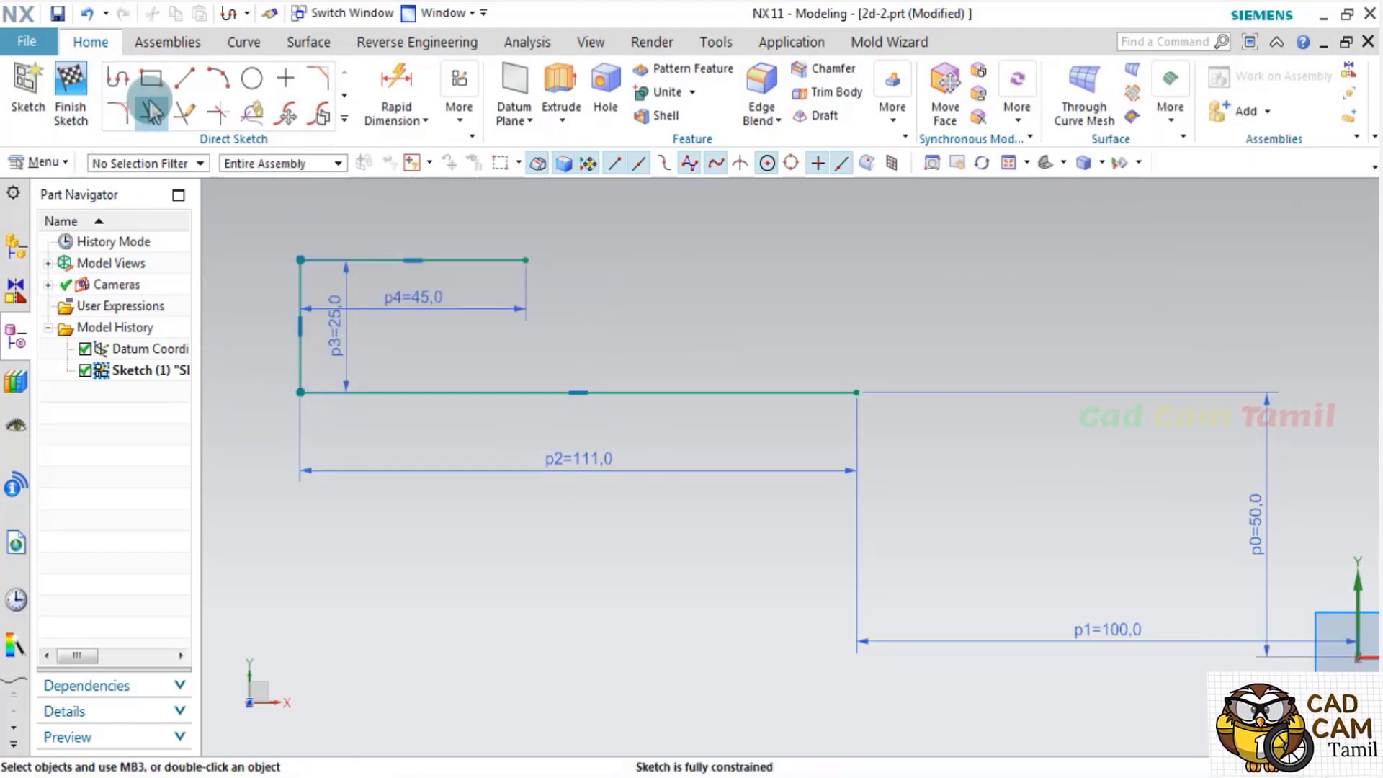
drag(423, 314, 413, 210)
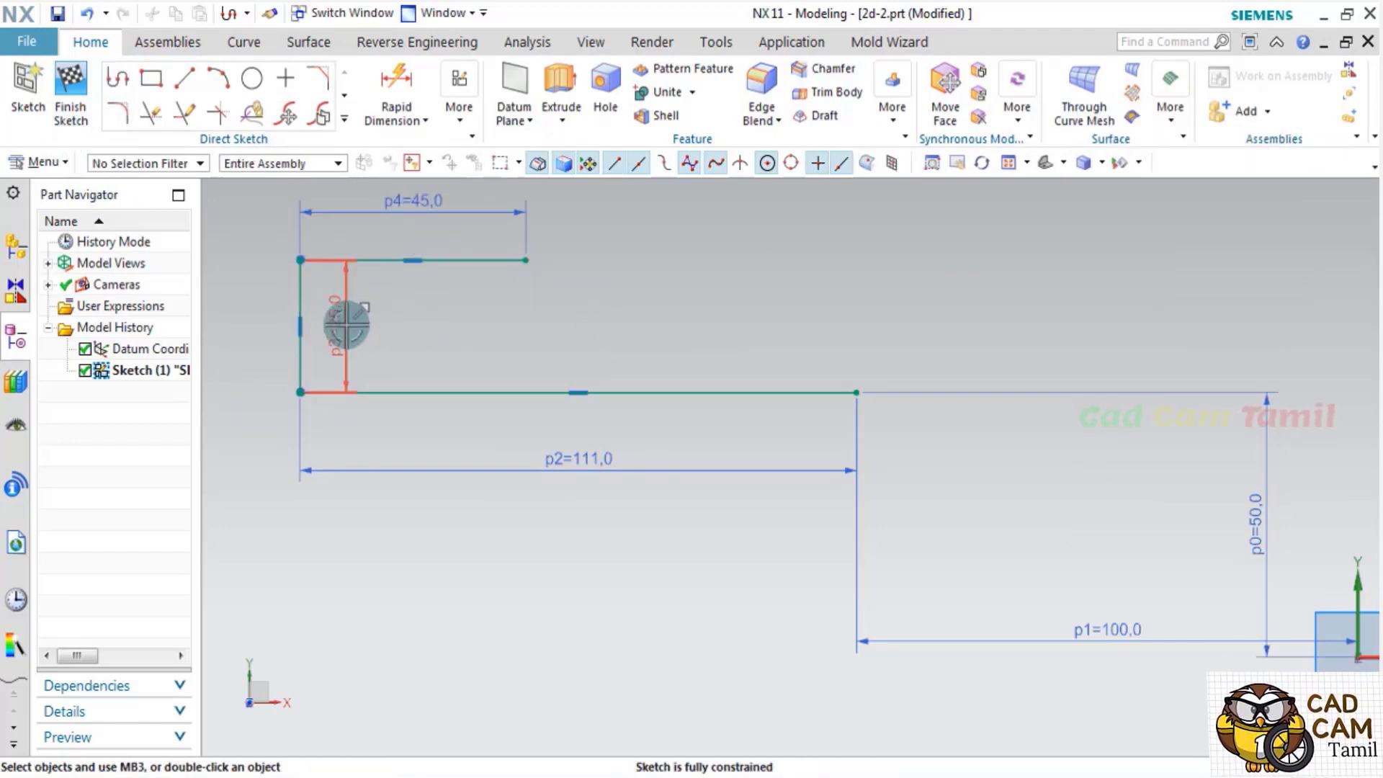
Draw the 12-high right step and the 22-long ledge running left.
key(l)
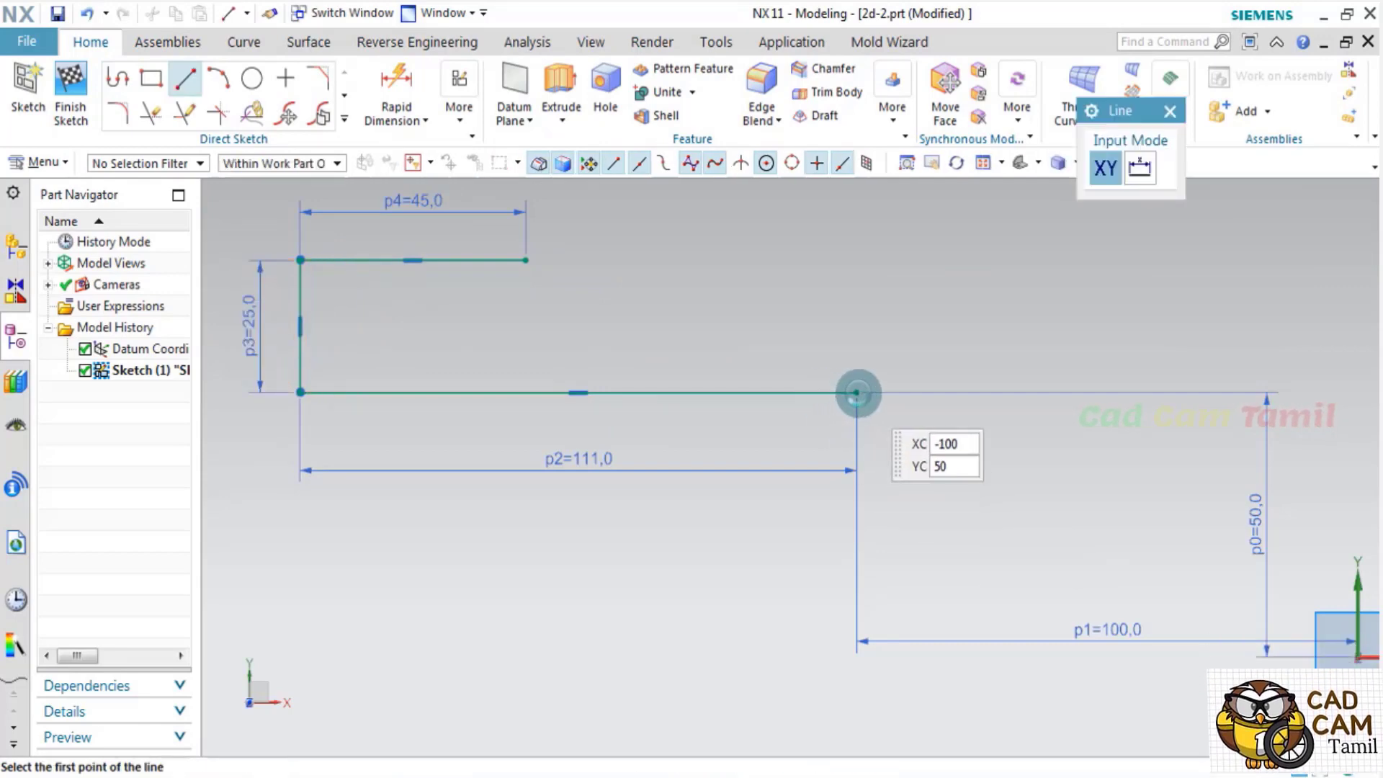
click(857, 393)
text(12)
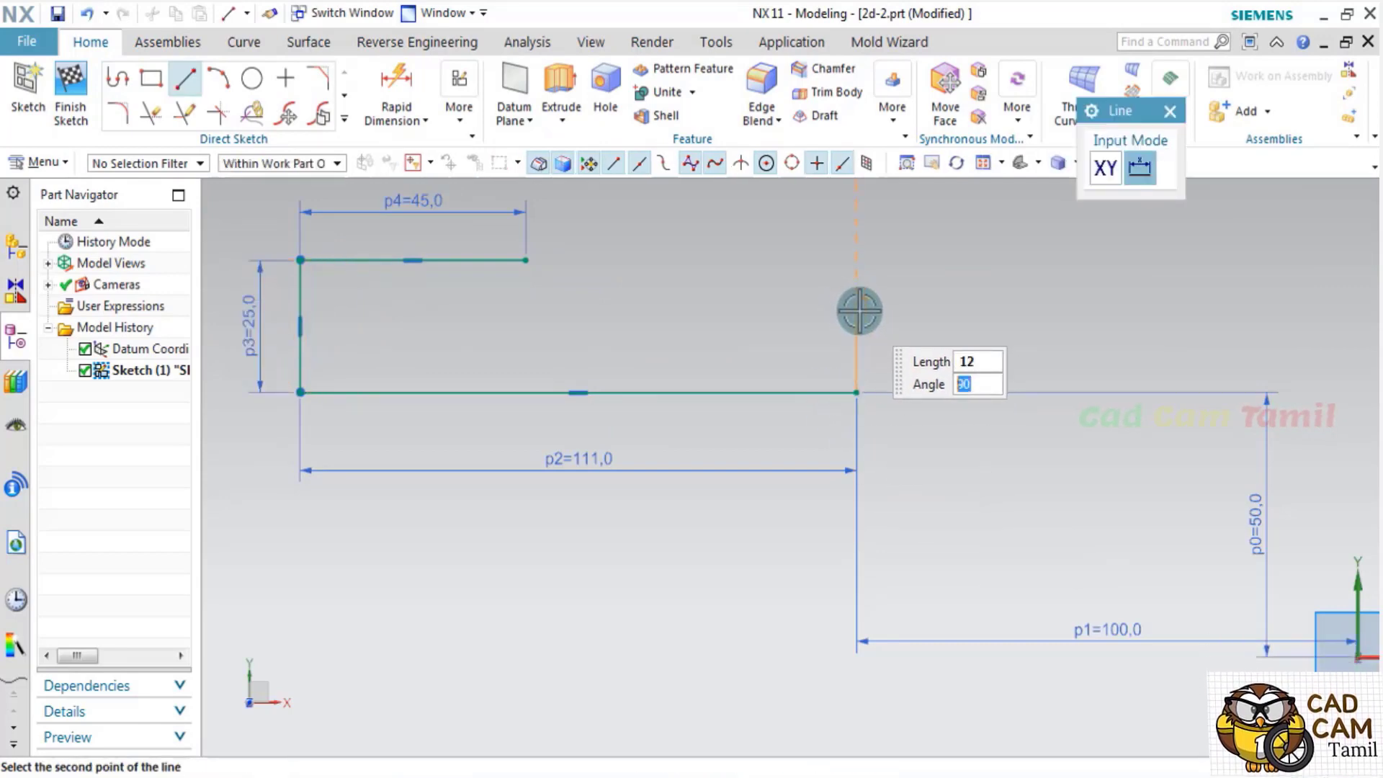
key(Return)
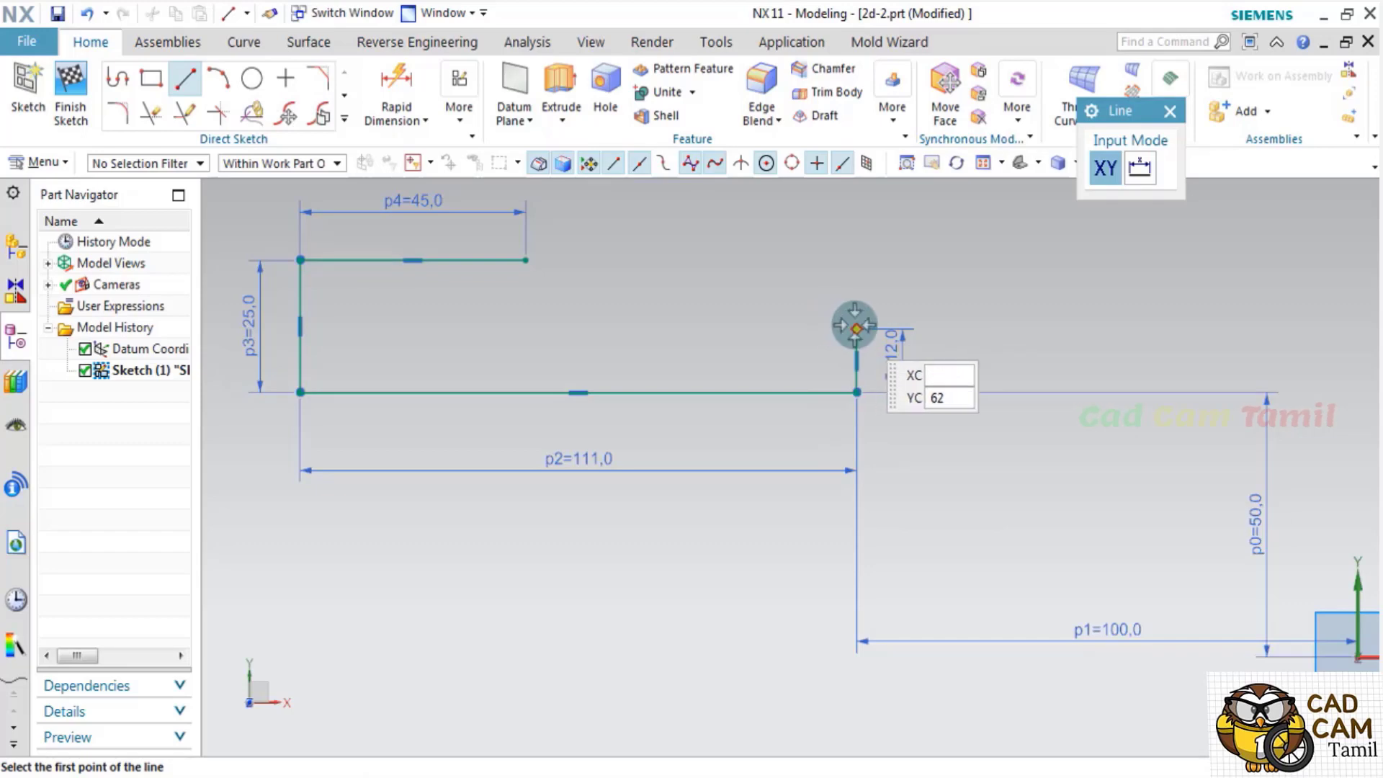
click(856, 328)
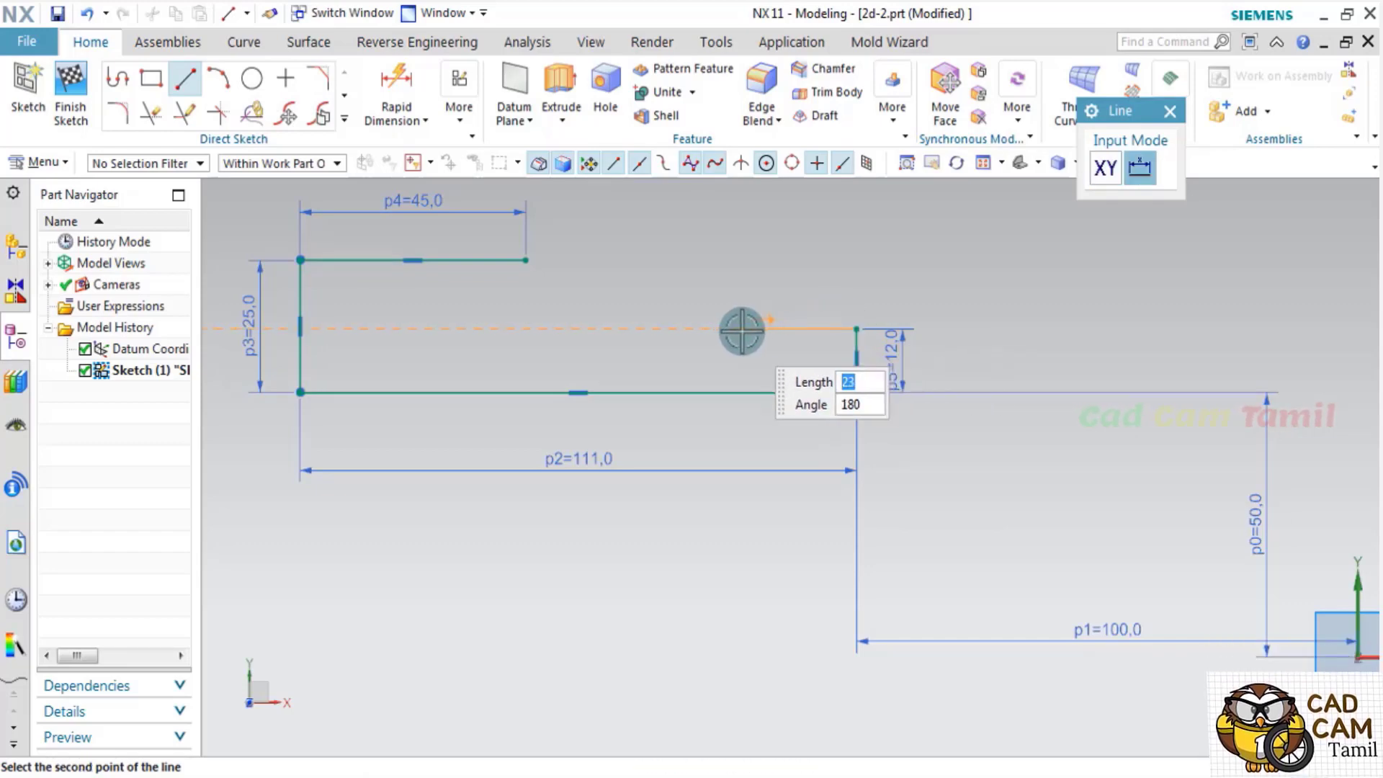
key(Return)
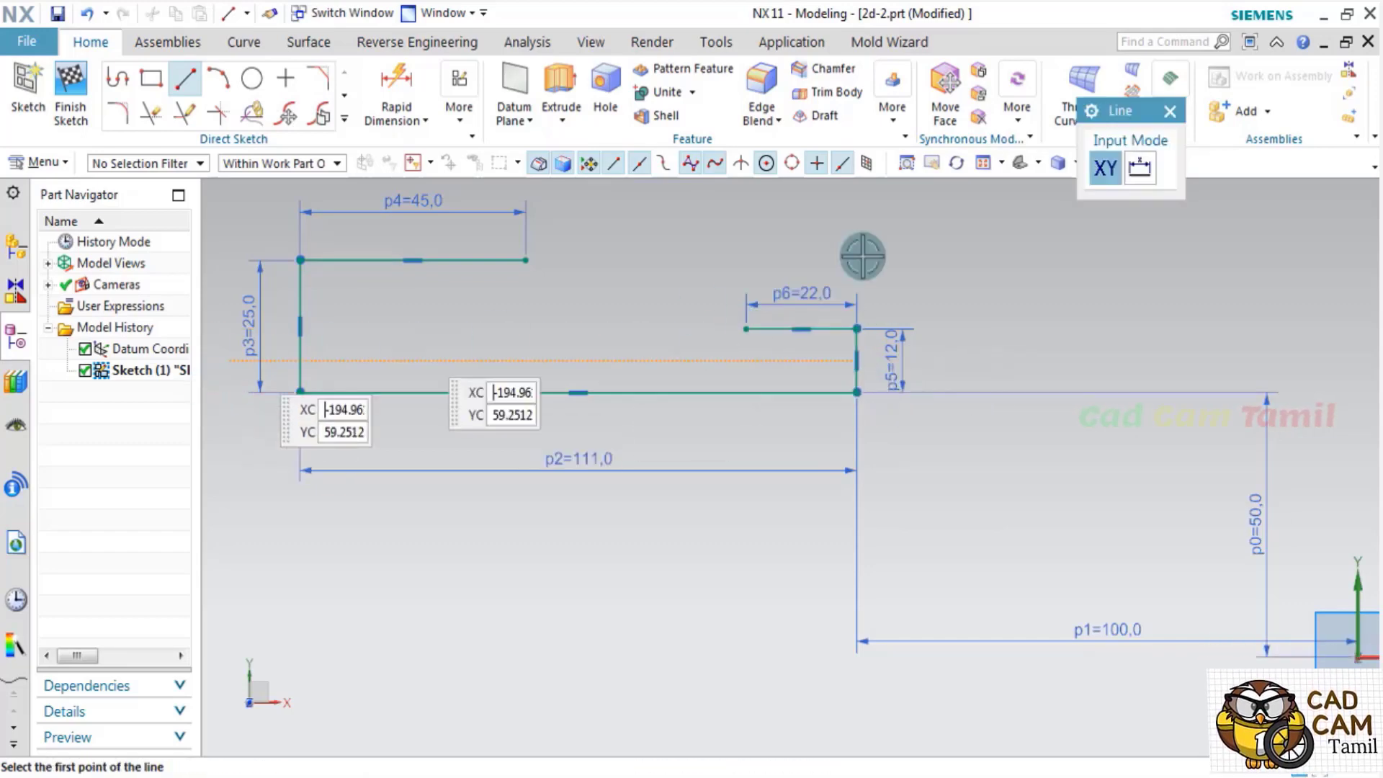
click(1170, 113)
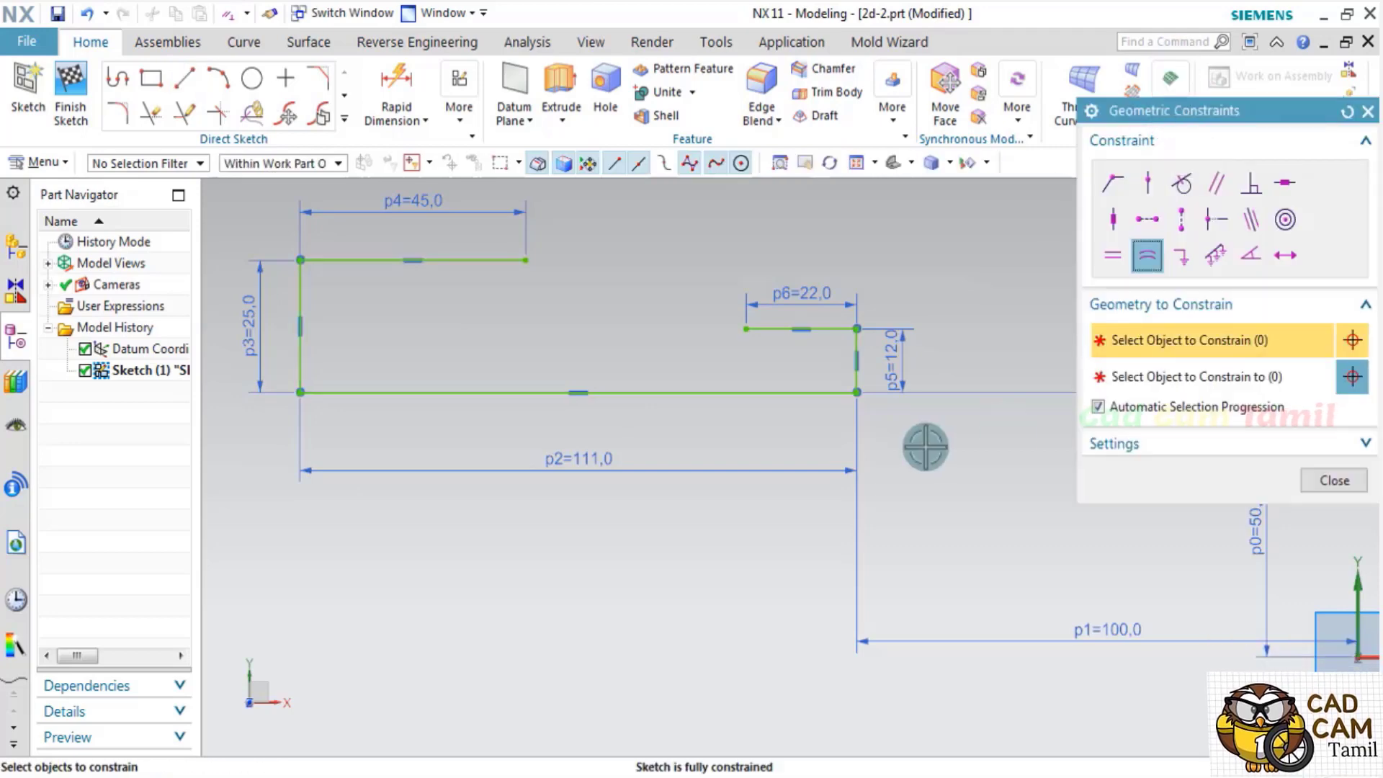
Draw the first arc from the top edge toward the ledge and dimension it R40.
click(1334, 480)
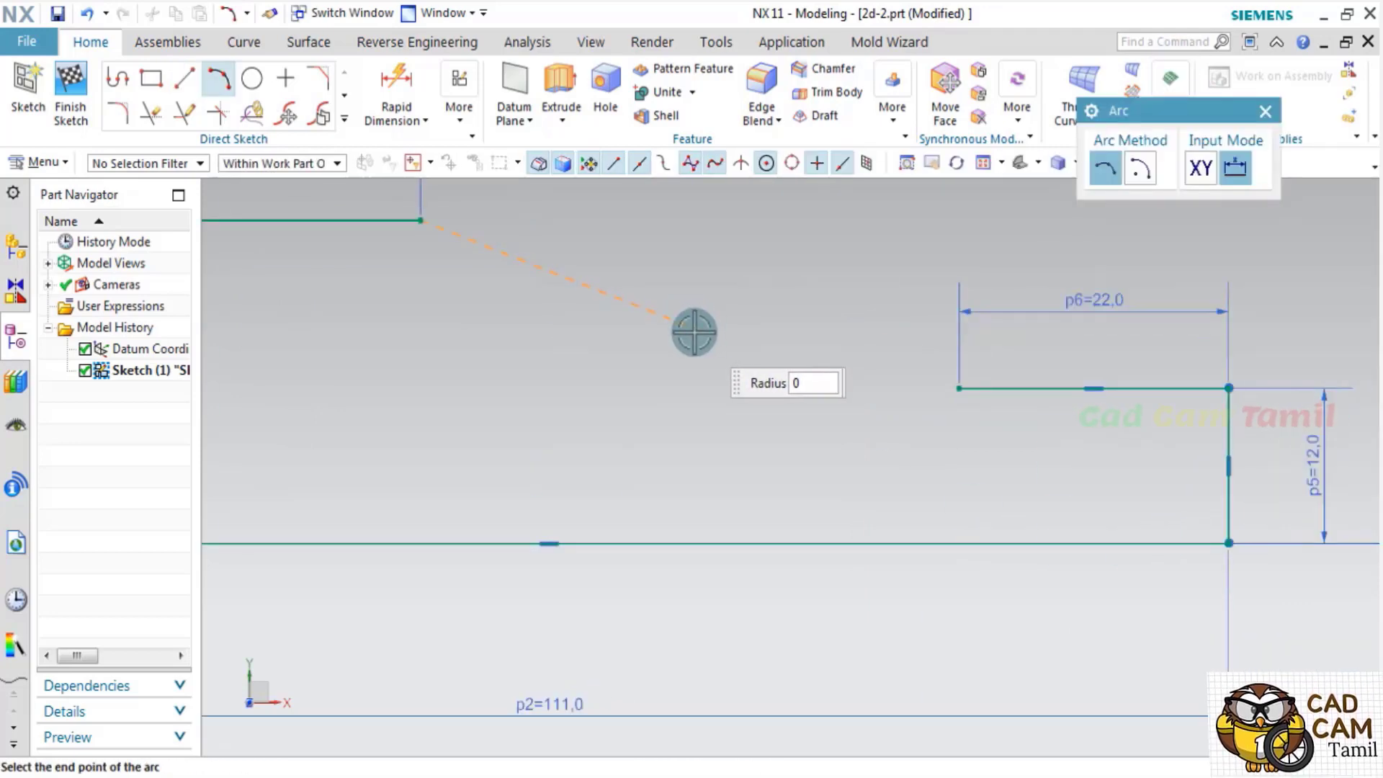
click(687, 324)
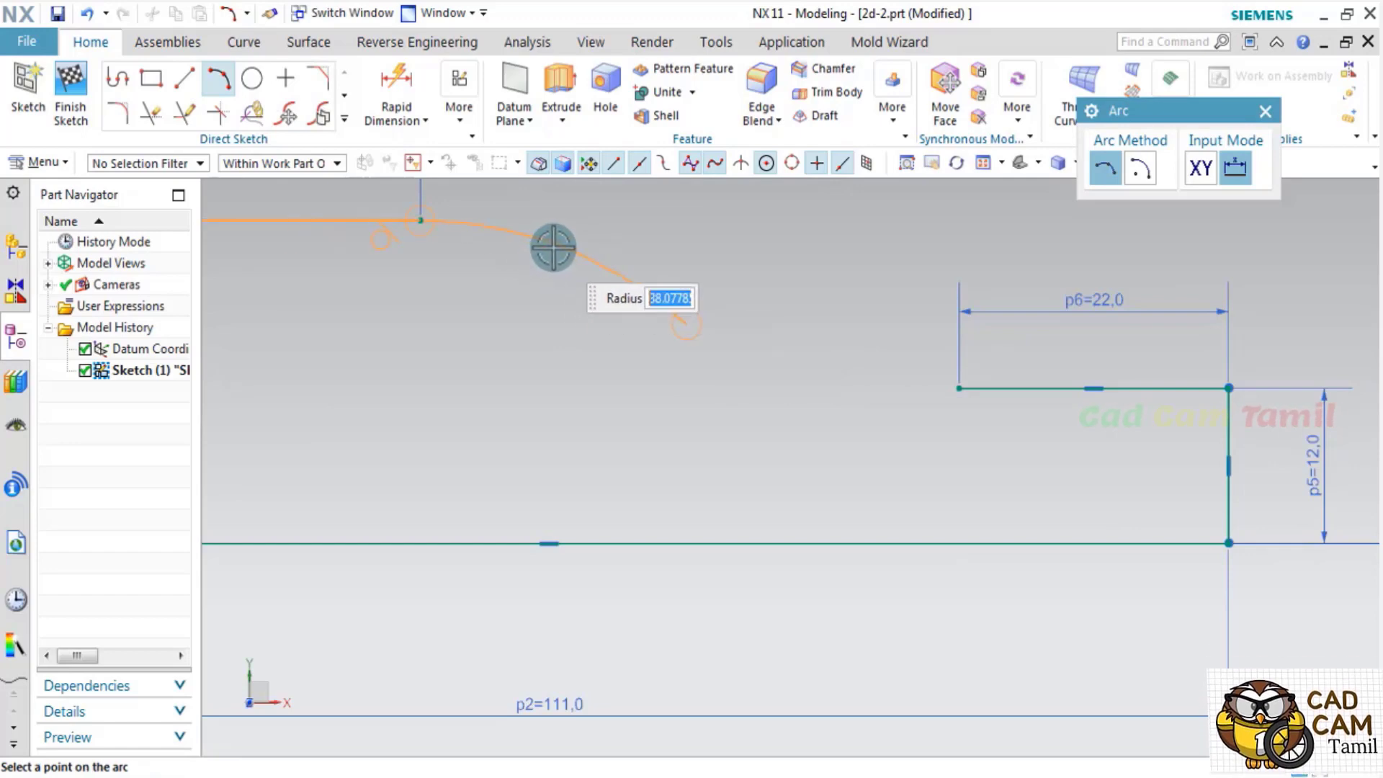
click(550, 247)
key(d)
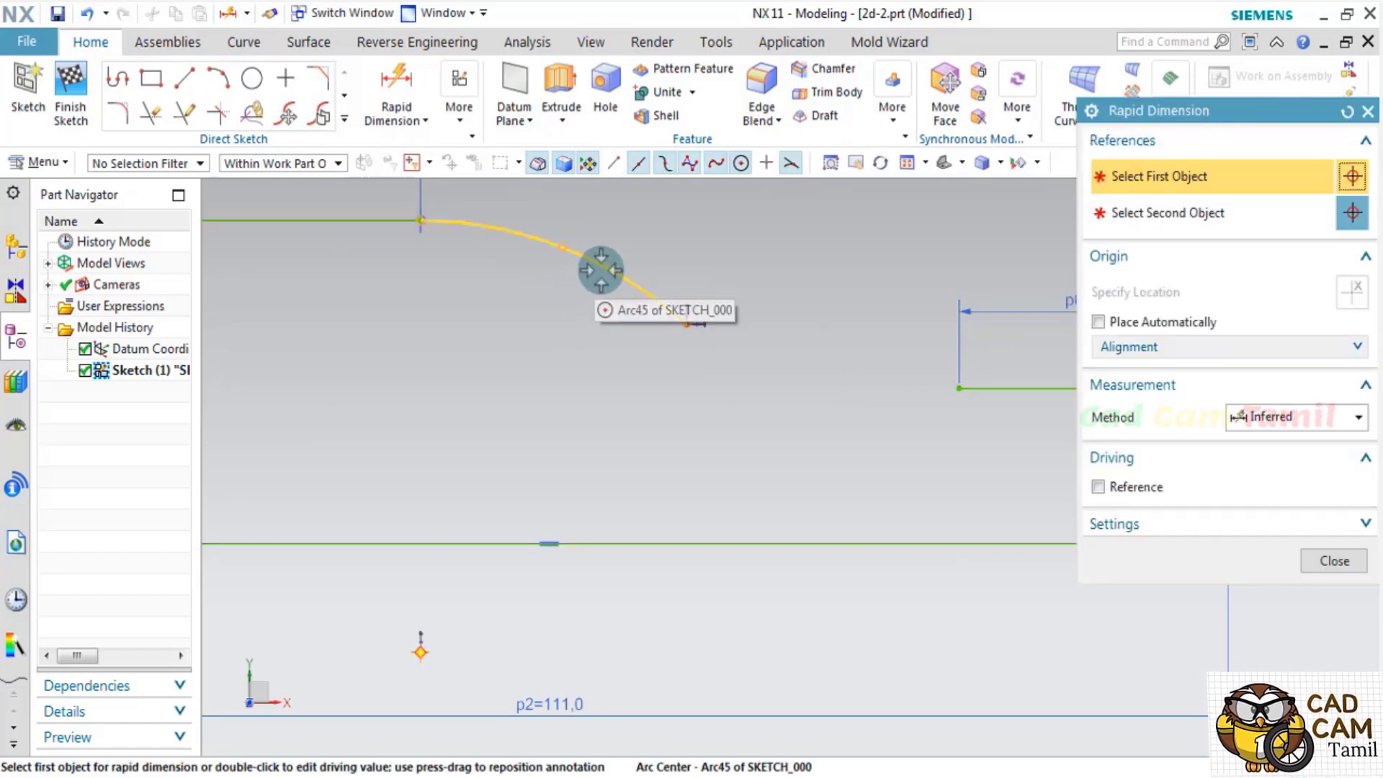
click(652, 244)
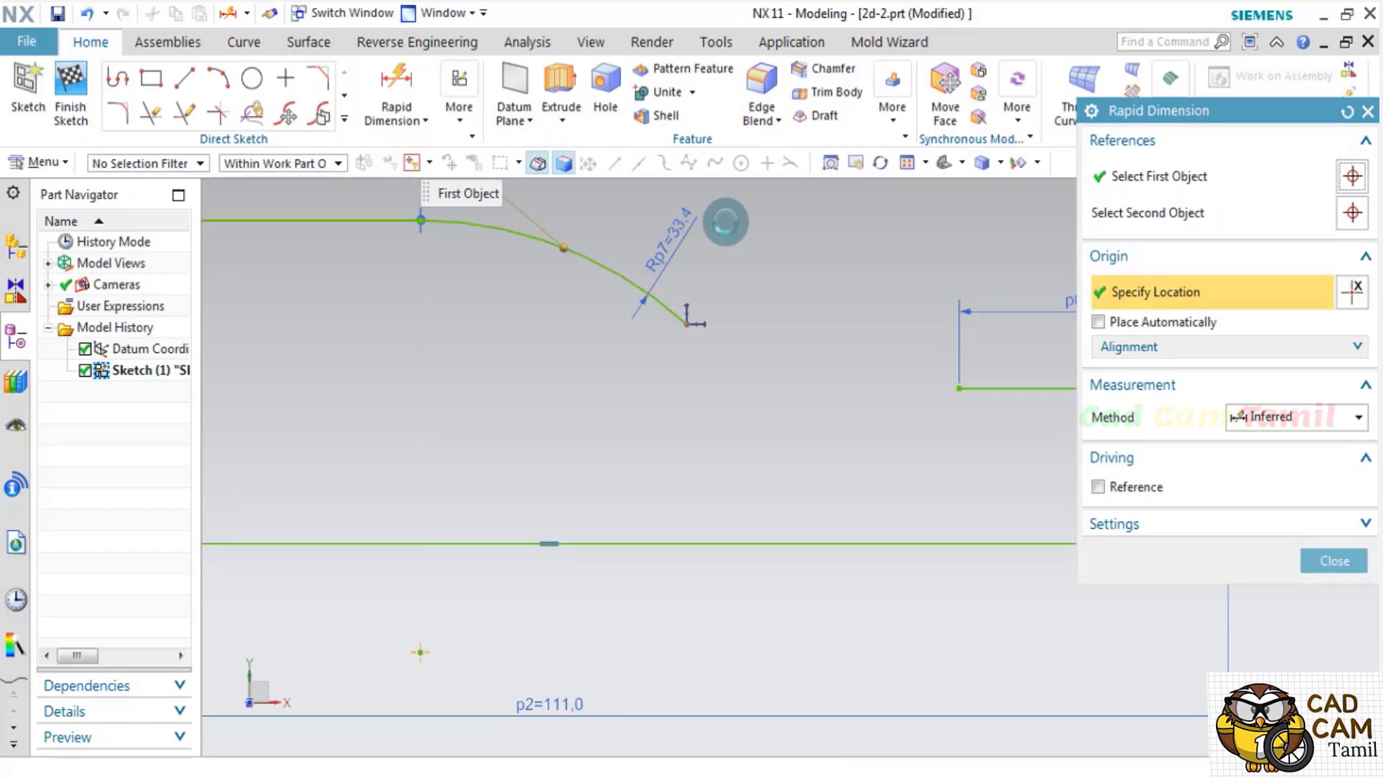
click(725, 222)
text(40)
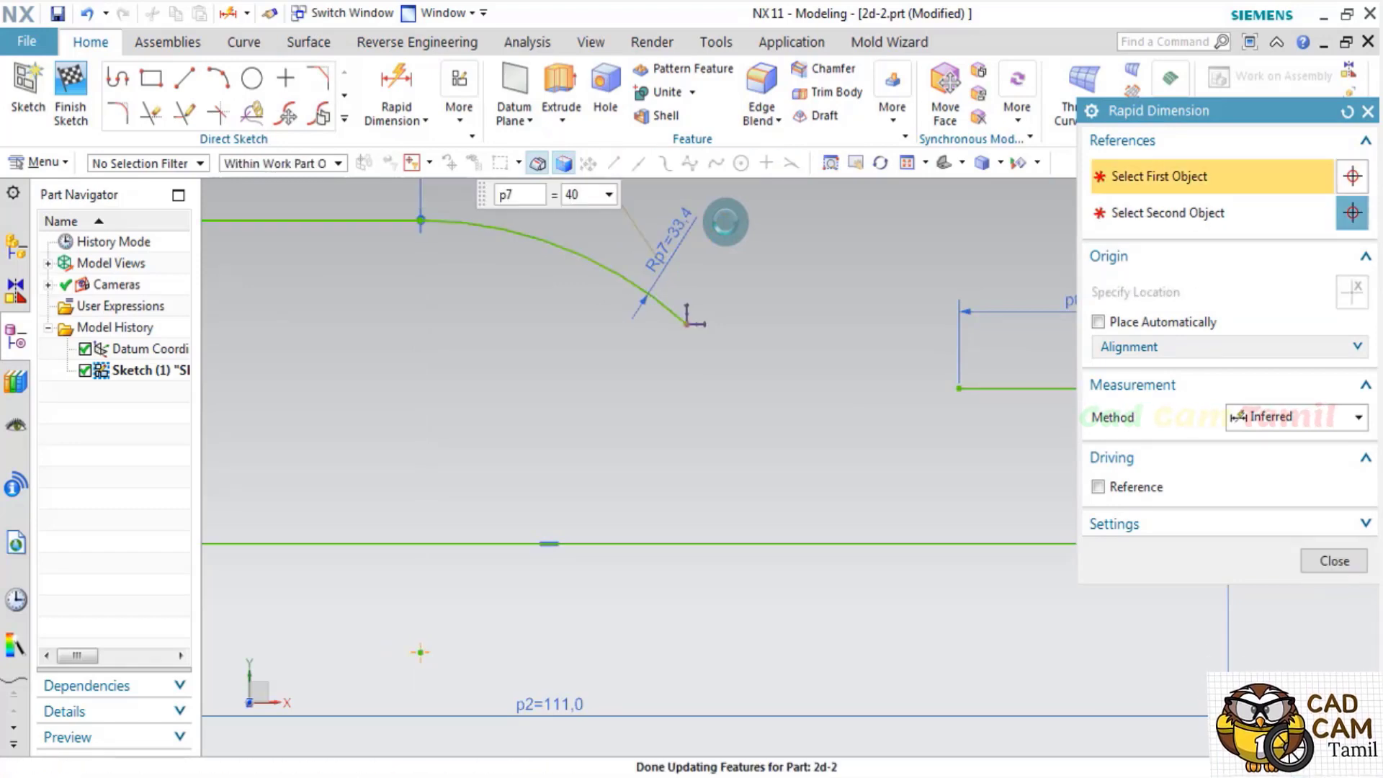
key(Return)
Add a second connecting arc at the step and dimension its radius 40.
scroll(691, 252, up, 3)
key(a)
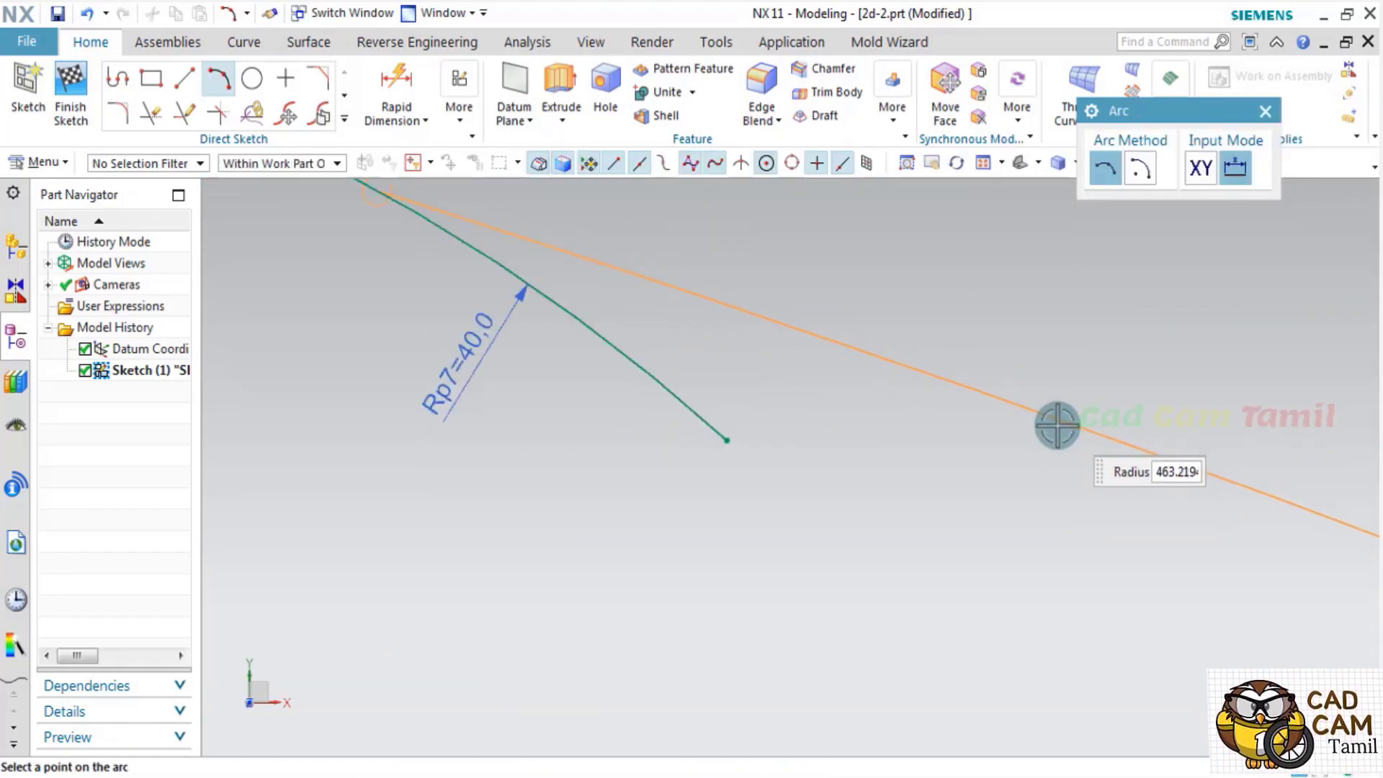
scroll(1058, 425, up, 2)
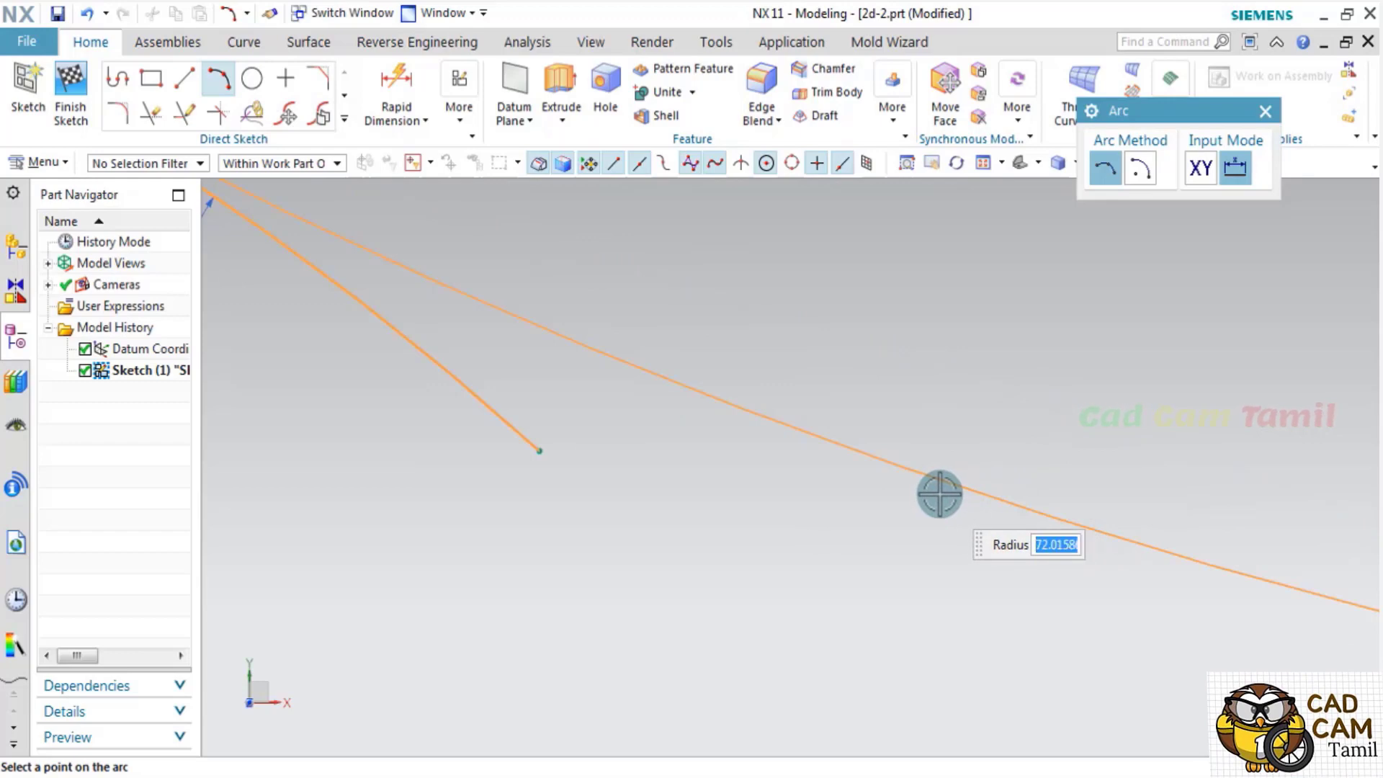
scroll(939, 494, down, 3)
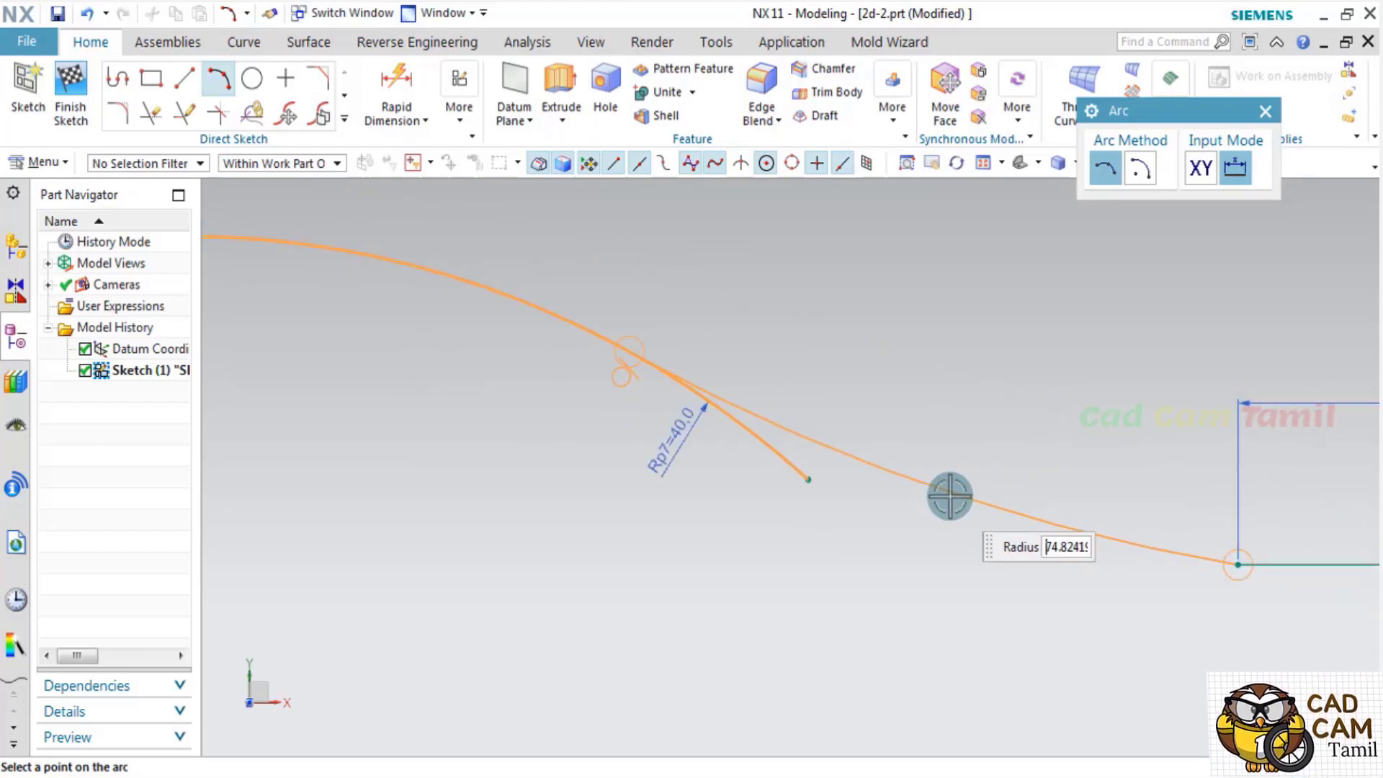
click(1076, 510)
key(d)
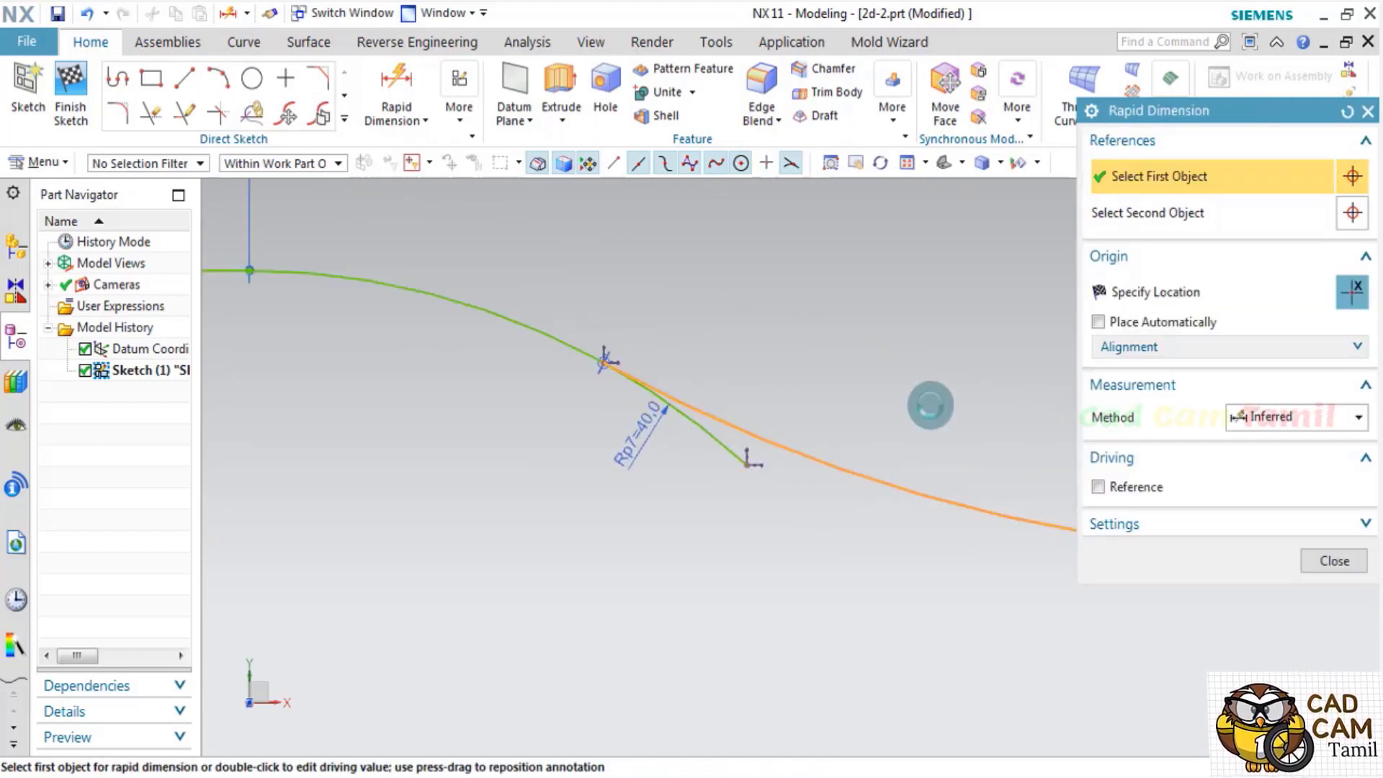
click(939, 350)
text(40)
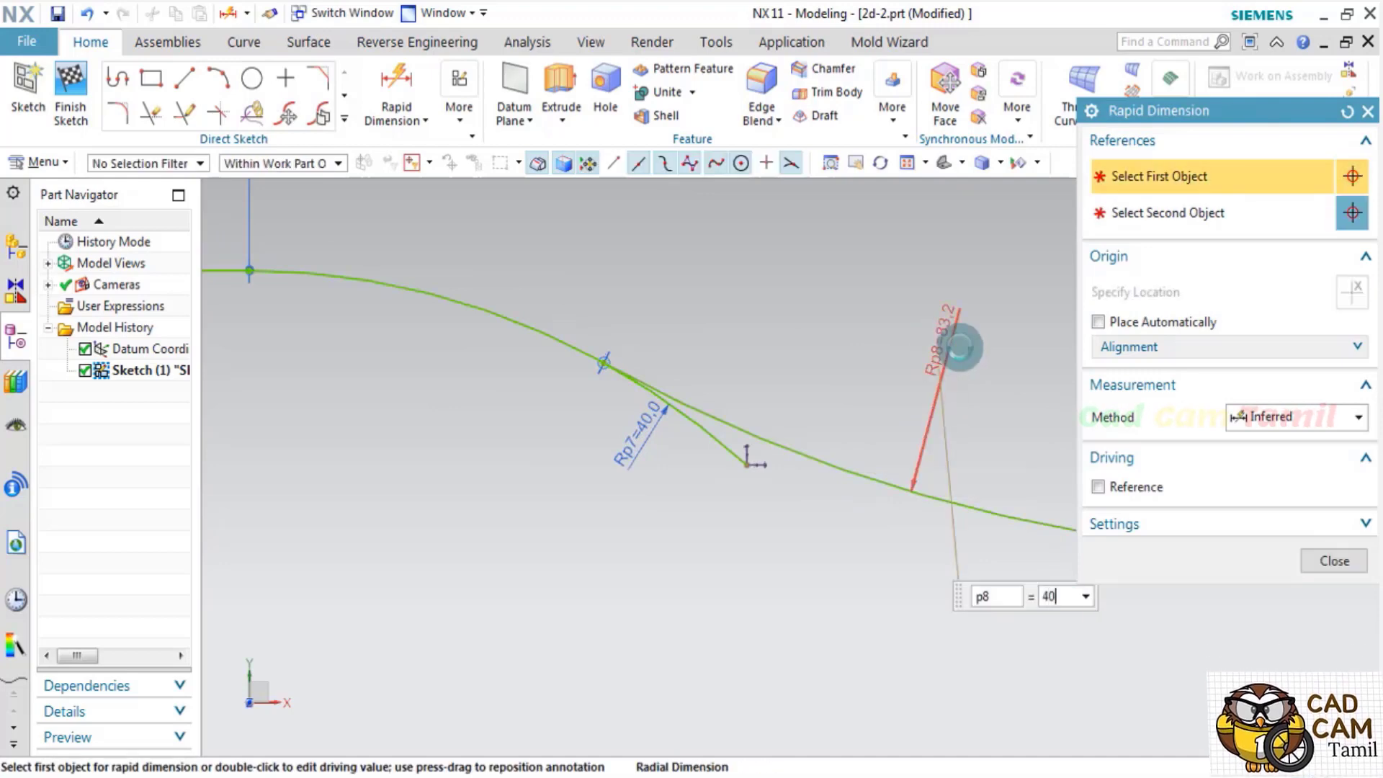
key(Return)
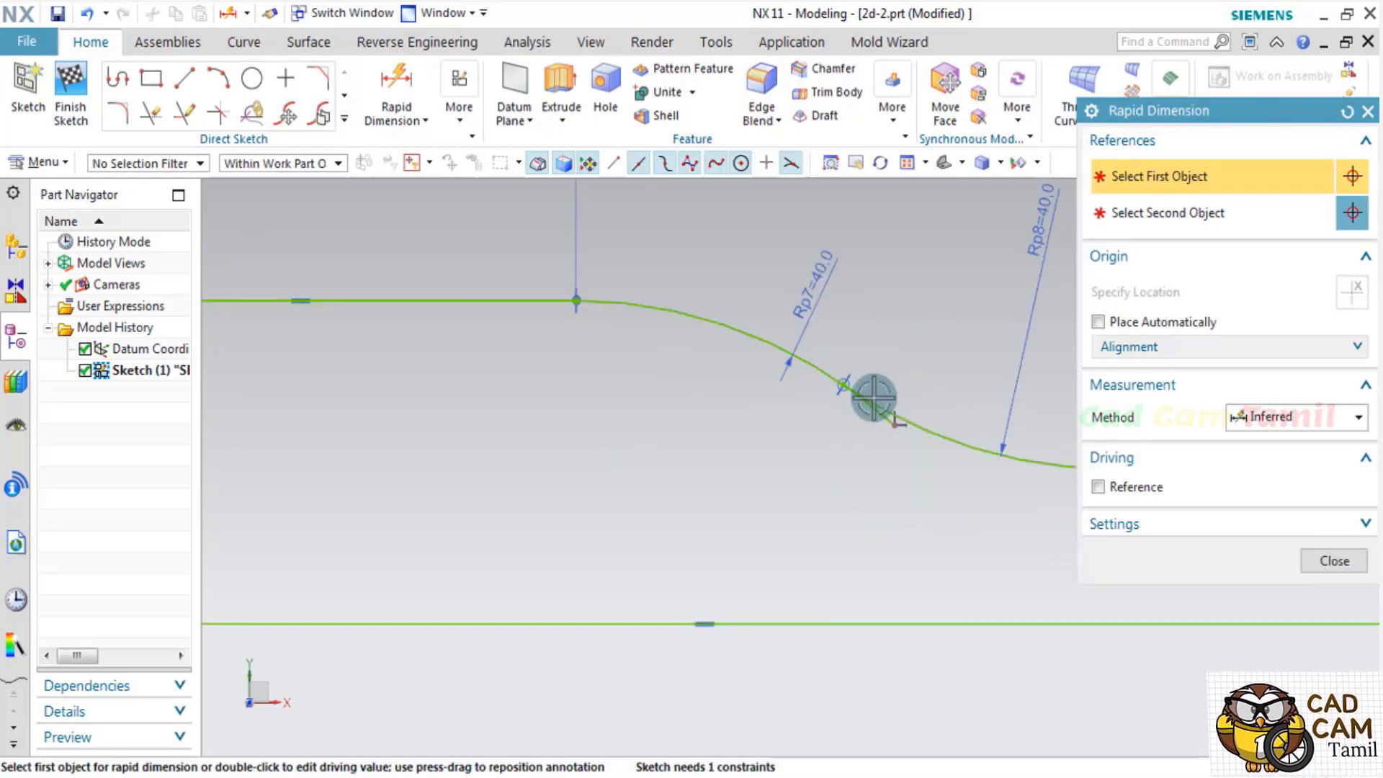
key(Escape)
Quick Trim the leftover arc stub past the junction.
click(152, 113)
scroll(749, 400, up, 3)
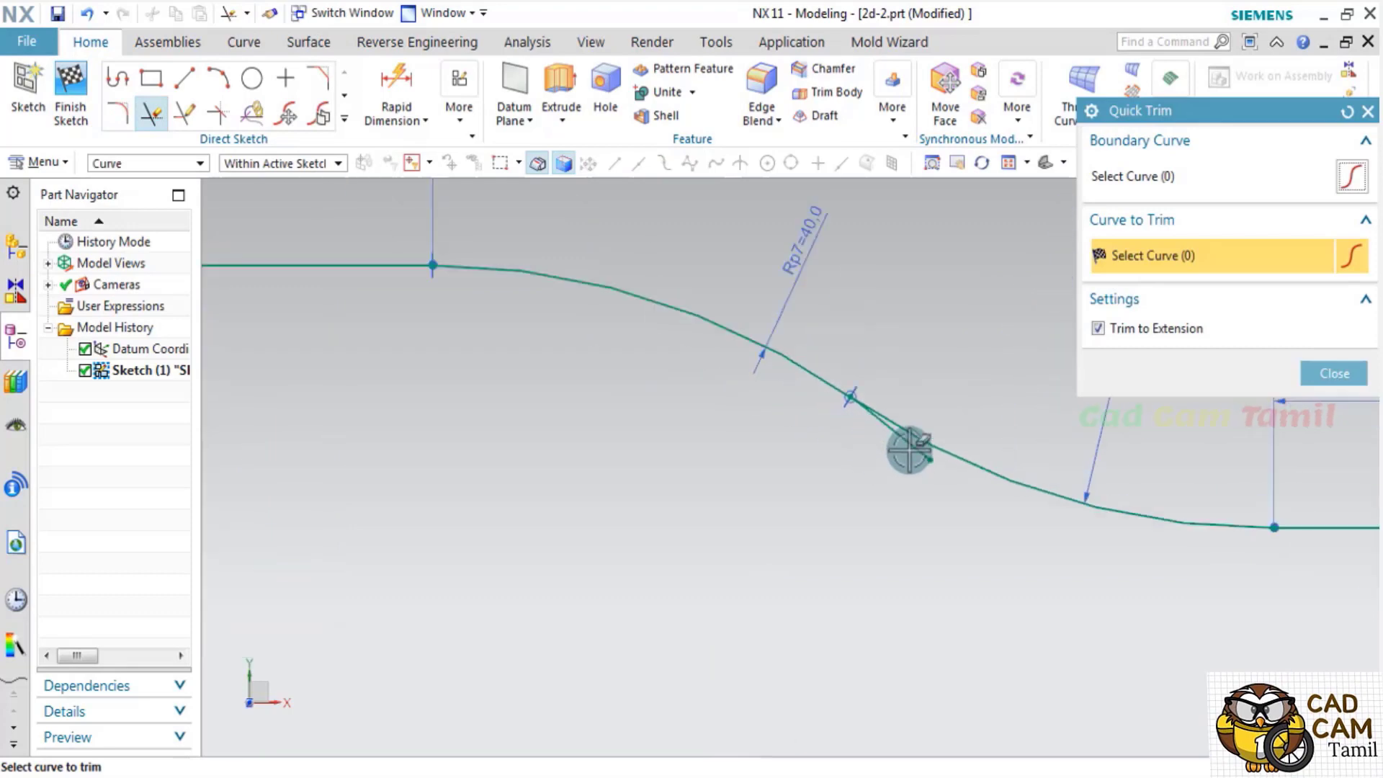
click(1335, 374)
scroll(965, 502, down, 4)
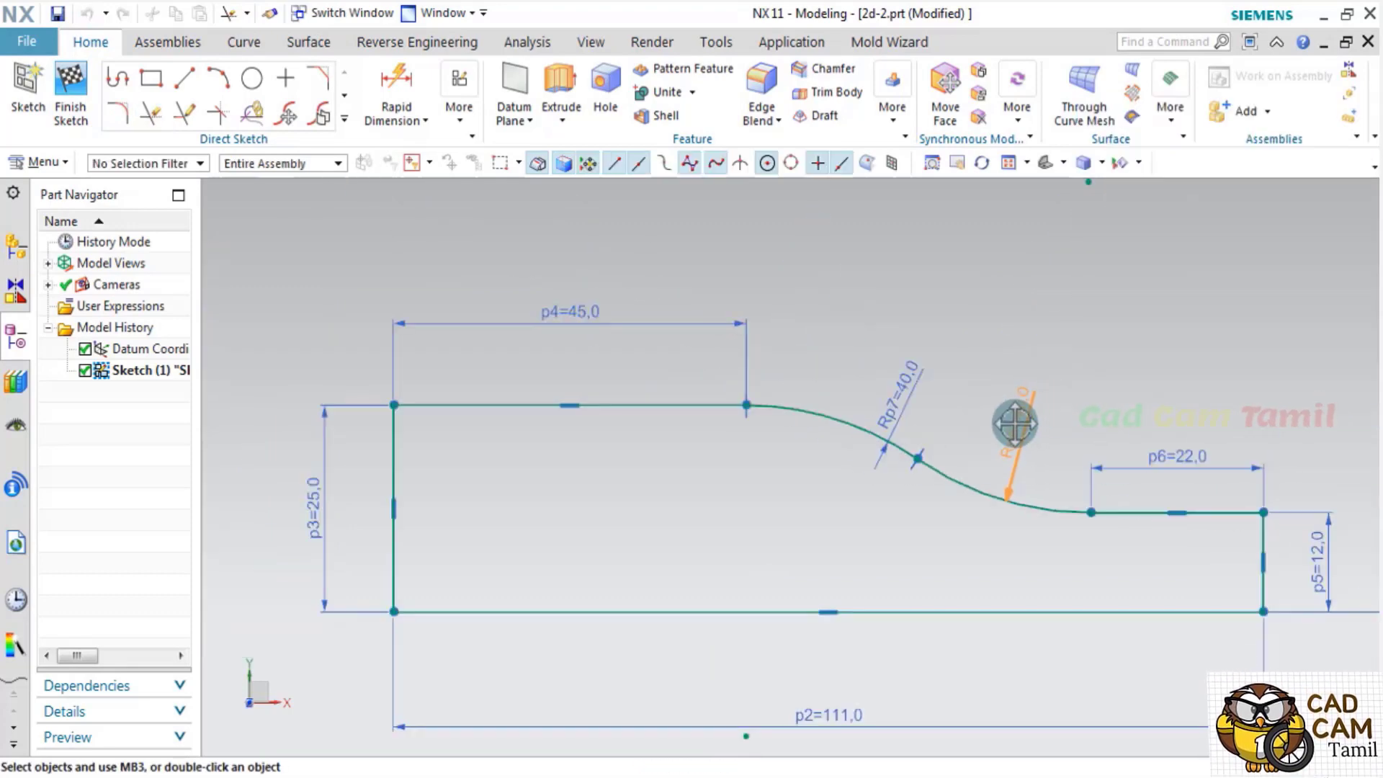
key(c)
scroll(685, 554, down, 4)
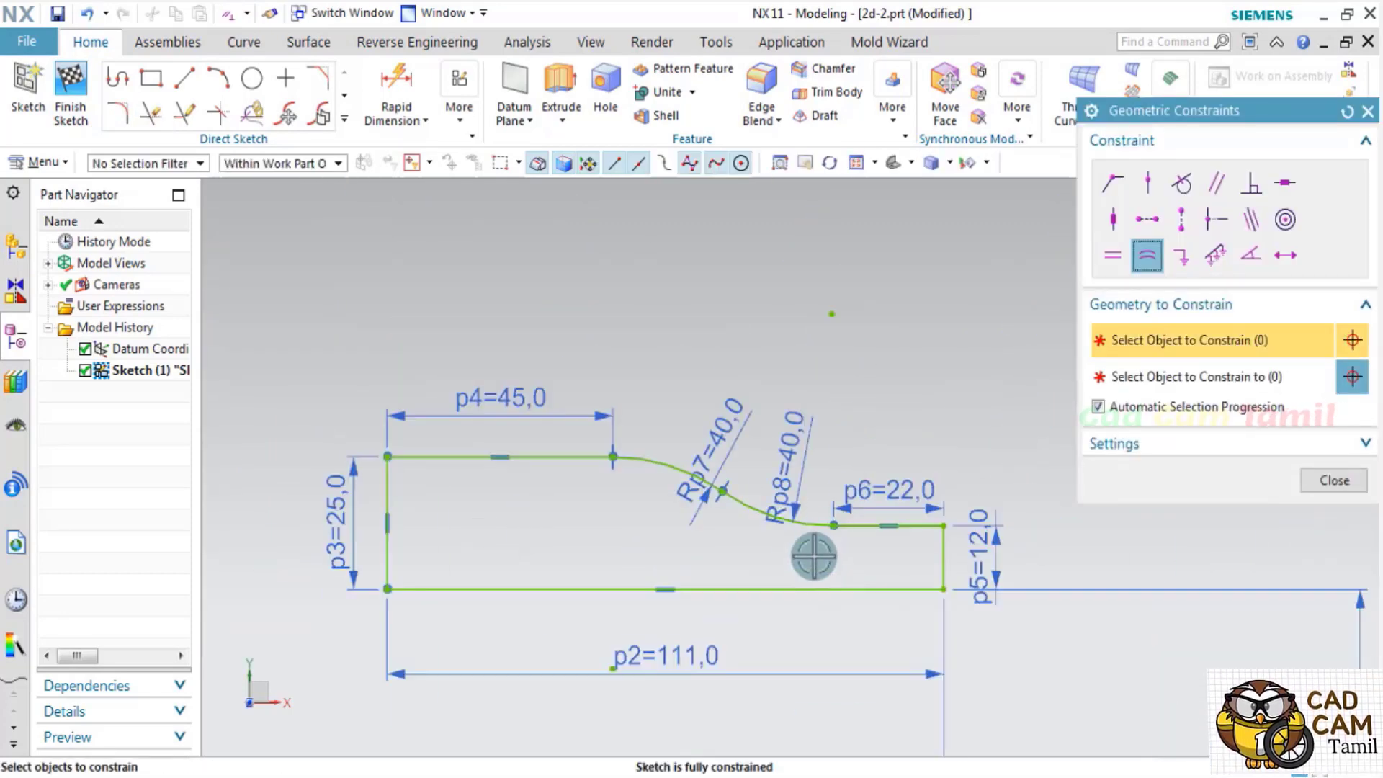
scroll(865, 555, up, 2)
scroll(829, 548, up, 1)
scroll(875, 493, down, 2)
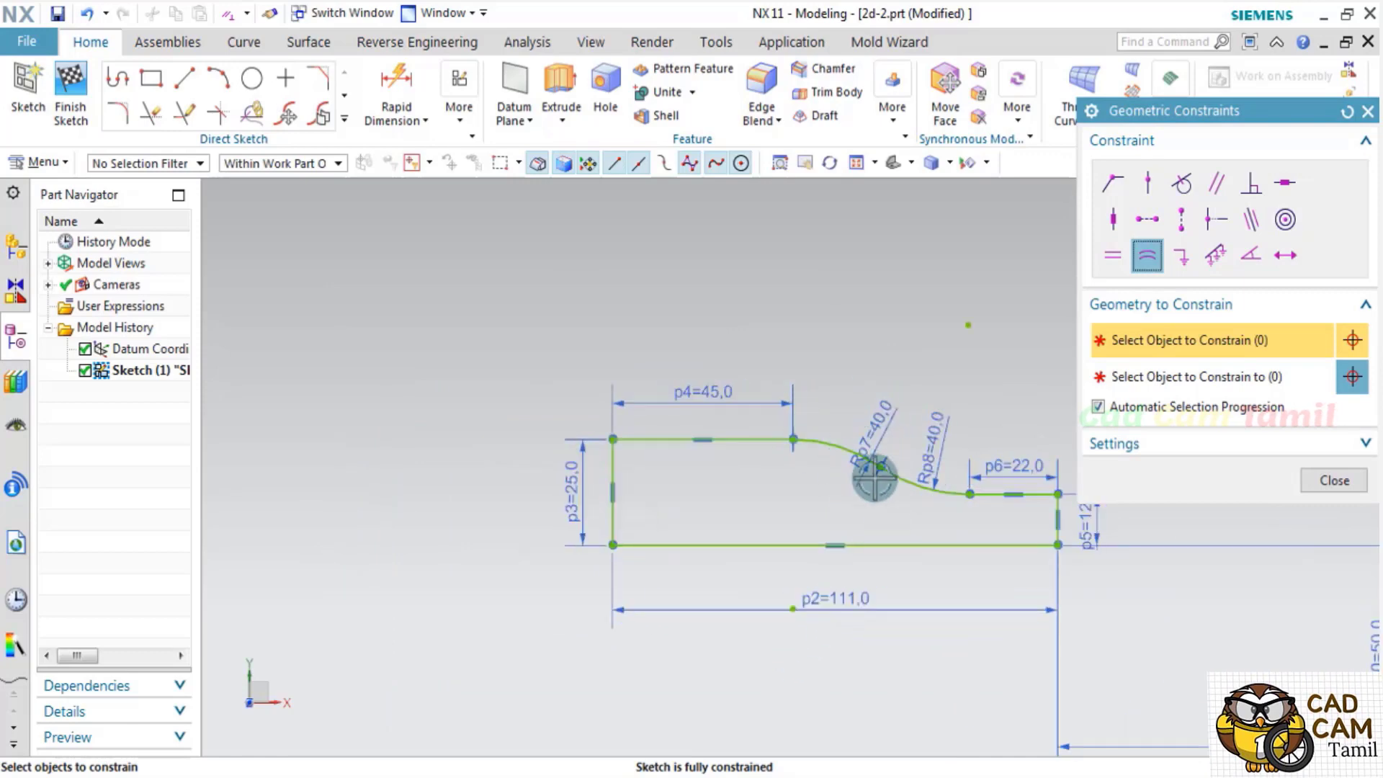
scroll(943, 491, up, 2)
Delete the Rp8 dimension and constrain the two arcs to equal radius.
click(1306, 490)
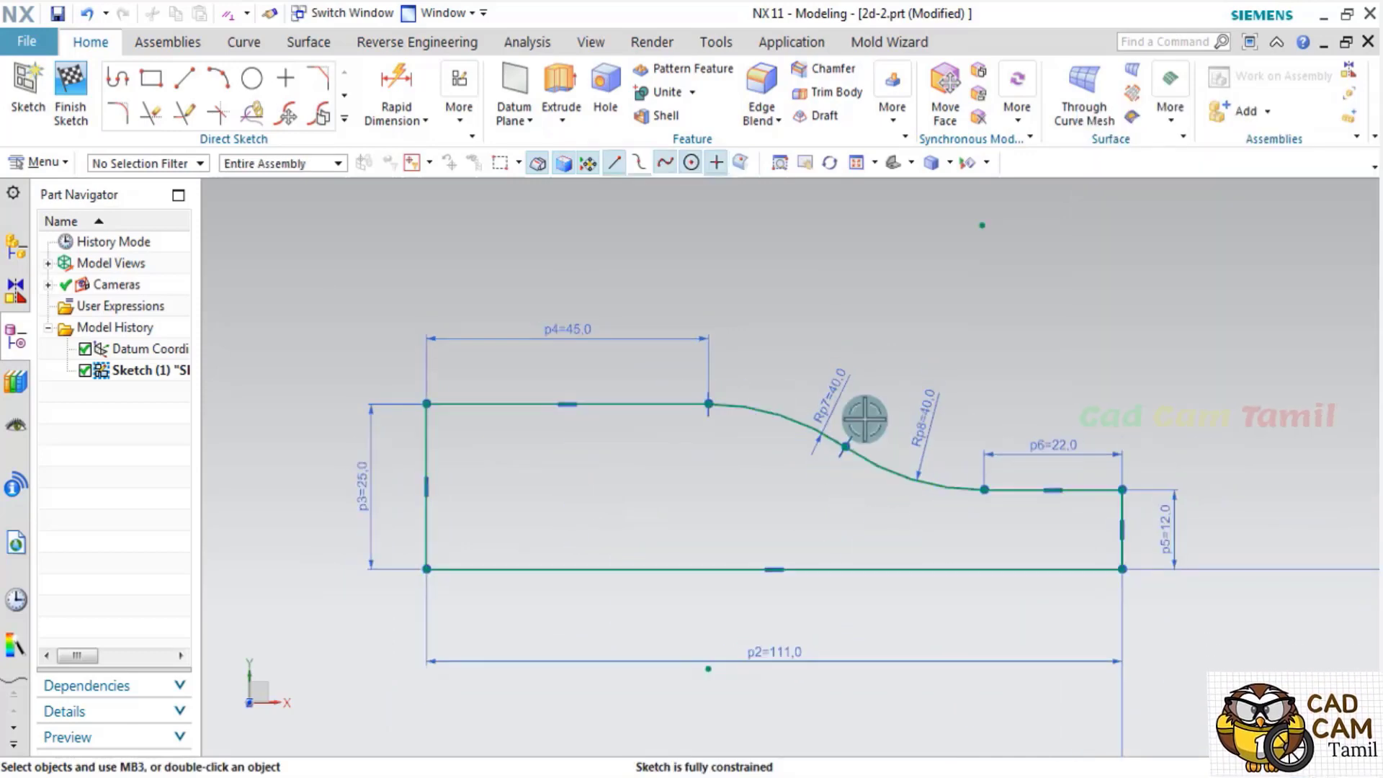
right_click(921, 421)
click(980, 323)
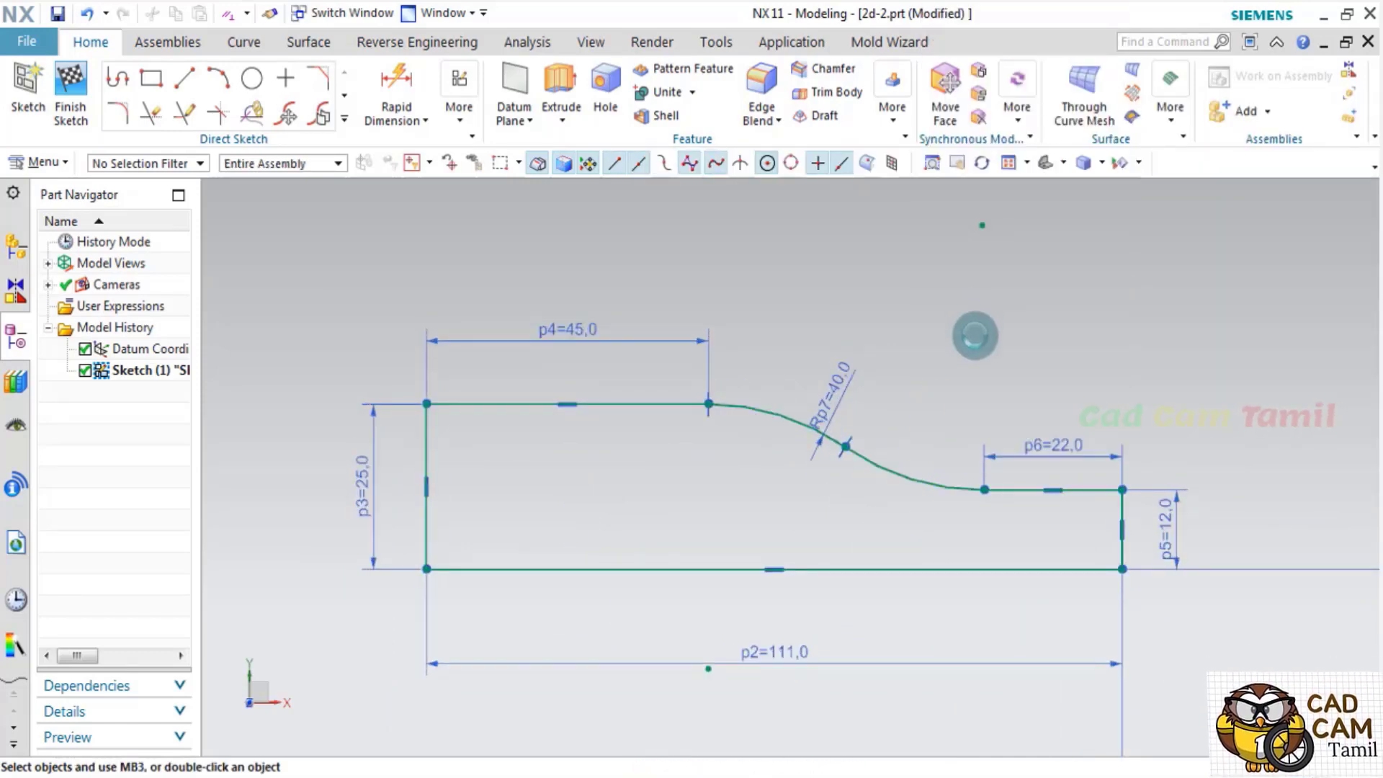
key(c)
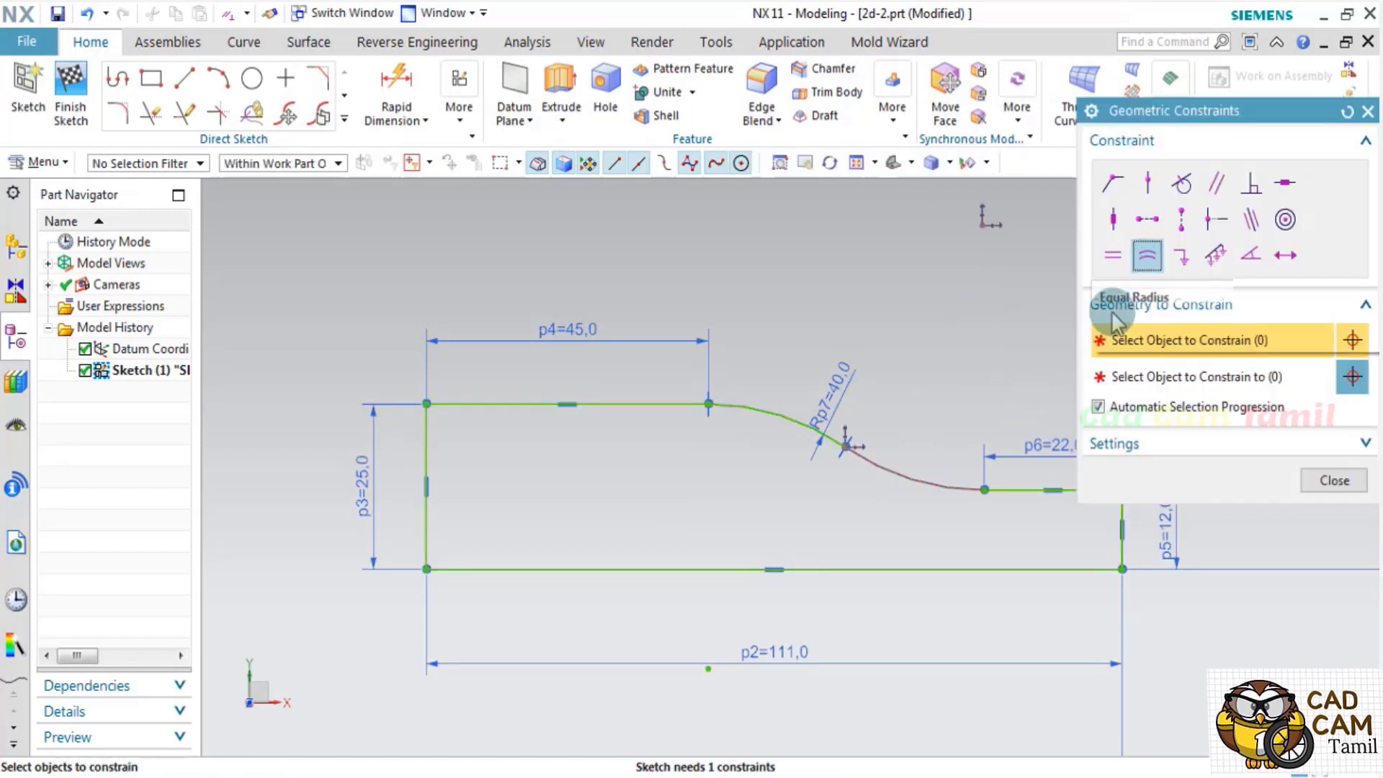
click(813, 431)
click(881, 476)
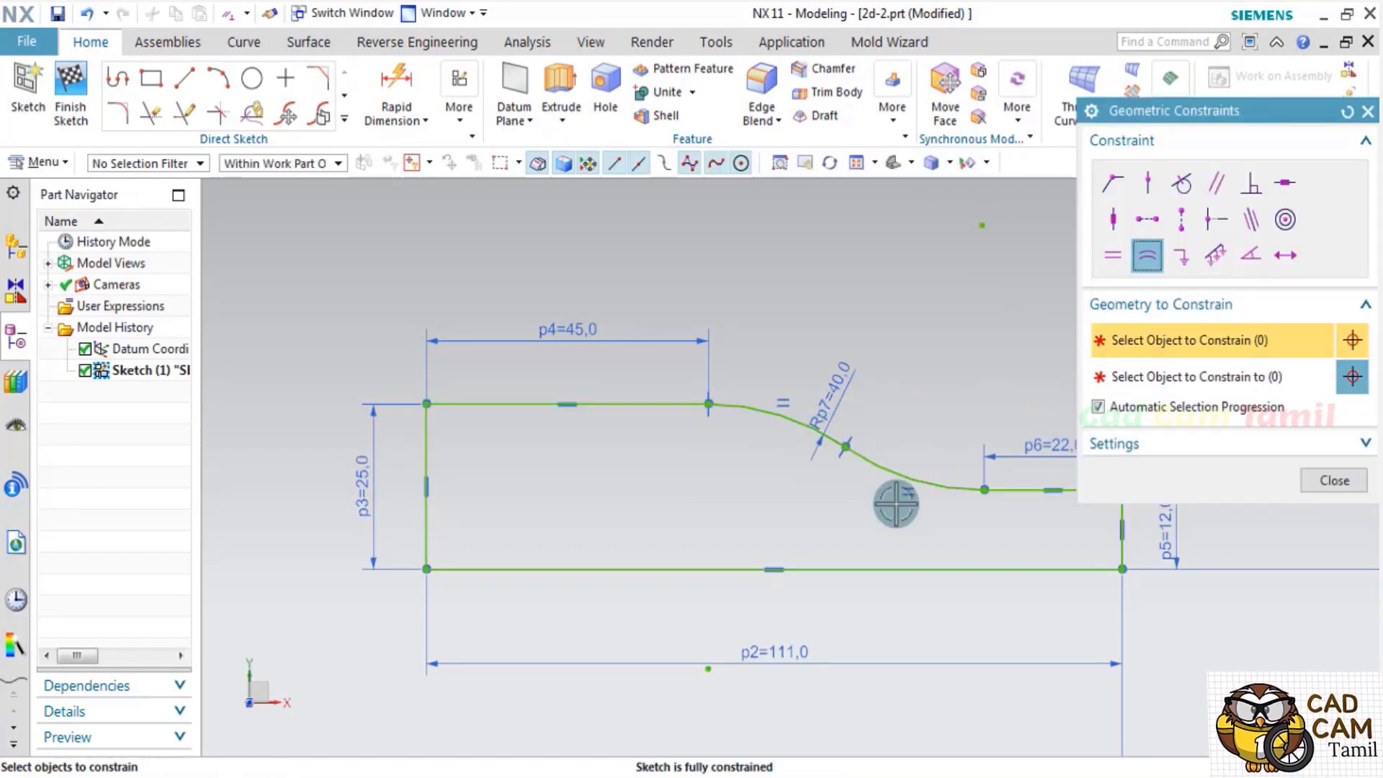
click(1335, 481)
click(526, 51)
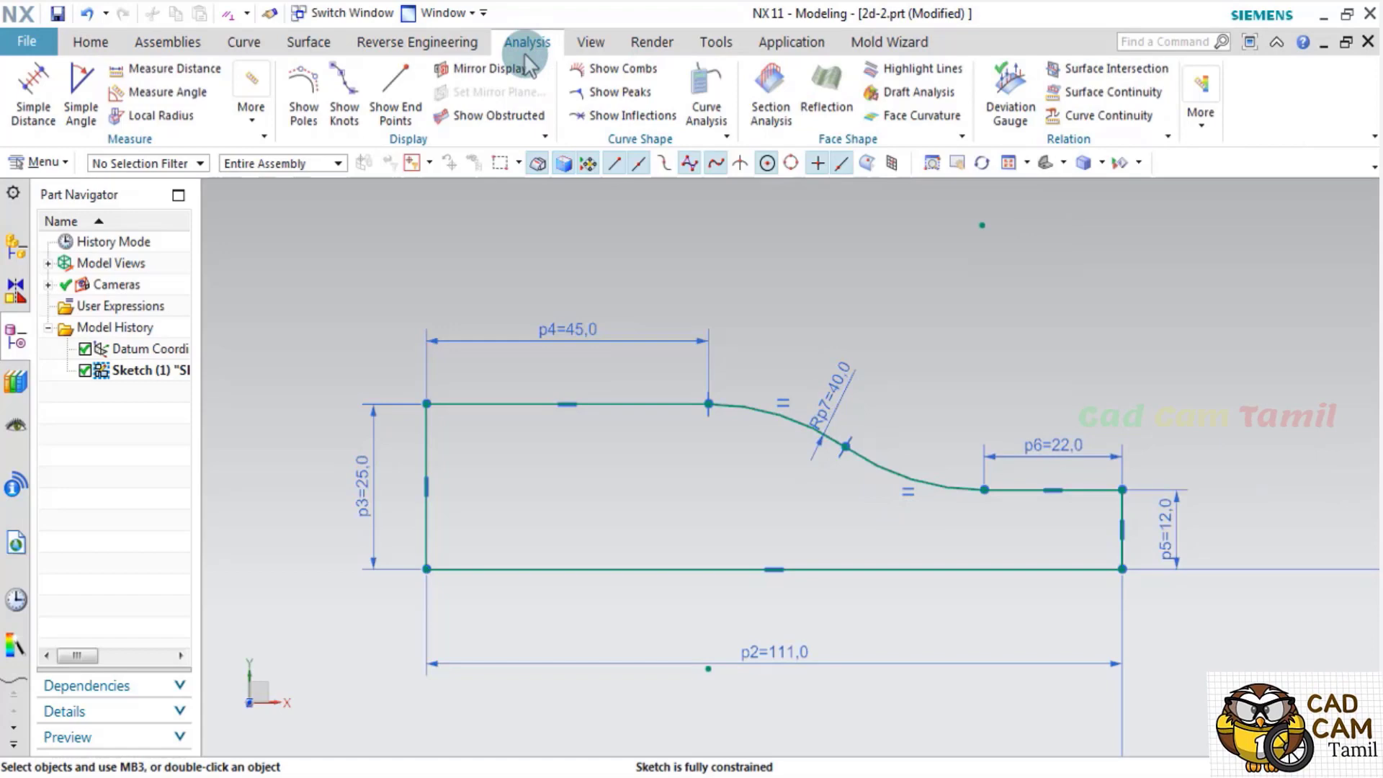
Confirm the second arc's 40 mm radius with Simple Radius, then reopen Geometric Constraints.
click(252, 117)
click(353, 189)
click(936, 487)
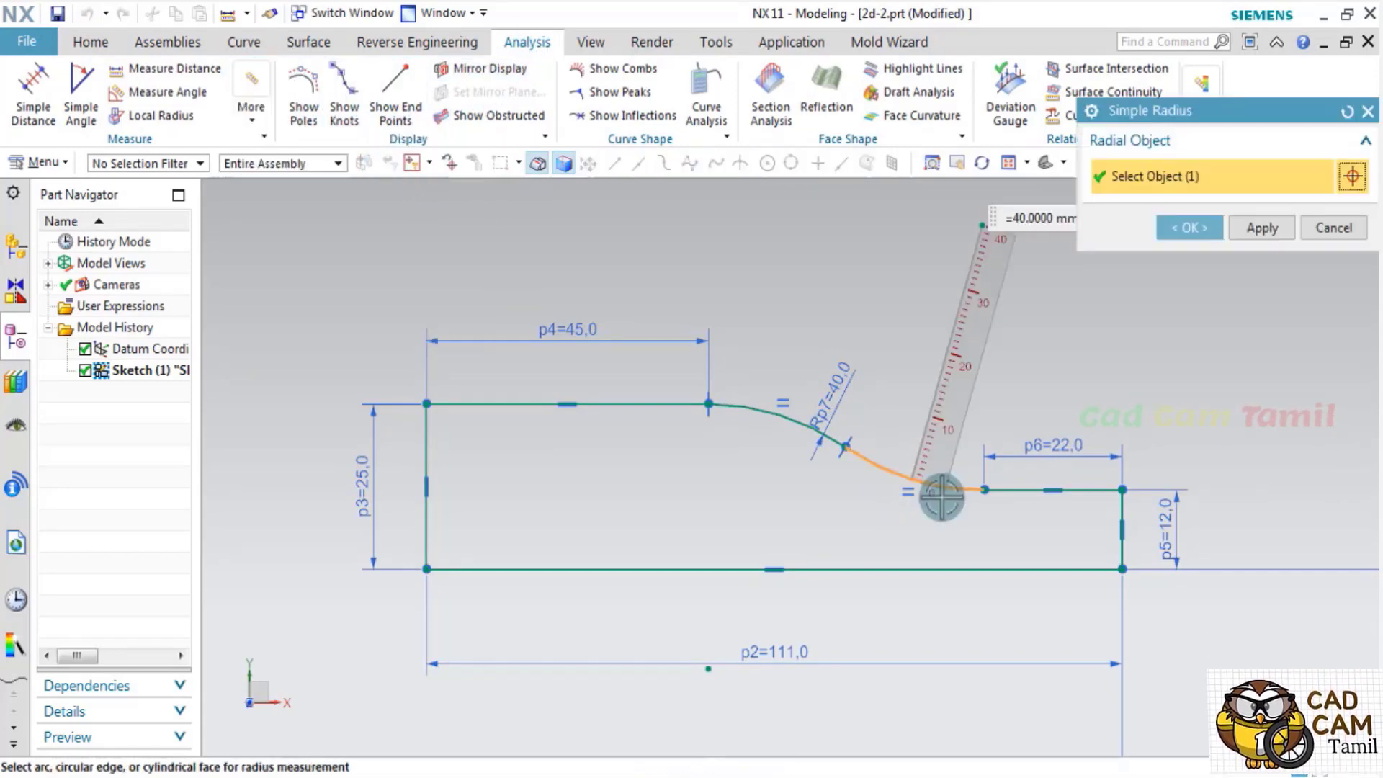
scroll(941, 497, up, 1)
scroll(946, 508, up, 1)
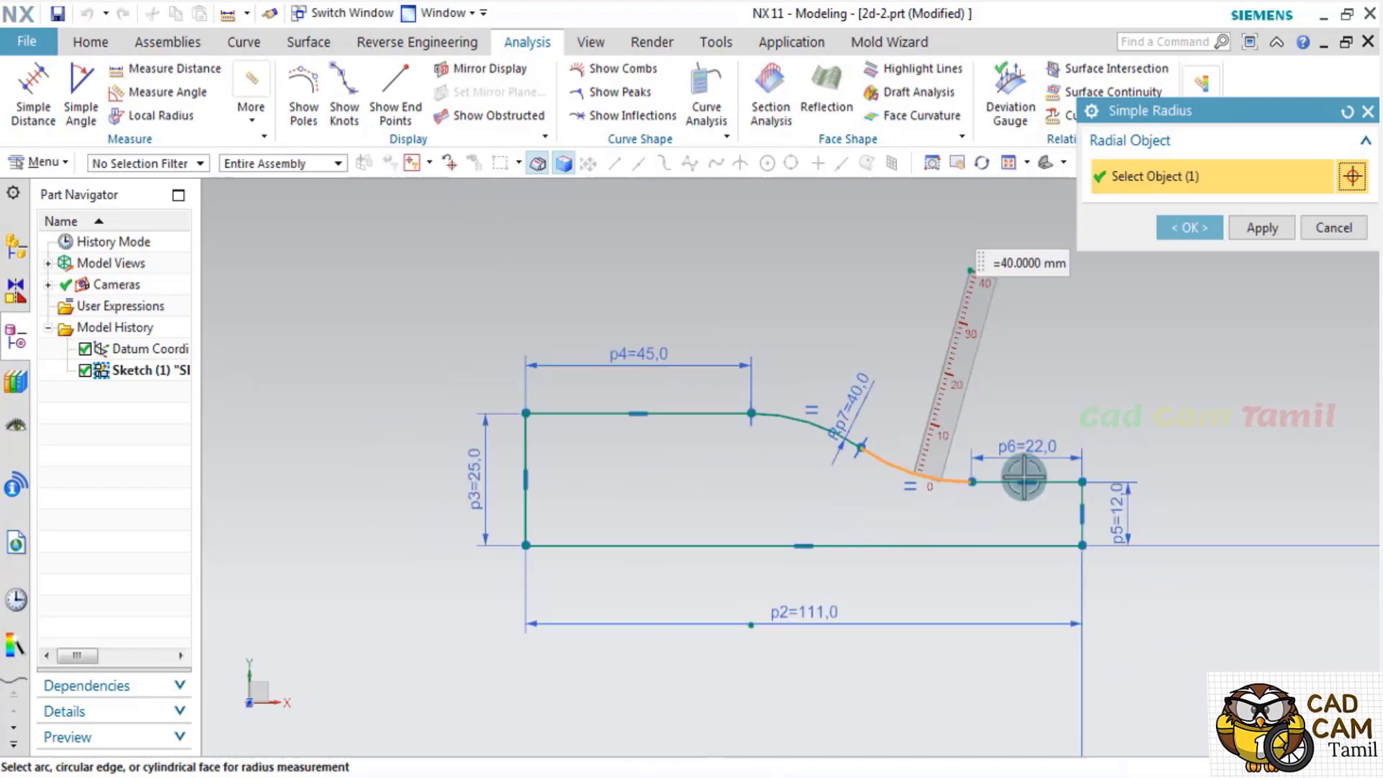
click(1337, 226)
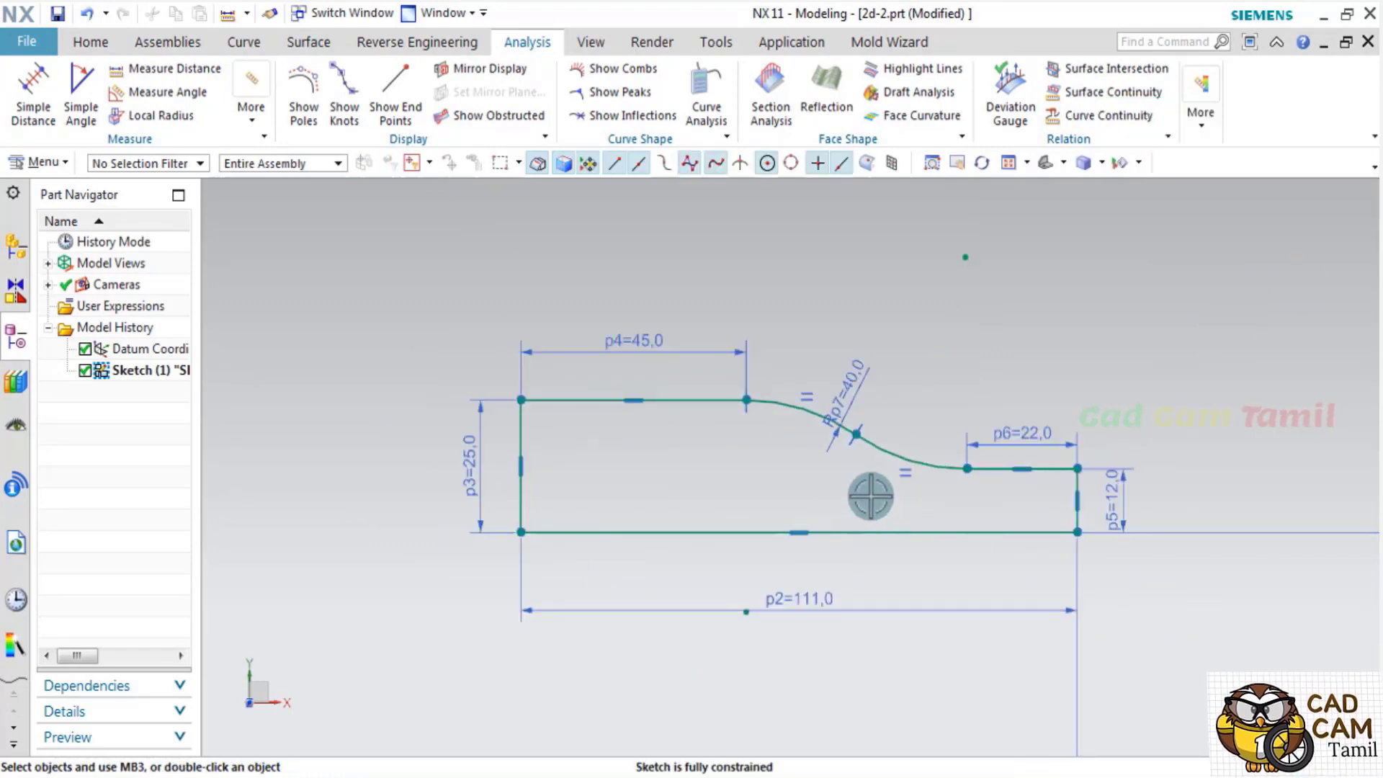
key(c)
key(alt+Tab)
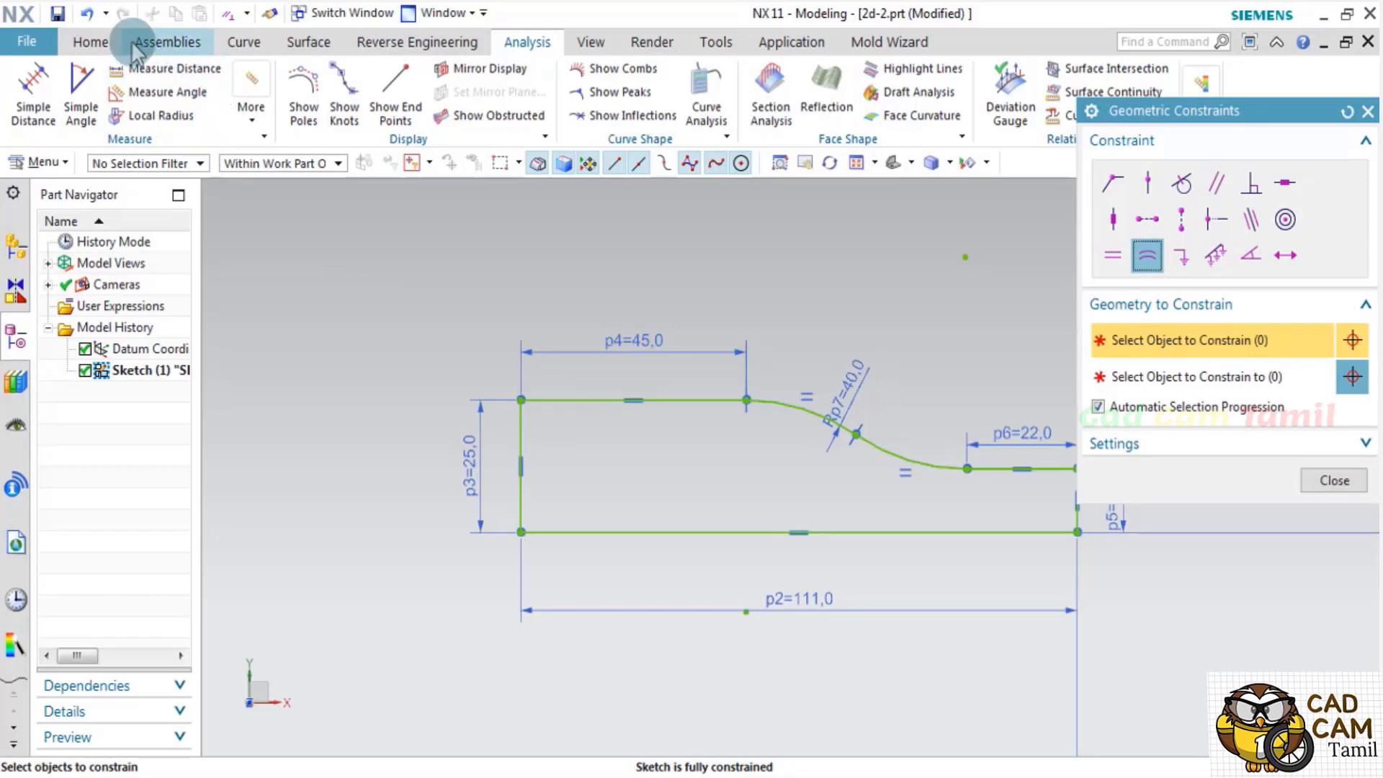
Draw a circle near the top-left corner and dimension it Ø8, 7 below the top edge.
click(90, 42)
click(252, 78)
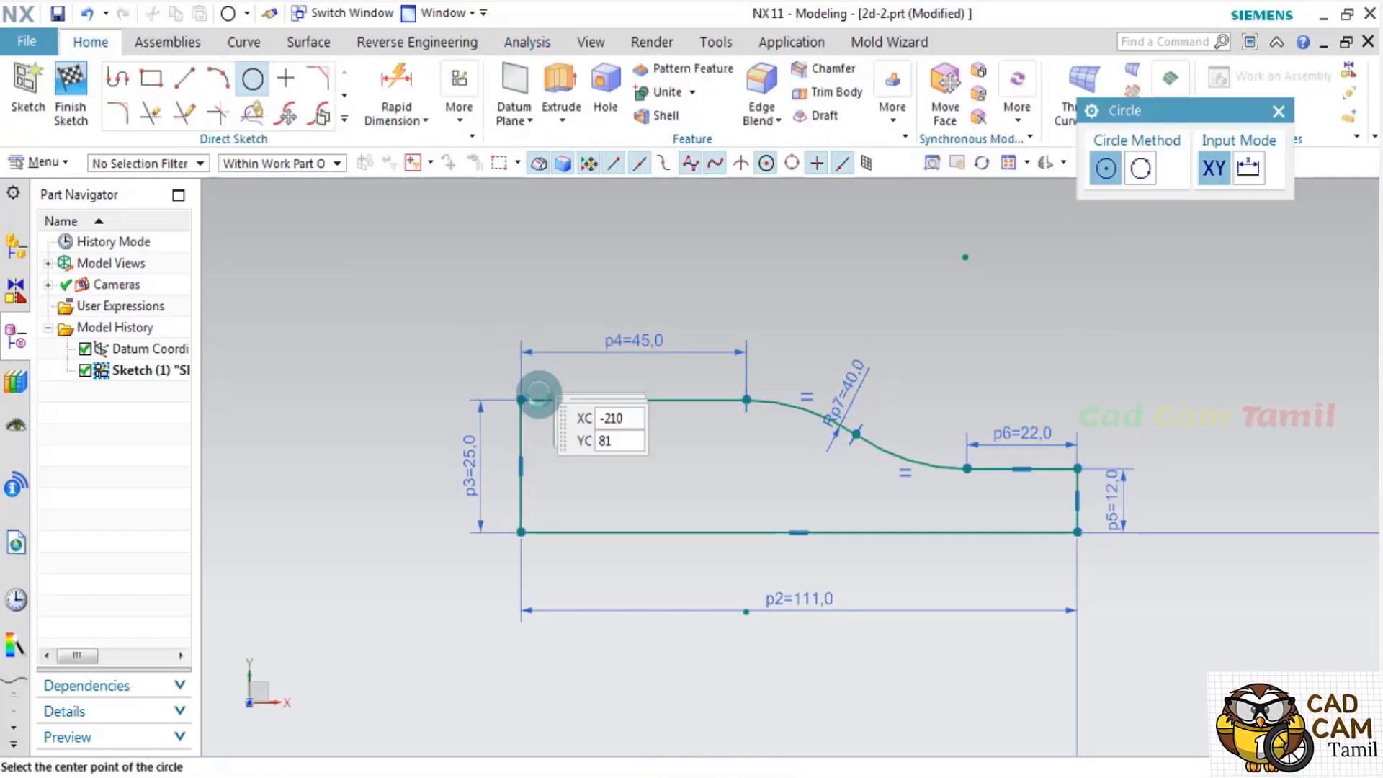
scroll(538, 394, up, 3)
click(568, 500)
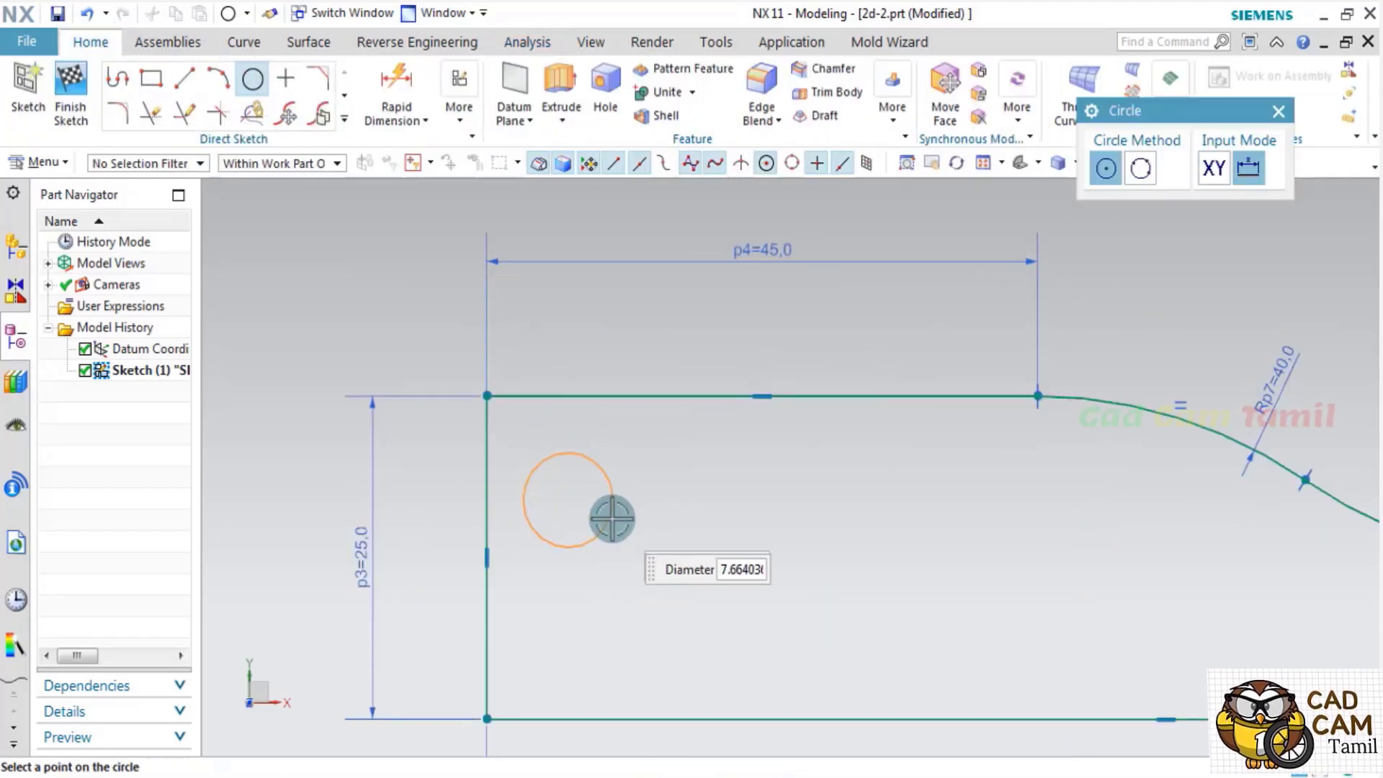
click(608, 518)
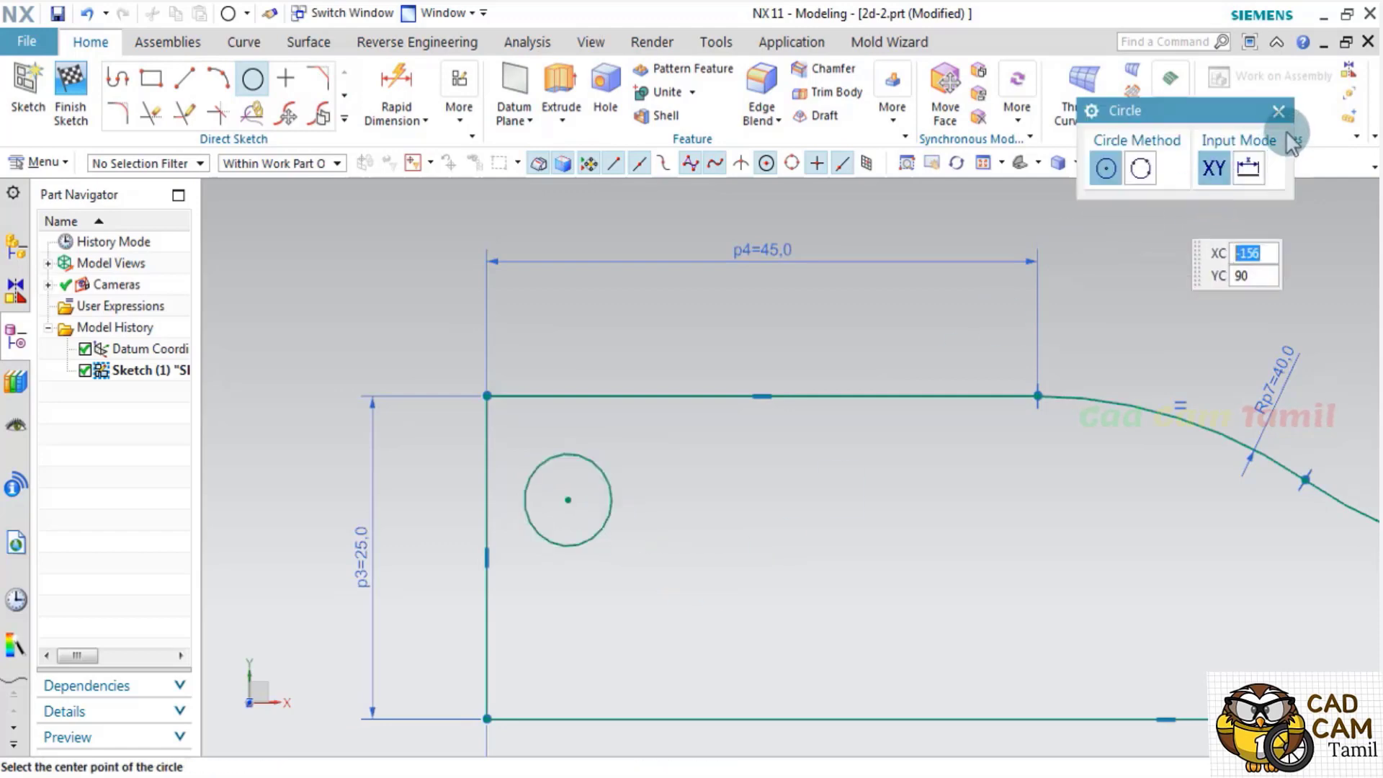
click(1279, 111)
click(396, 85)
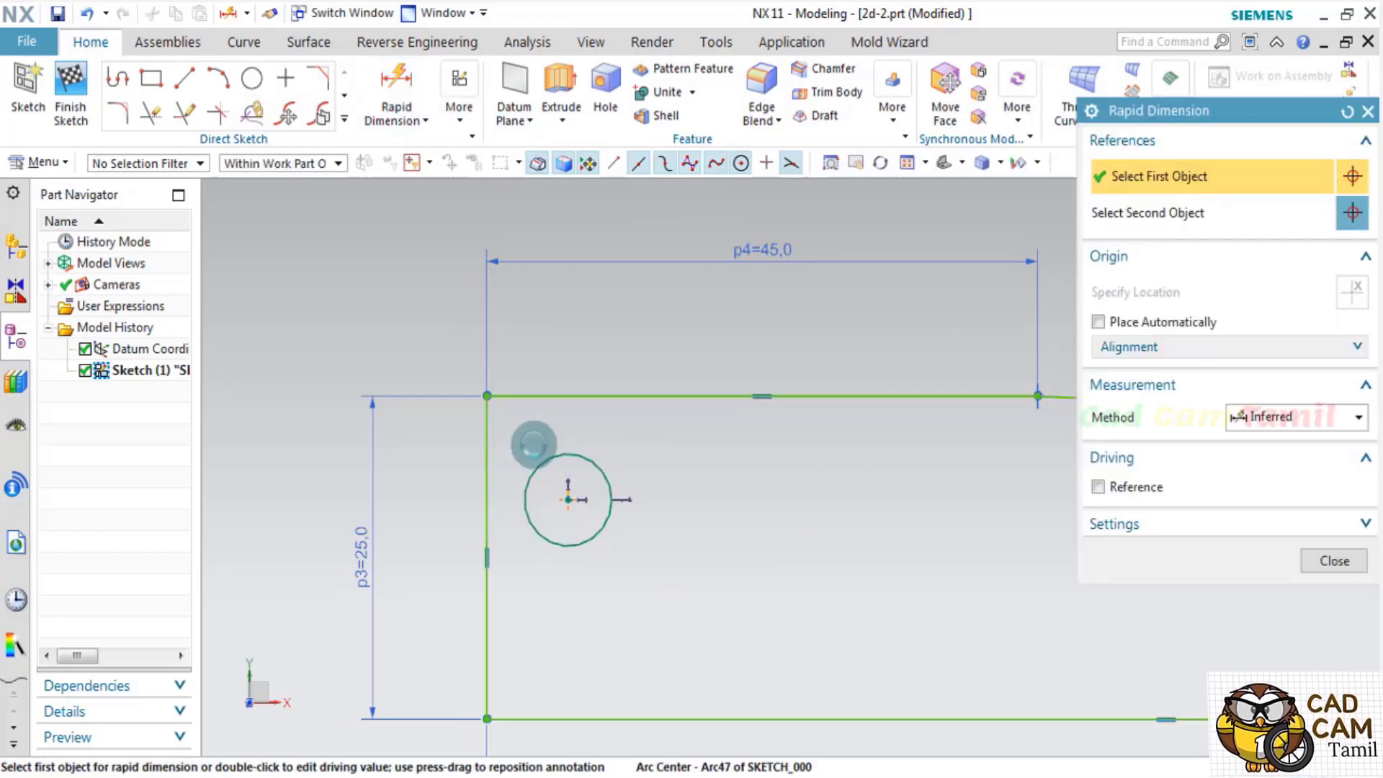
click(537, 470)
click(487, 396)
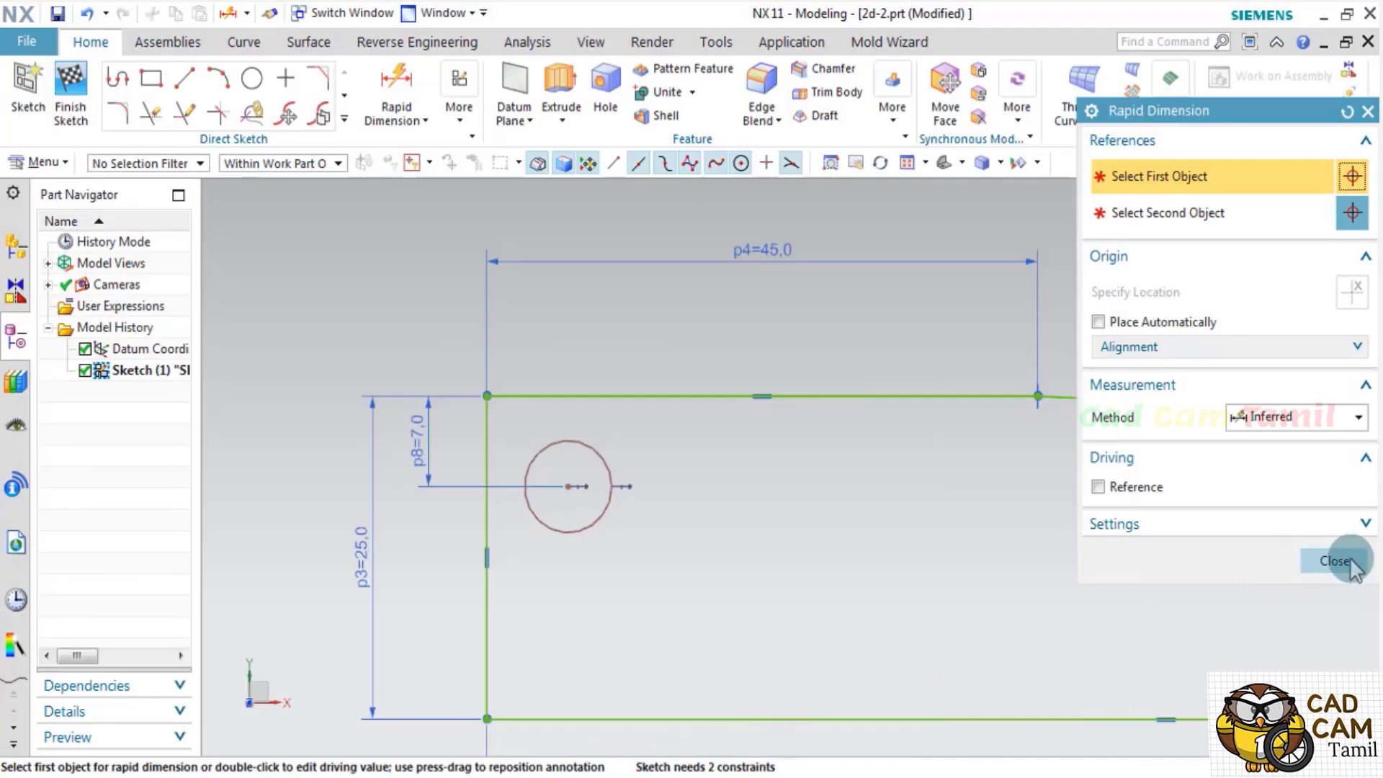
click(604, 522)
click(702, 513)
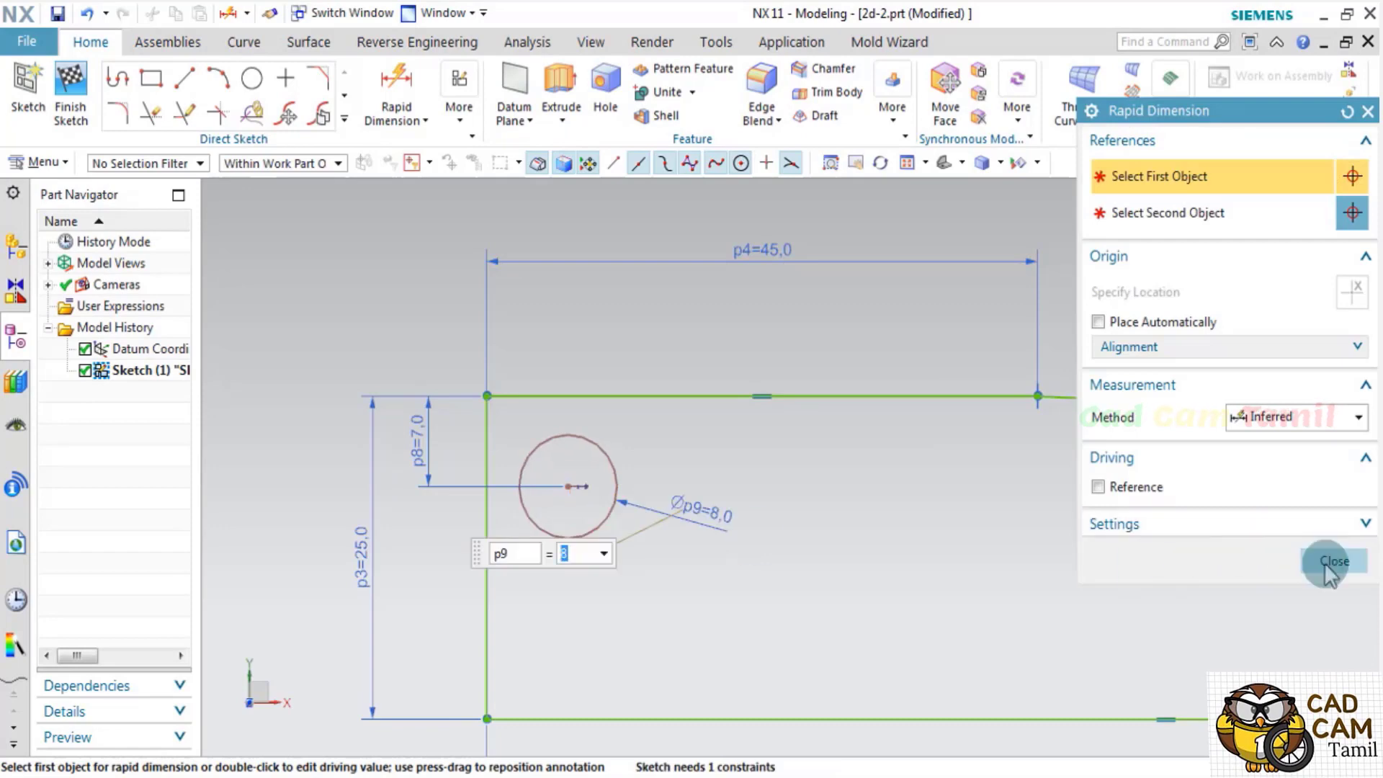
click(1335, 562)
Locate the circle's centre 6 from the left edge.
click(396, 94)
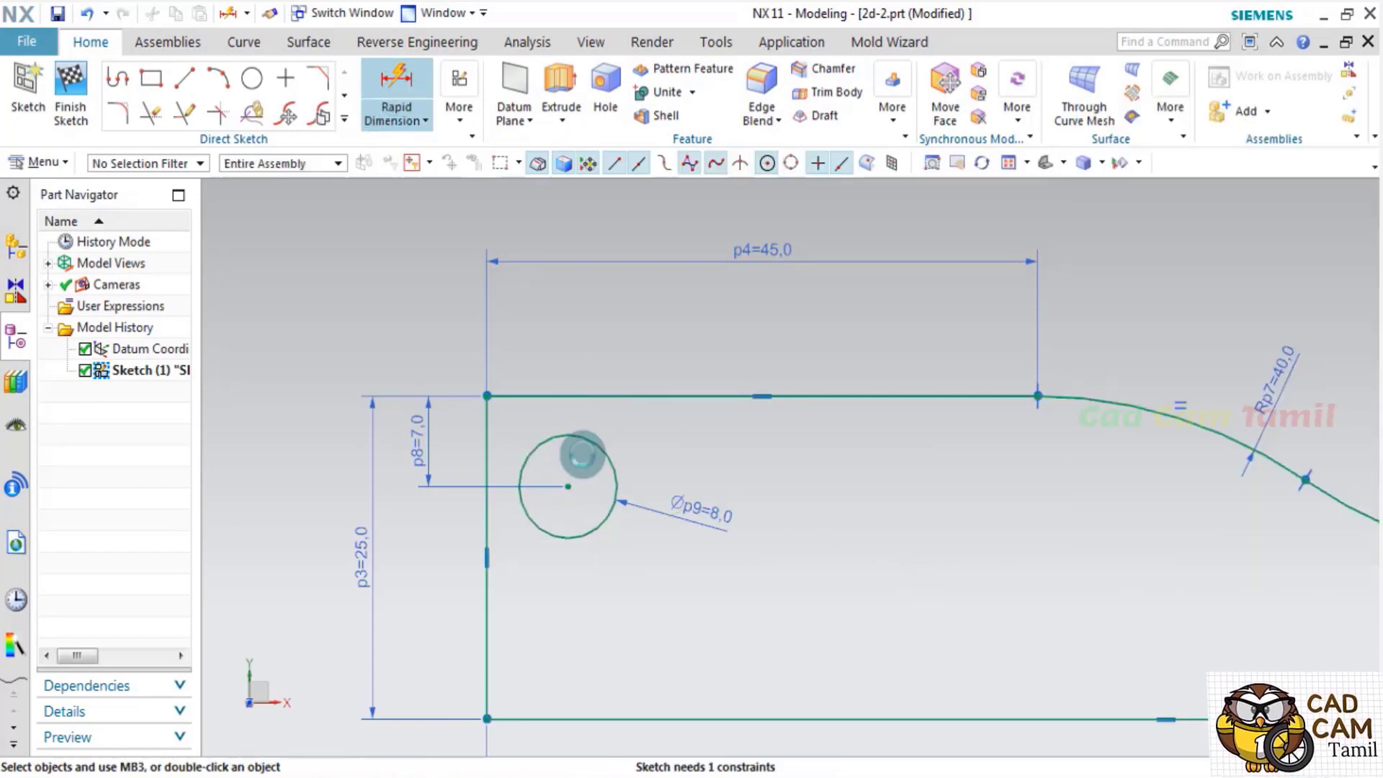
click(561, 493)
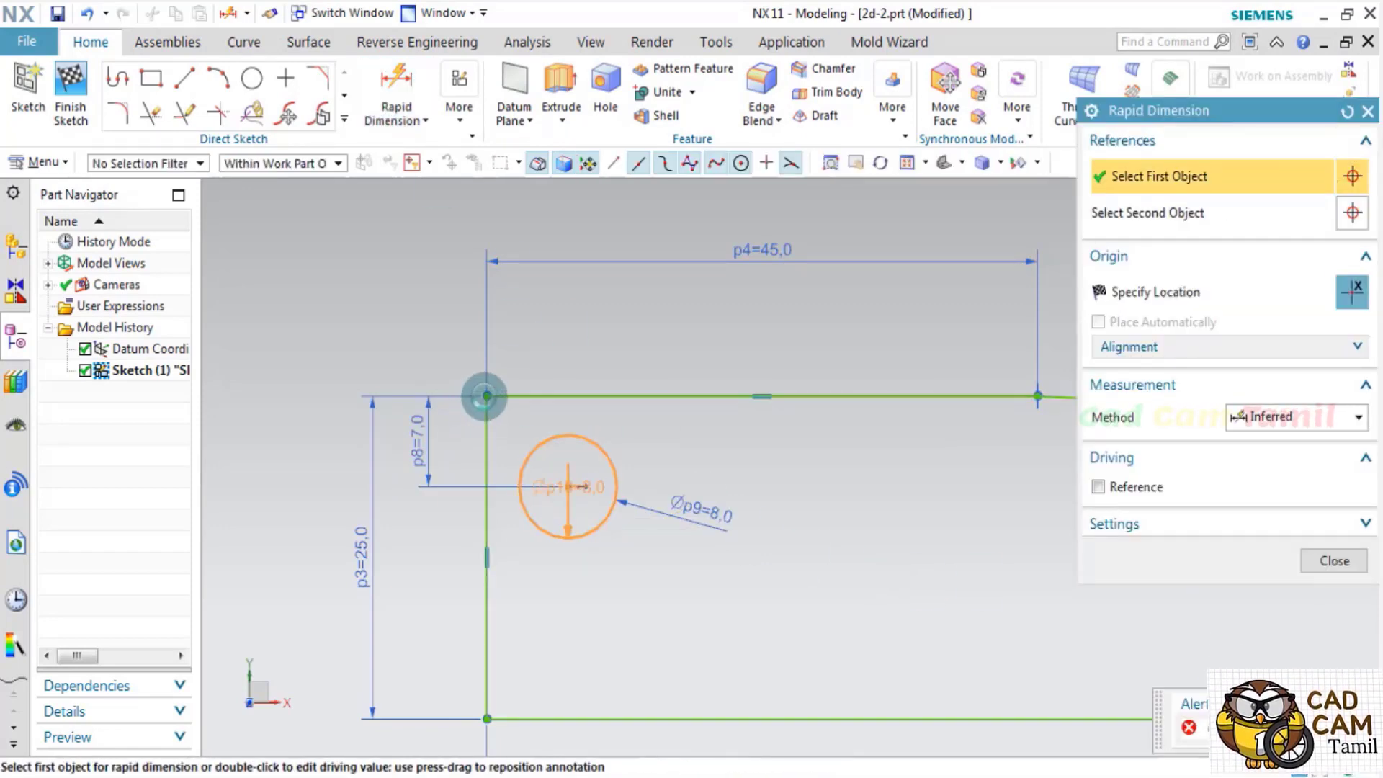
click(486, 396)
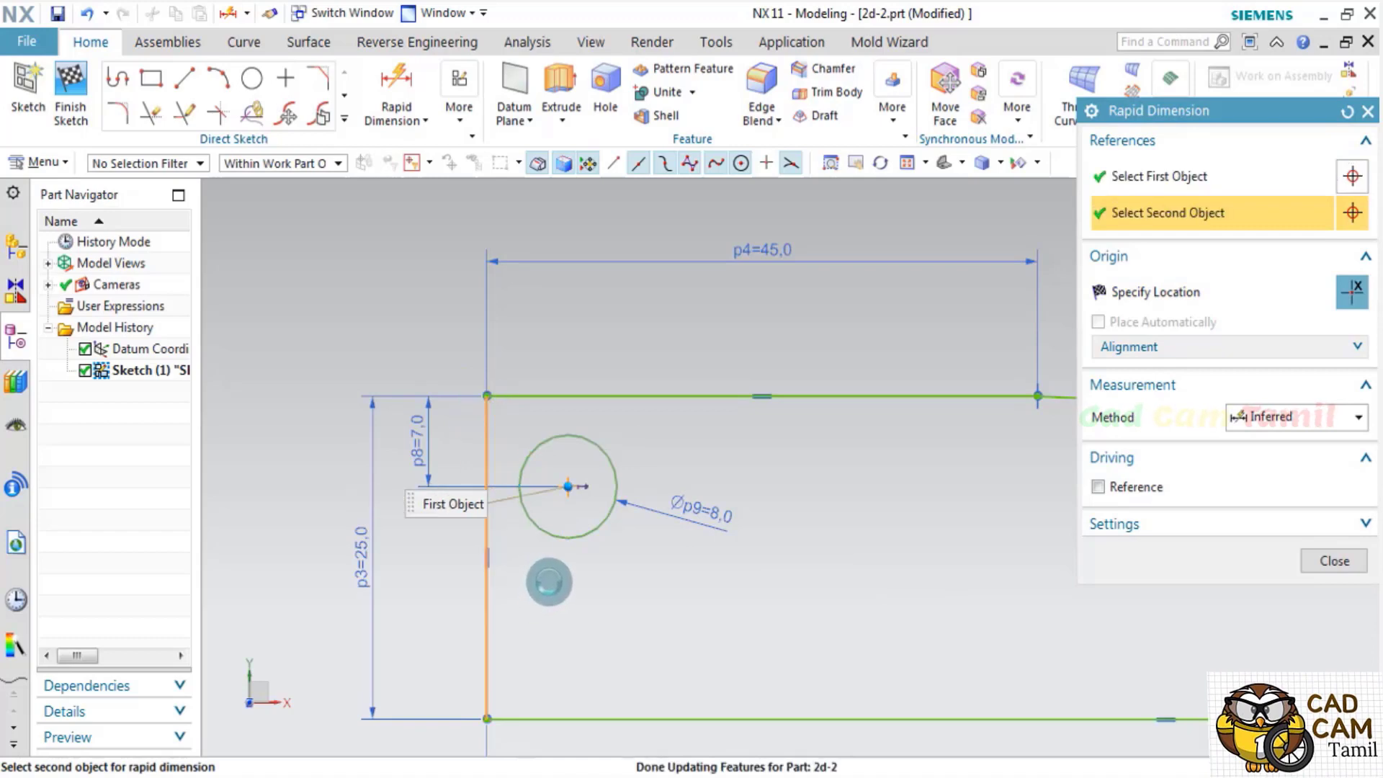
click(609, 607)
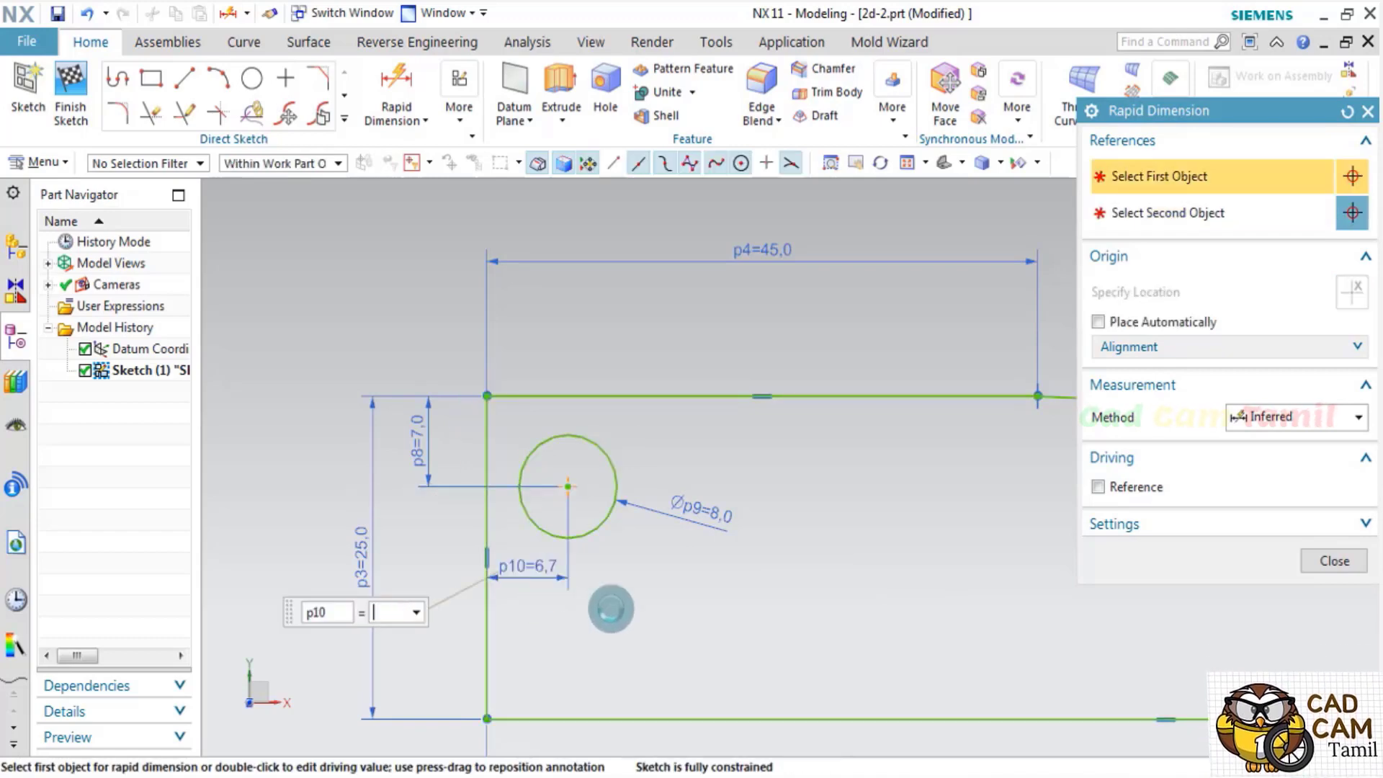
text(6)
key(Return)
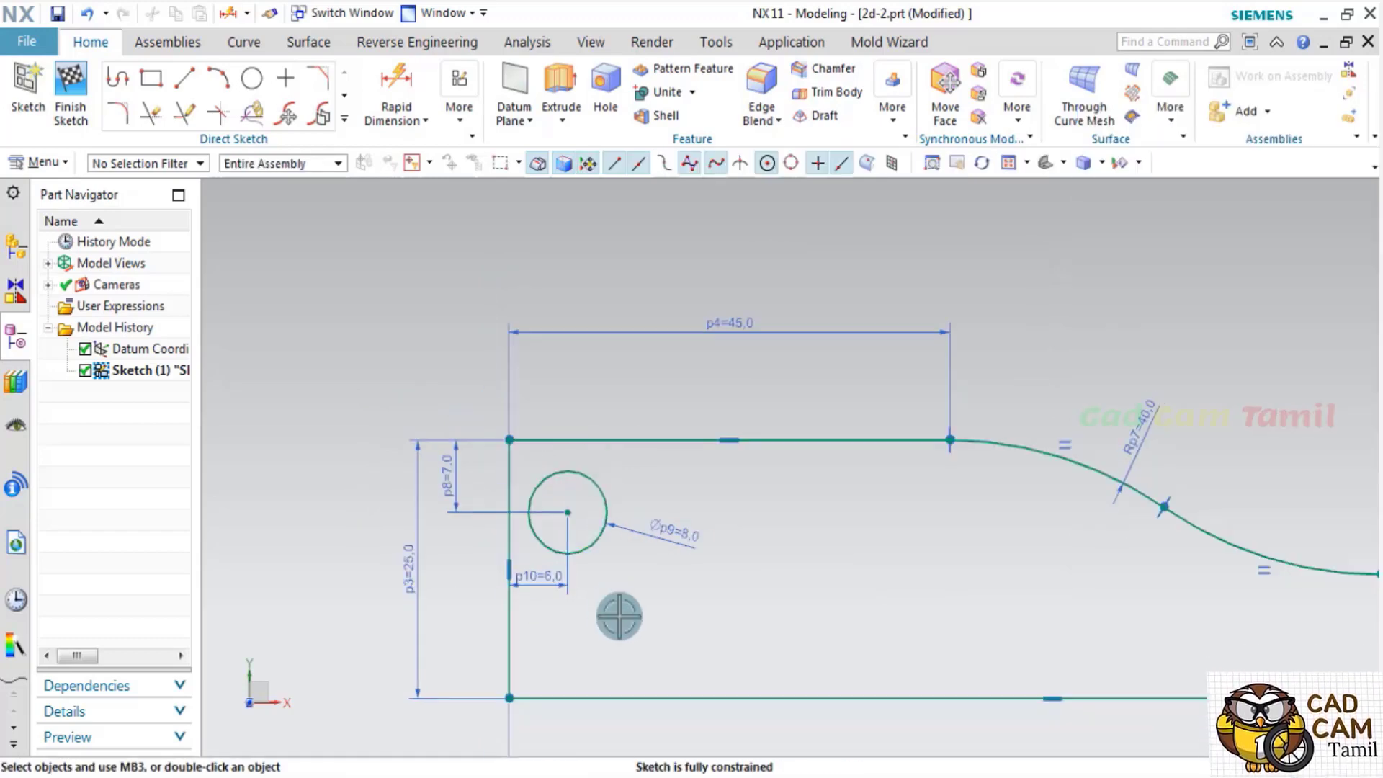
scroll(552, 566, down, 1)
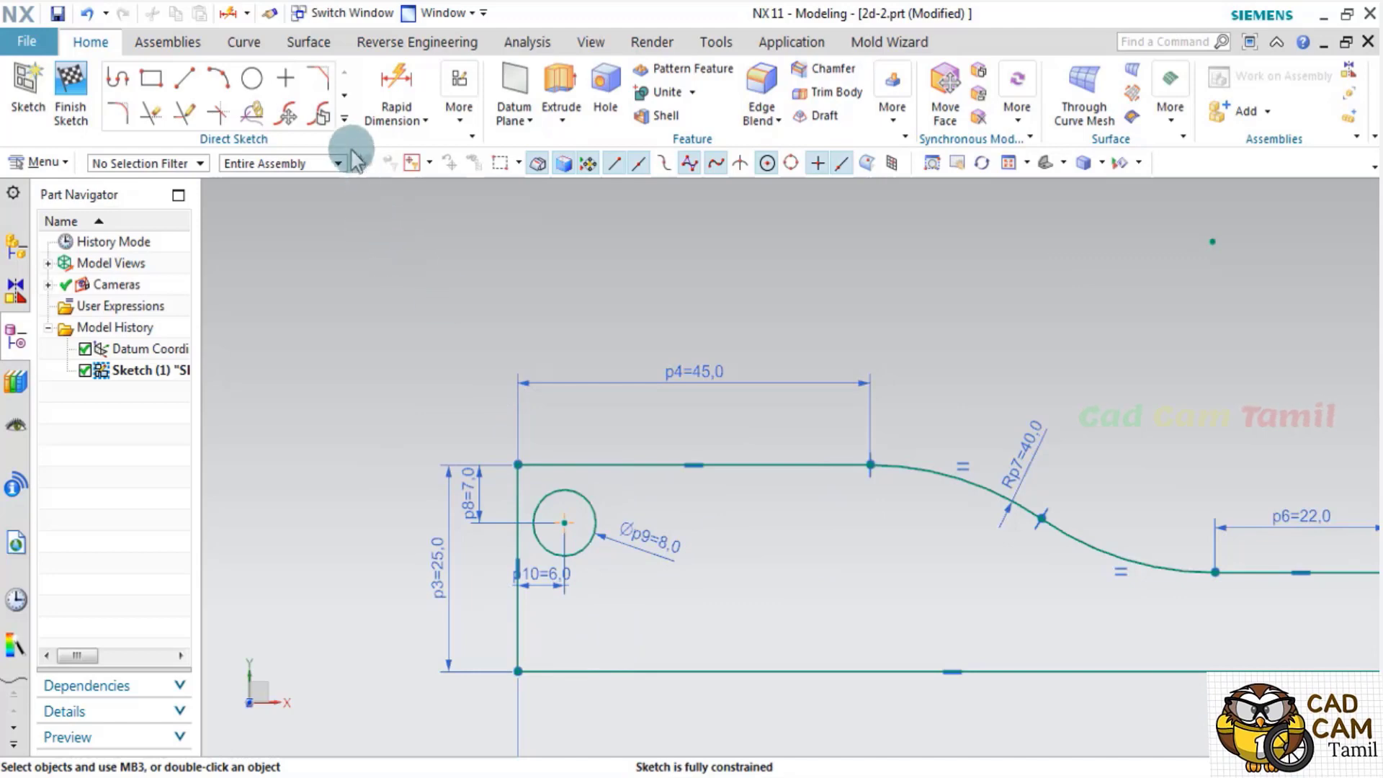
Start Pattern Curve, try the Layout and Direction 2 options, and pick the Ø8 circle.
click(344, 121)
click(284, 252)
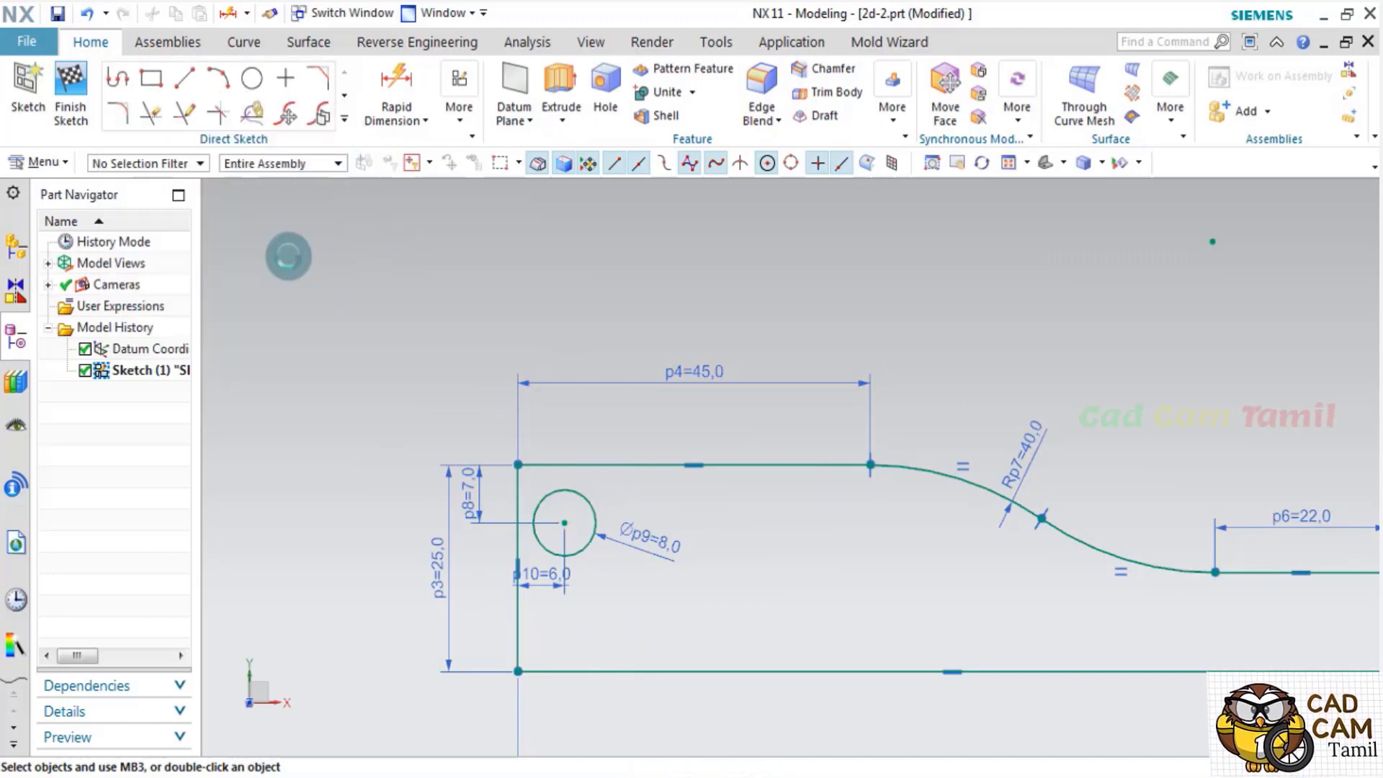
click(1290, 252)
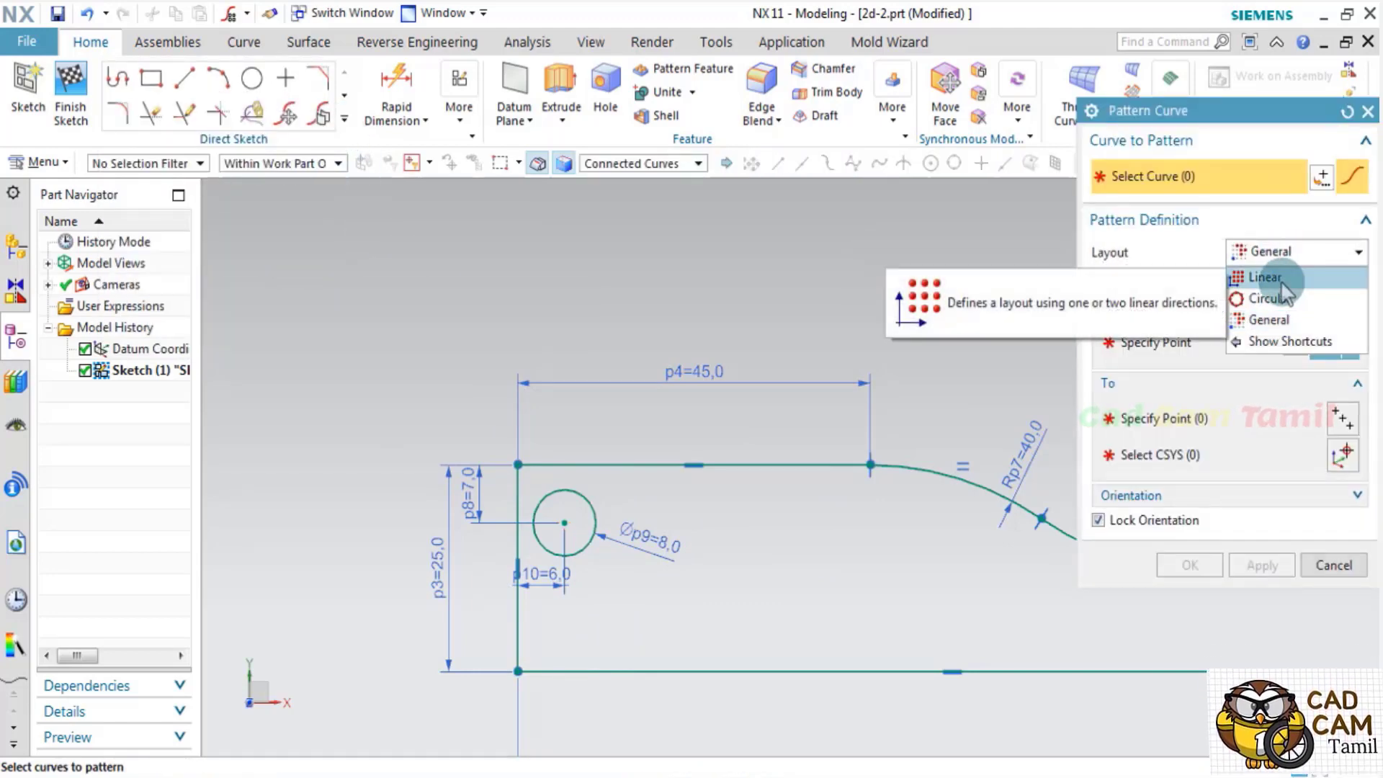
click(1282, 281)
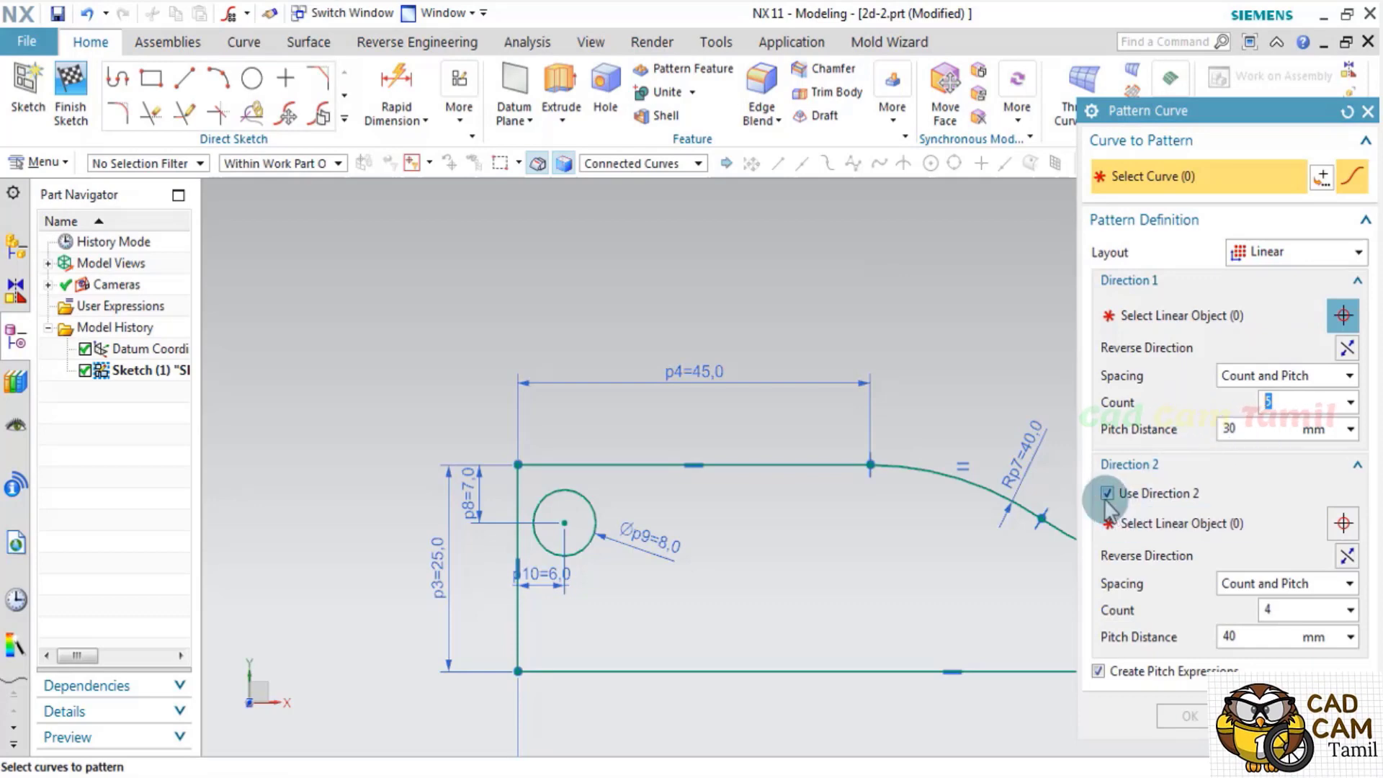
click(1107, 495)
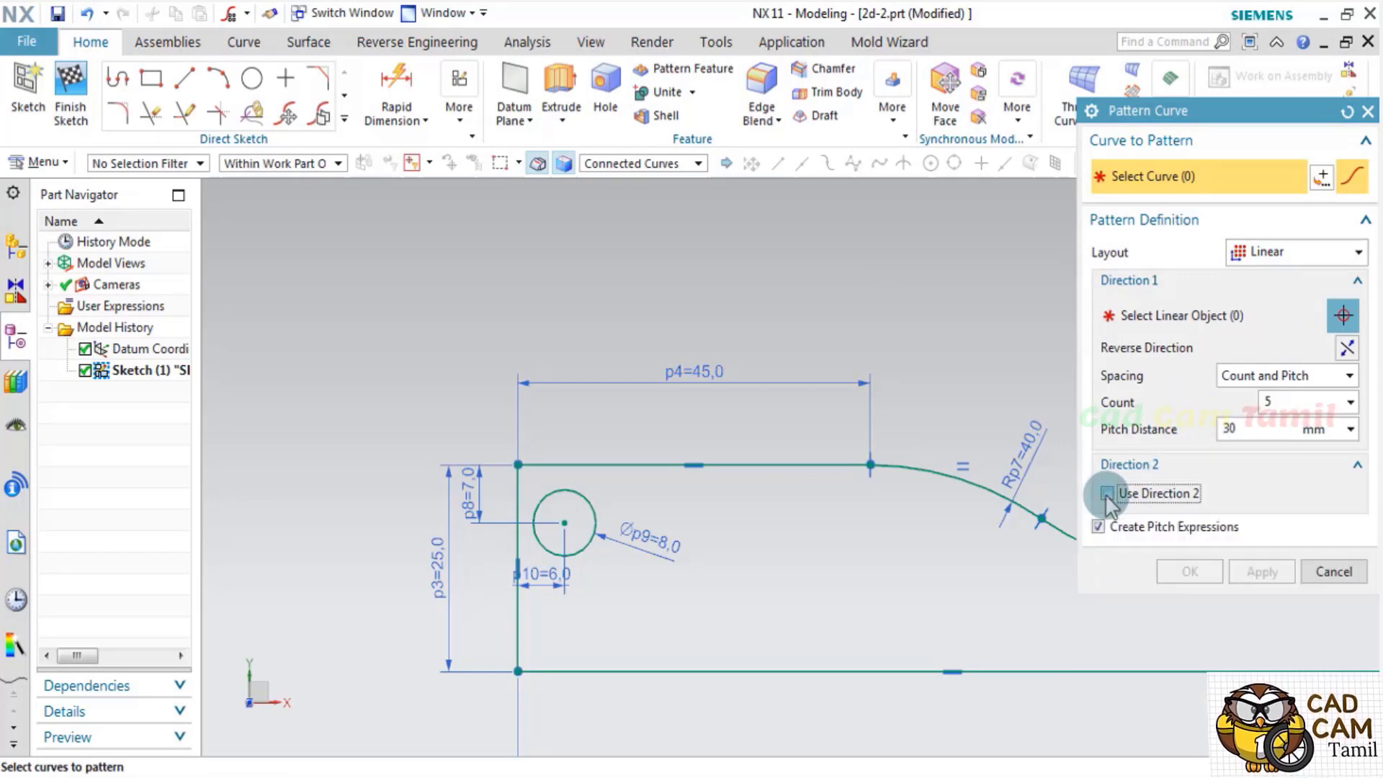
click(1106, 494)
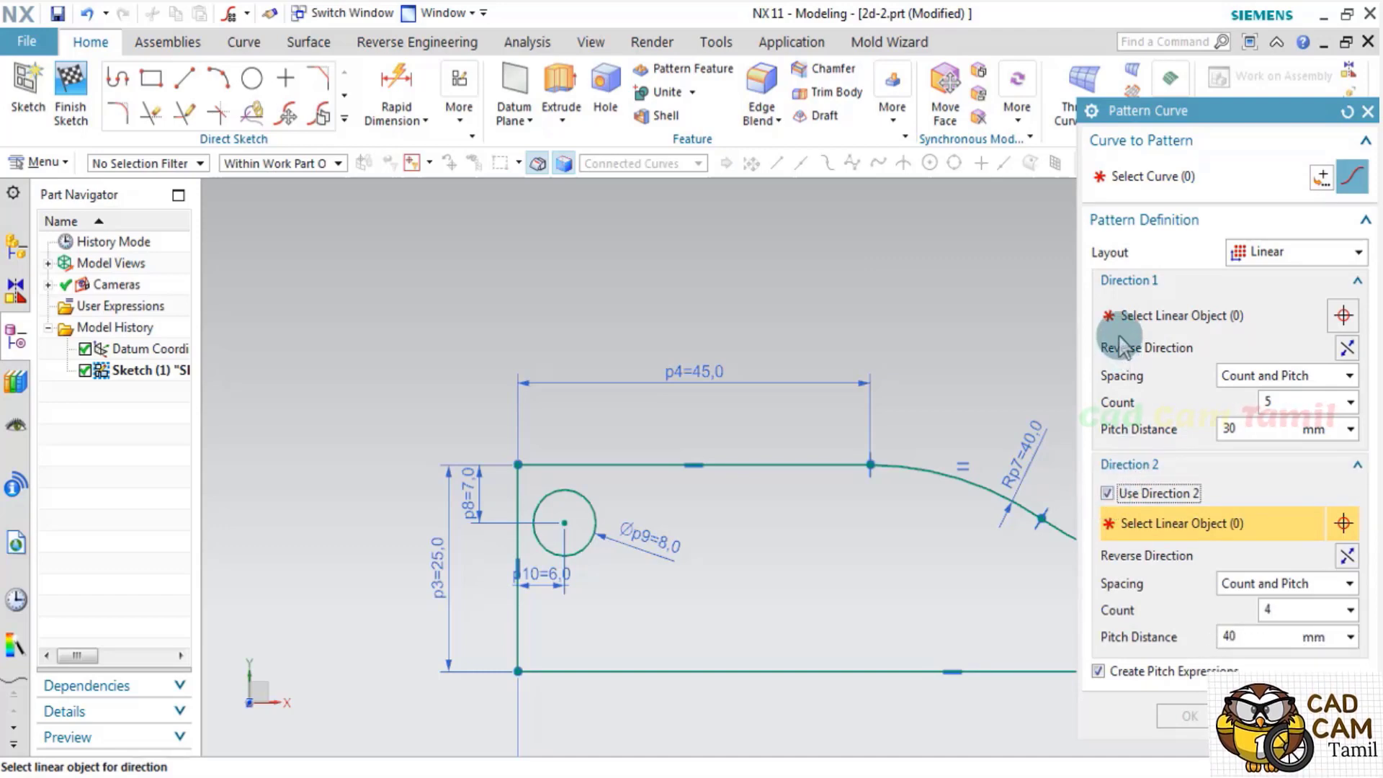
click(1108, 495)
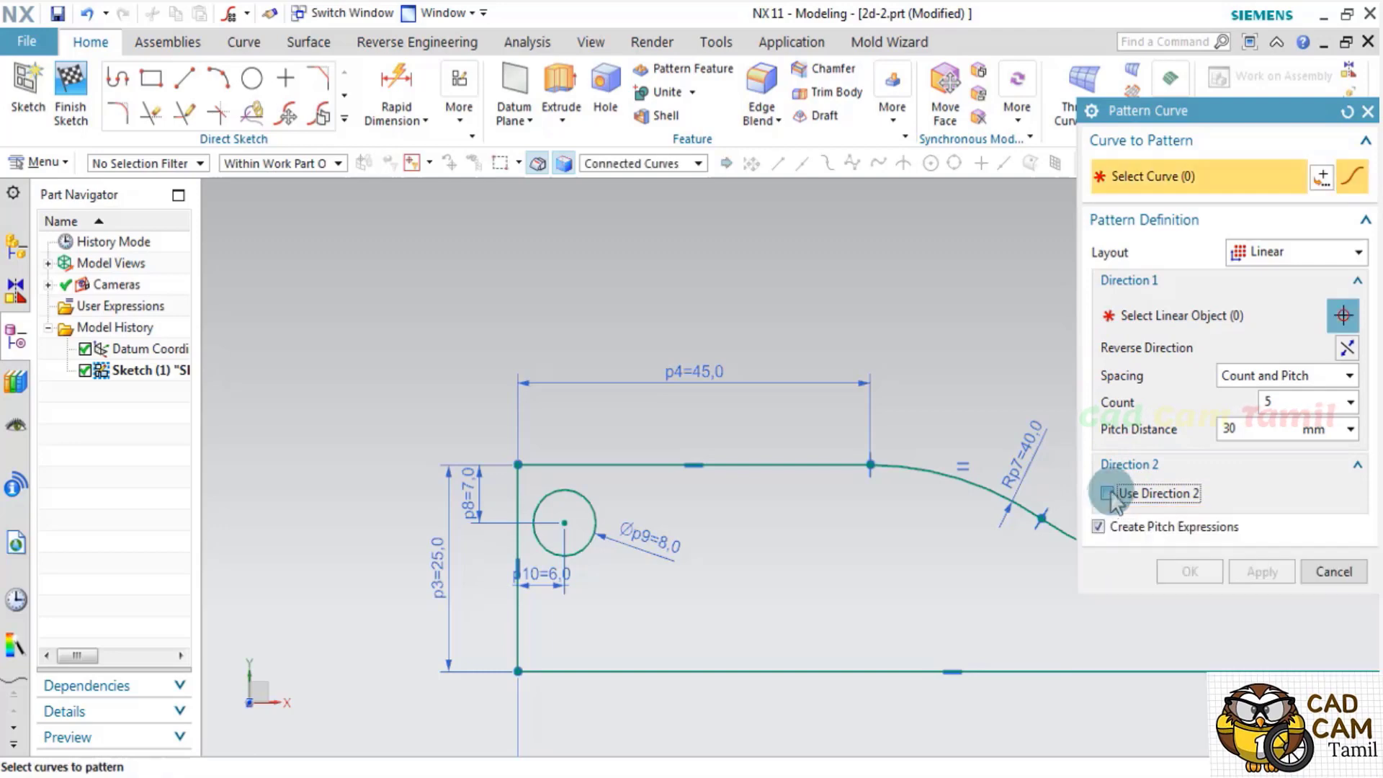
click(1163, 322)
click(1152, 186)
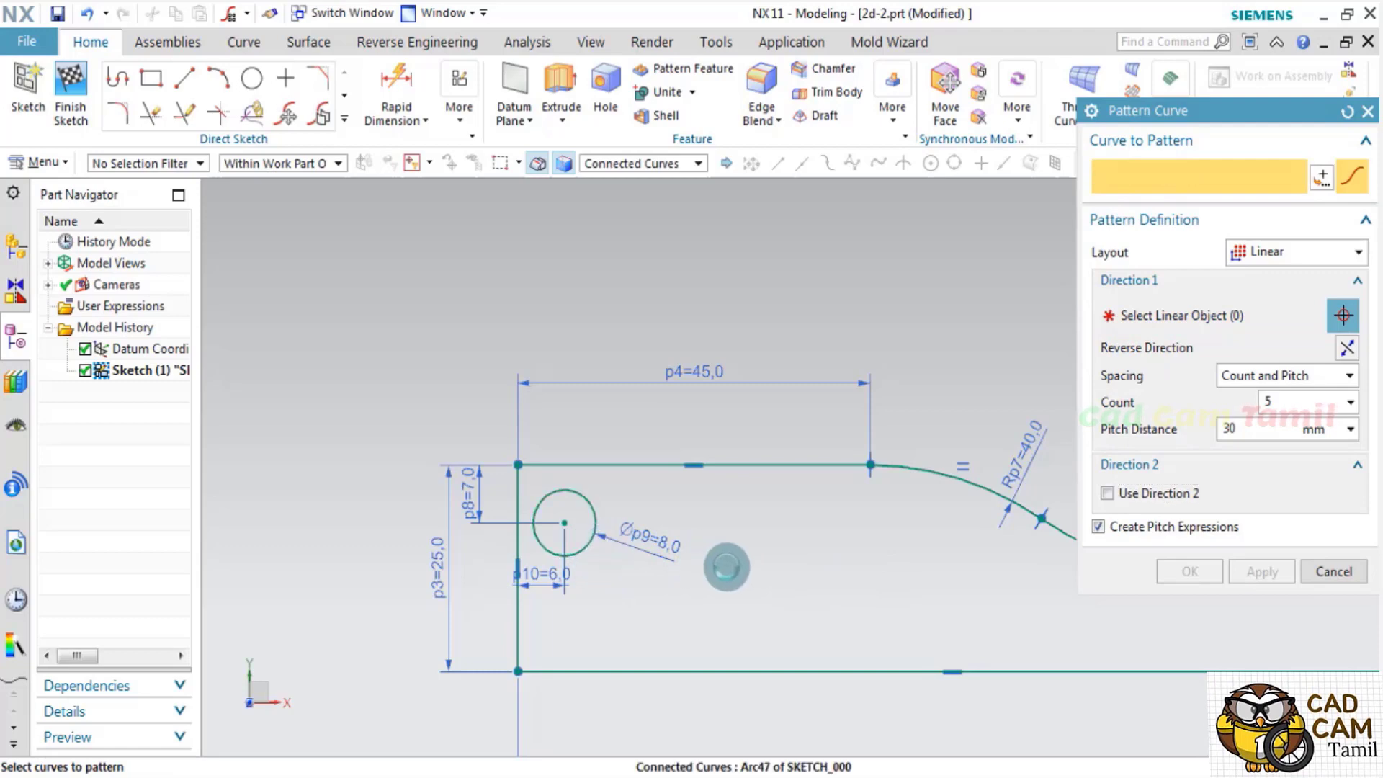
click(726, 567)
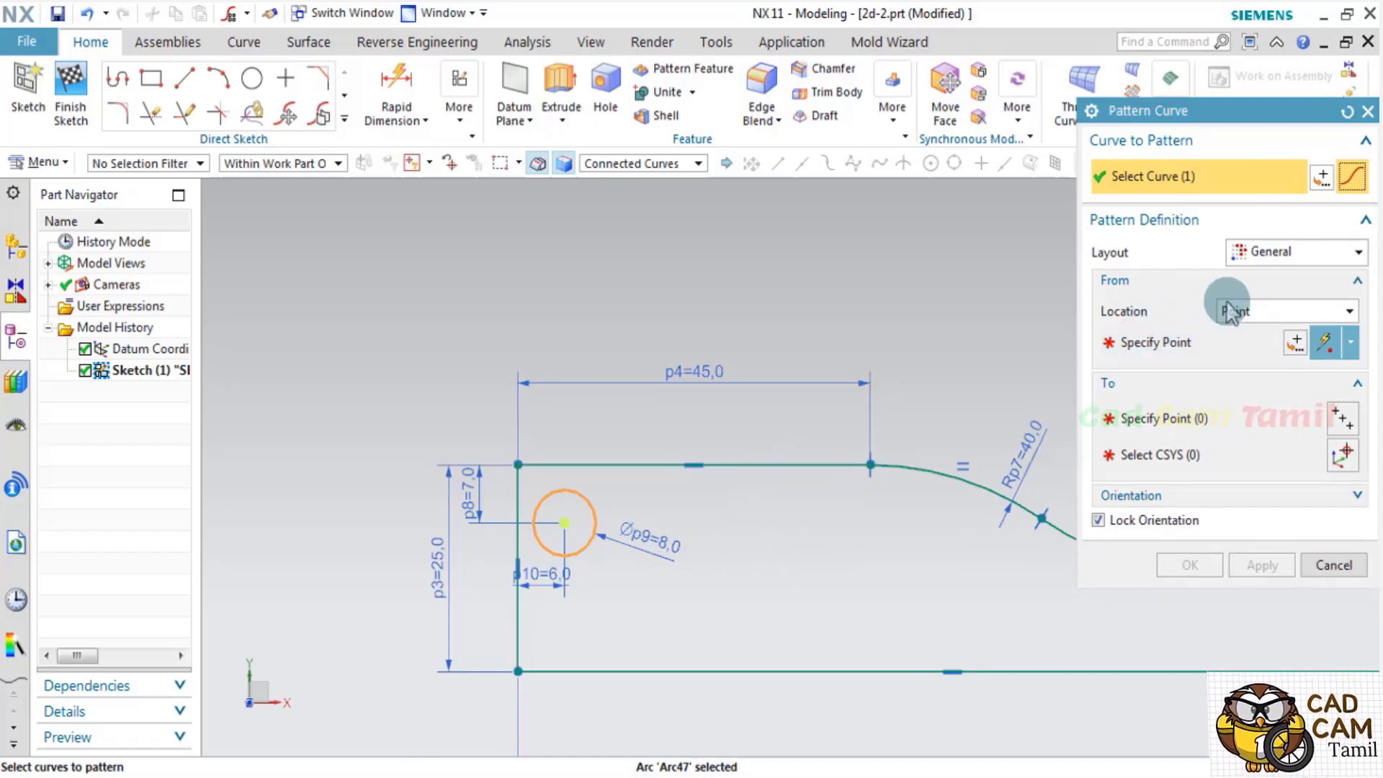
Set the pattern layout to Linear with the top edge as Direction 1.
click(1297, 251)
click(1277, 297)
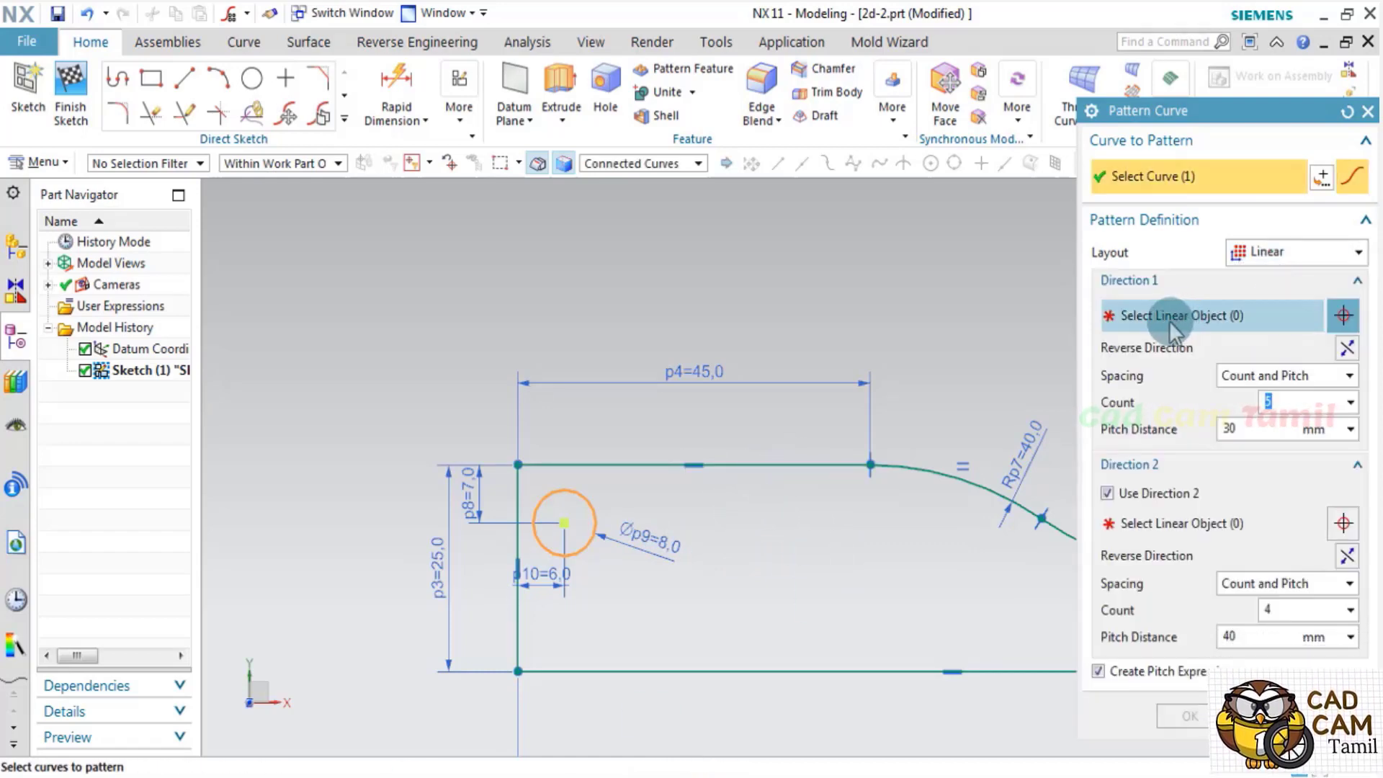
click(806, 465)
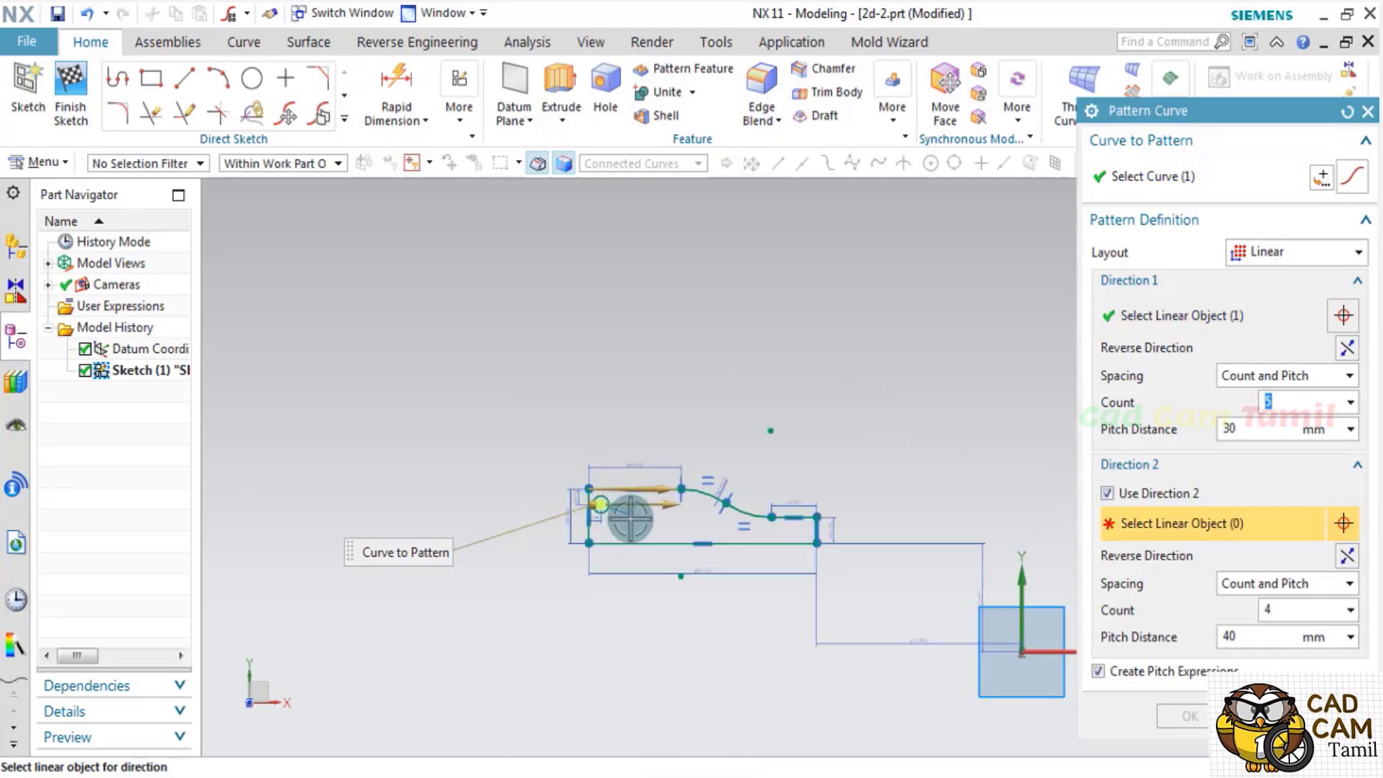
scroll(627, 469, down, 2)
scroll(634, 472, down, 3)
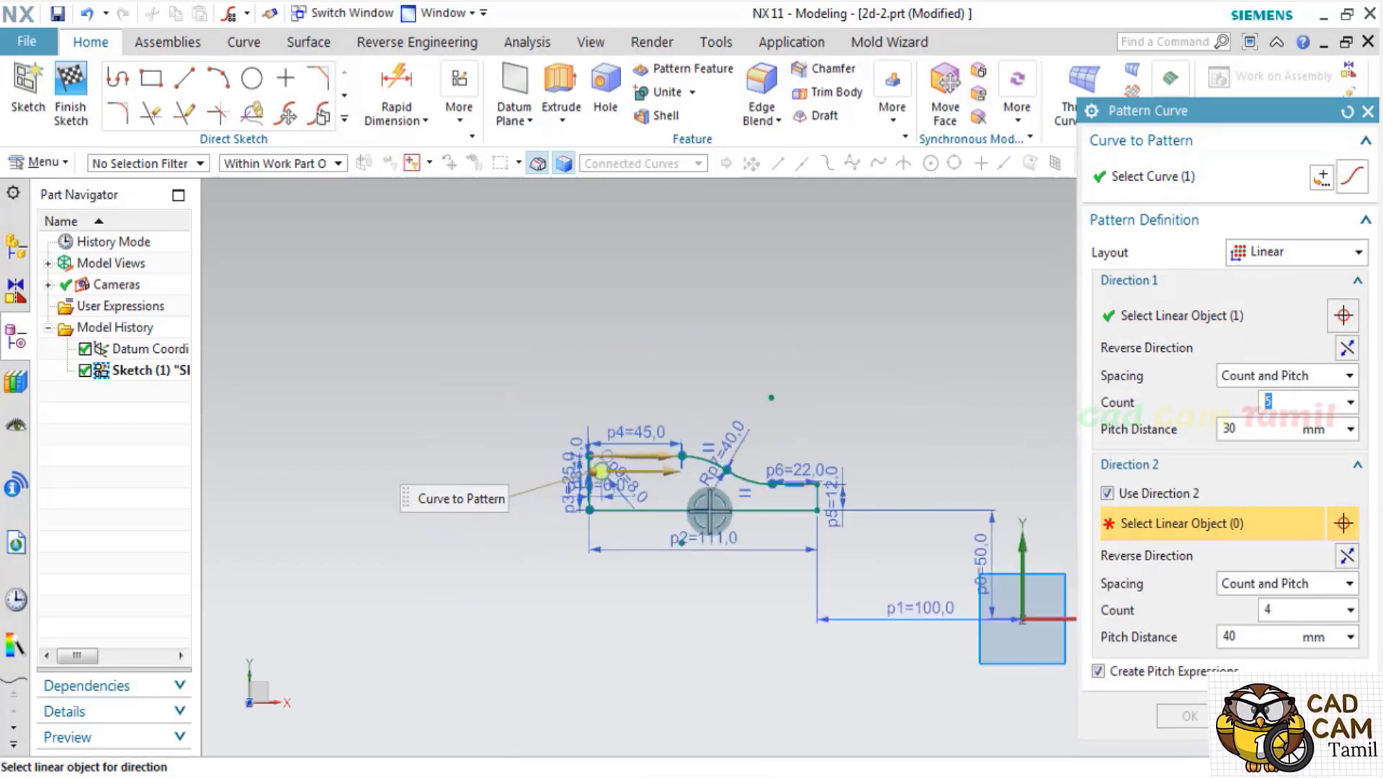
scroll(663, 479, up, 1)
scroll(641, 475, down, 2)
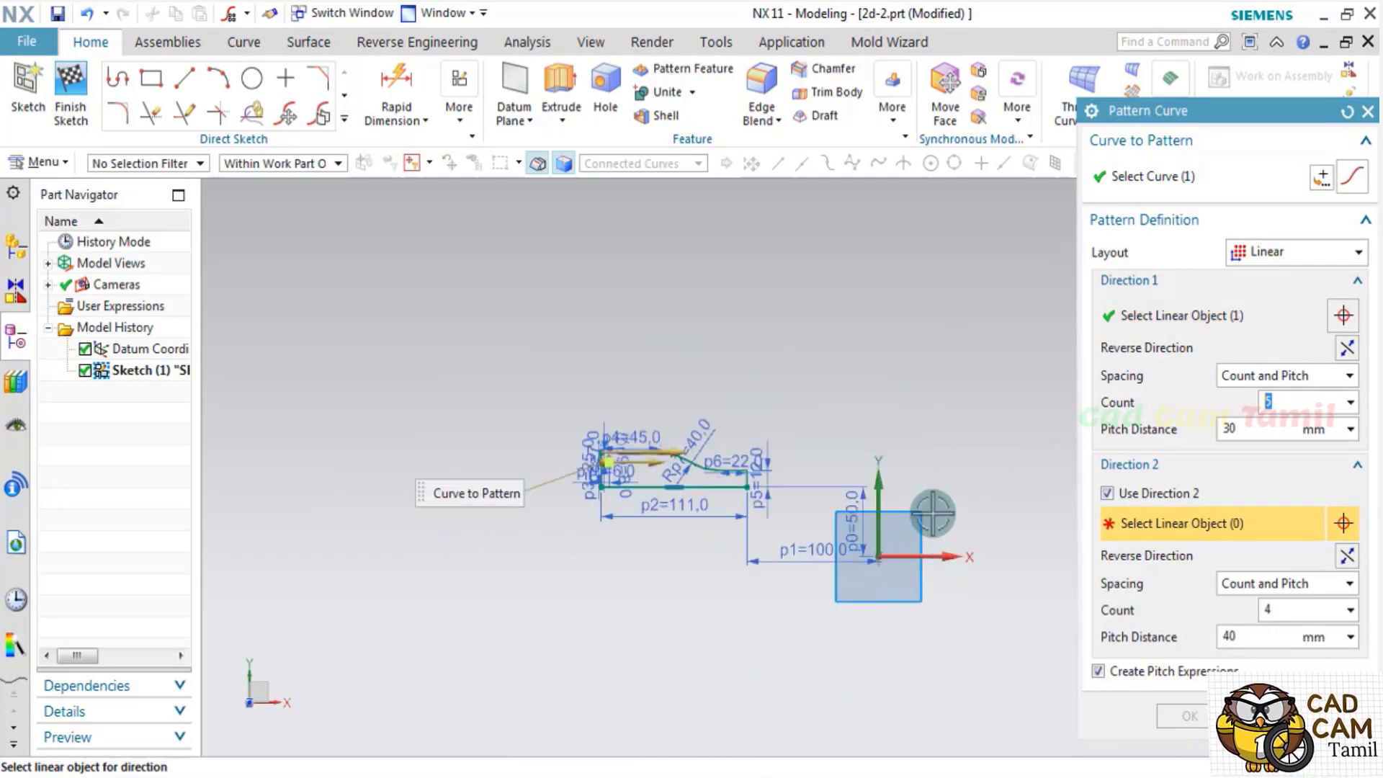
scroll(609, 459, up, 5)
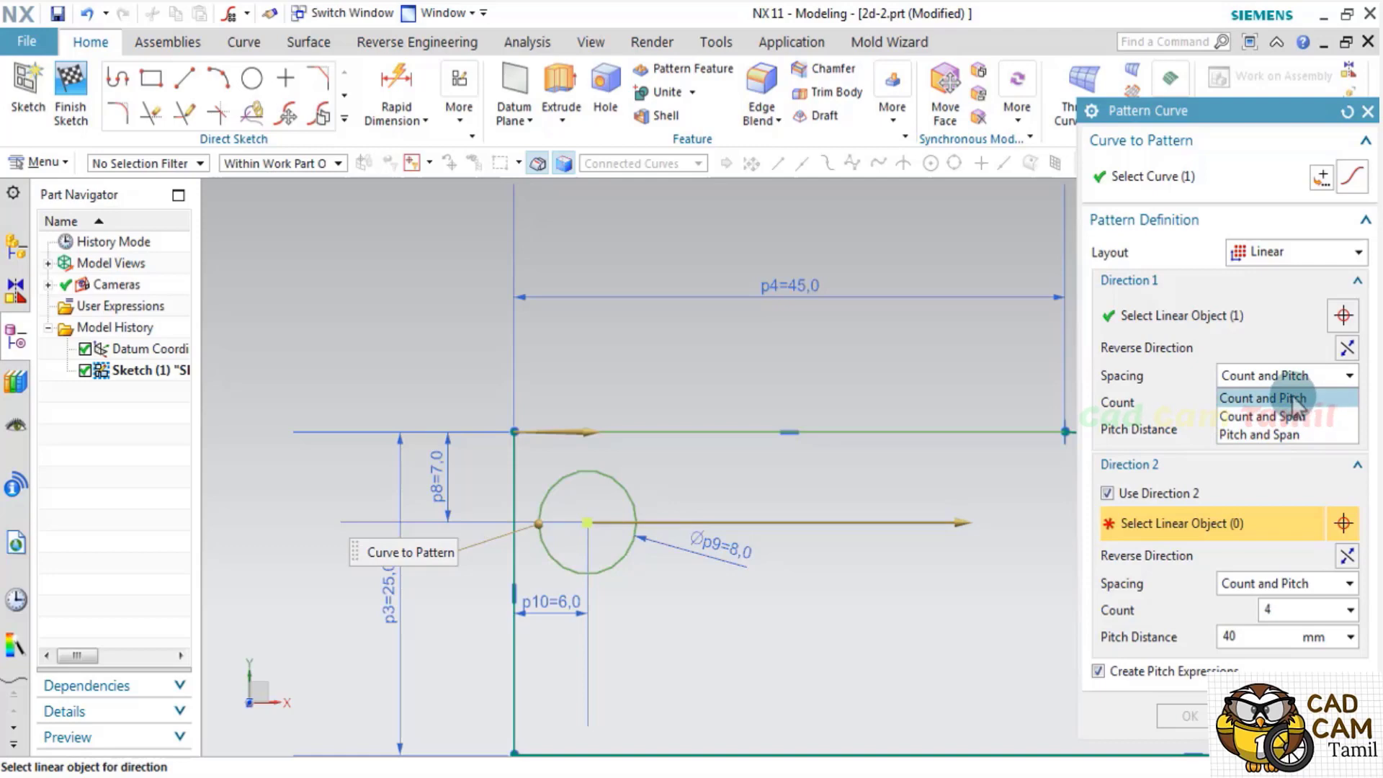
Use count 5 at 12 mm pitch without Direction 2 and create the pattern.
click(1294, 398)
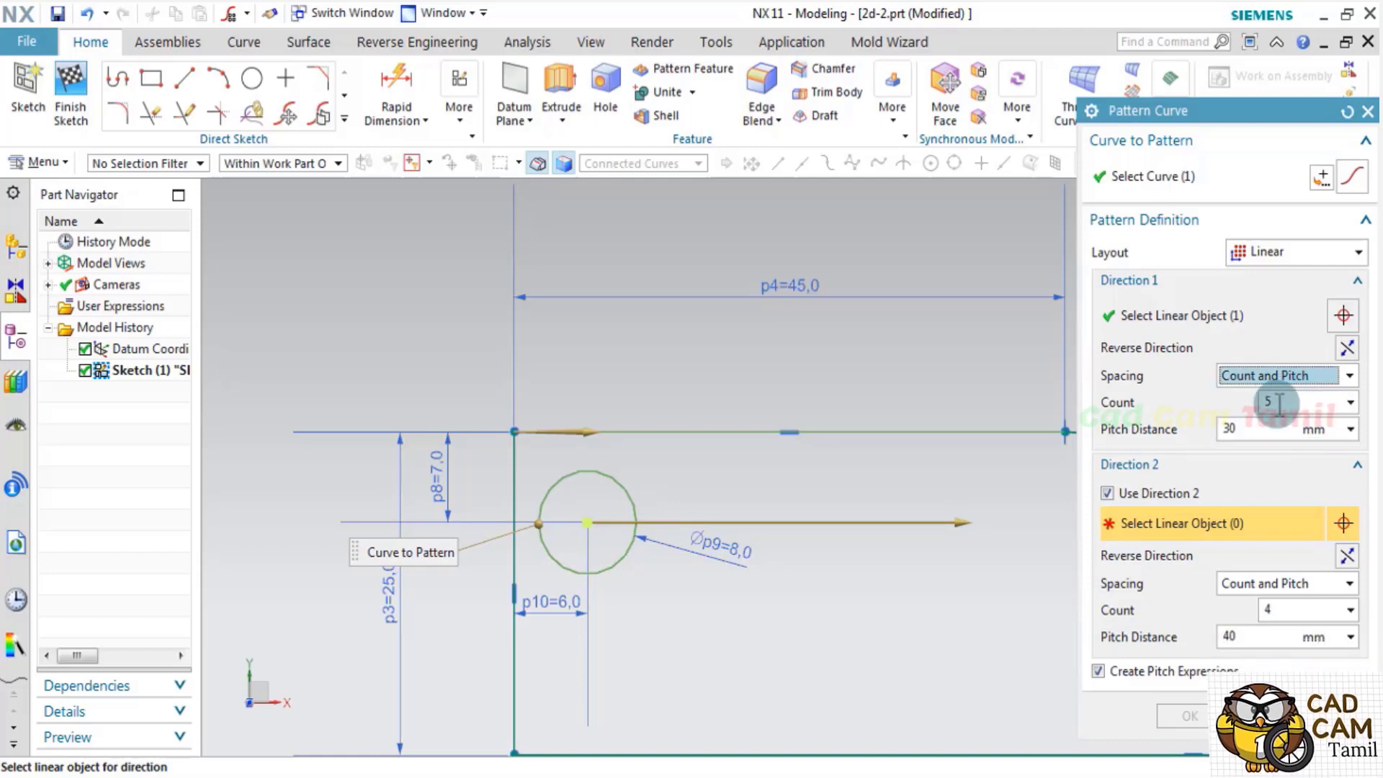
click(1265, 431)
key(BackSpace)
key(BackSpace)
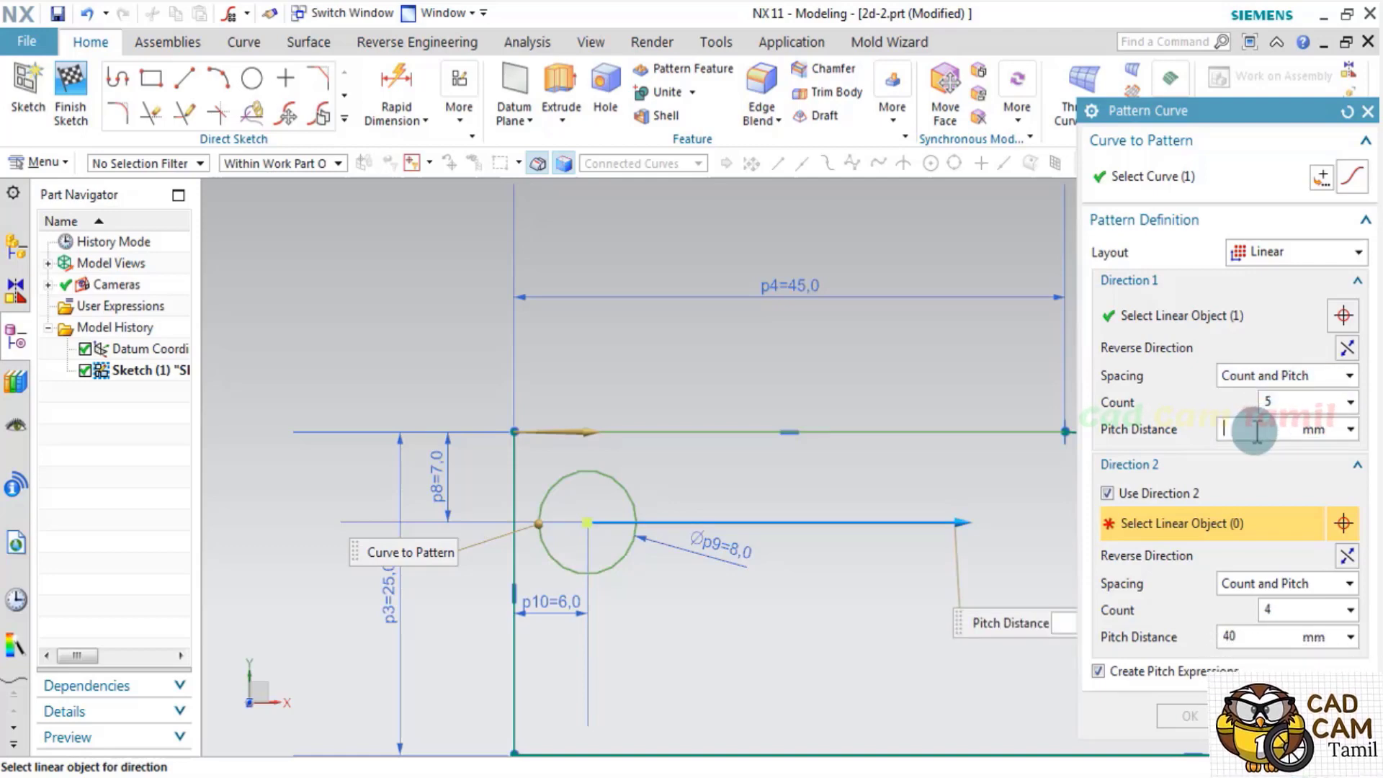
text(12)
key(Return)
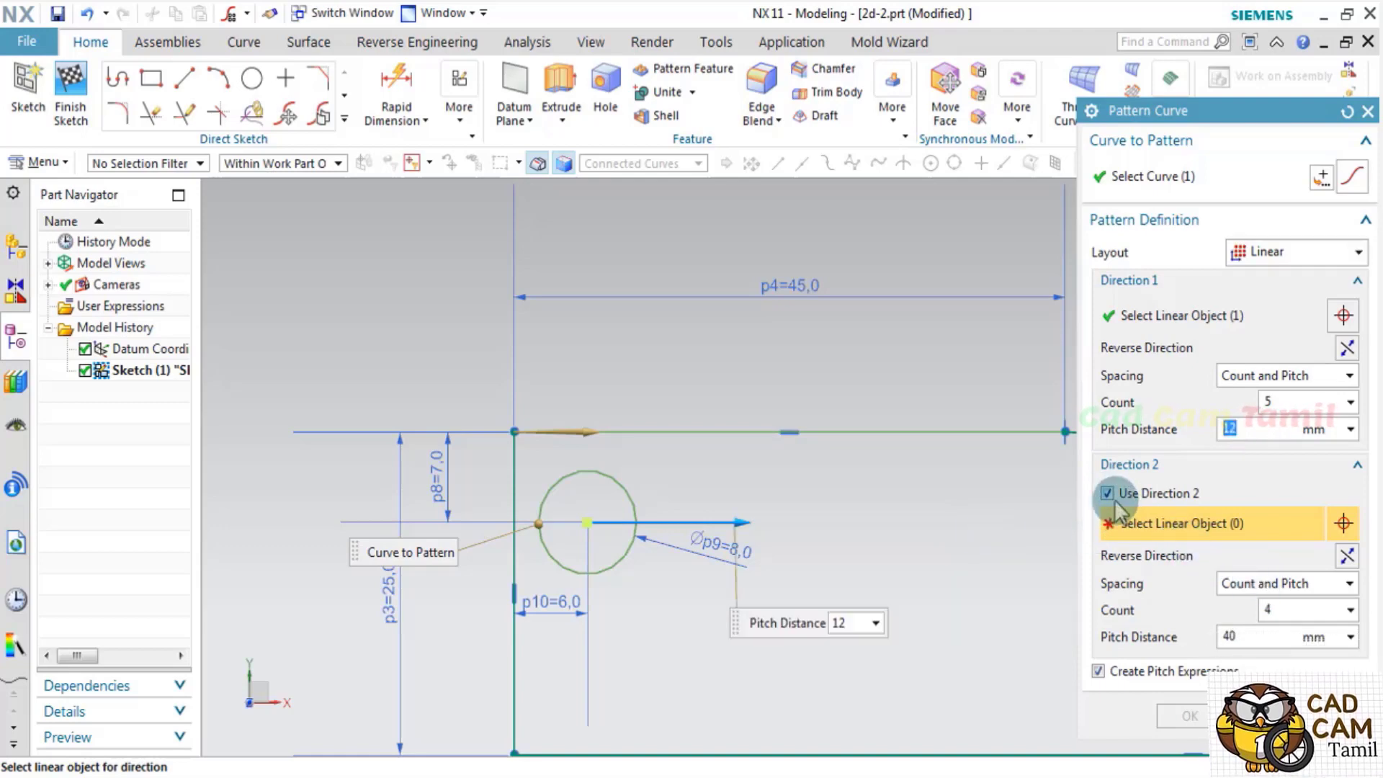
click(1108, 495)
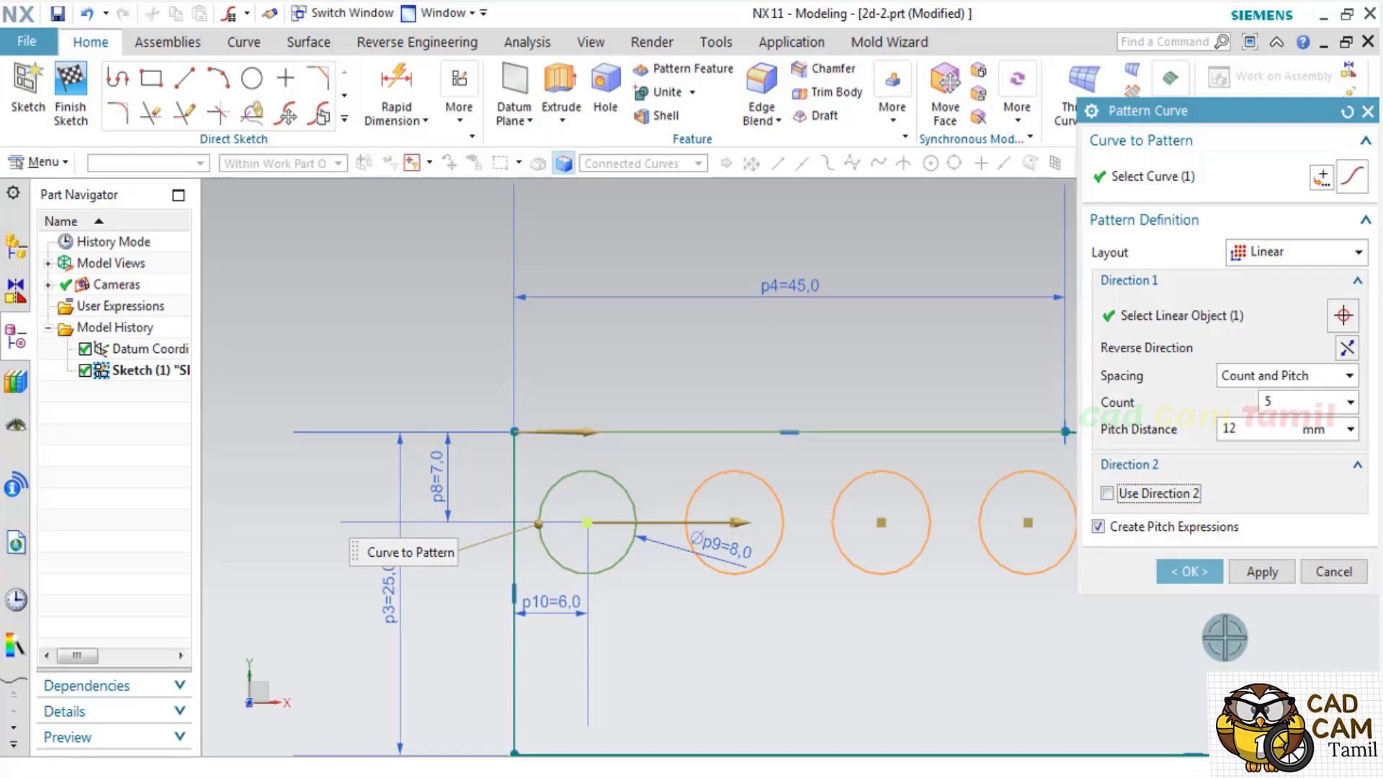
scroll(994, 609, down, 3)
scroll(885, 569, up, 2)
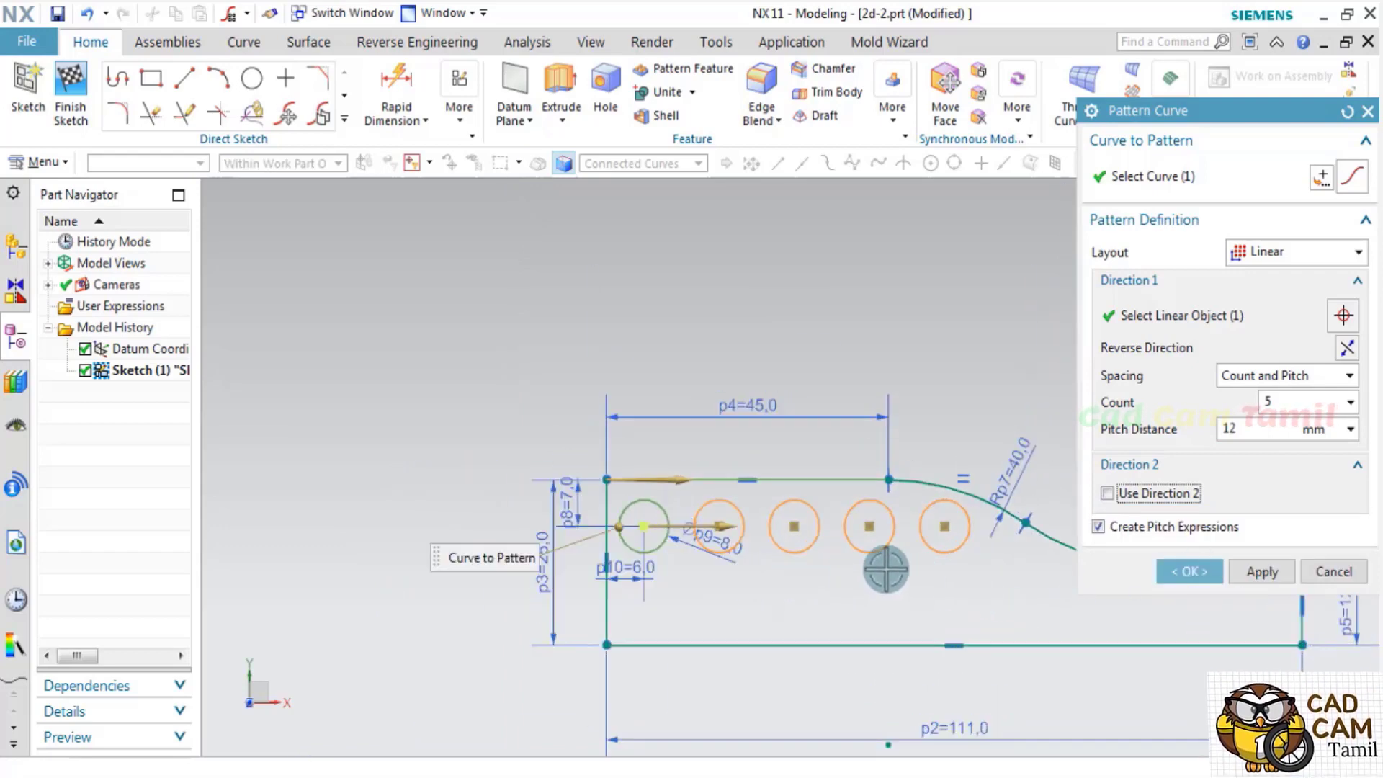
click(1189, 573)
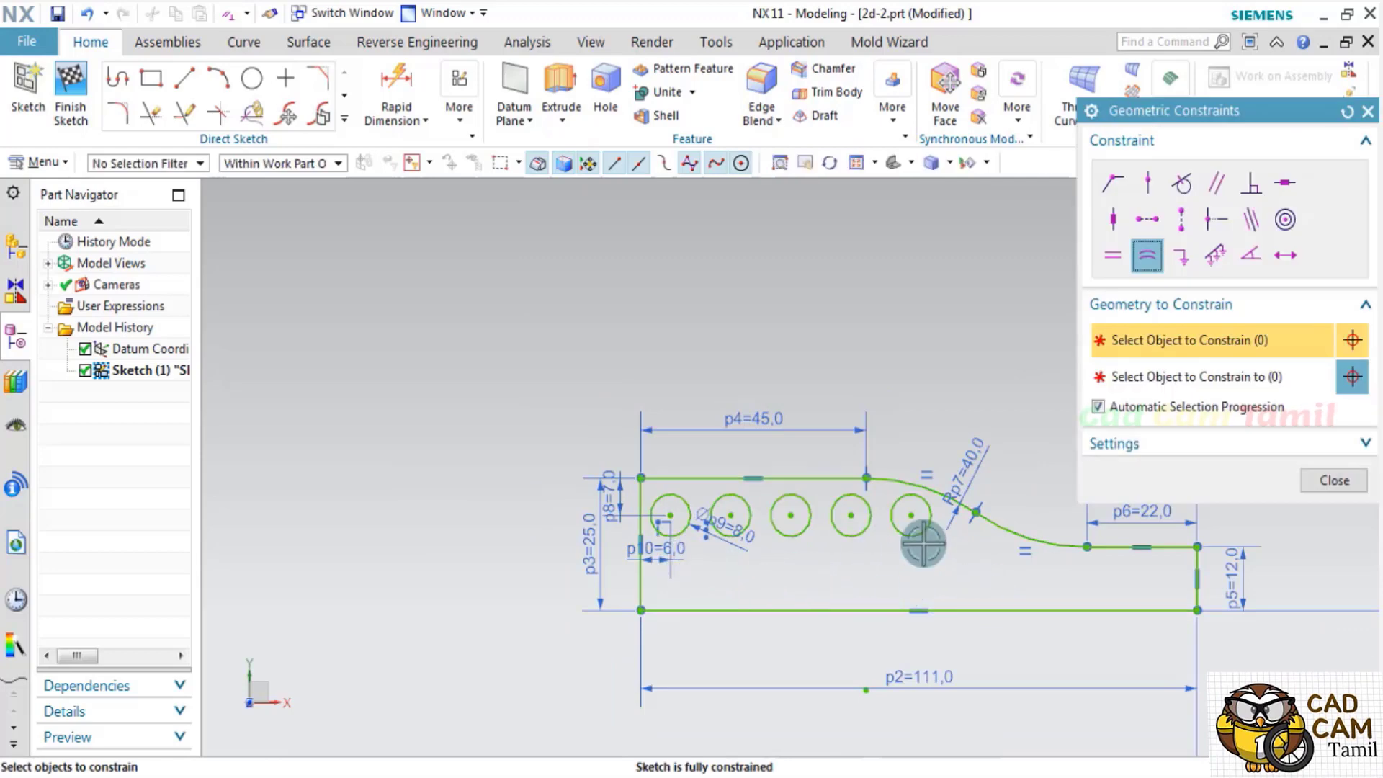
click(1334, 480)
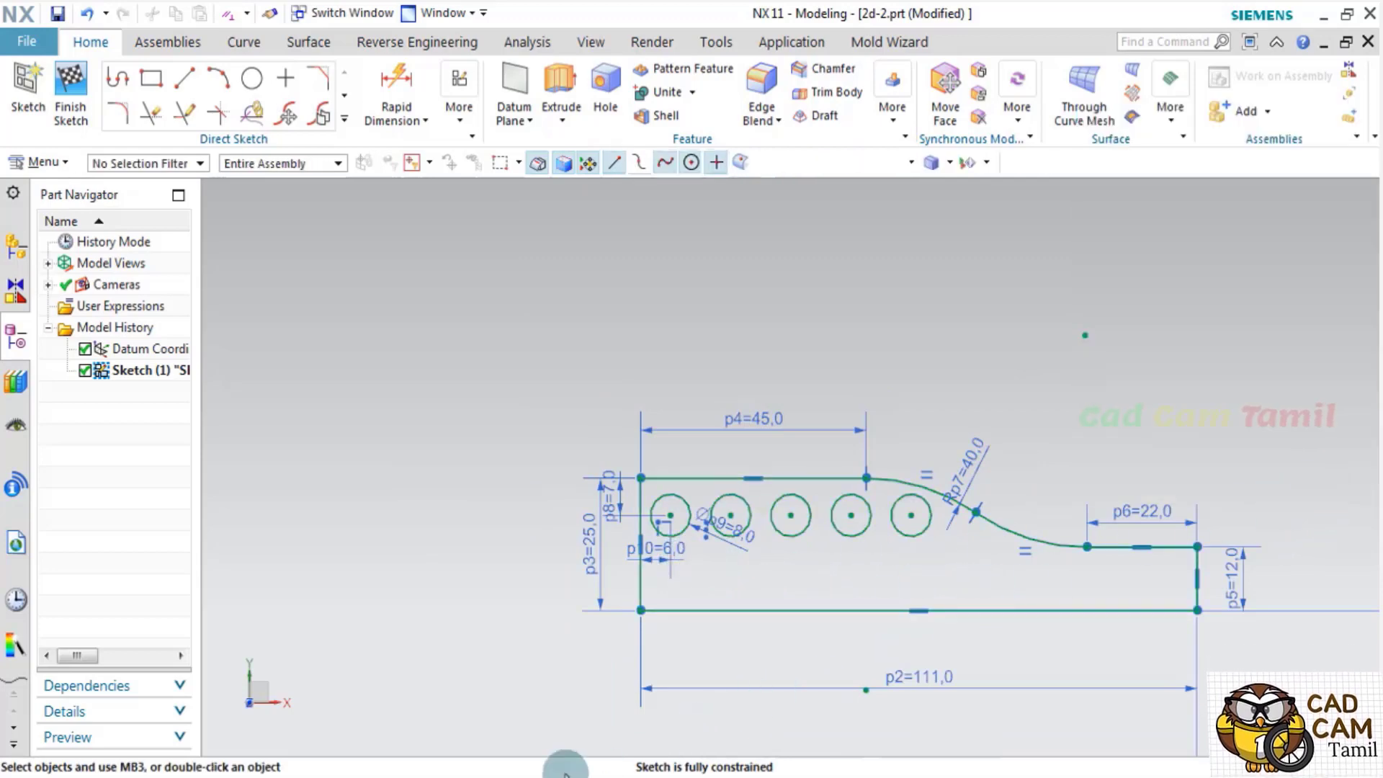
Bring up 1.pdf showing the Ø5x20 hole row: 5 mm pitch, ending 6 from the right edge.
click(463, 760)
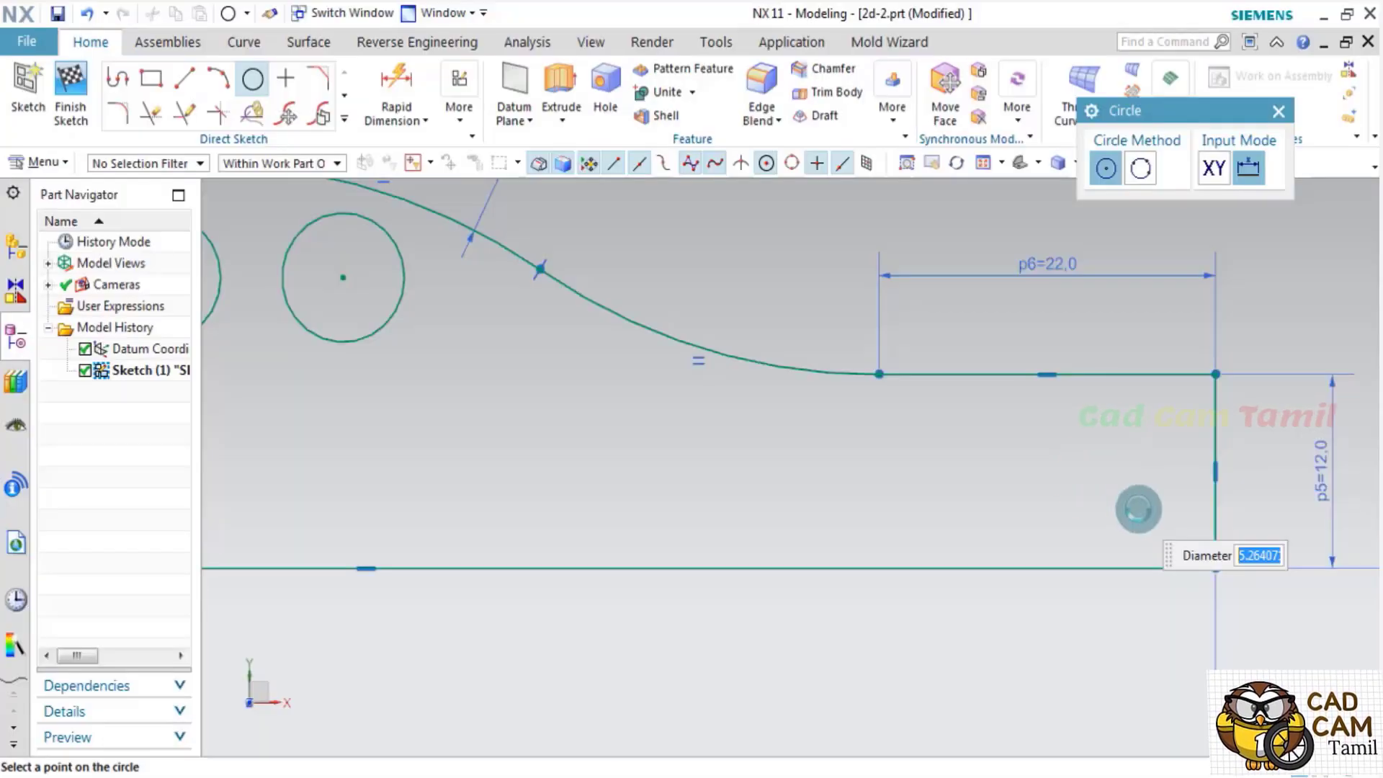
Place a small circle and dimension its centre 6 mm from the profile's right edge.
click(1132, 503)
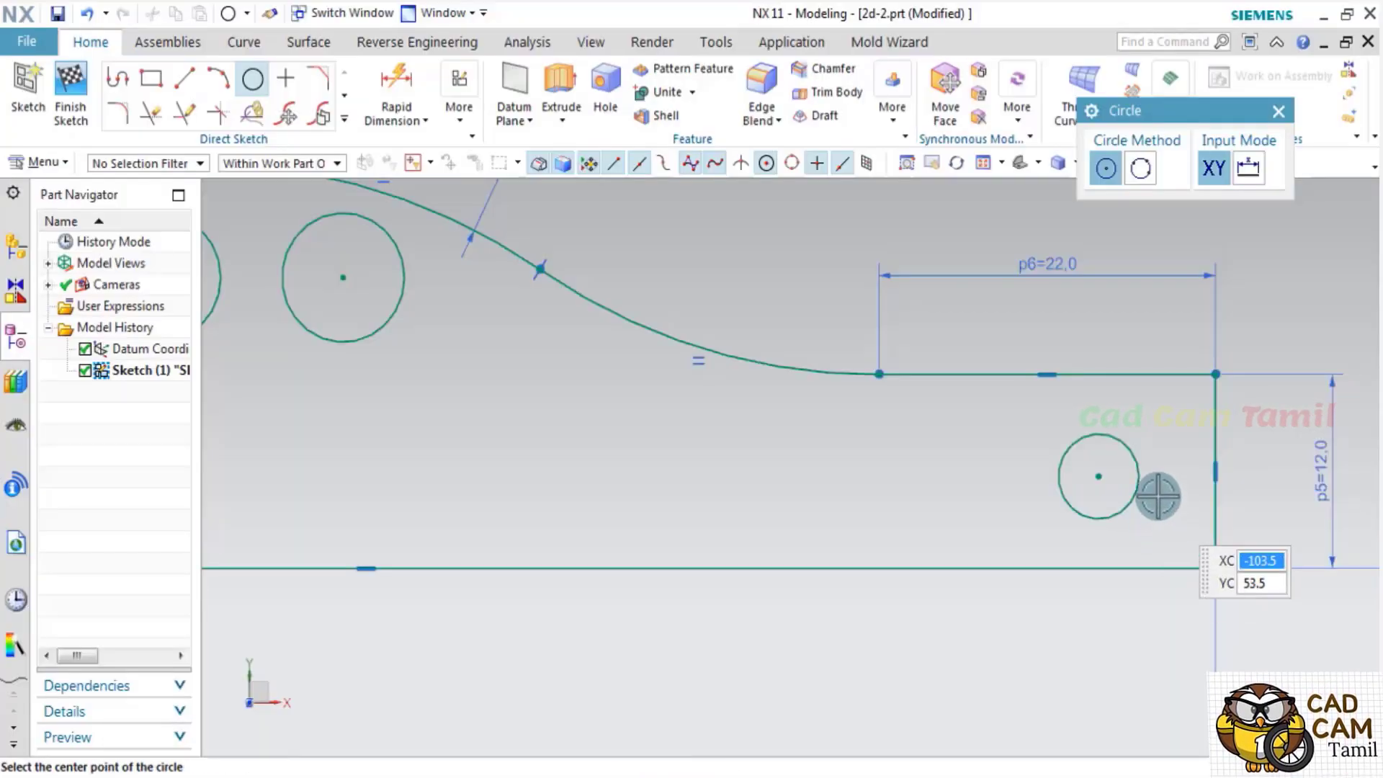
click(1279, 112)
key(d)
scroll(942, 587, down, 5)
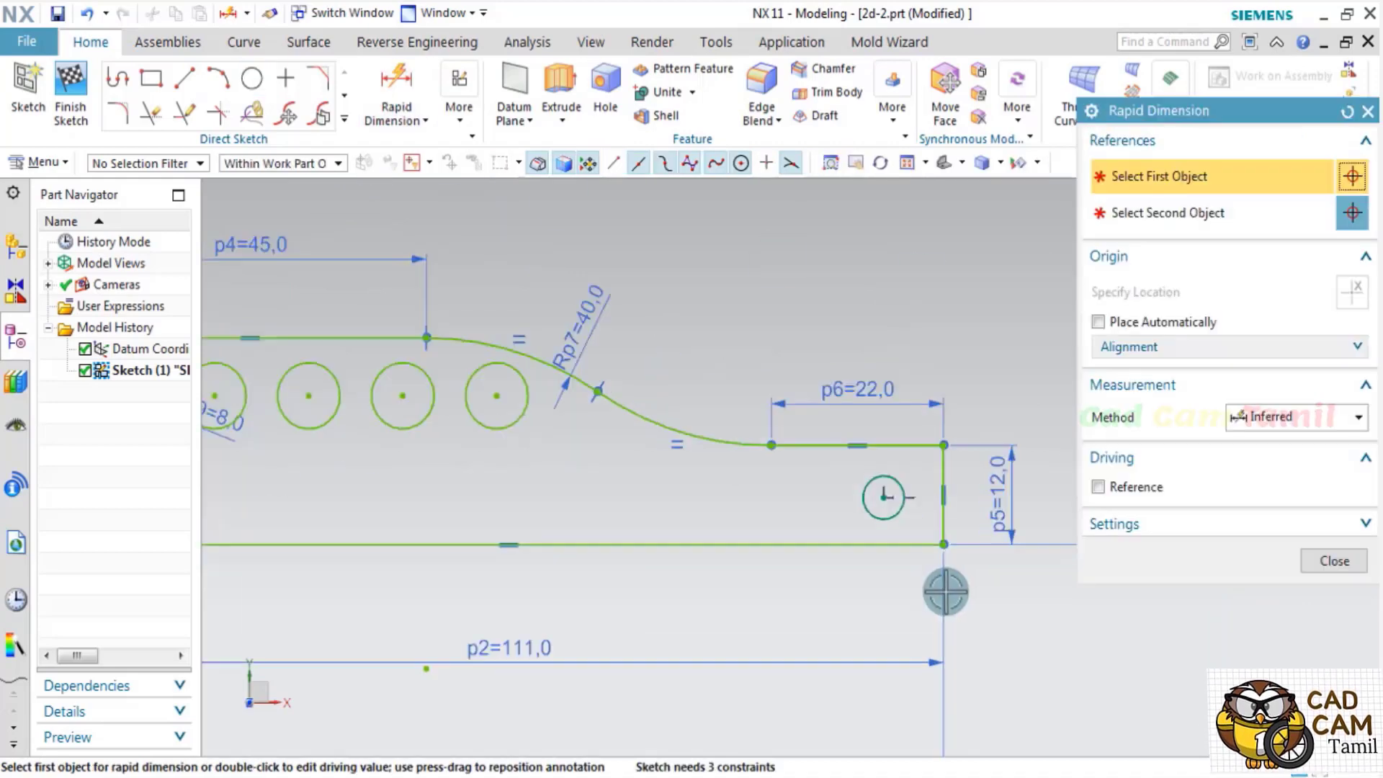
scroll(908, 506, up, 4)
click(941, 526)
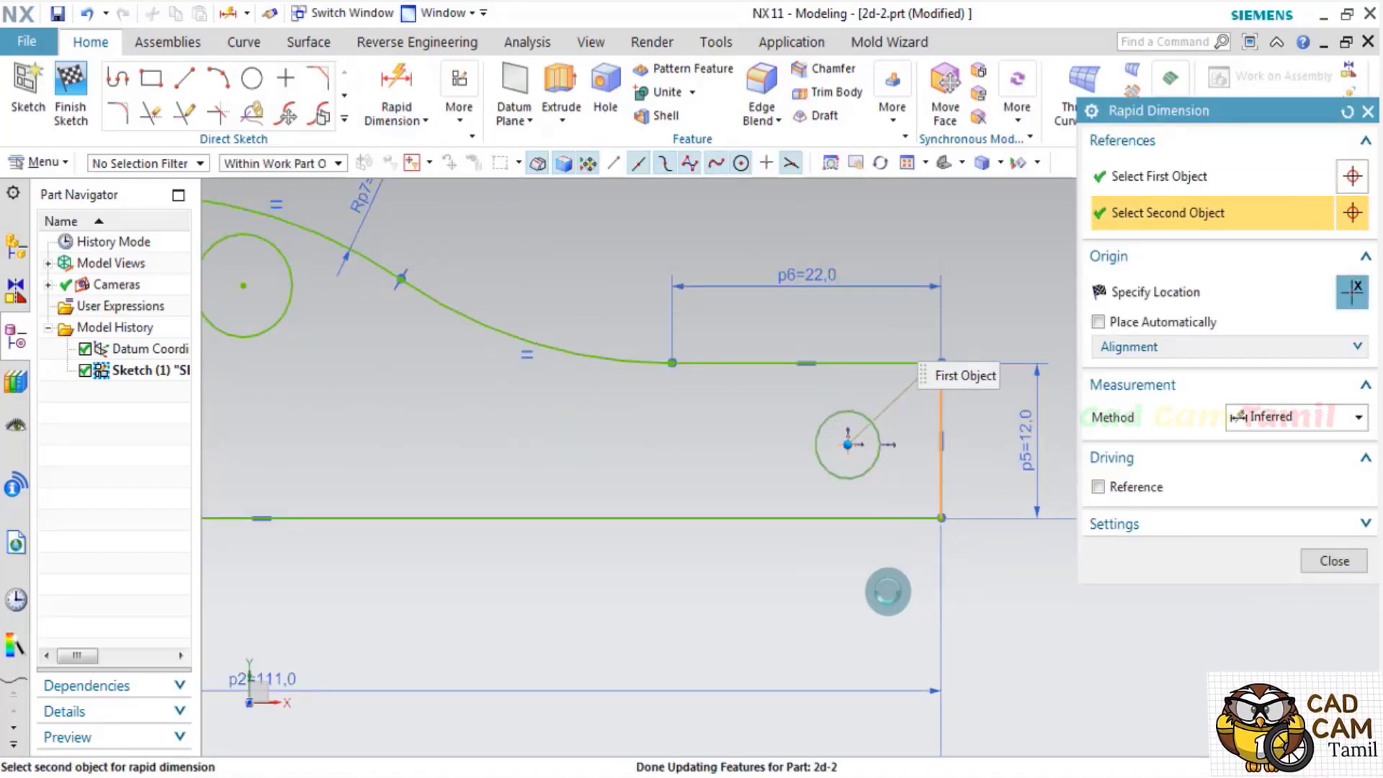
click(904, 594)
text(6)
key(Return)
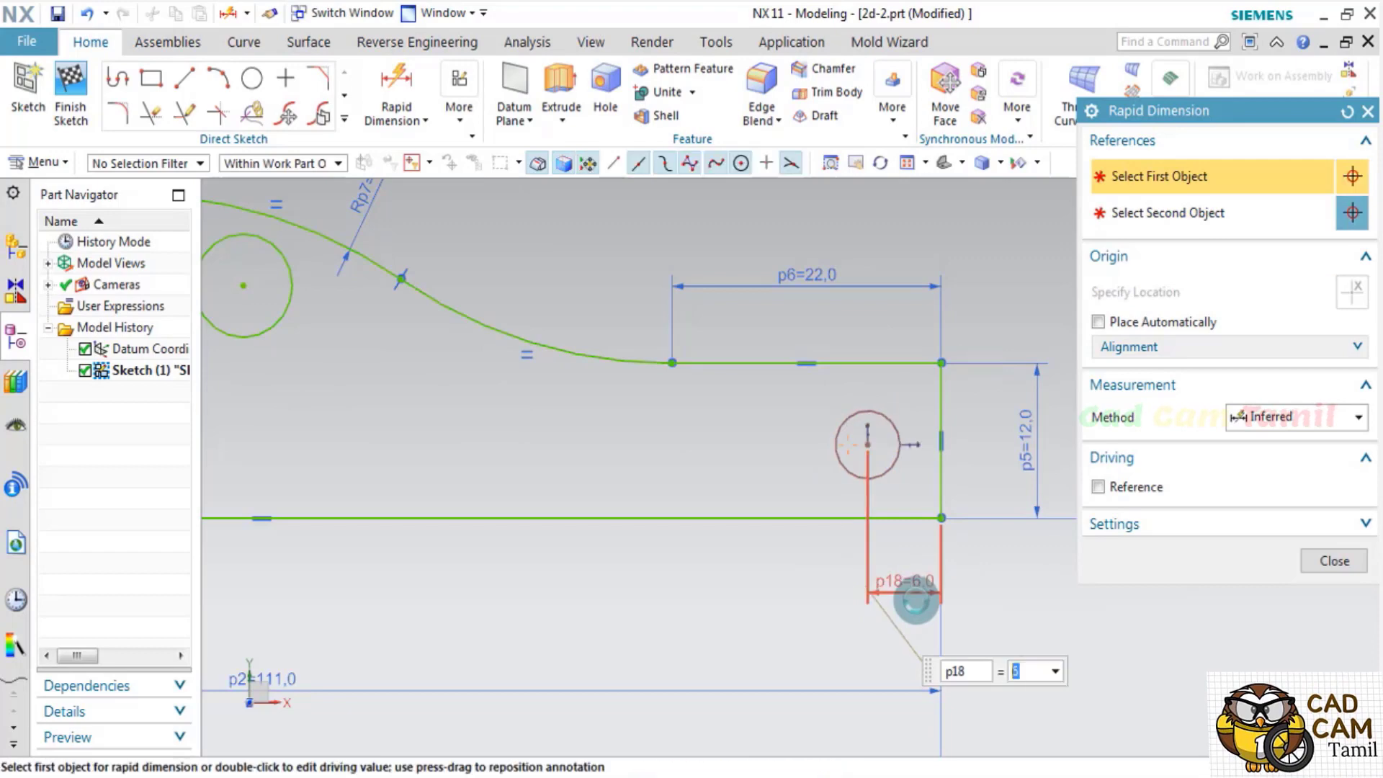
click(1334, 562)
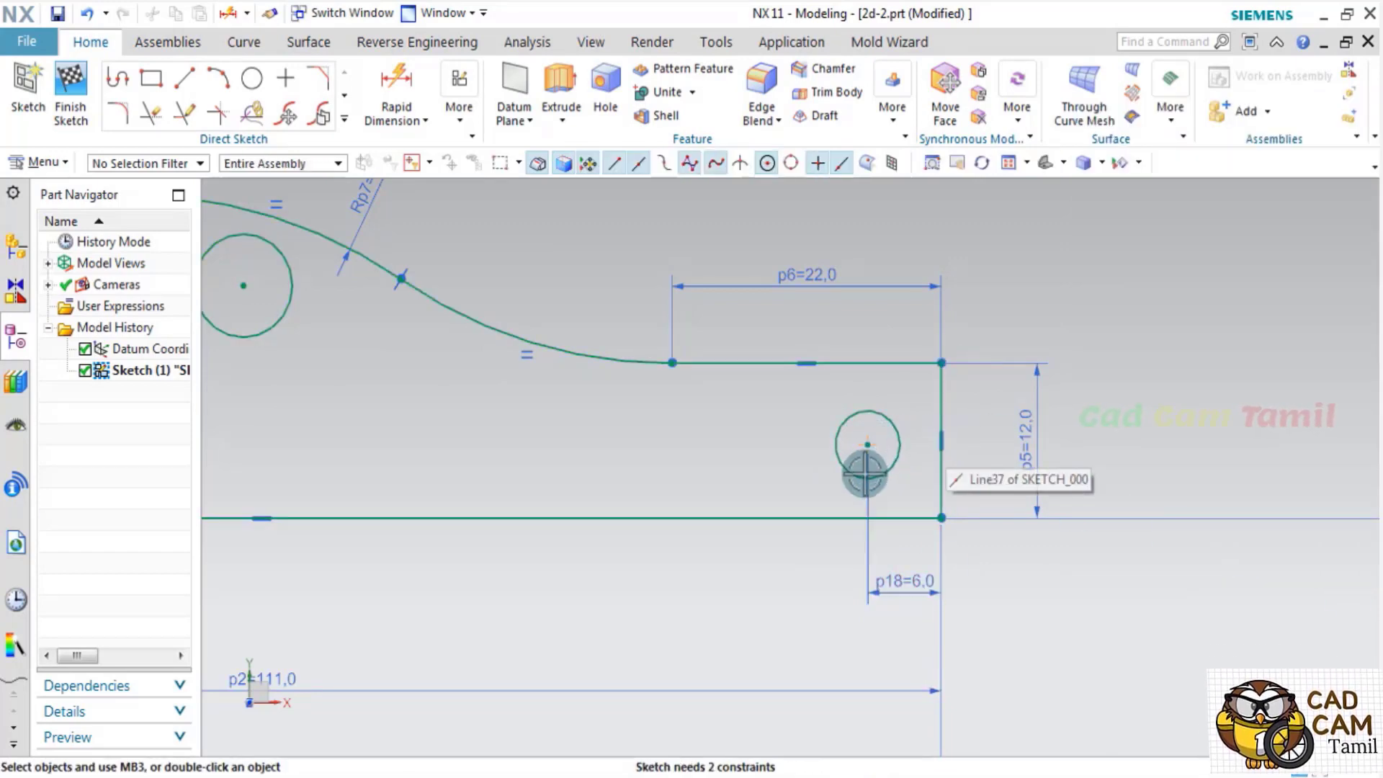
Align the small circle's centre horizontally with the right edge point.
key(c)
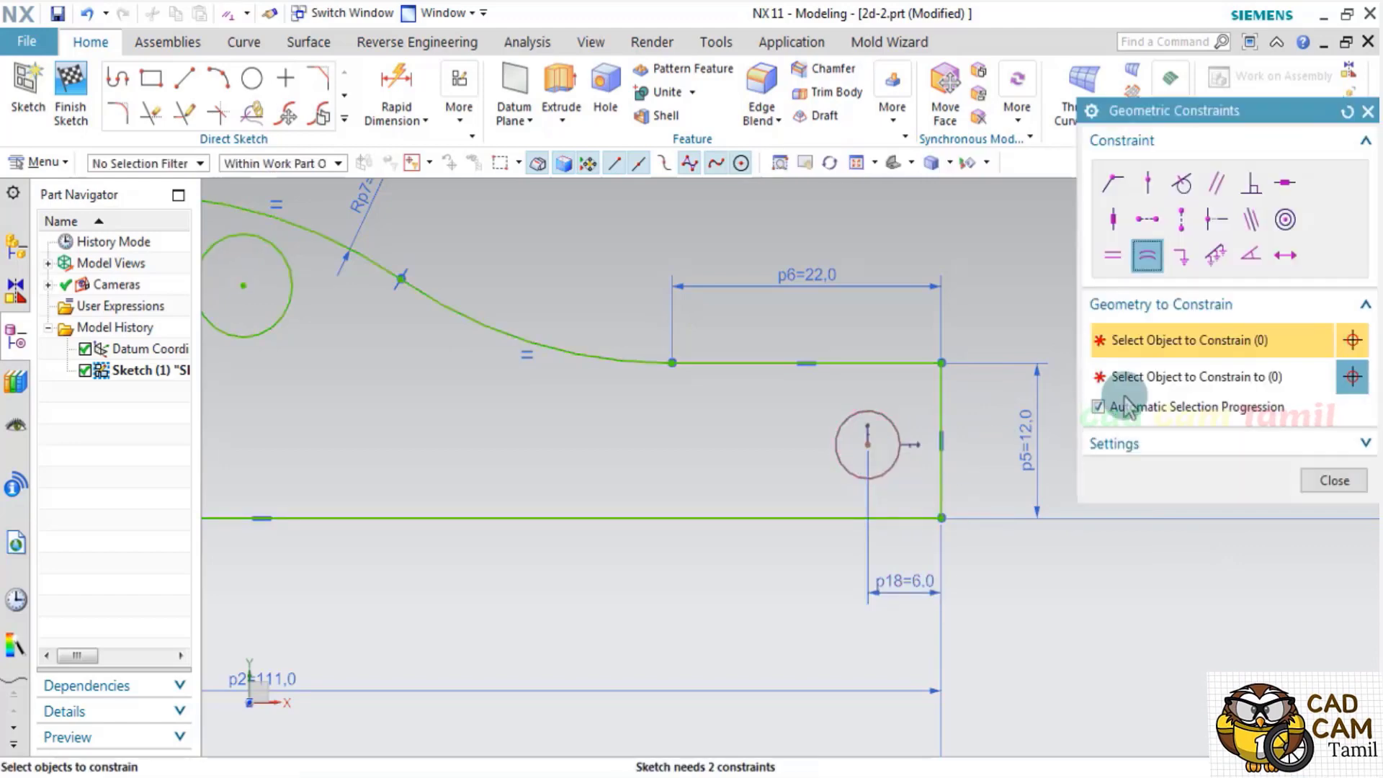
click(1146, 221)
click(865, 443)
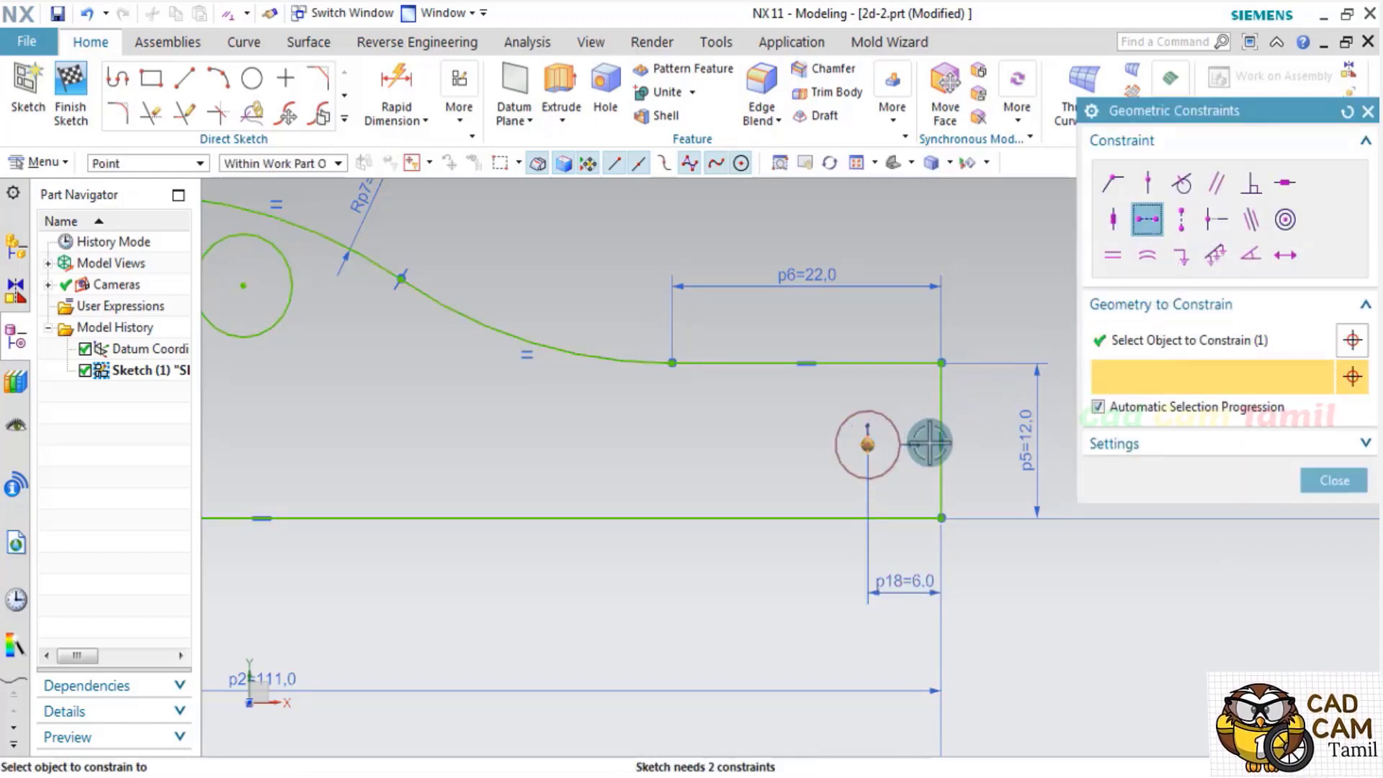
click(943, 446)
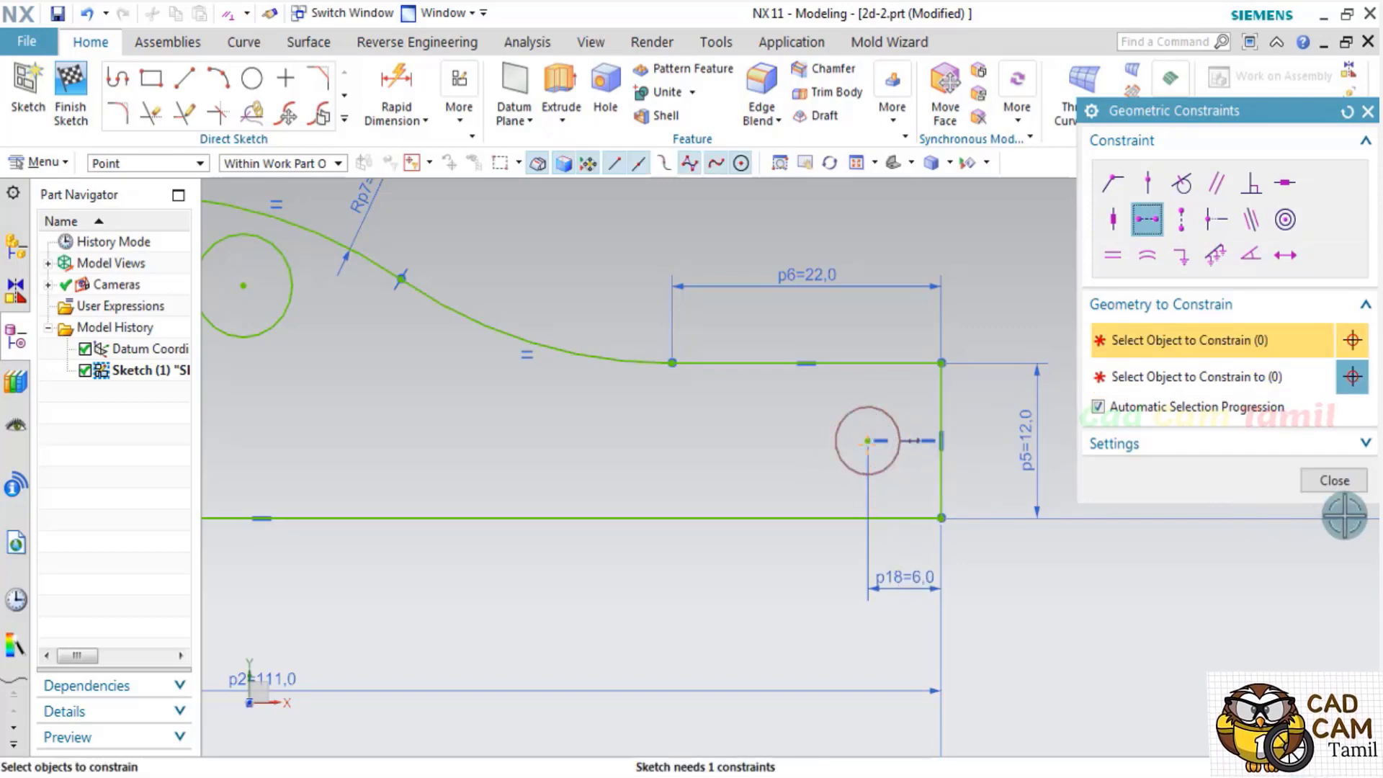
click(1334, 481)
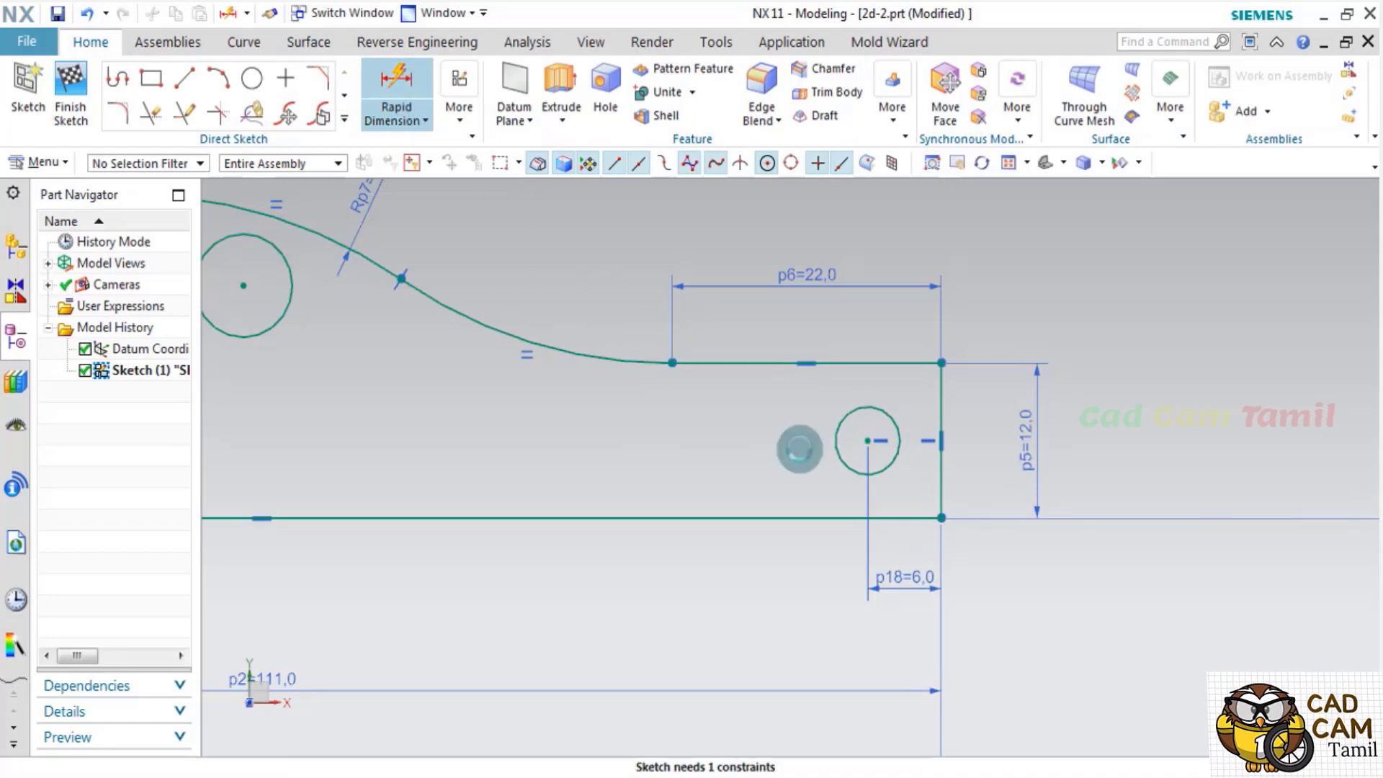
Give the small circle a Ø5 diameter dimension, then check the reference PDF.
click(845, 466)
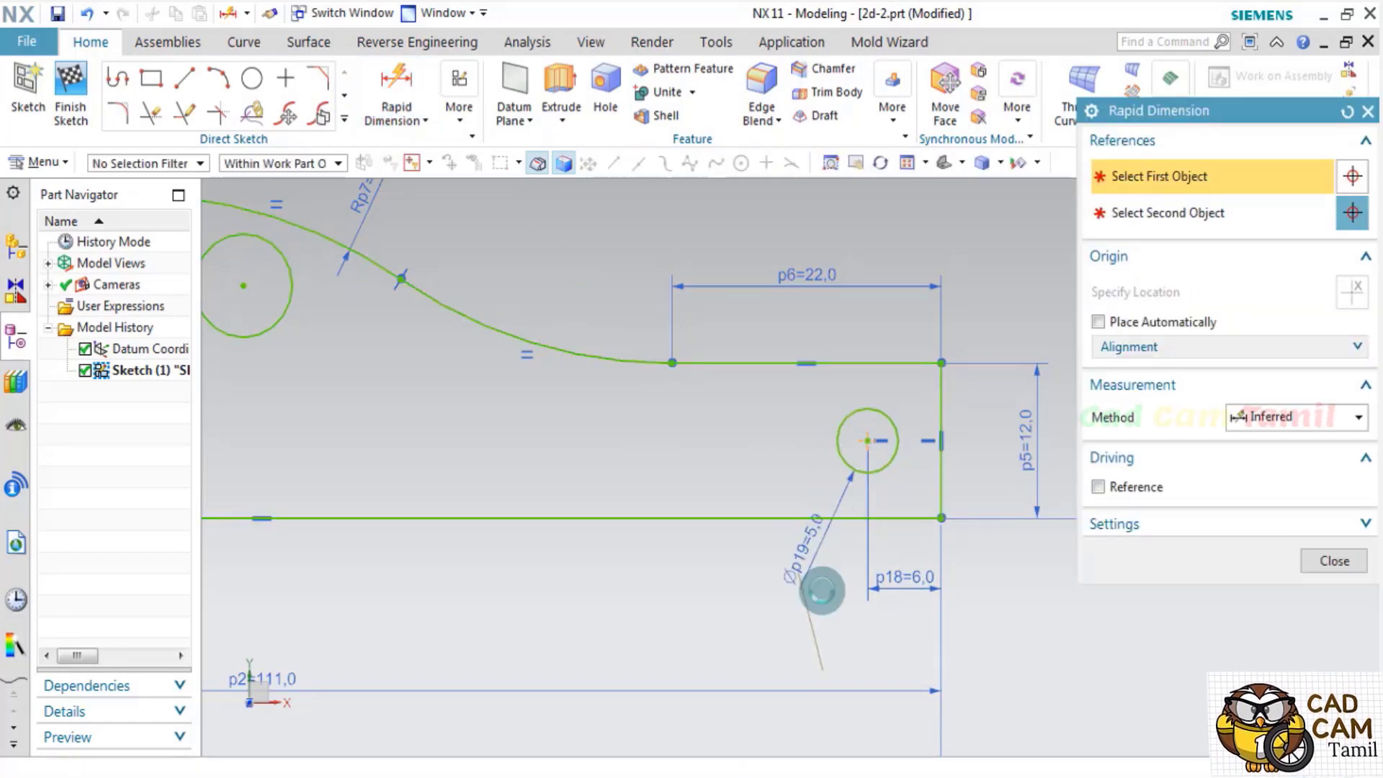
click(822, 591)
key(Escape)
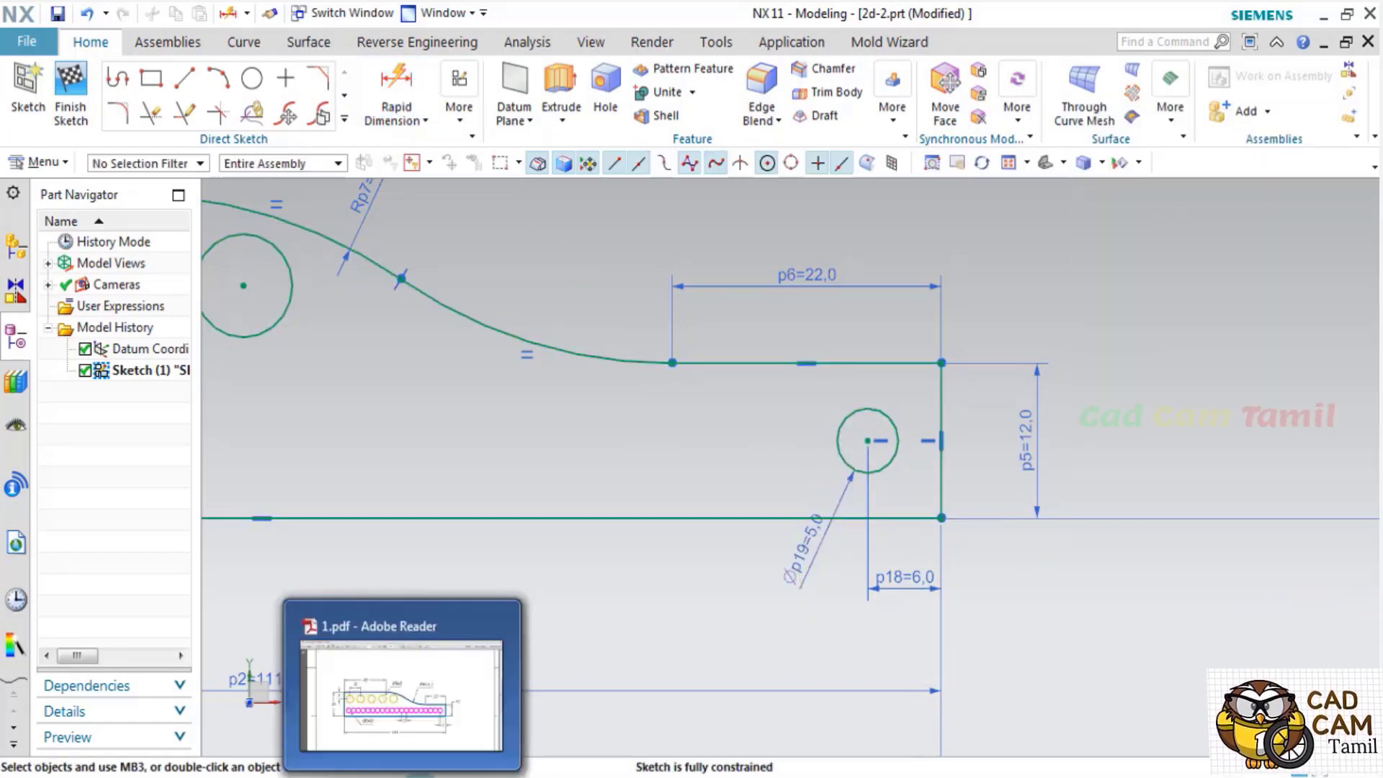
click(401, 738)
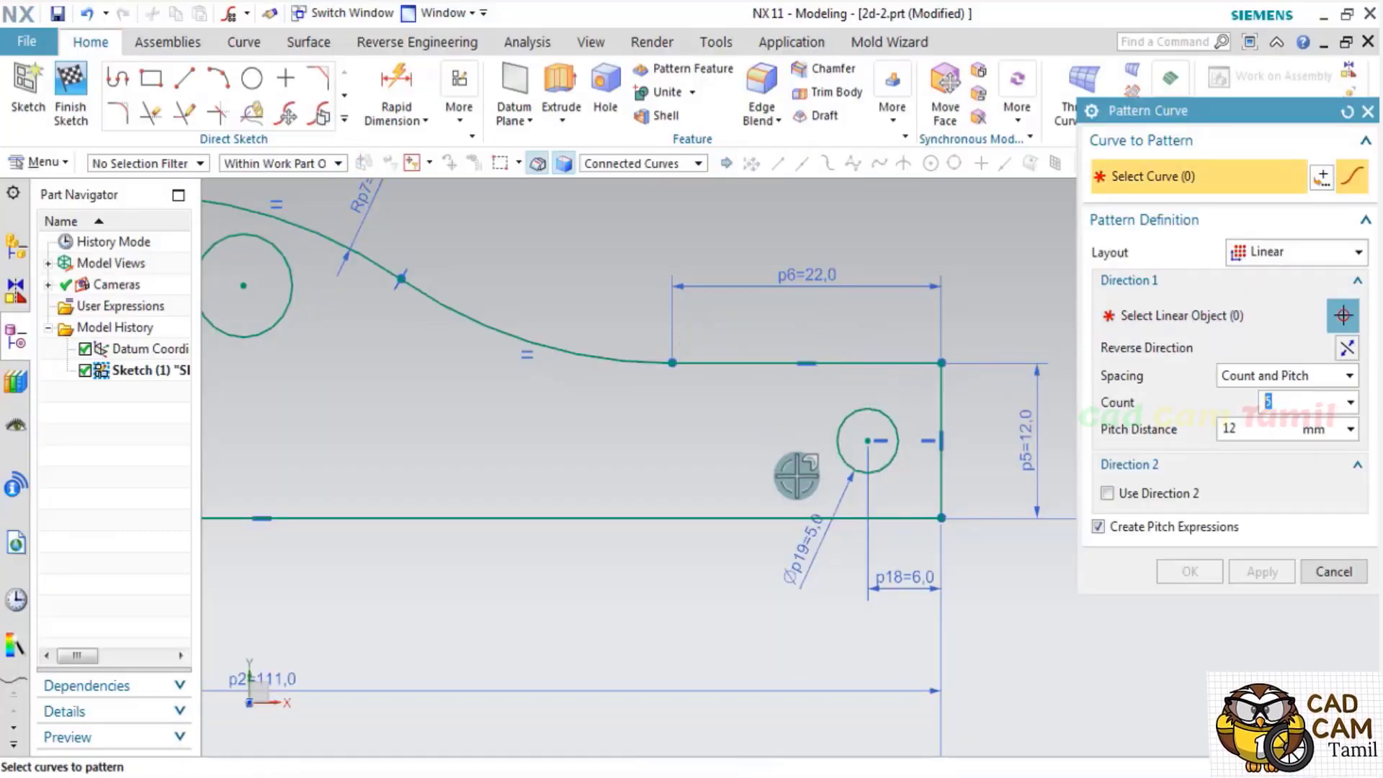
Select the small circle and the horizontal axis as the pattern's Direction 1.
click(874, 468)
scroll(957, 380, down, 2)
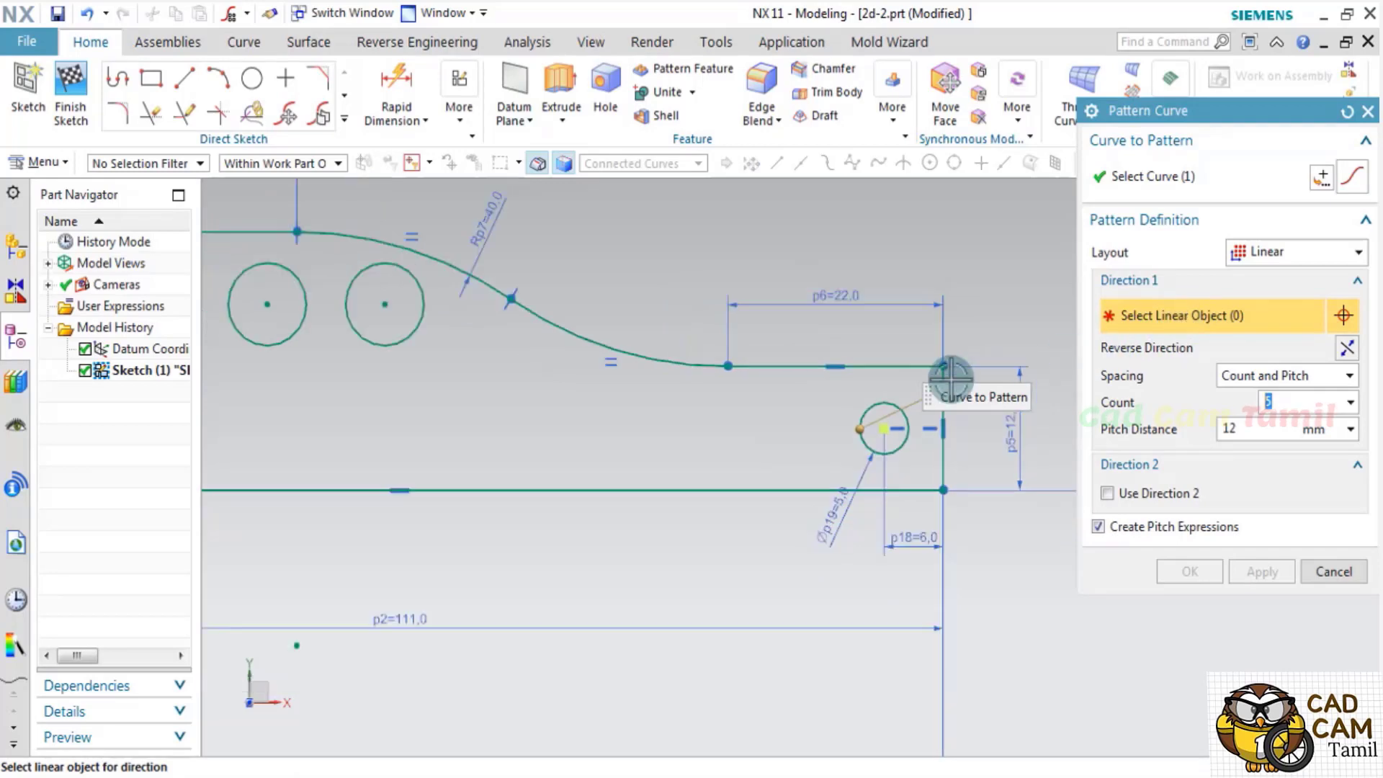
scroll(1035, 596, down, 4)
middle_drag(1034, 596, 1041, 554)
scroll(865, 562, down, 2)
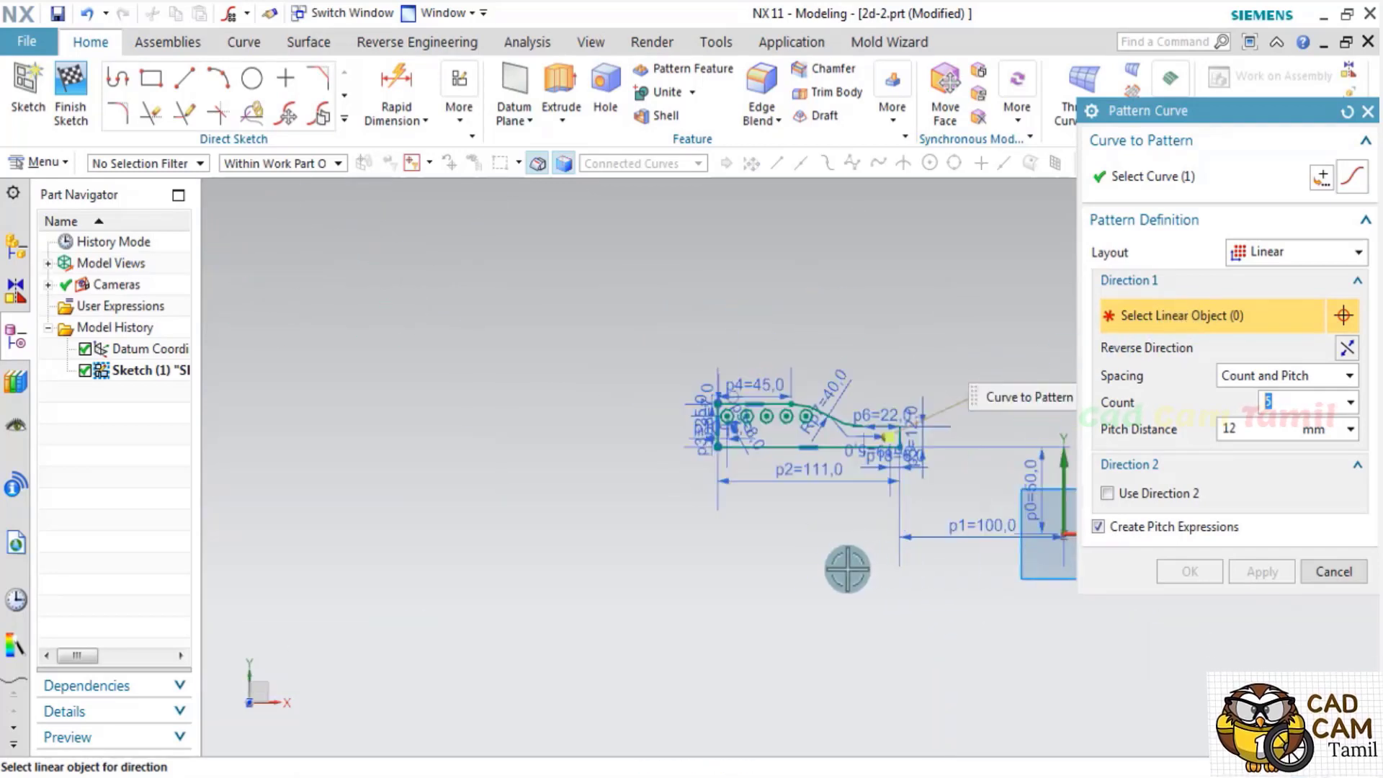
scroll(865, 562, down, 2)
click(937, 555)
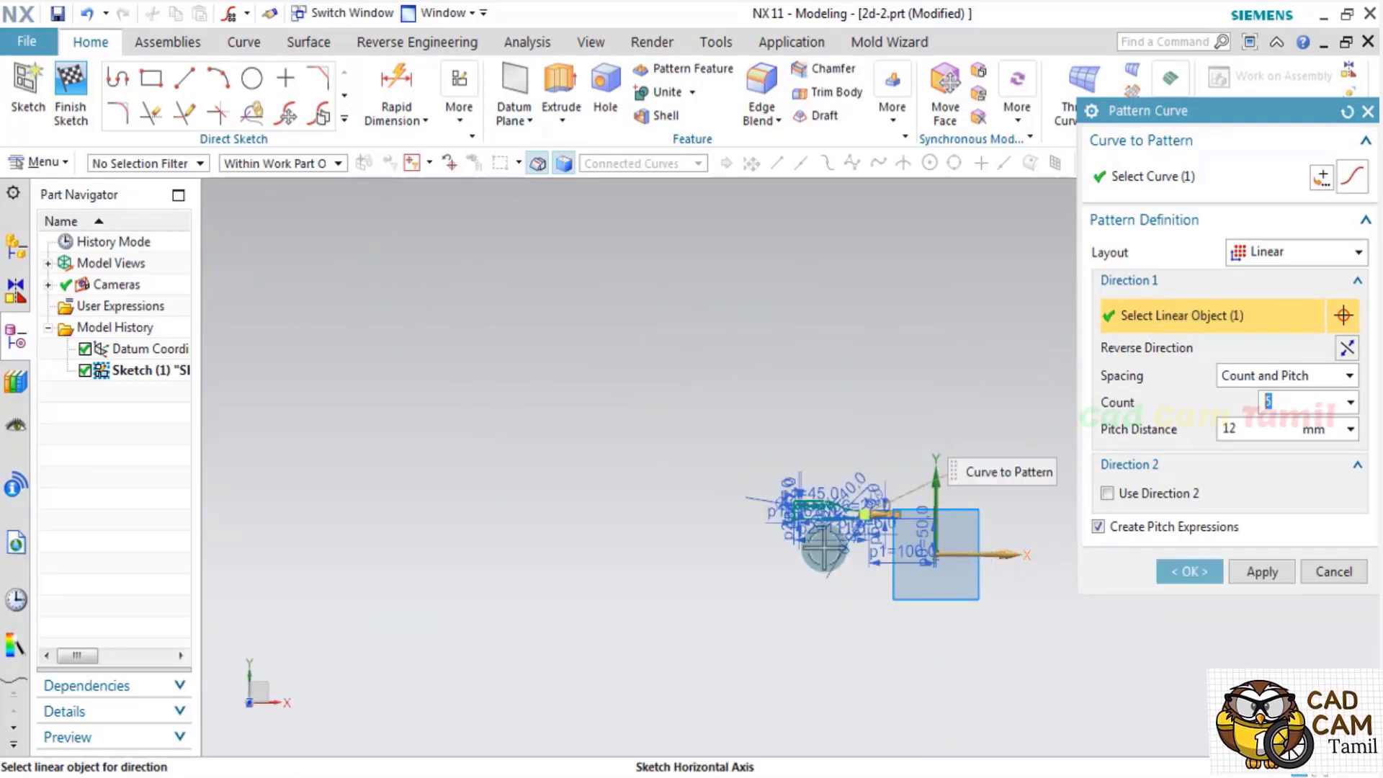
Review the circle row along the bottom edge and close the constraints panel.
scroll(829, 504, up, 2)
scroll(805, 470, up, 3)
scroll(805, 470, down, 5)
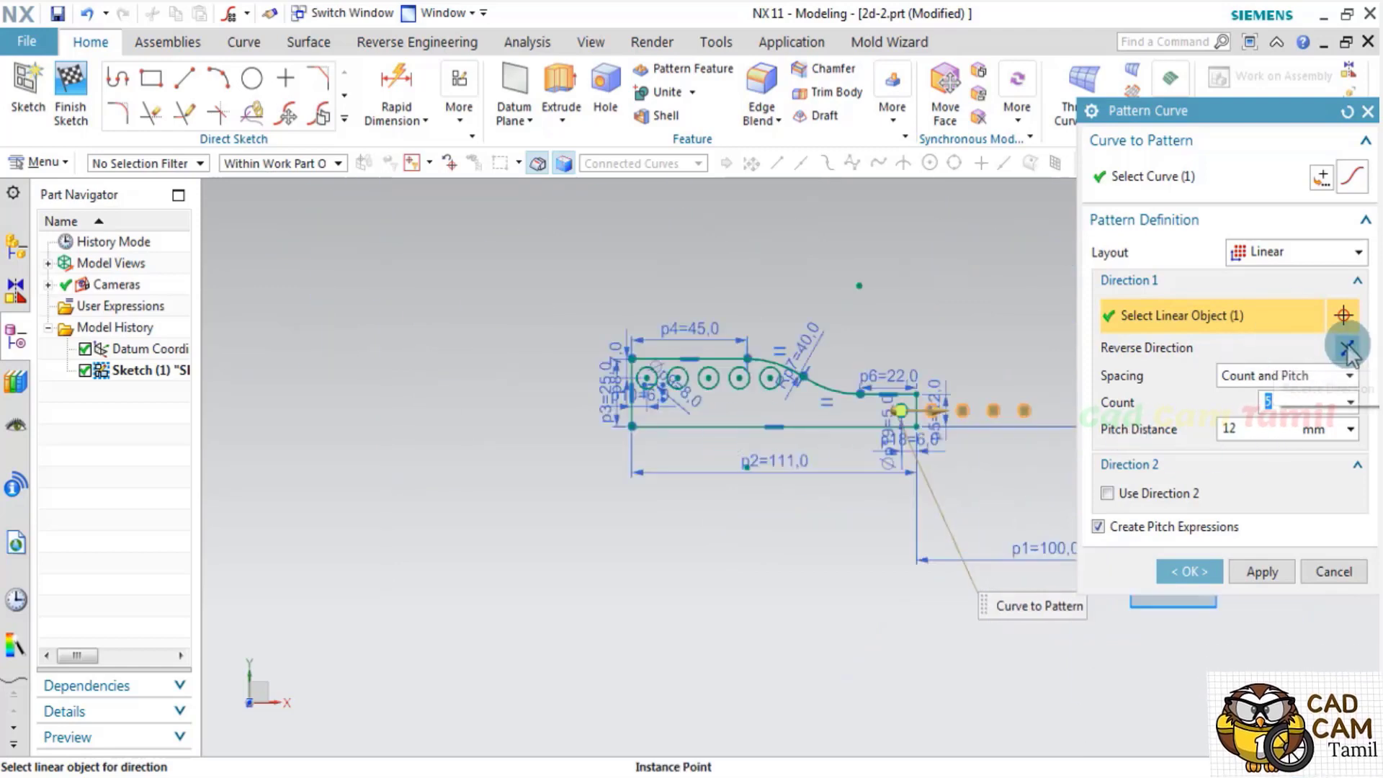
scroll(937, 422, up, 1)
scroll(973, 382, up, 2)
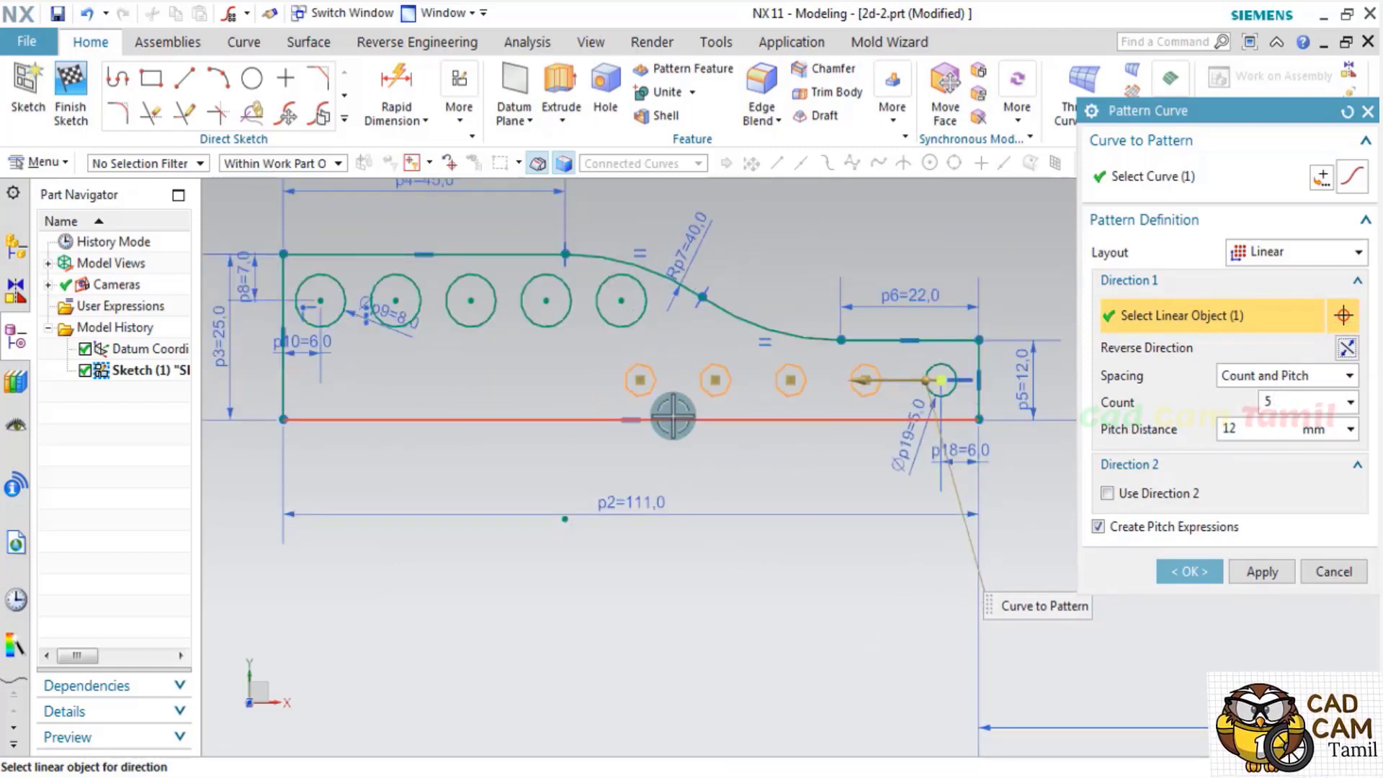
scroll(674, 409, up, 3)
scroll(958, 490, down, 5)
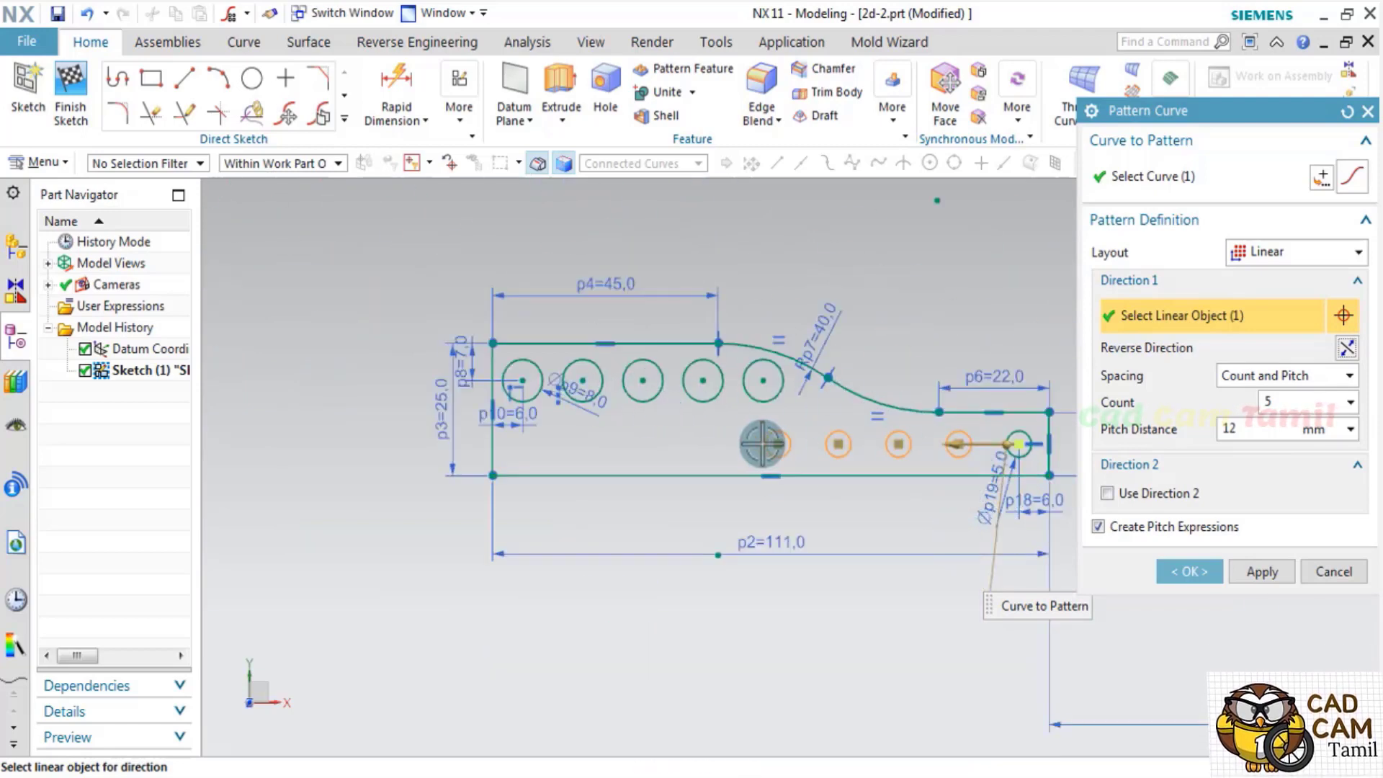
scroll(1049, 519, down, 2)
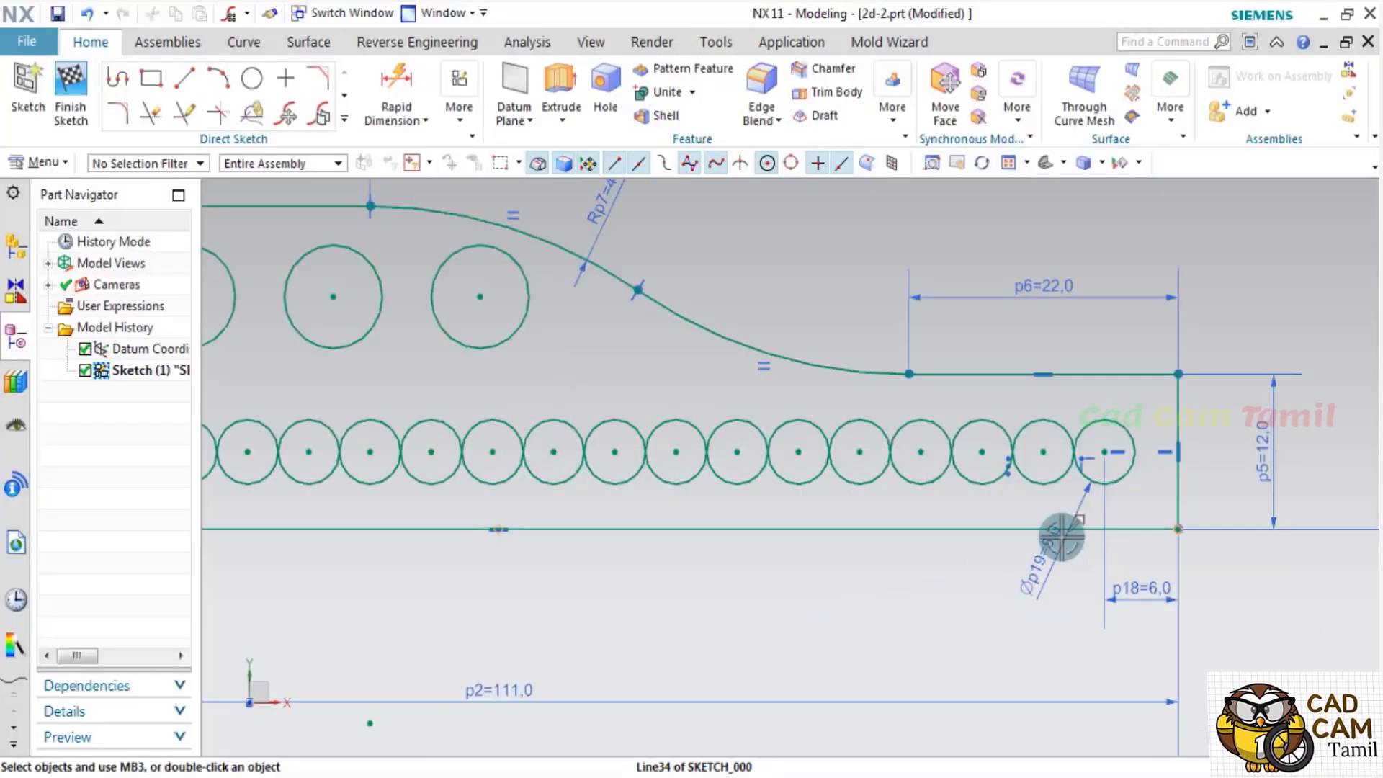
key(c)
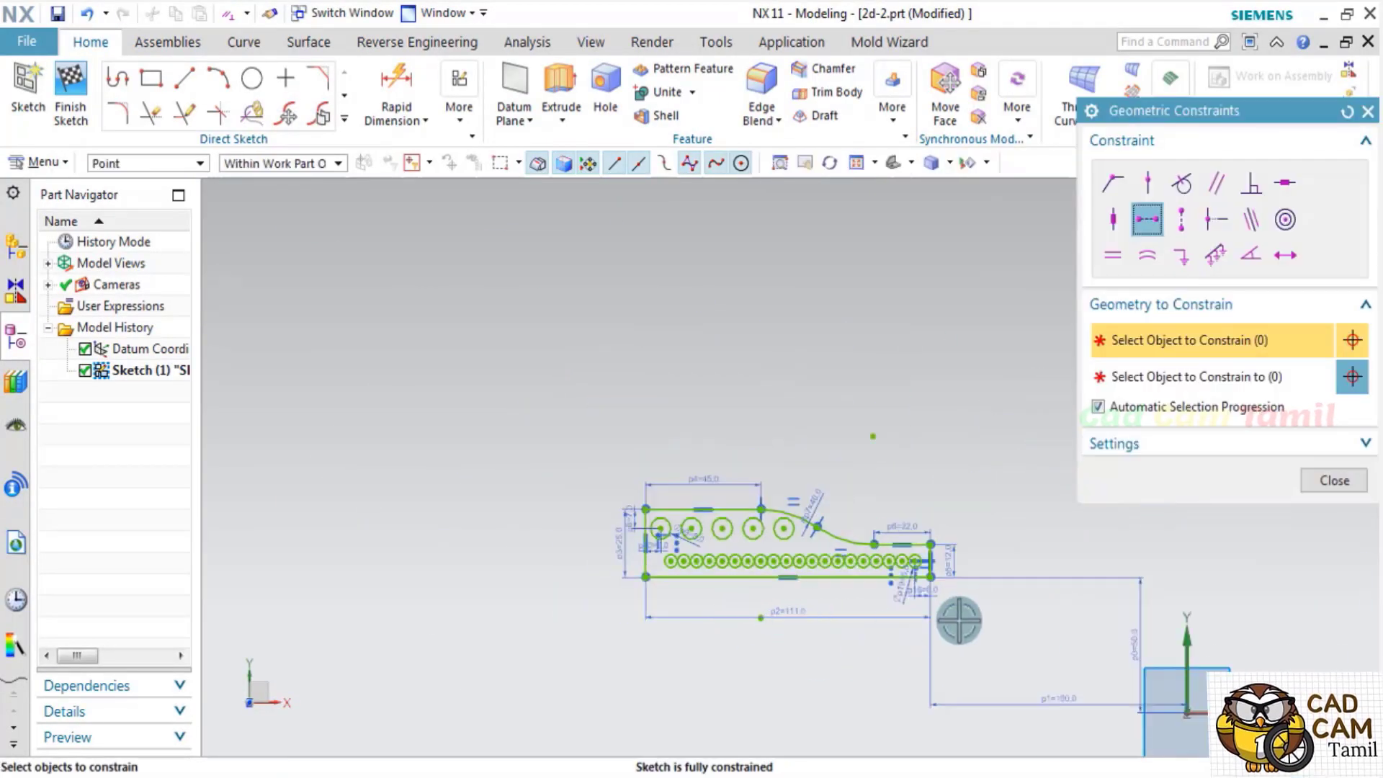
scroll(958, 612, down, 1)
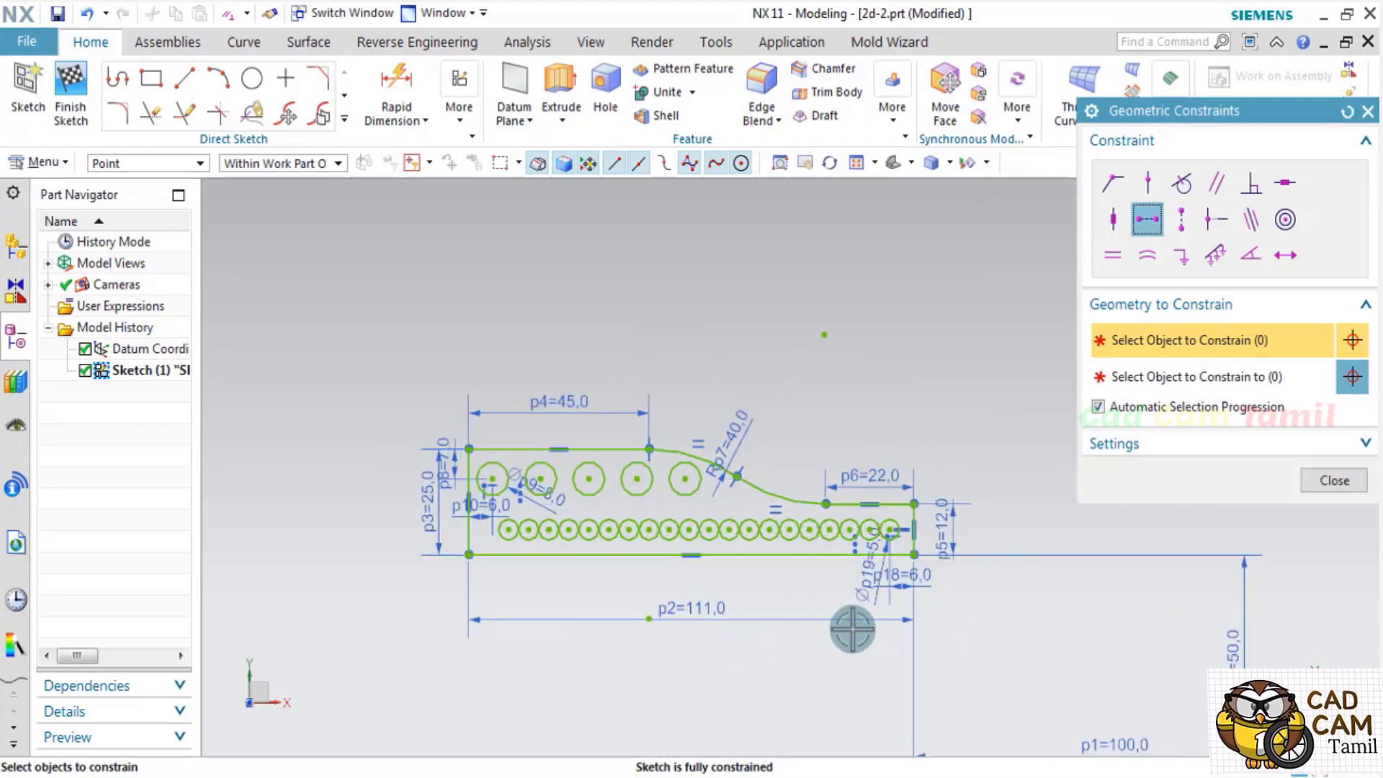
click(1335, 481)
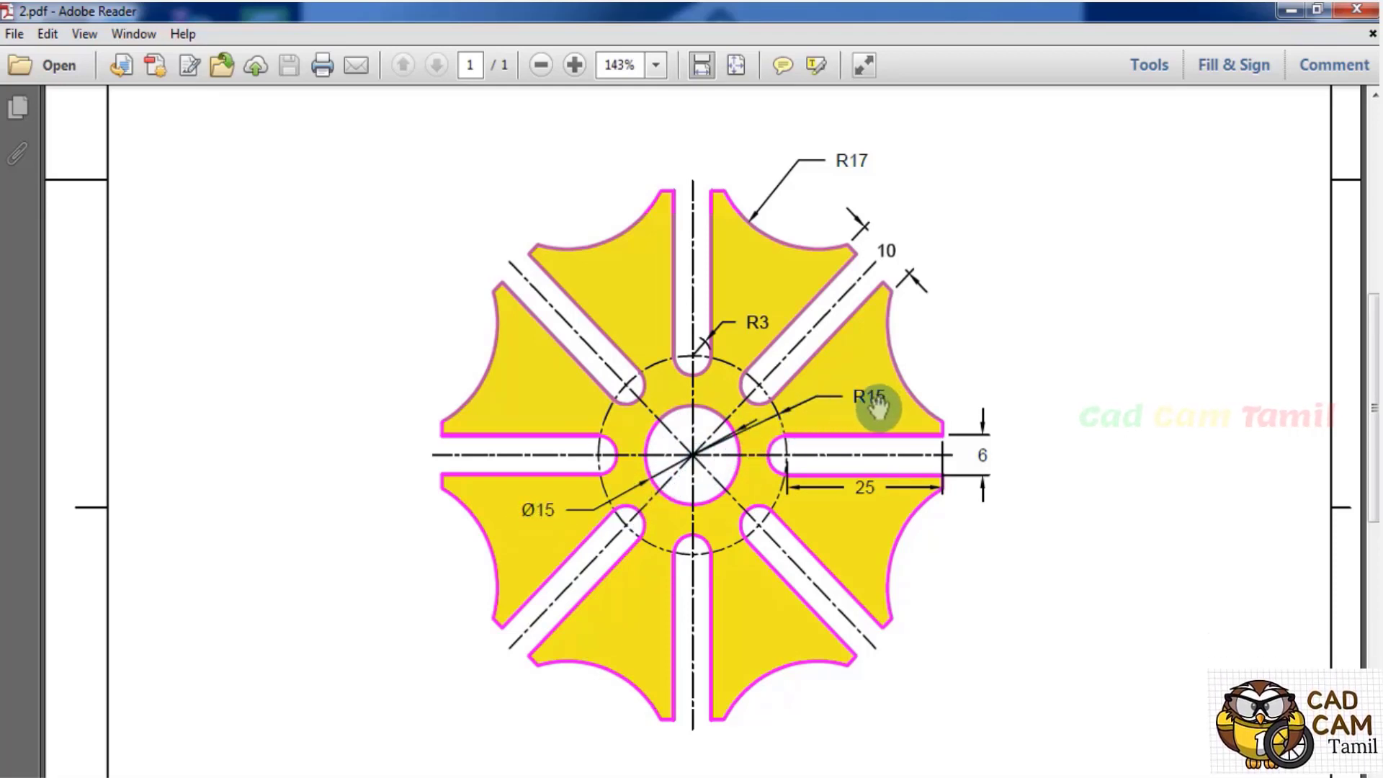
Back in NX, move the 50 and 100 dimensions out of the way.
key(alt+Tab)
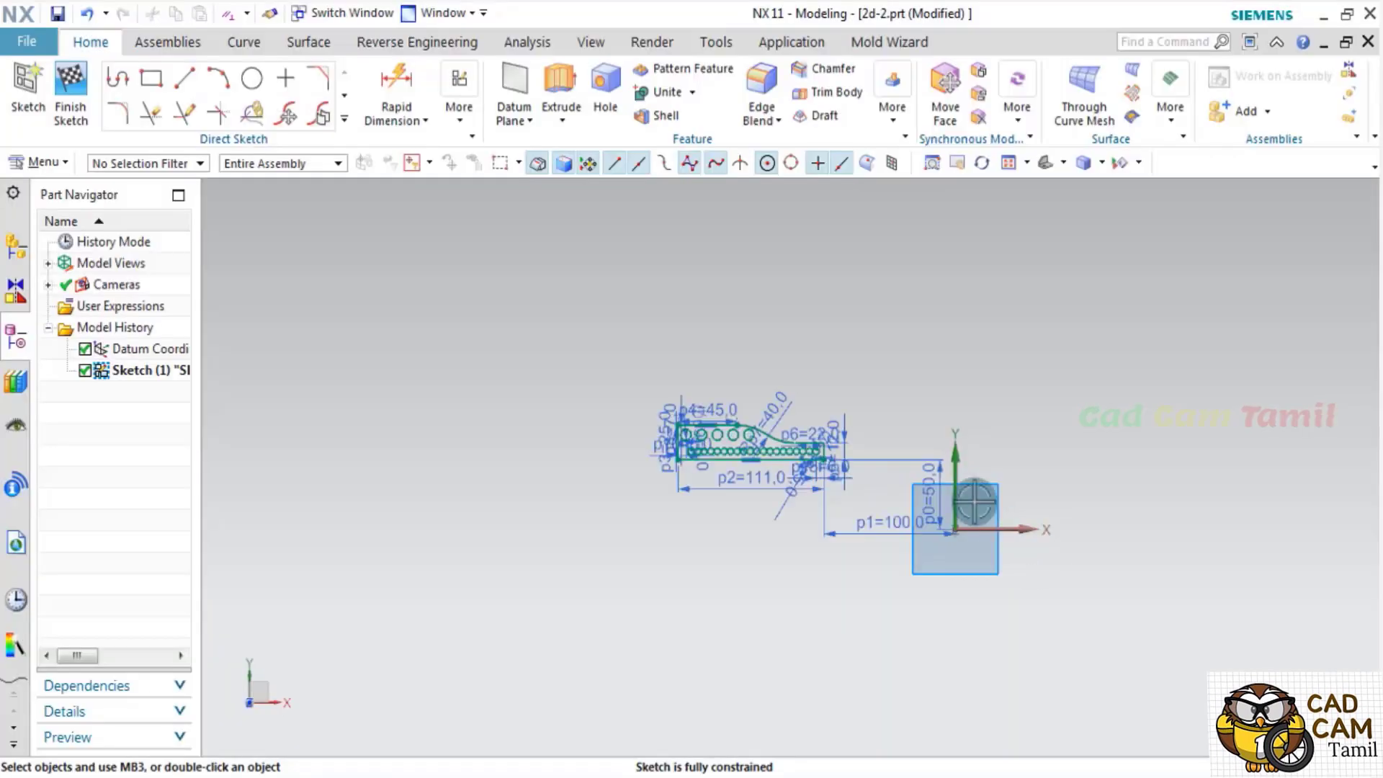
scroll(886, 608, up, 3)
scroll(886, 608, down, 3)
scroll(864, 562, down, 1)
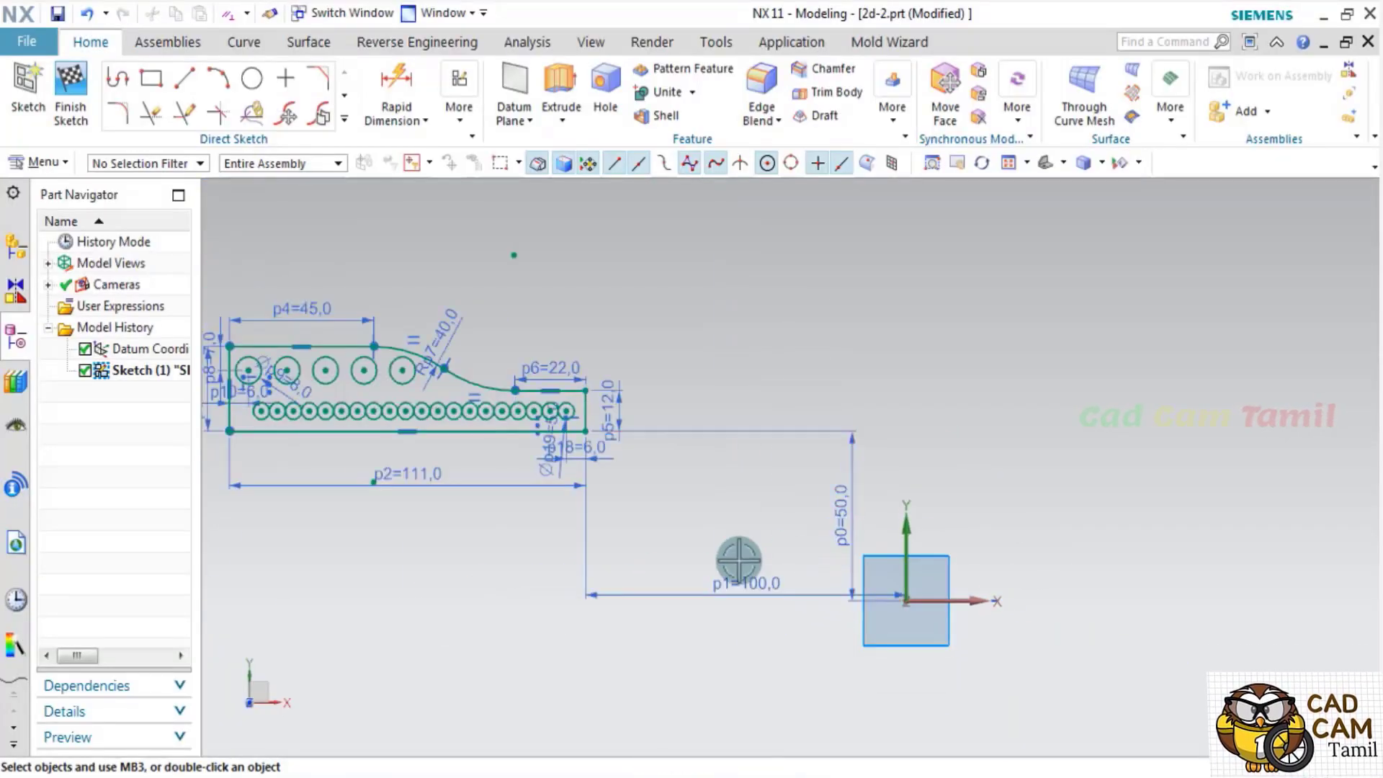
drag(627, 571, 705, 240)
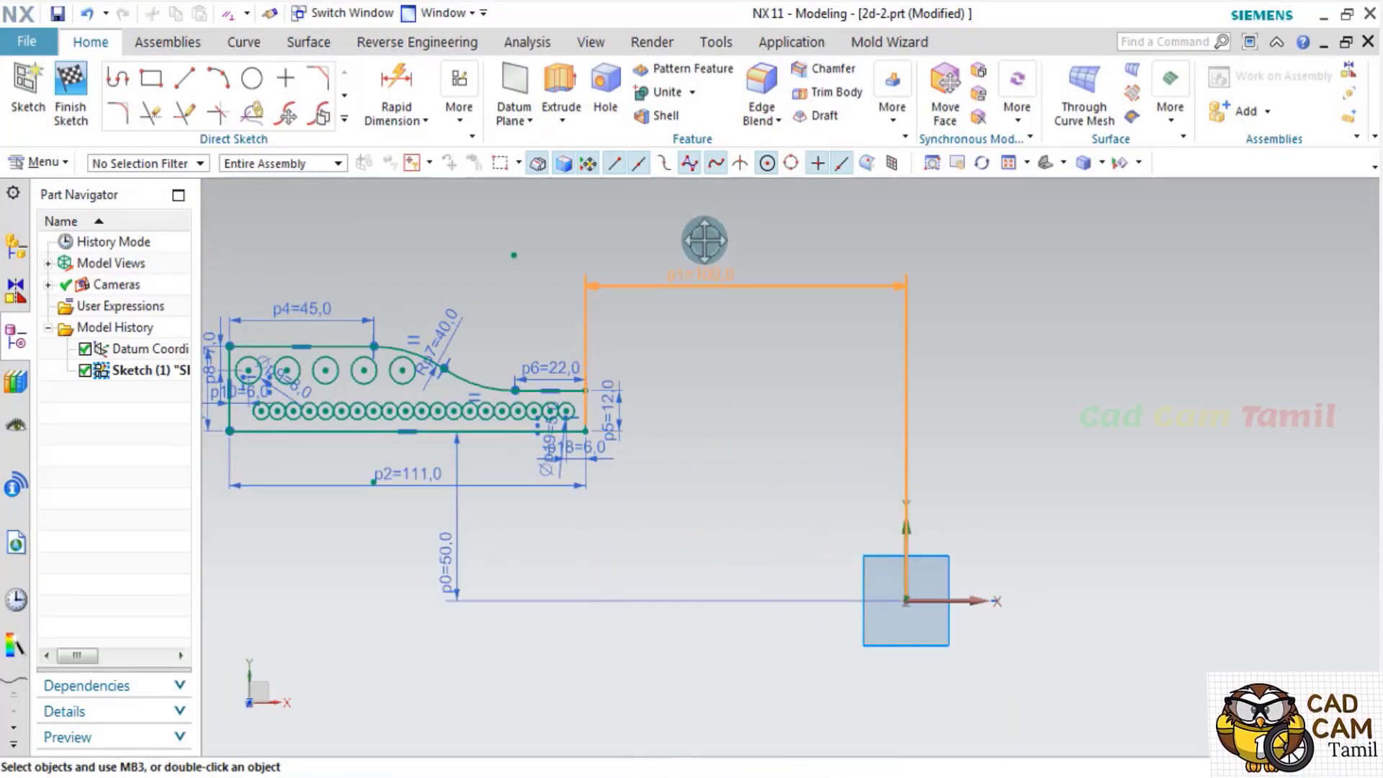
drag(678, 509, 670, 716)
scroll(792, 634, up, 1)
Draw a Ø15 circle at the sketch origin.
key(o)
click(900, 557)
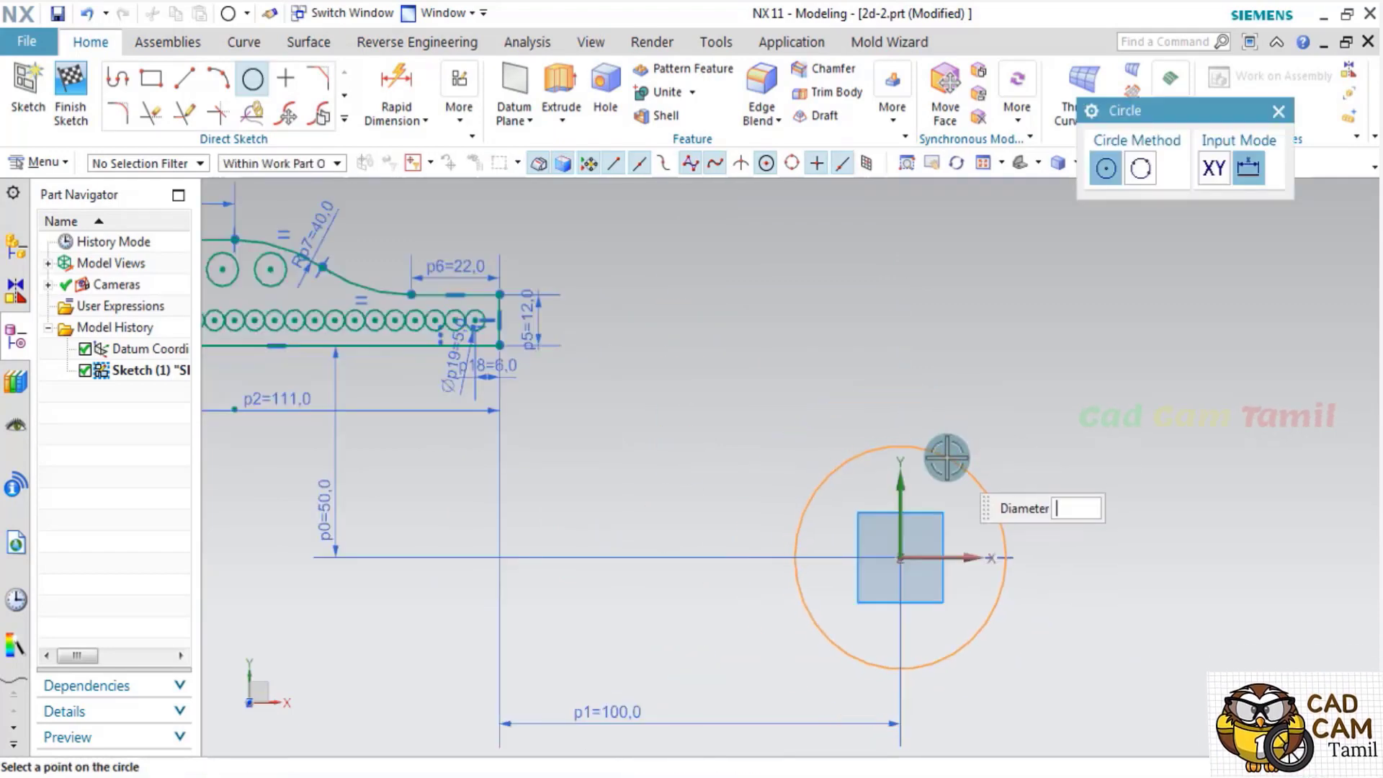
text(15)
key(Return)
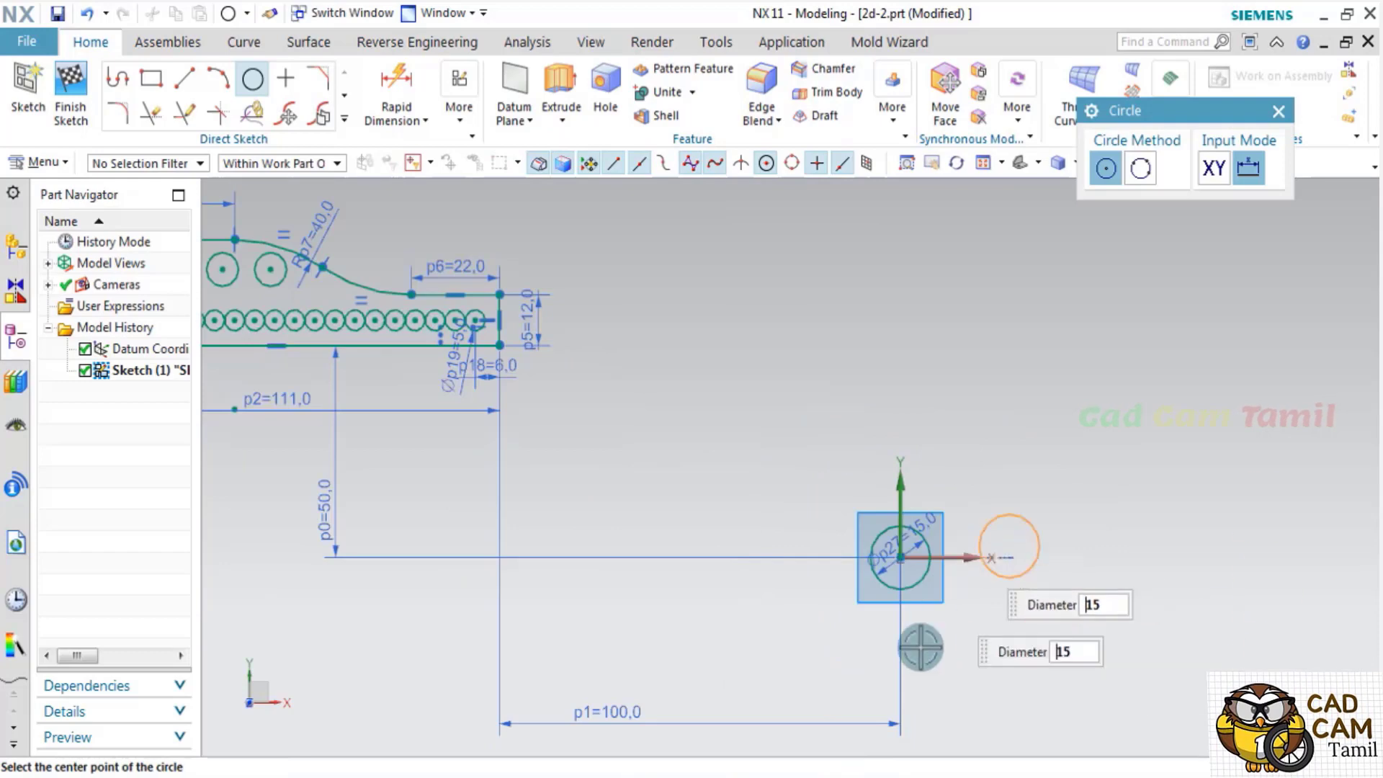
scroll(920, 648, up, 3)
key(Escape)
Draw a larger concentric circle centred at XC 0, YC 0.
click(252, 78)
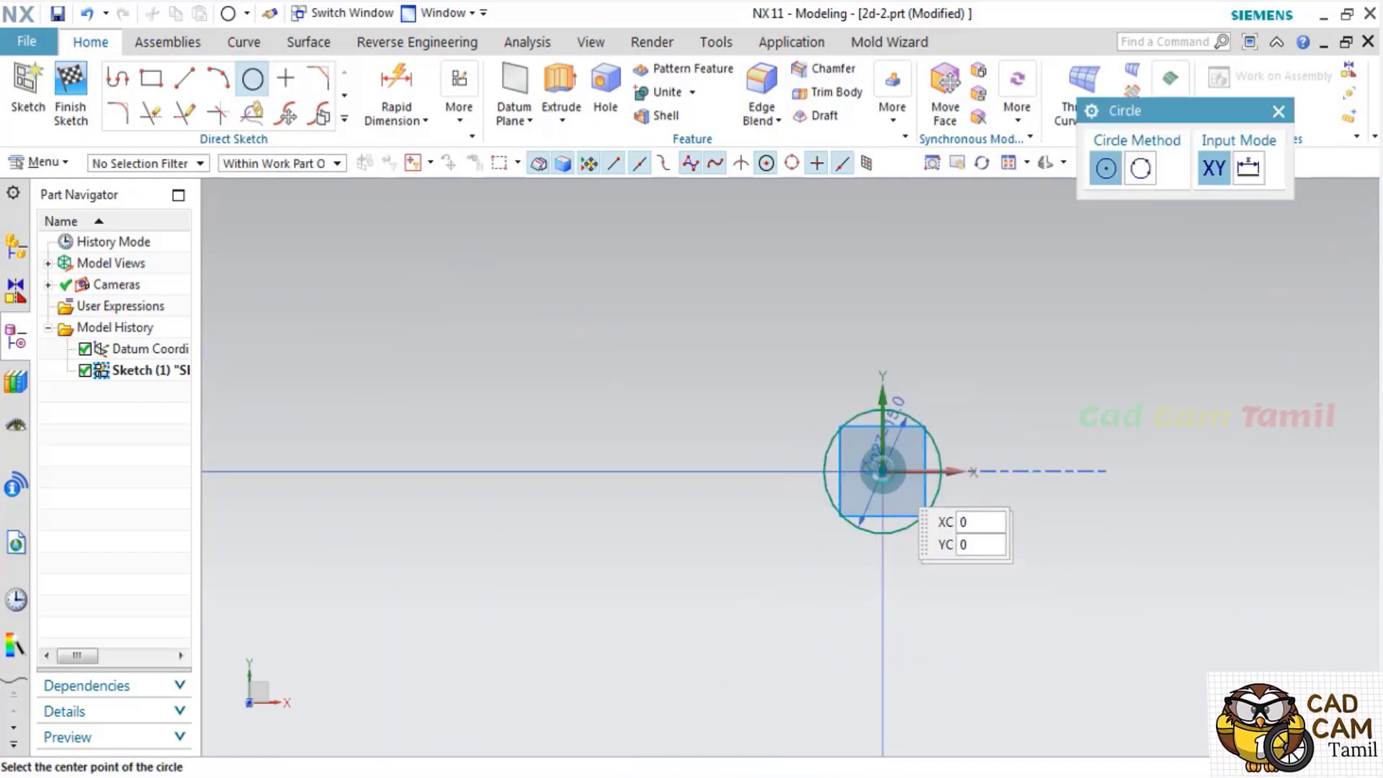
click(882, 472)
key(Return)
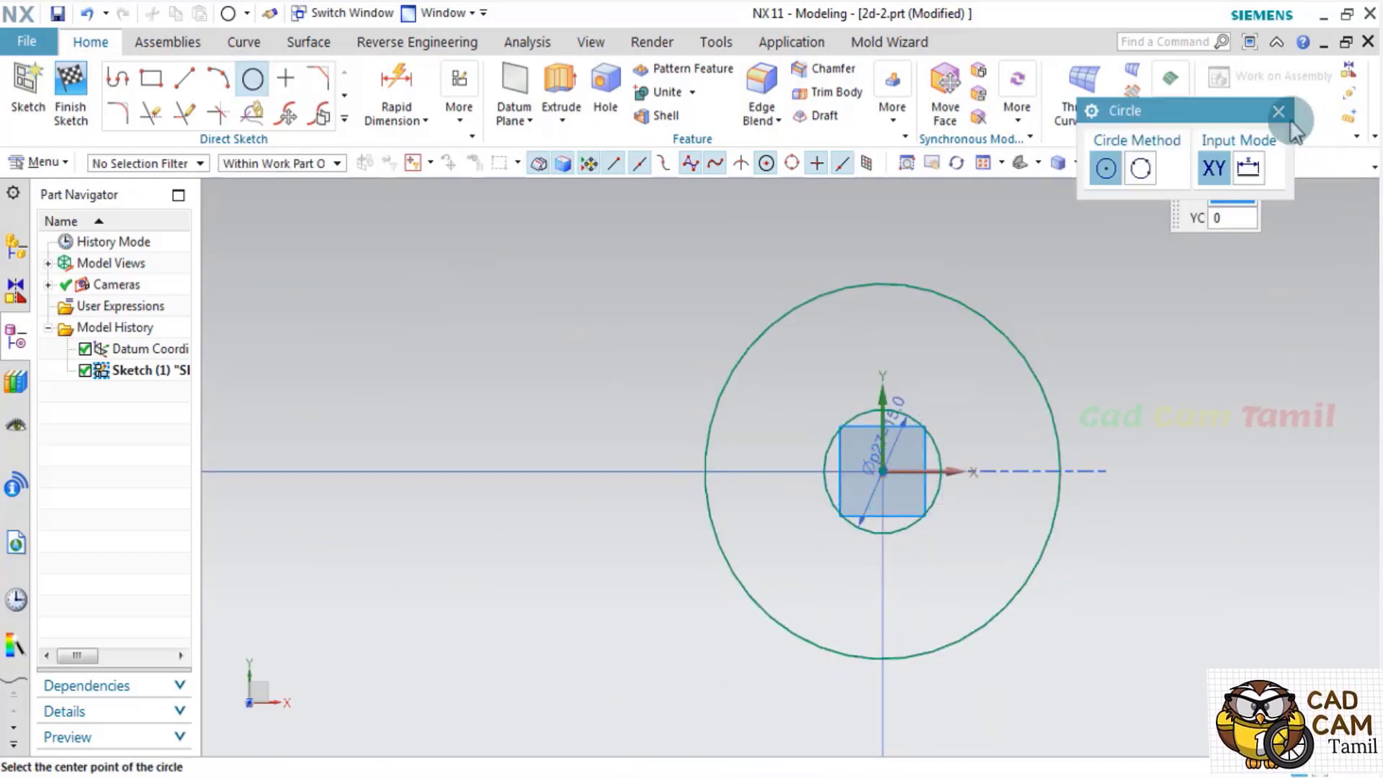
key(Escape)
click(387, 130)
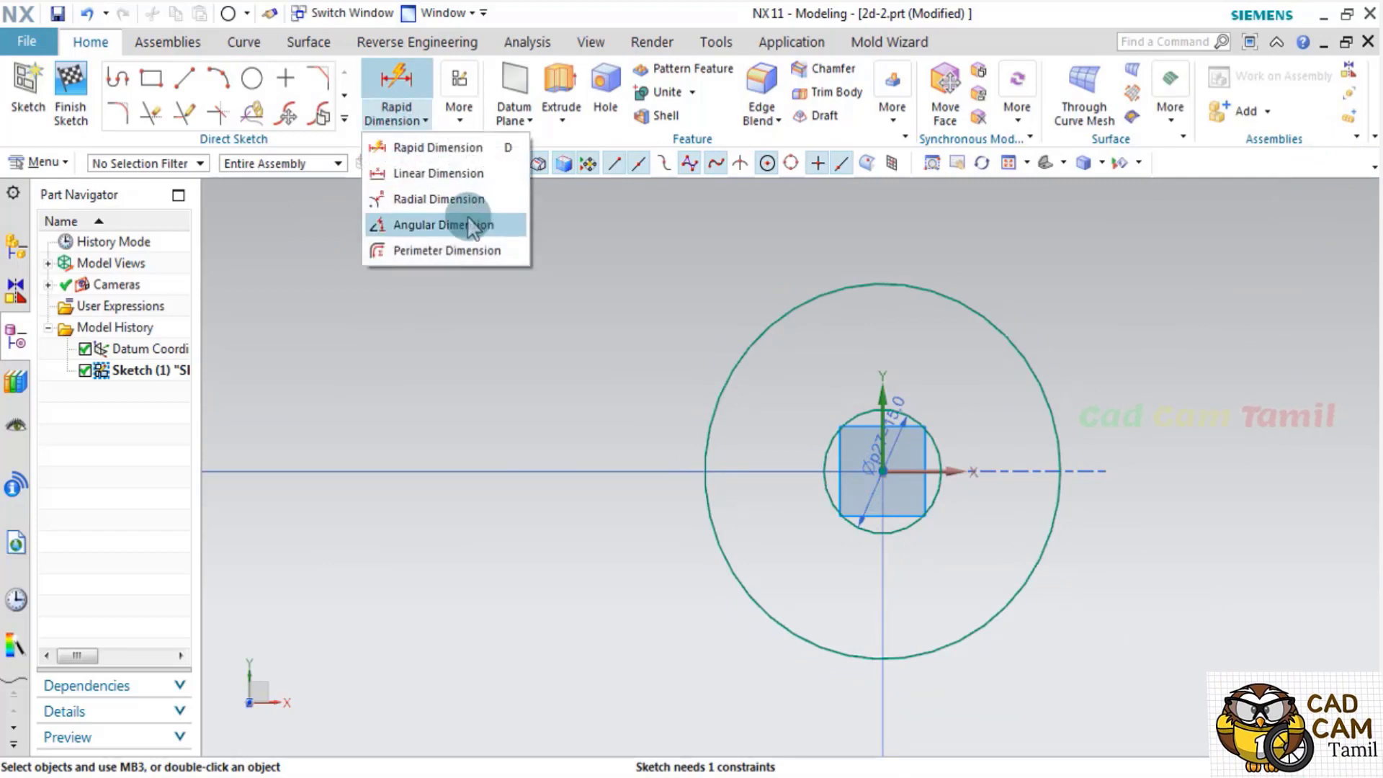
Dimension the outer circle with an R15 radius.
click(451, 199)
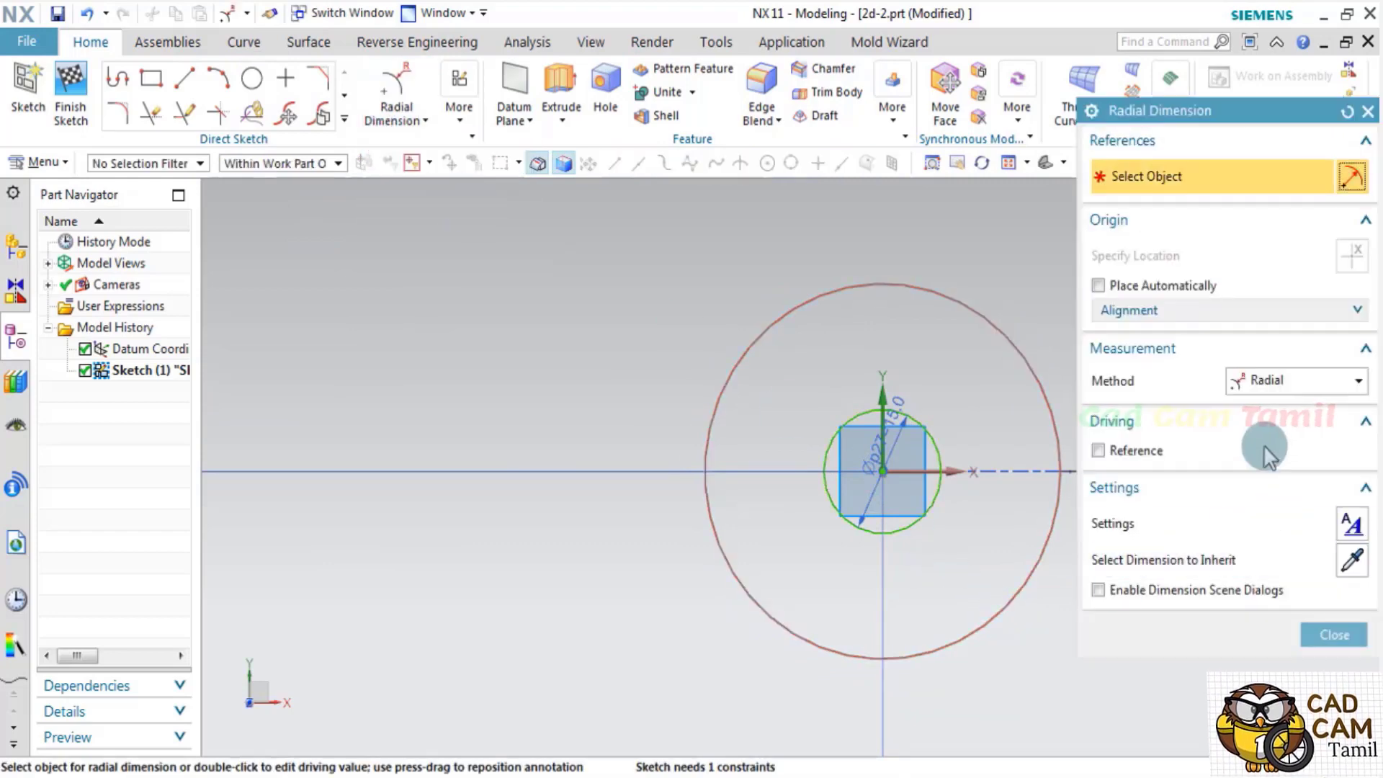
click(1020, 600)
text(15)
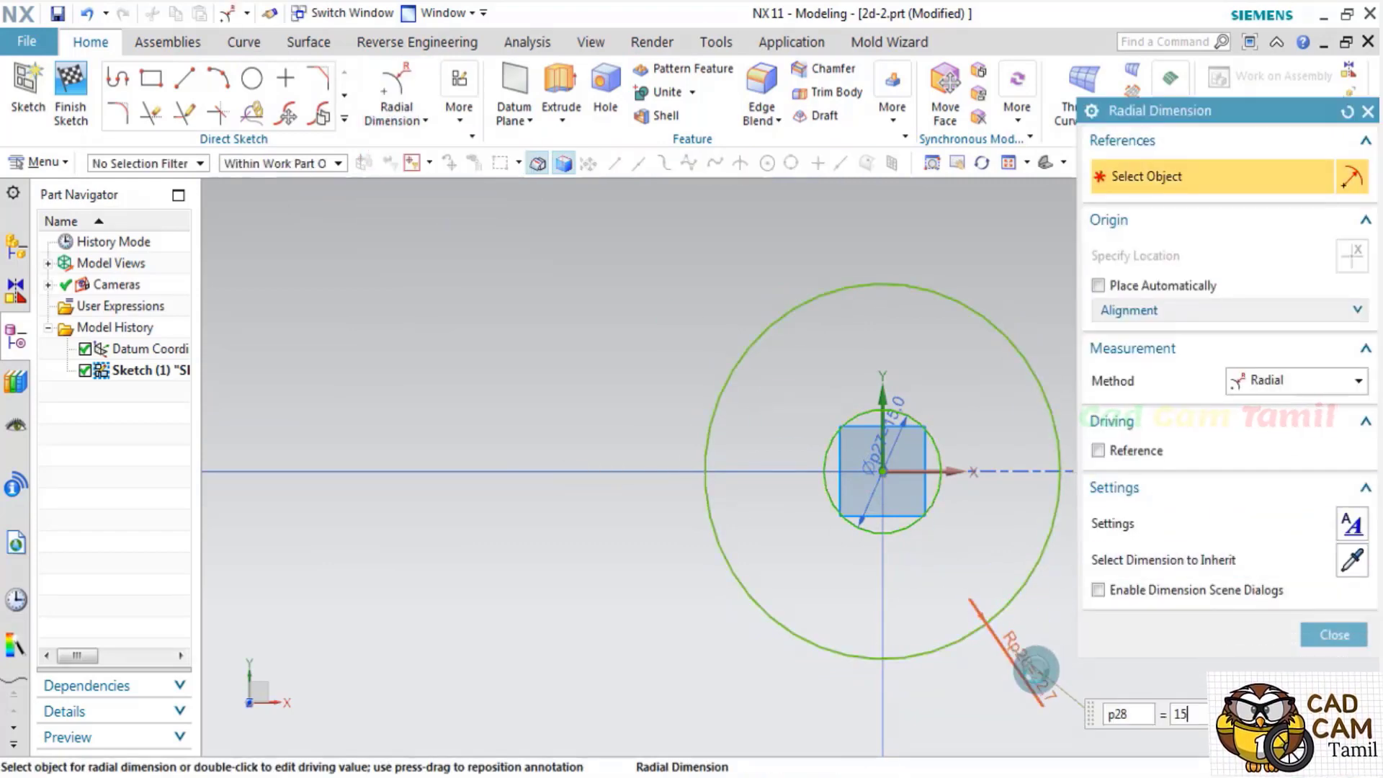
click(1035, 670)
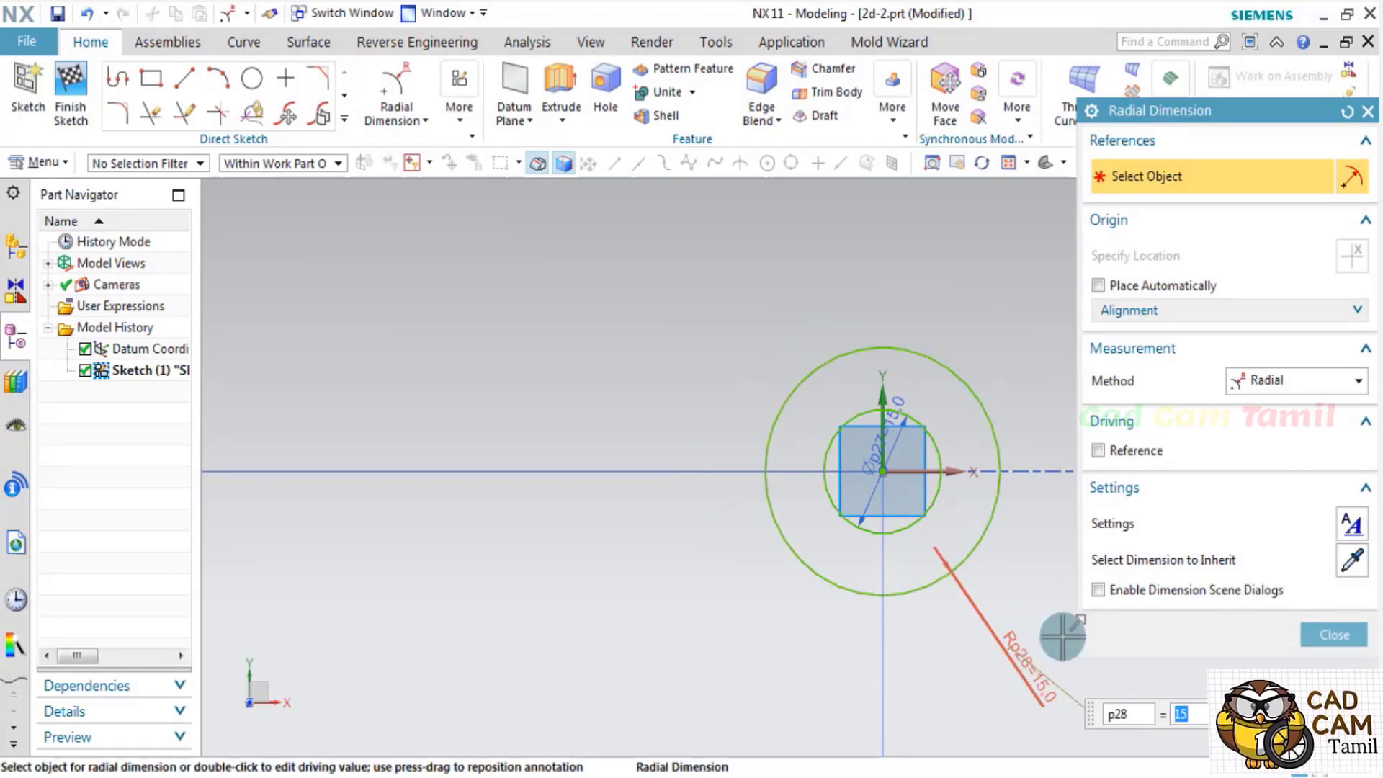
click(1334, 634)
scroll(1063, 597, up, 2)
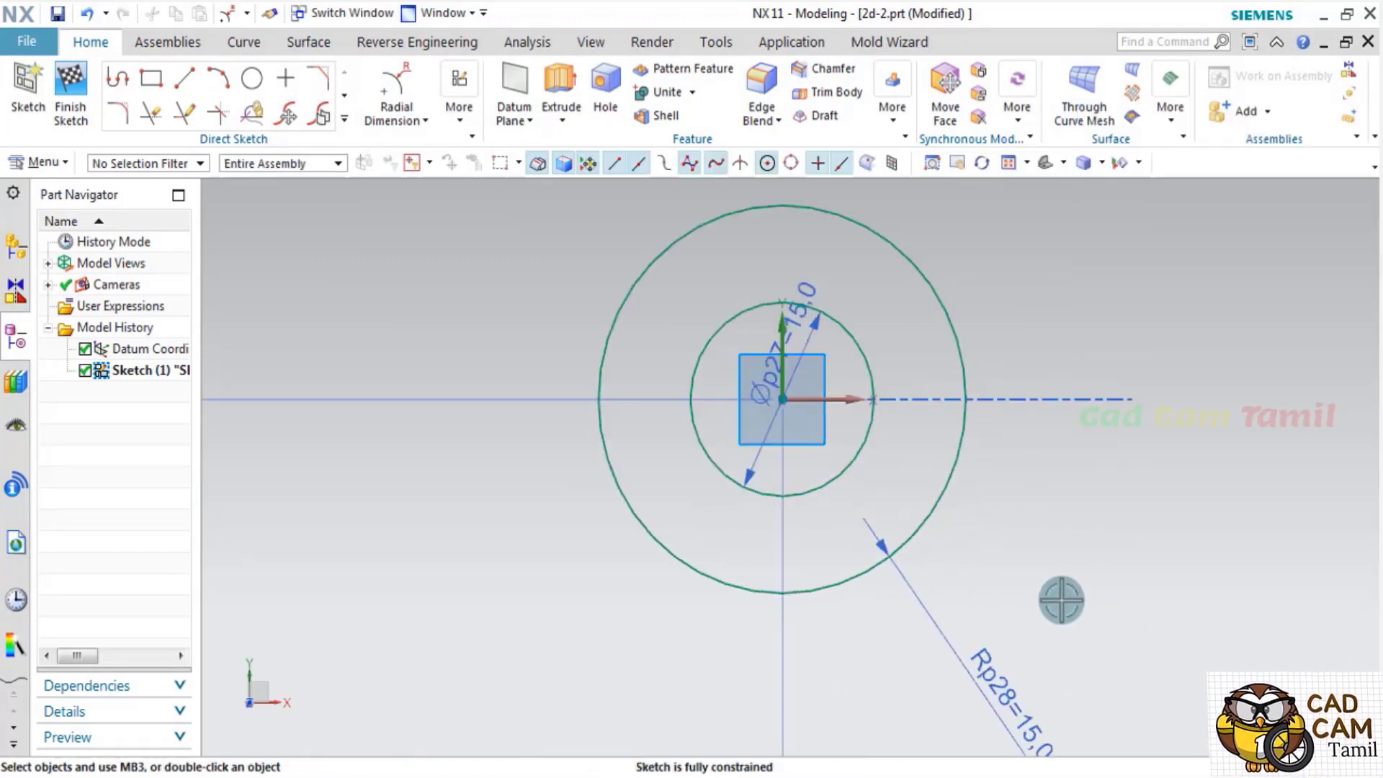
scroll(1051, 648, down, 3)
scroll(1018, 646, up, 3)
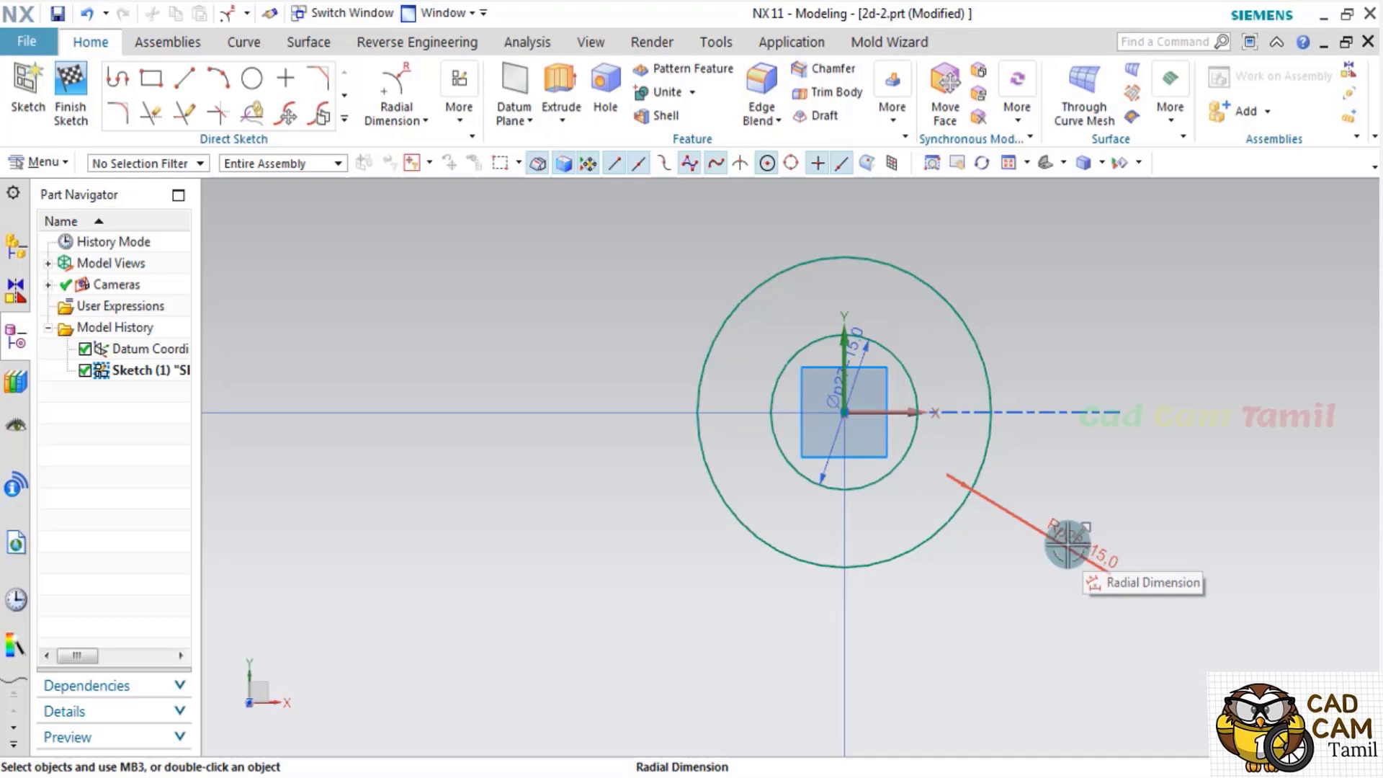
scroll(966, 565, down, 1)
scroll(945, 540, down, 3)
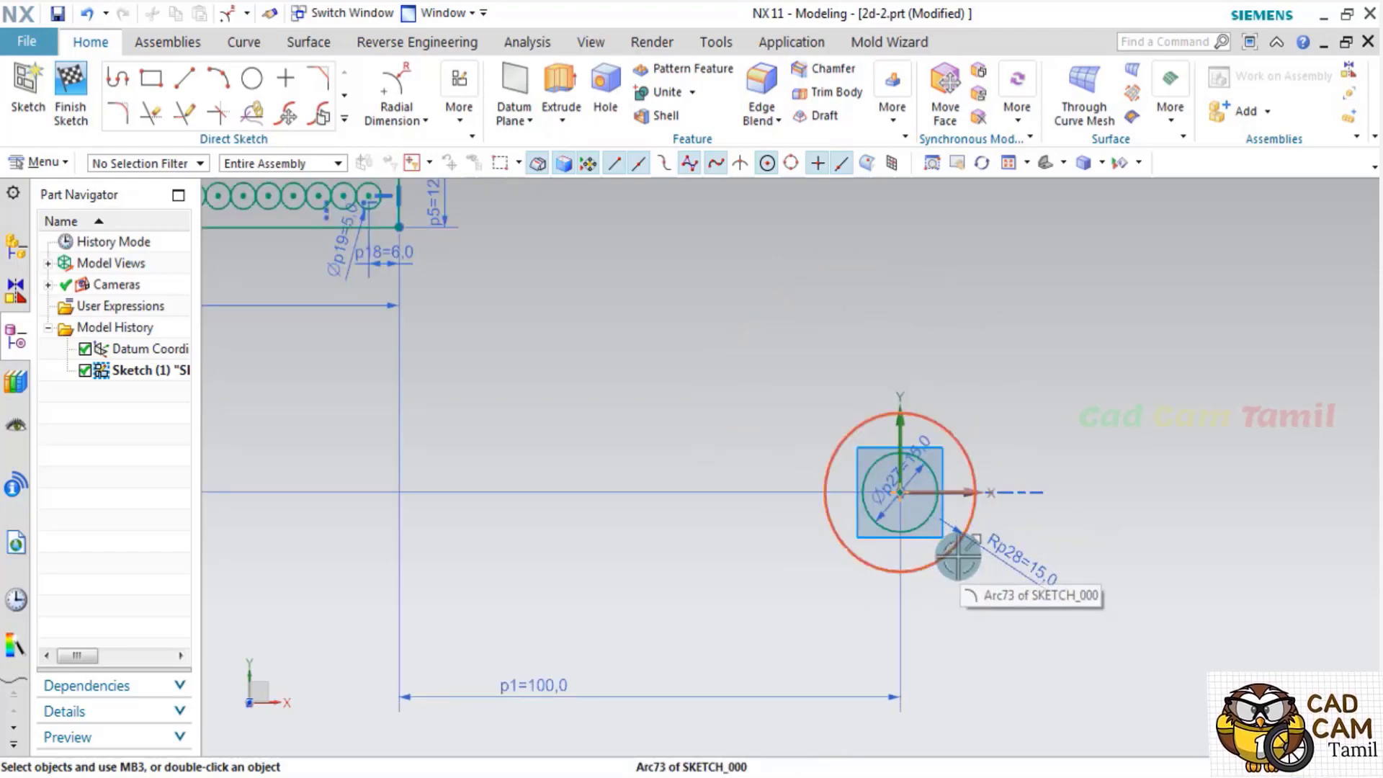
Convert the outer R15 circle into a dashed reference curve.
click(958, 556)
right_click(958, 557)
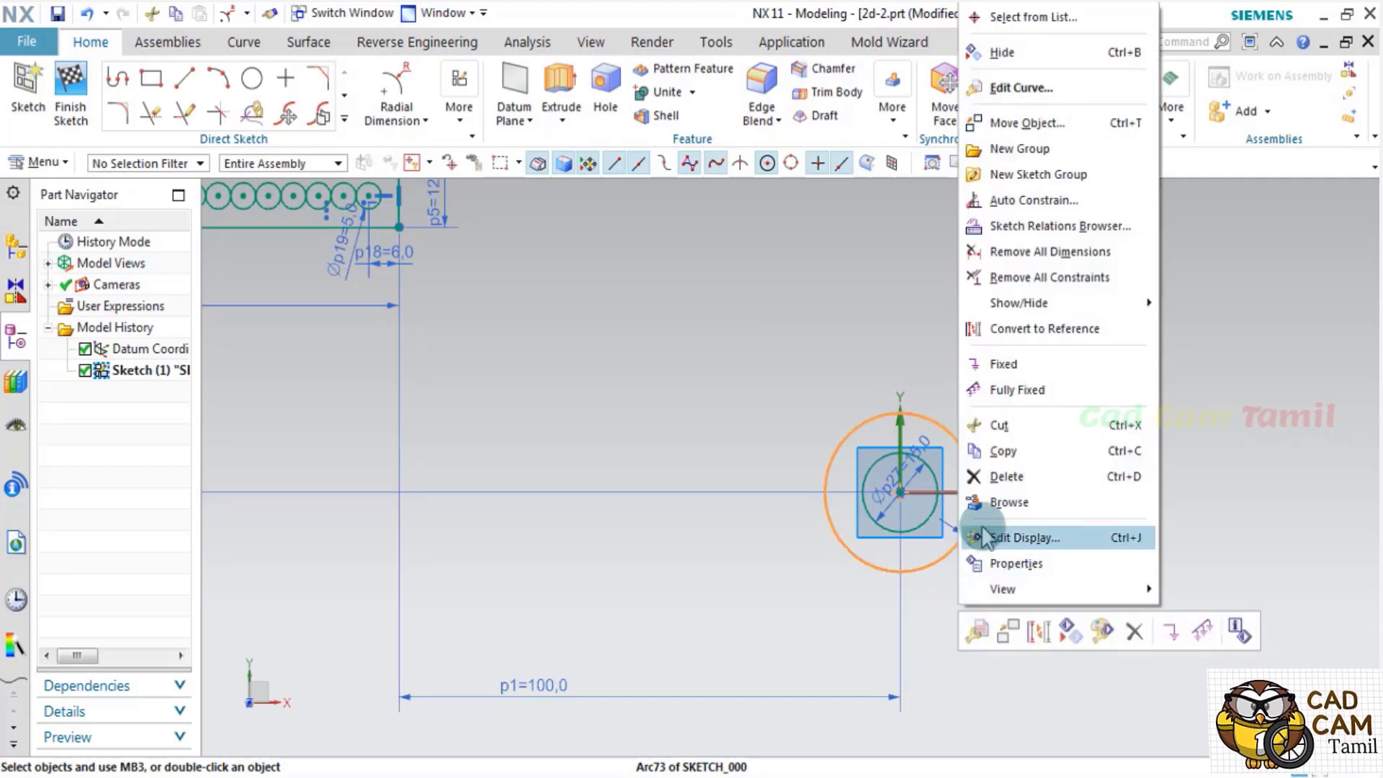
click(1032, 330)
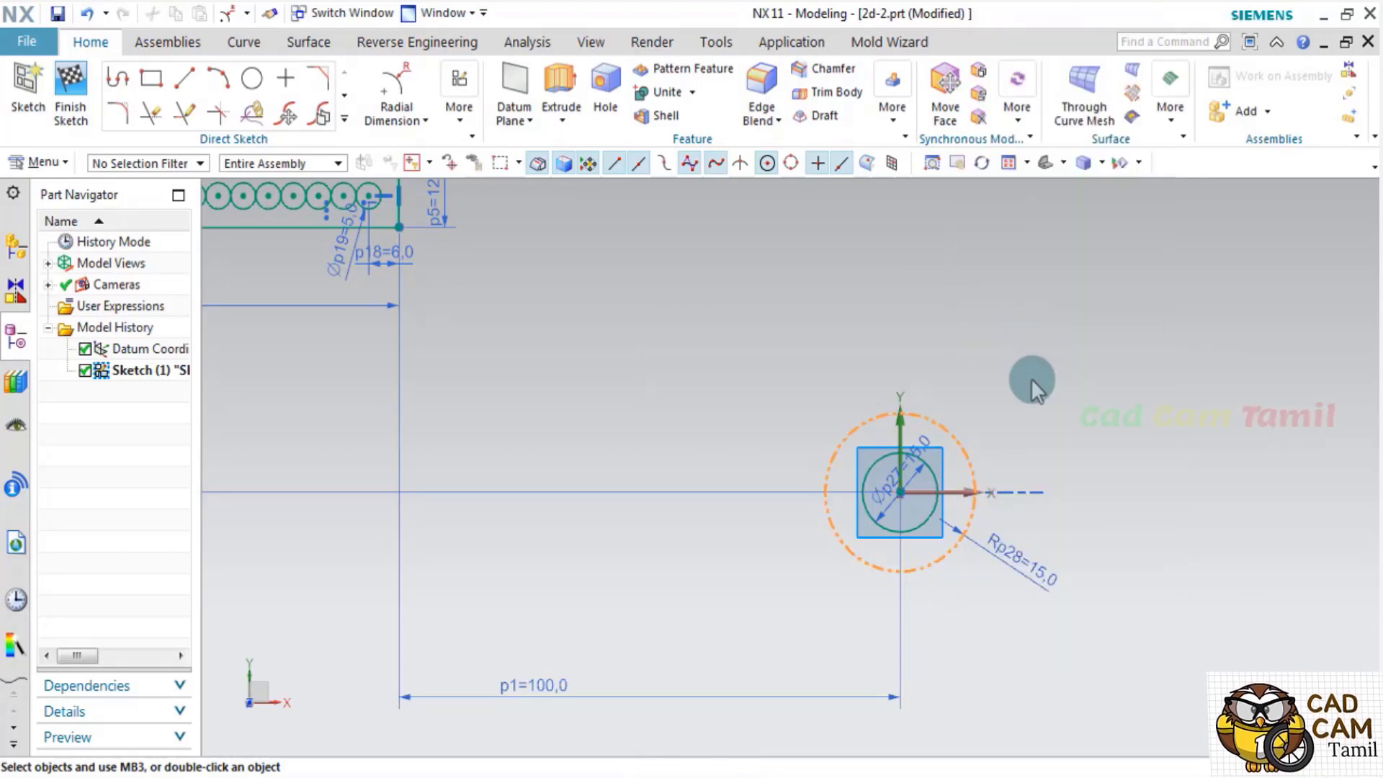
scroll(990, 463, up, 2)
scroll(991, 463, down, 3)
scroll(1009, 482, up, 3)
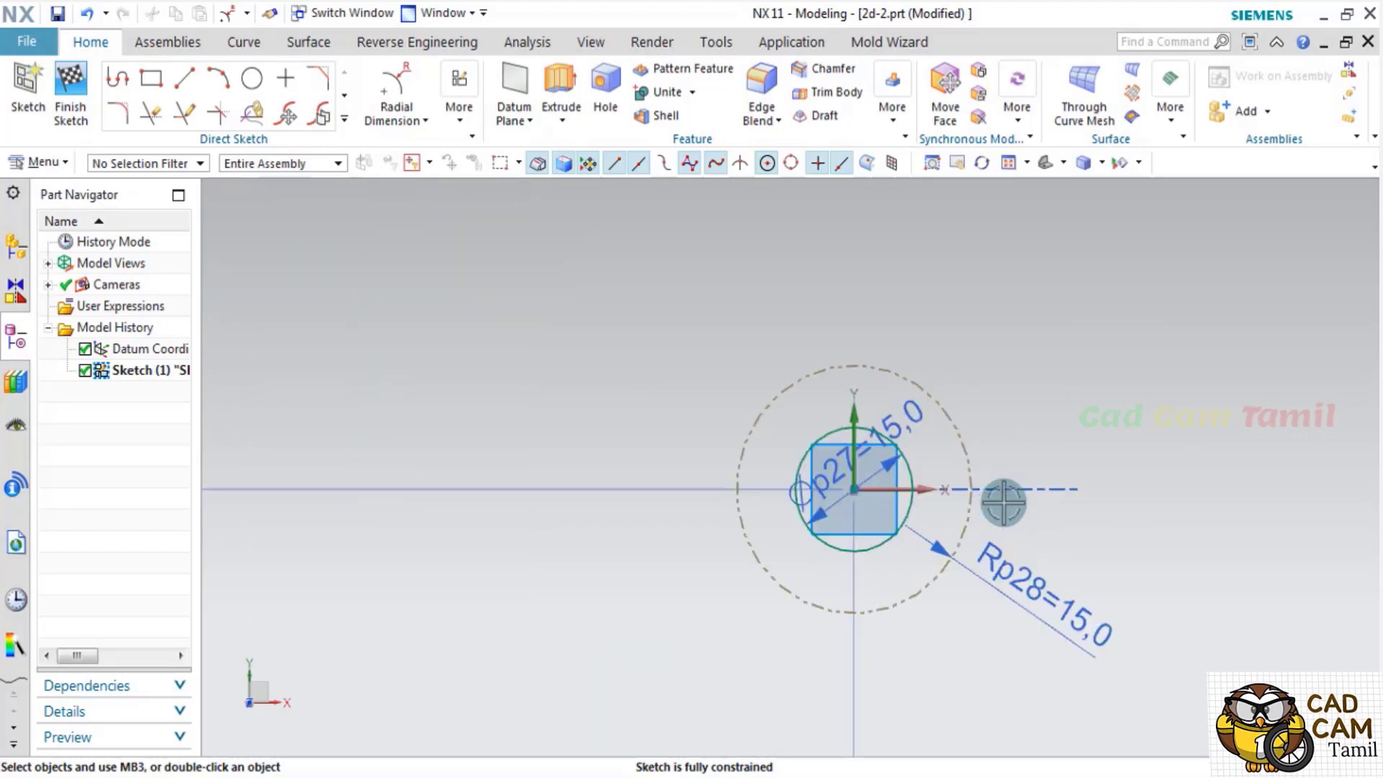
key(c)
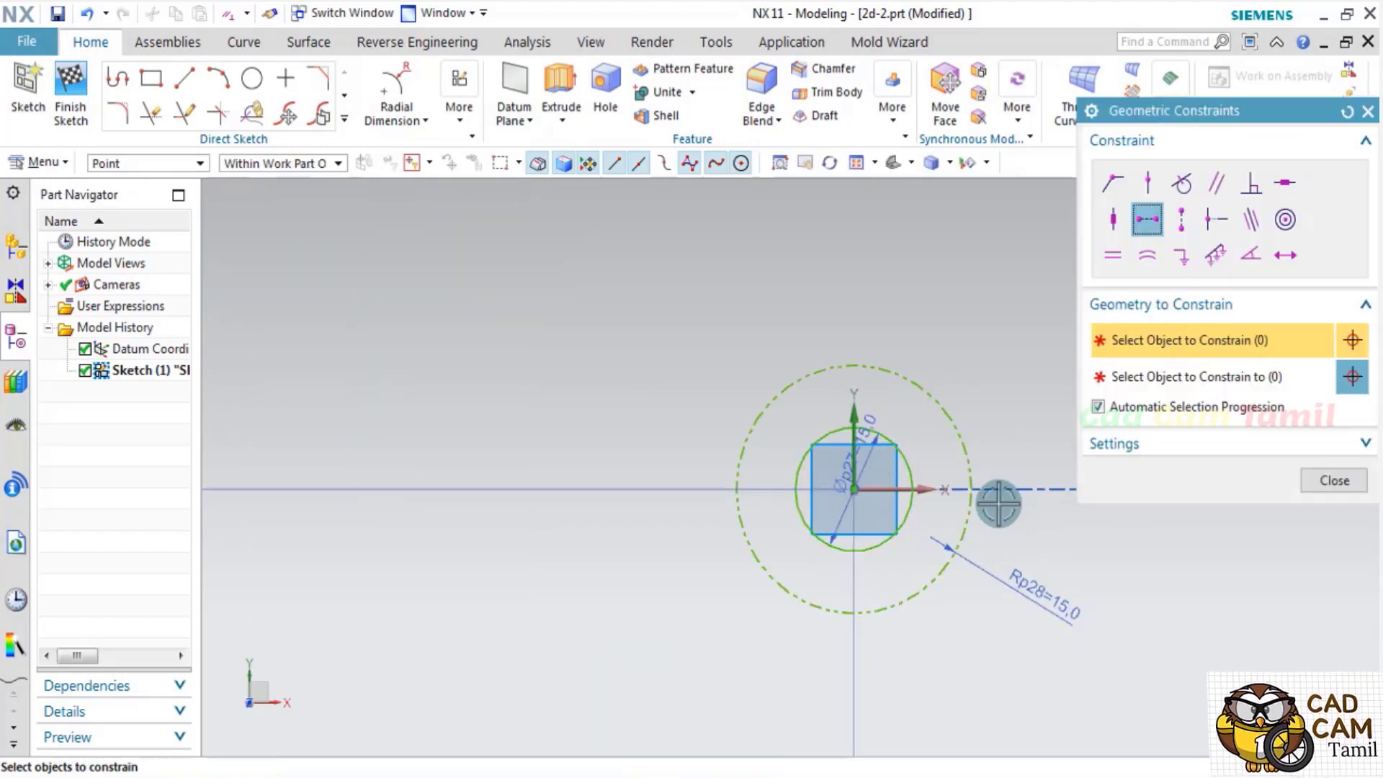
key(Escape)
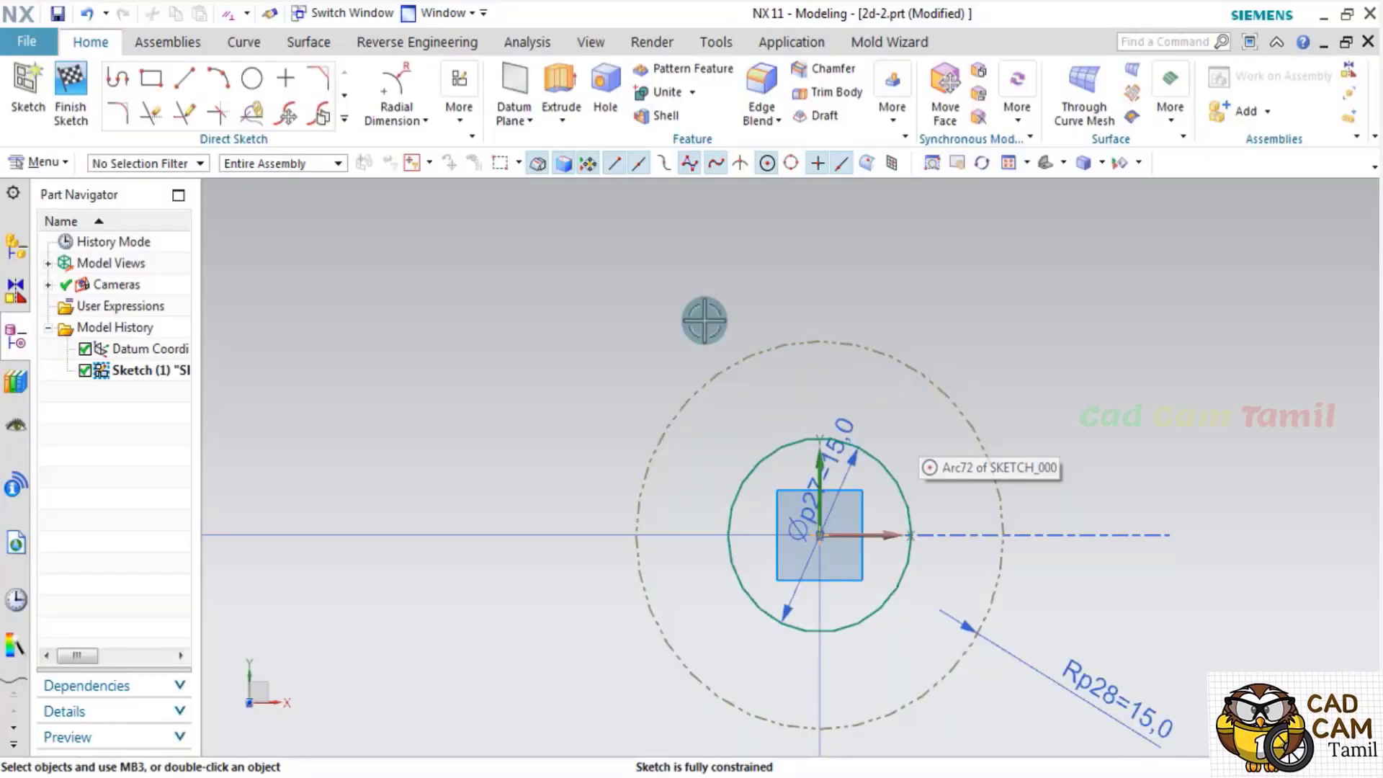
Draw a Ø6 circle centred on the top of the R15 circle.
click(259, 83)
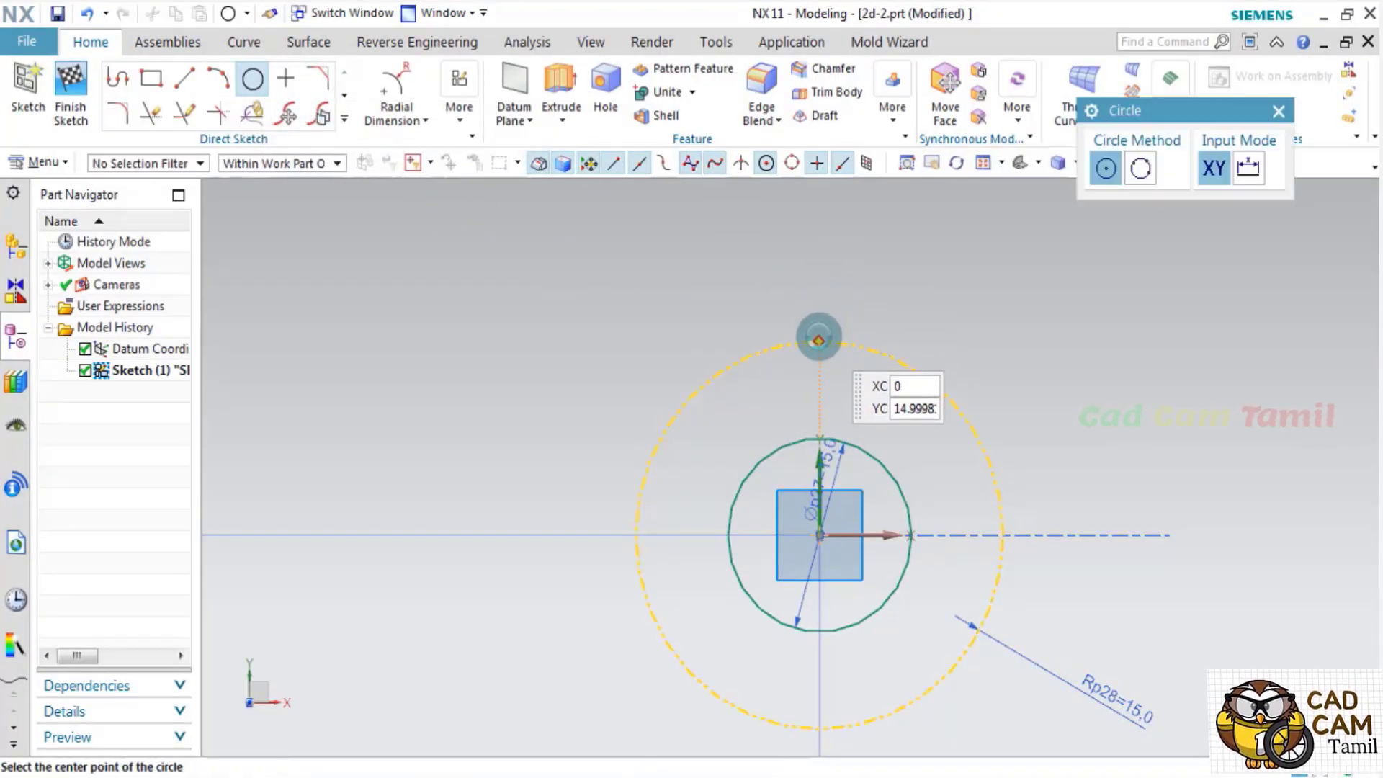
scroll(820, 339, up, 2)
scroll(822, 339, up, 1)
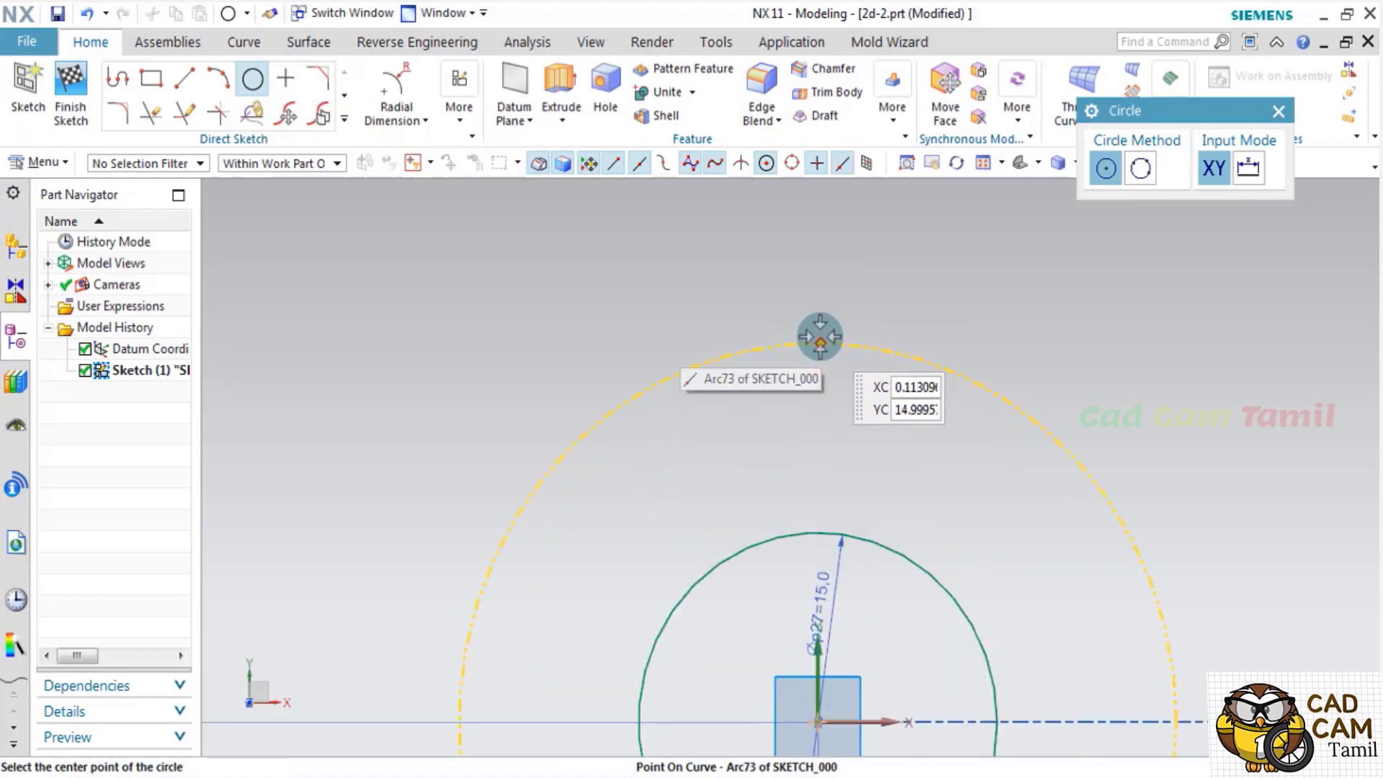
click(820, 337)
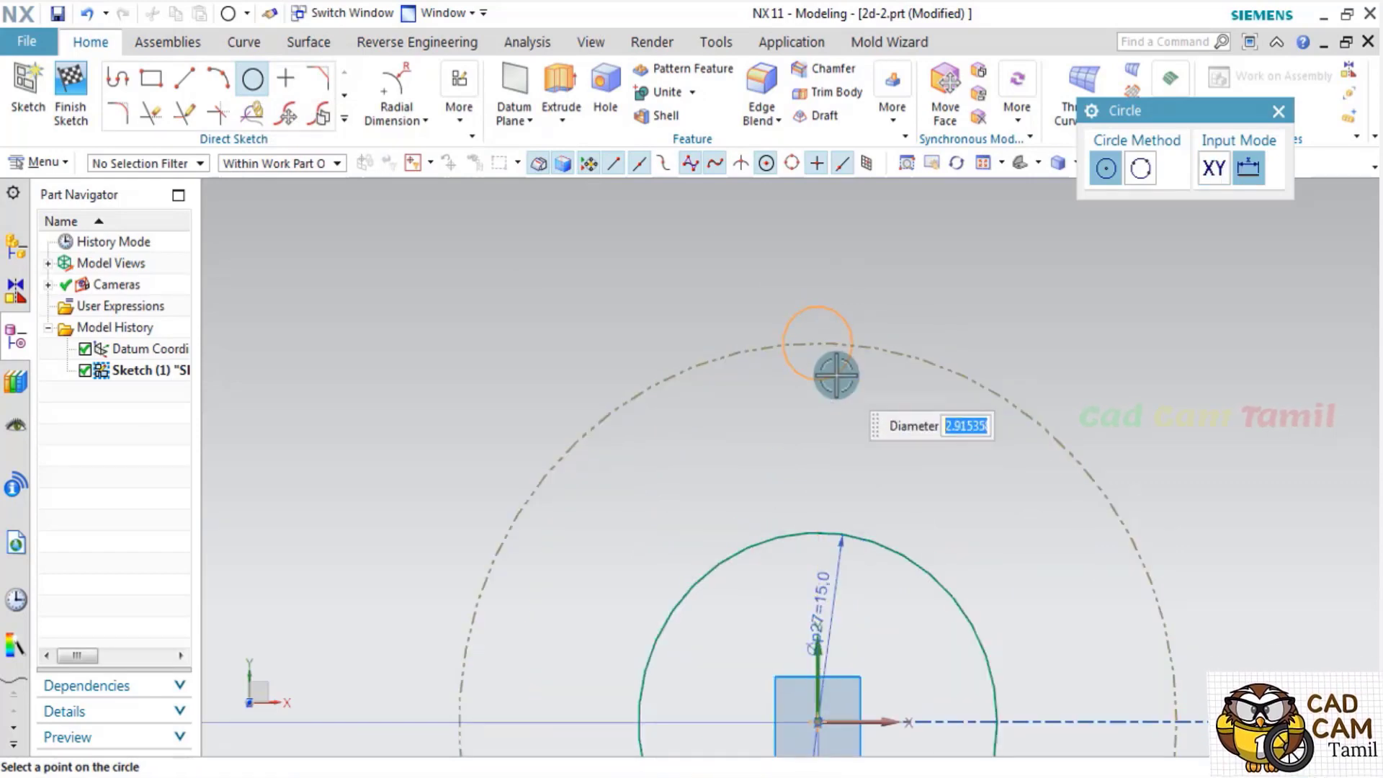
text(6)
key(Return)
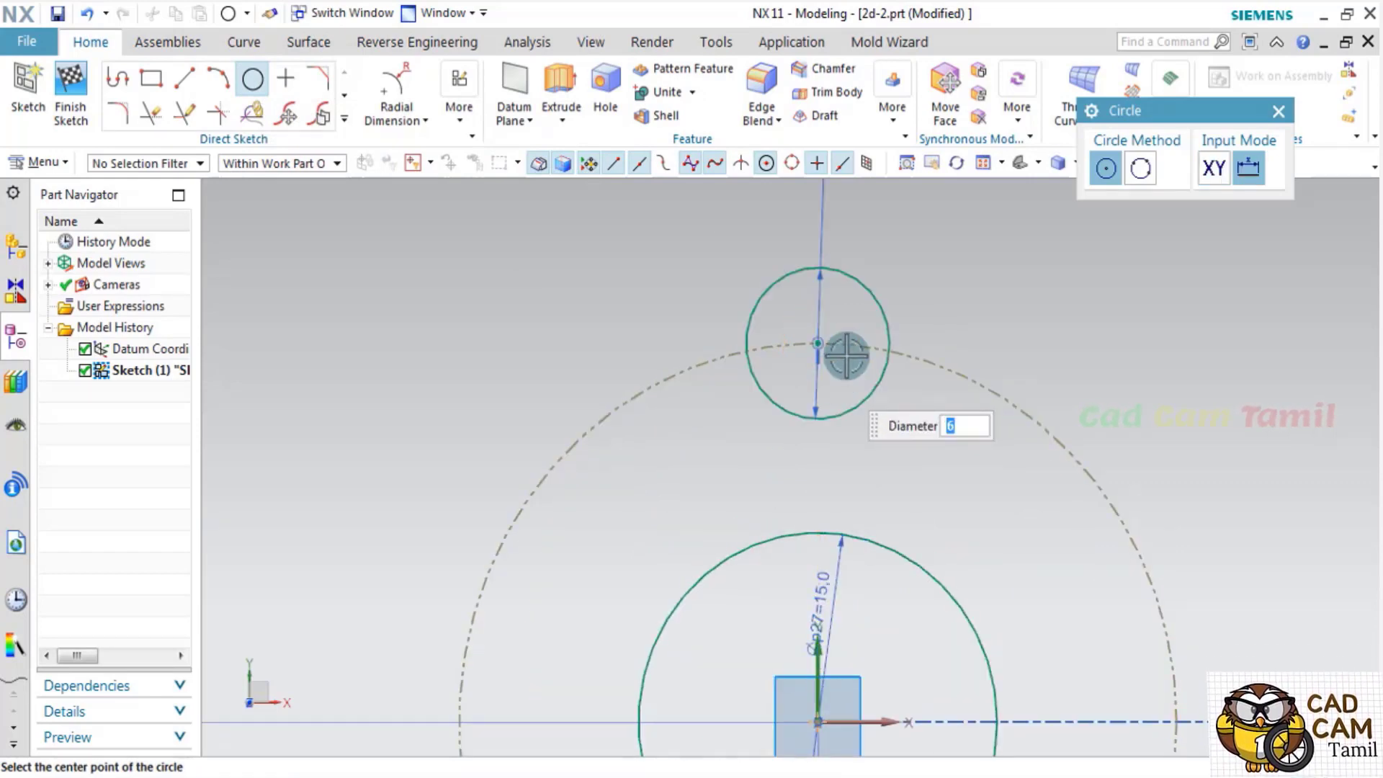
scroll(872, 432, down, 3)
Check geometric constraints to confirm the sketch is fully constrained.
key(Escape)
key(c)
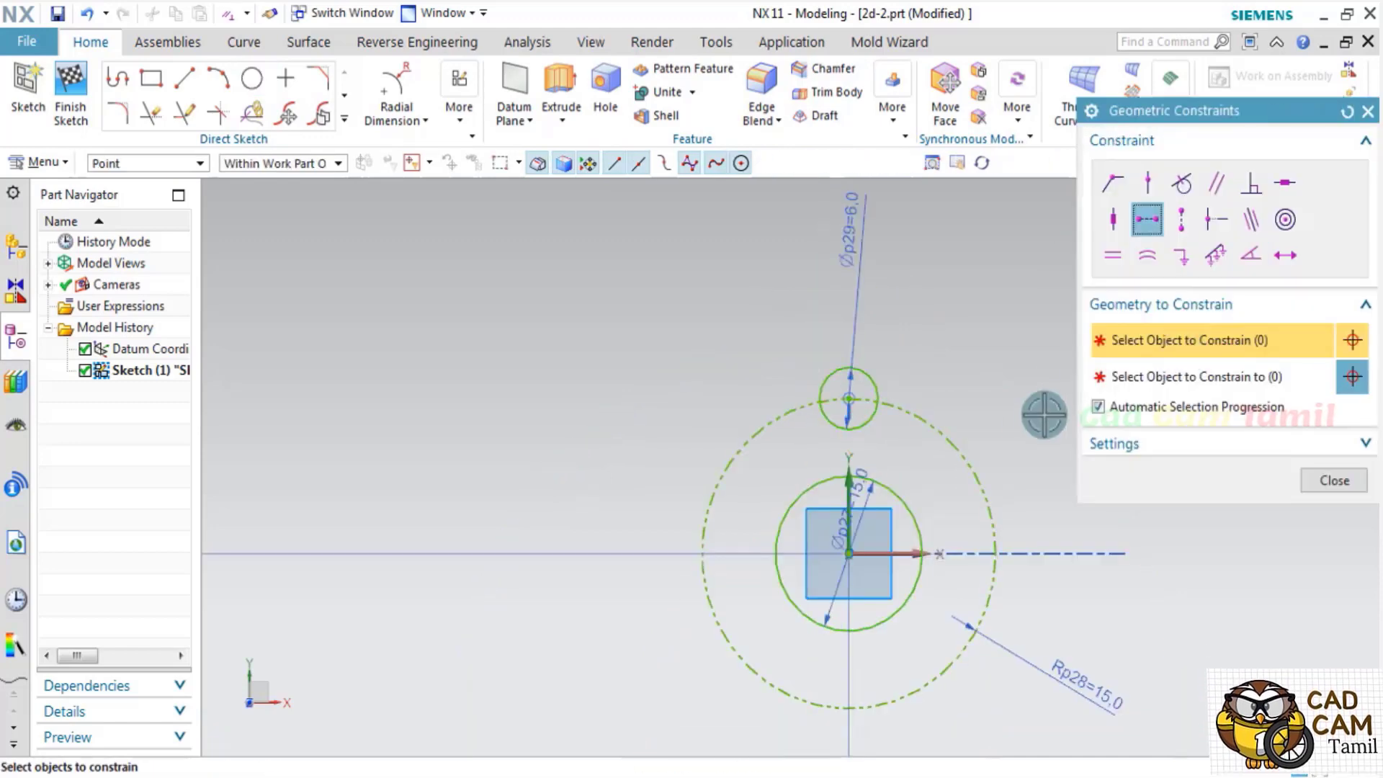
scroll(846, 395, up, 3)
scroll(845, 432, down, 2)
click(1334, 480)
scroll(817, 415, up, 2)
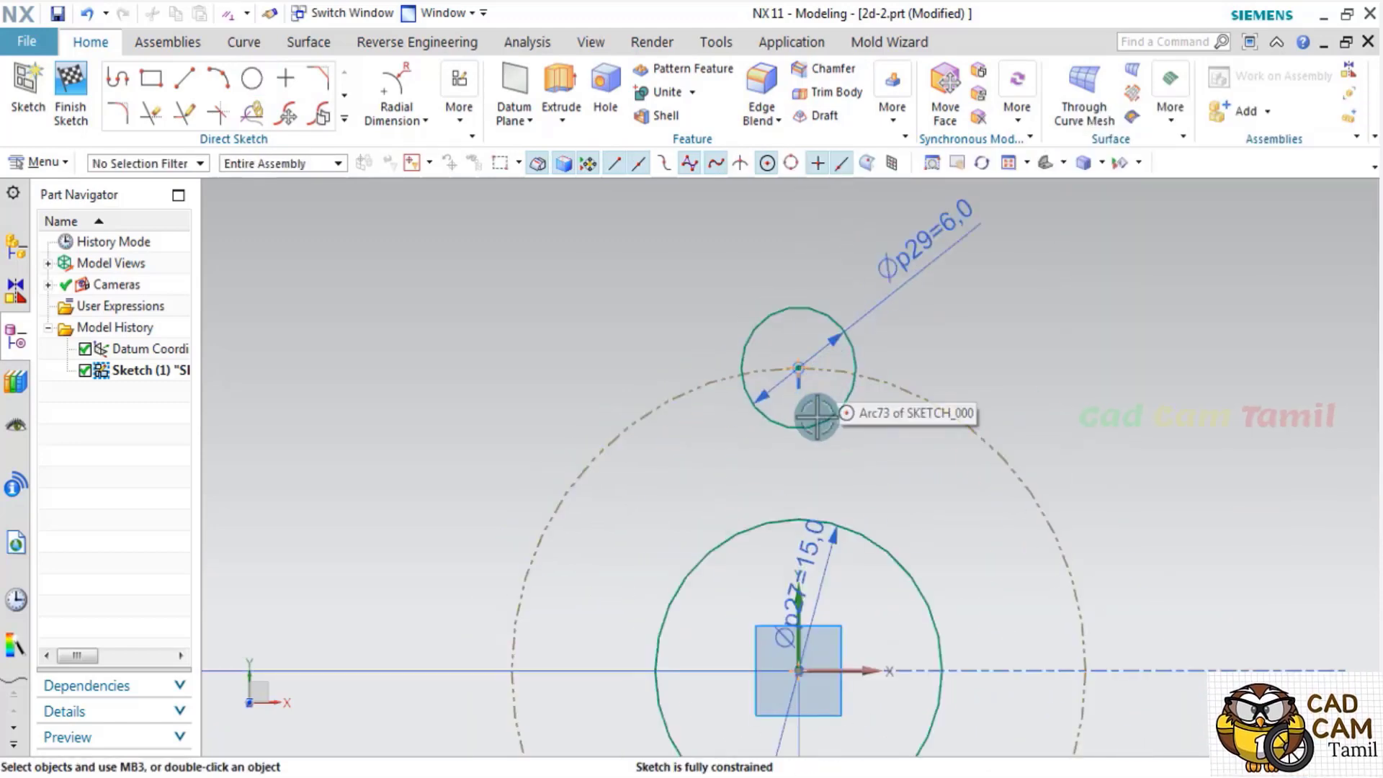
scroll(817, 416, down, 2)
Cross-check the reference drawing in the PDF while starting a line.
key(alt+Tab)
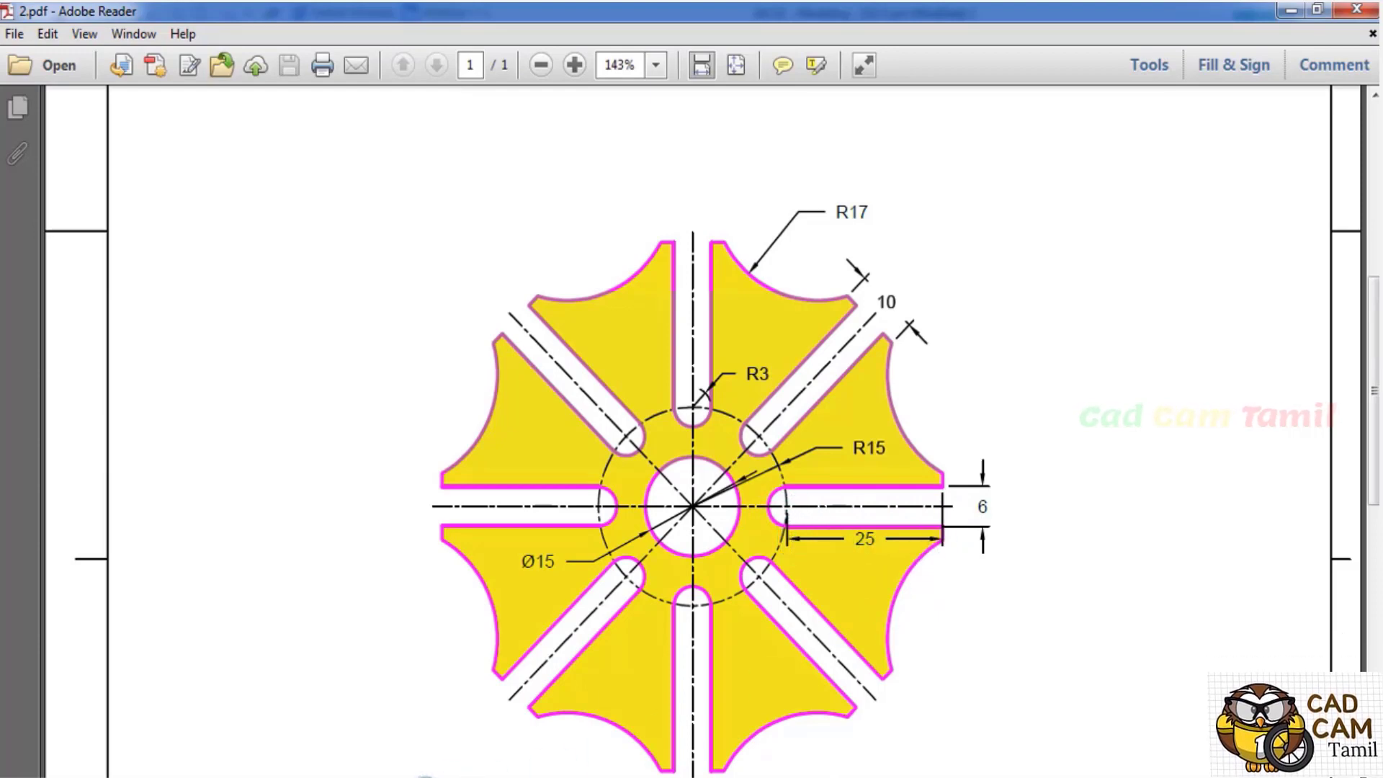
key(alt+Tab)
scroll(781, 325, up, 3)
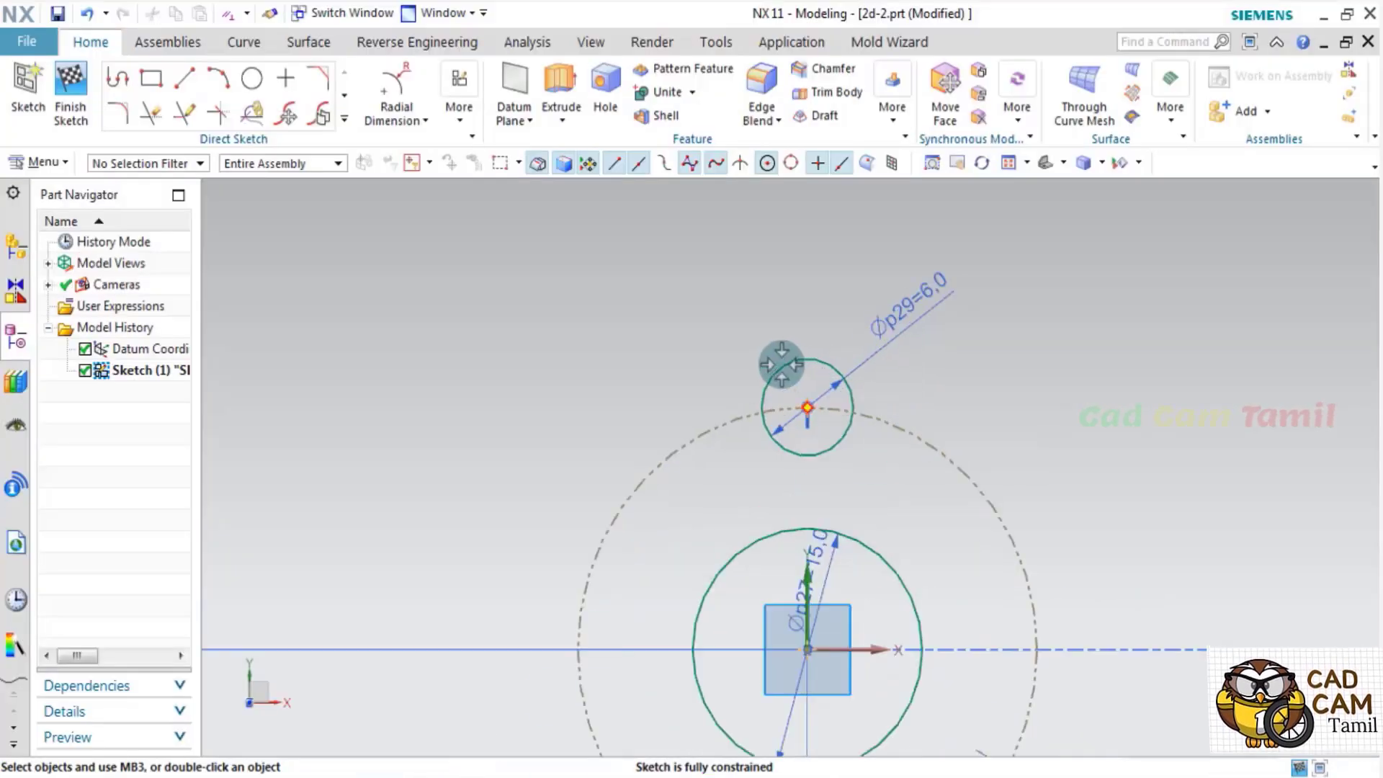
click(189, 79)
key(alt+Tab)
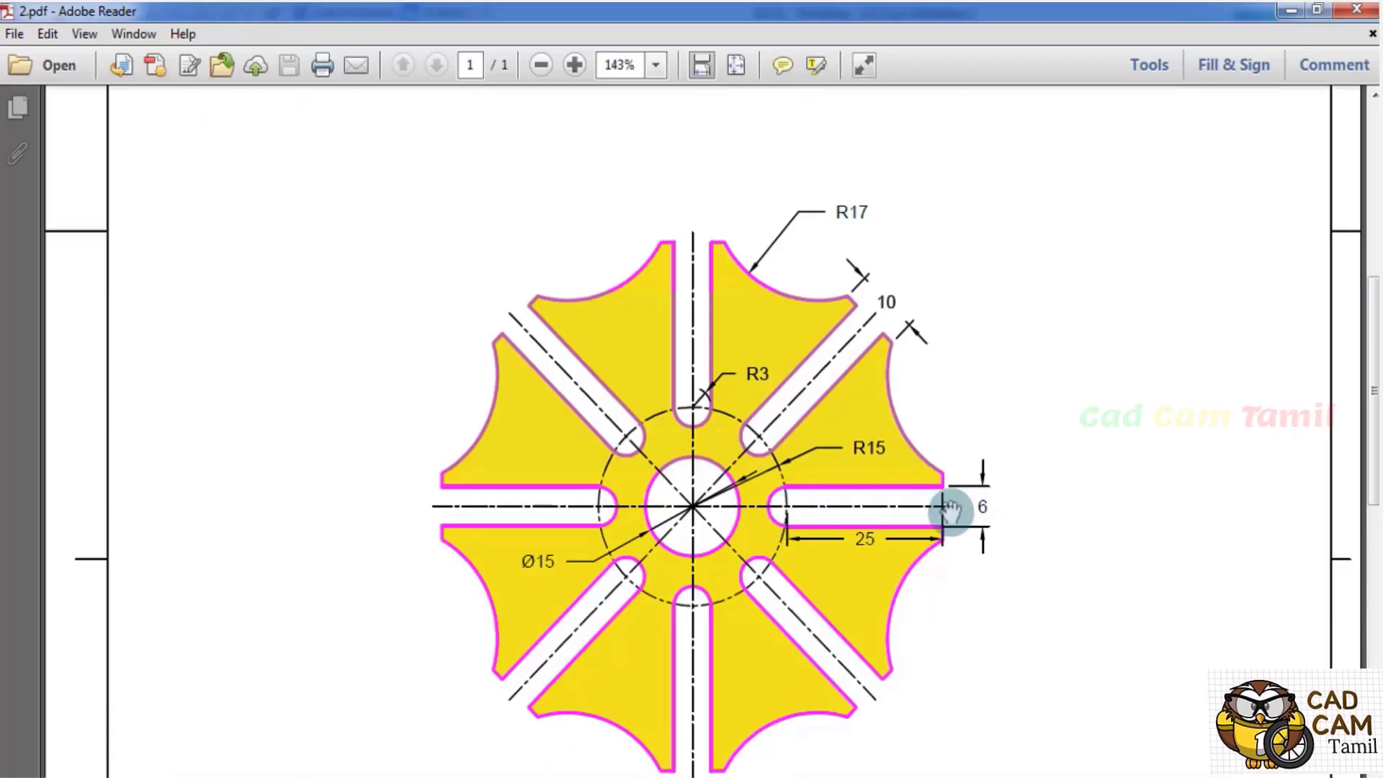
key(alt+Tab)
Draw a 25 mm vertical line up from the Ø6 circle's centre.
click(791, 389)
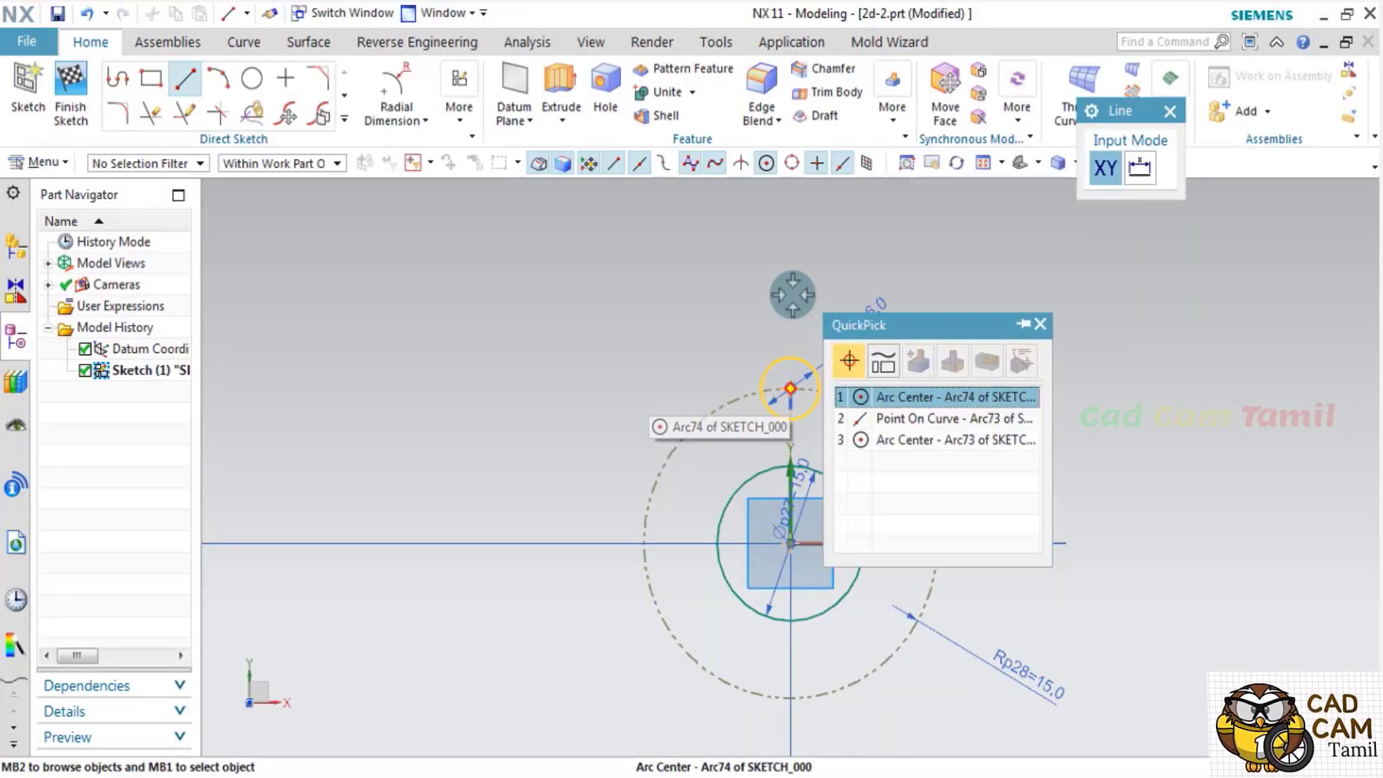
click(891, 400)
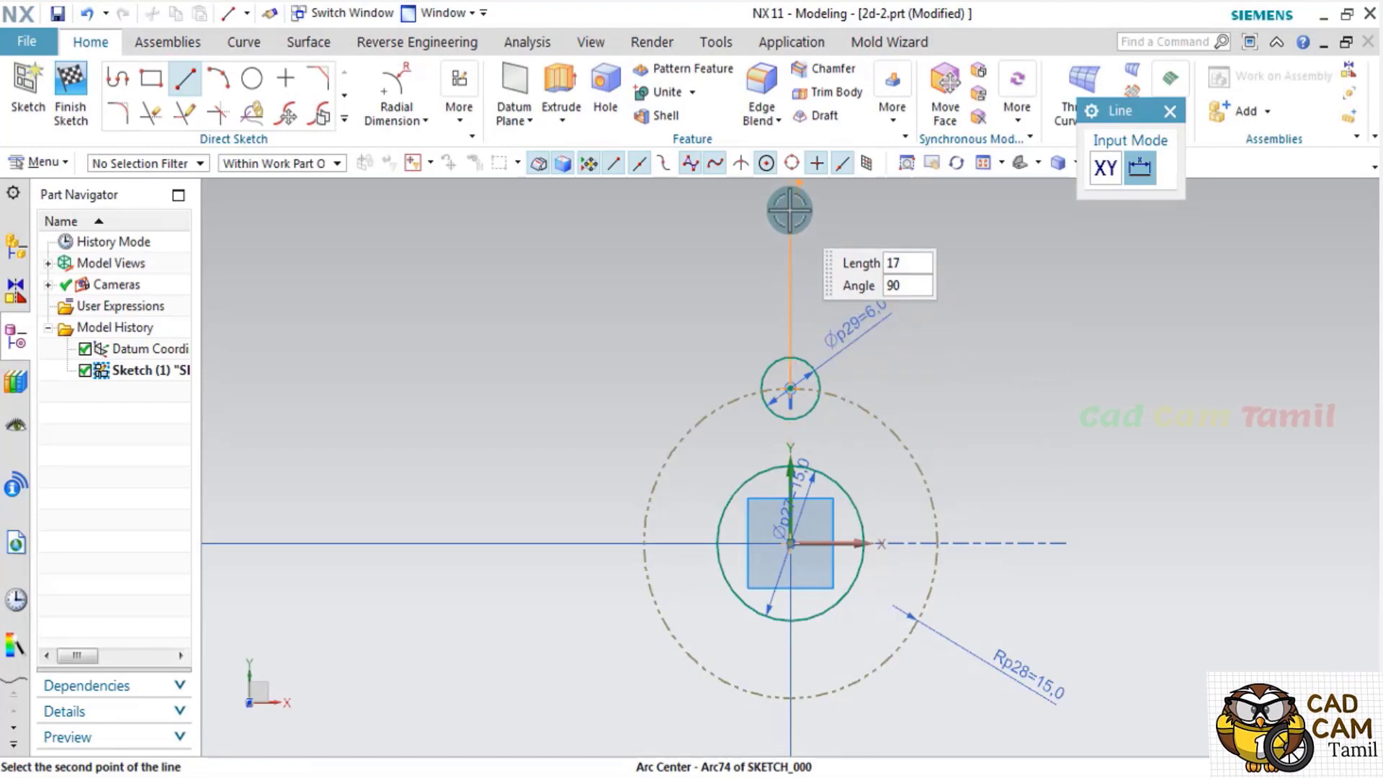
key(BackSpace)
text(2)
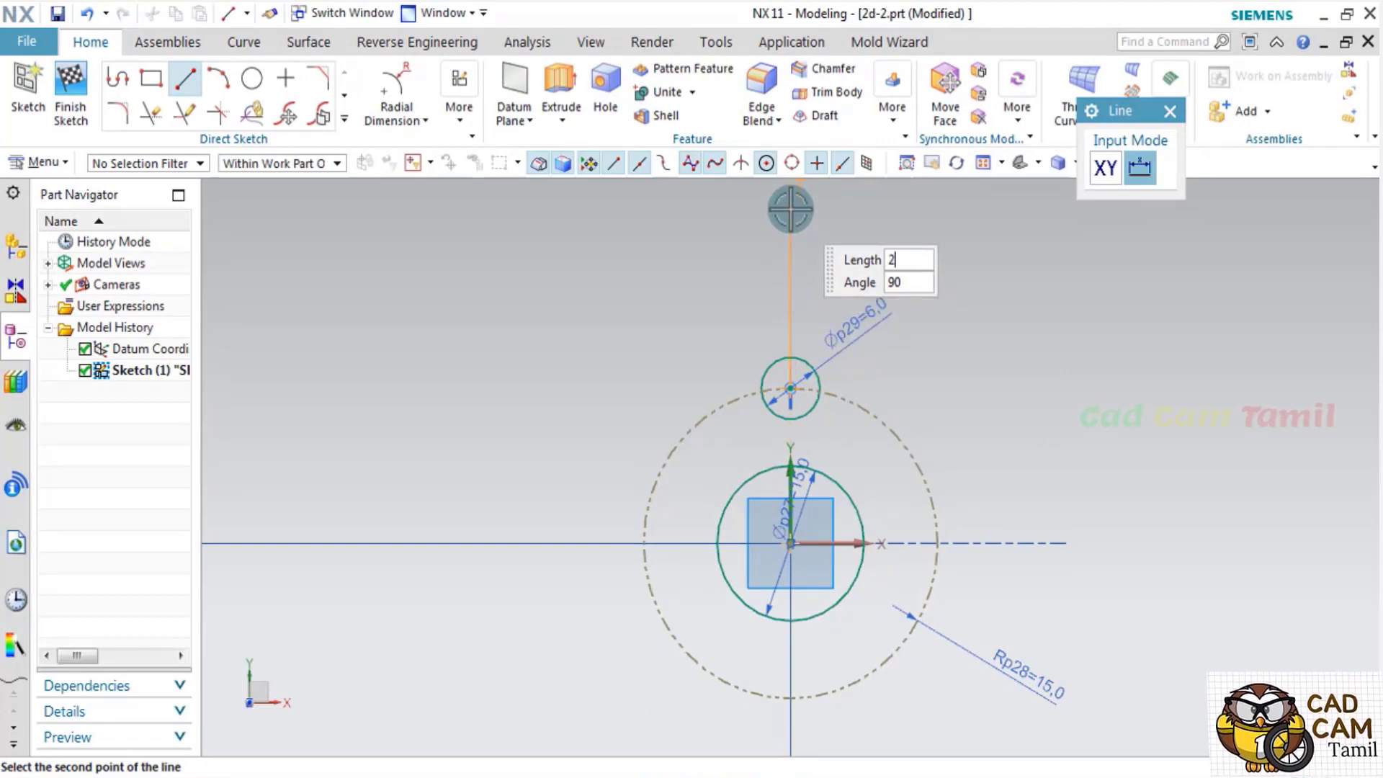
text(5)
key(Return)
key(Escape)
scroll(827, 329, down, 1)
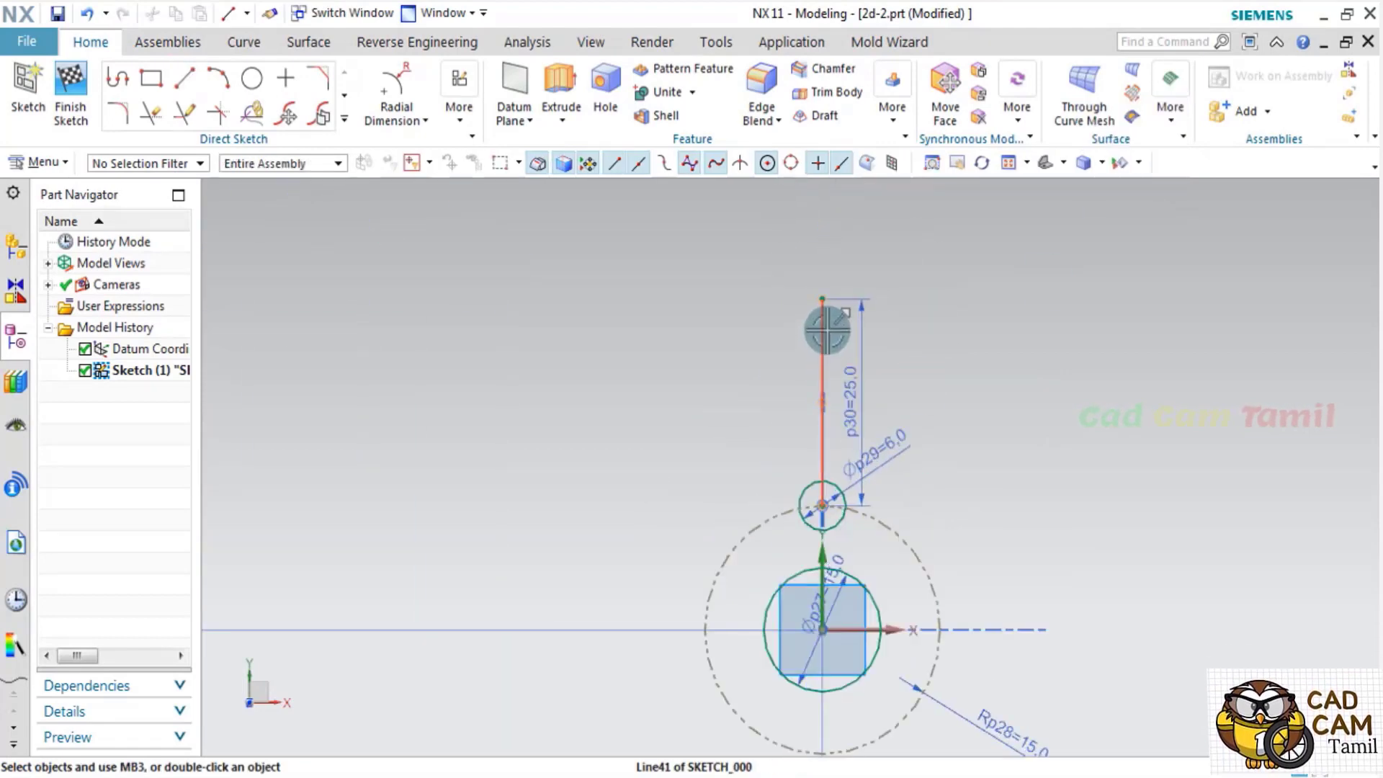
Convert the 25 mm line into a reference centreline.
right_click(827, 330)
click(913, 401)
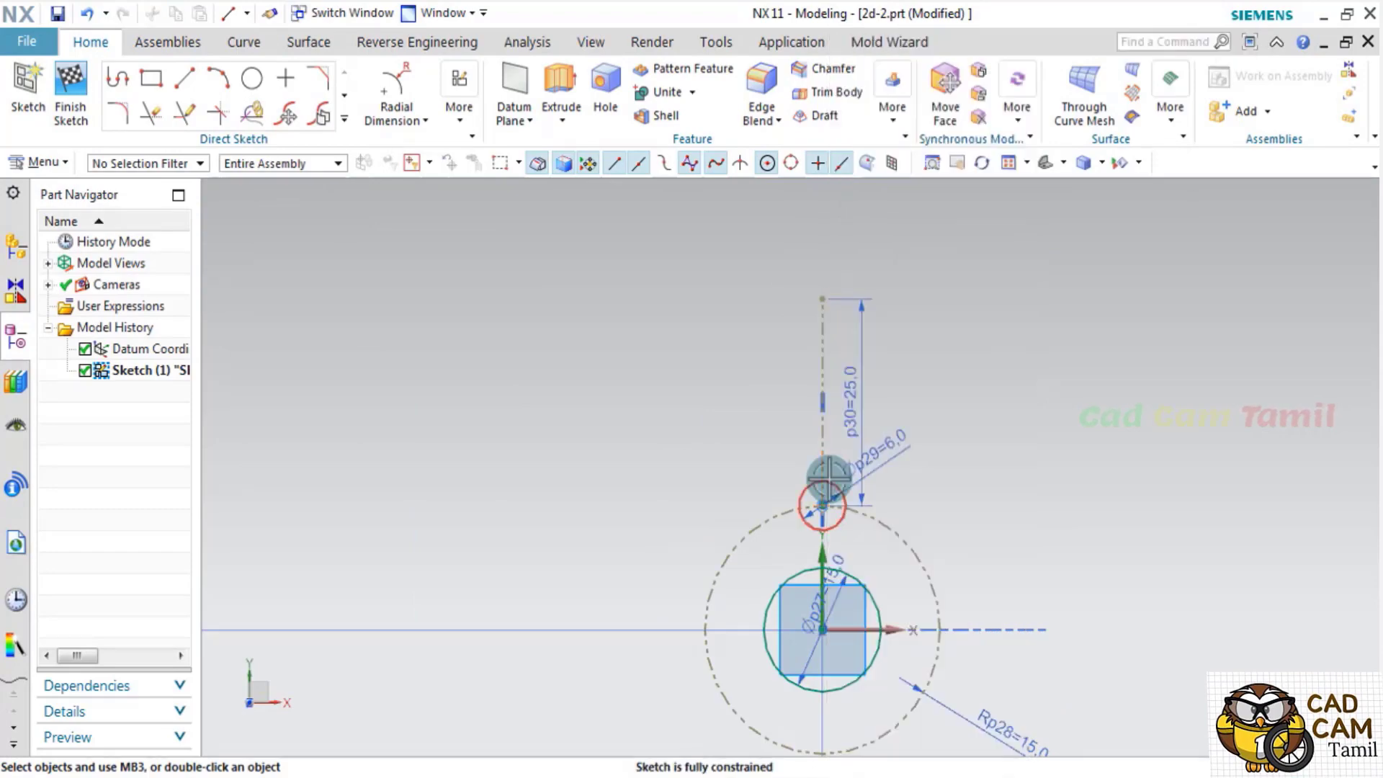
scroll(828, 472, up, 2)
scroll(828, 494, down, 2)
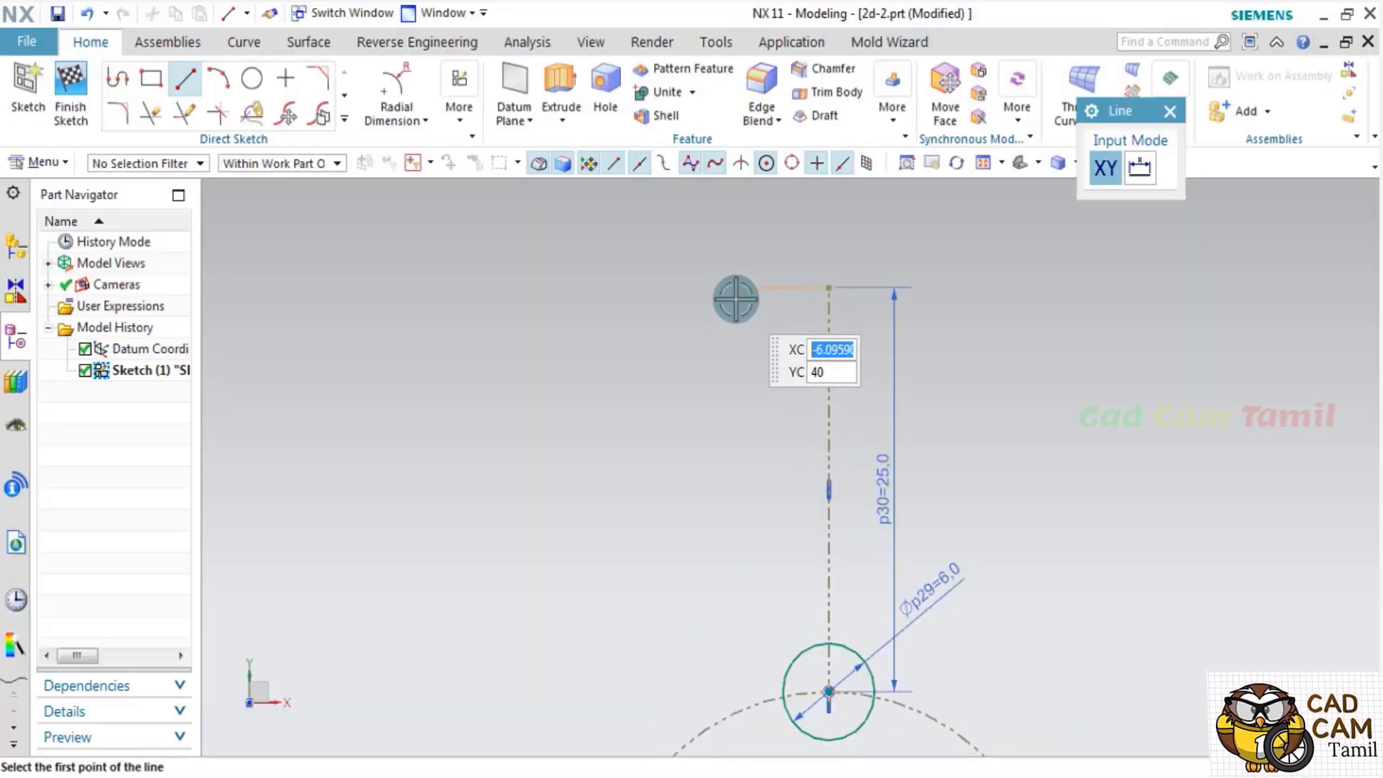
Draw a vertical line at 90° from the Ø6 circle's left side.
click(781, 683)
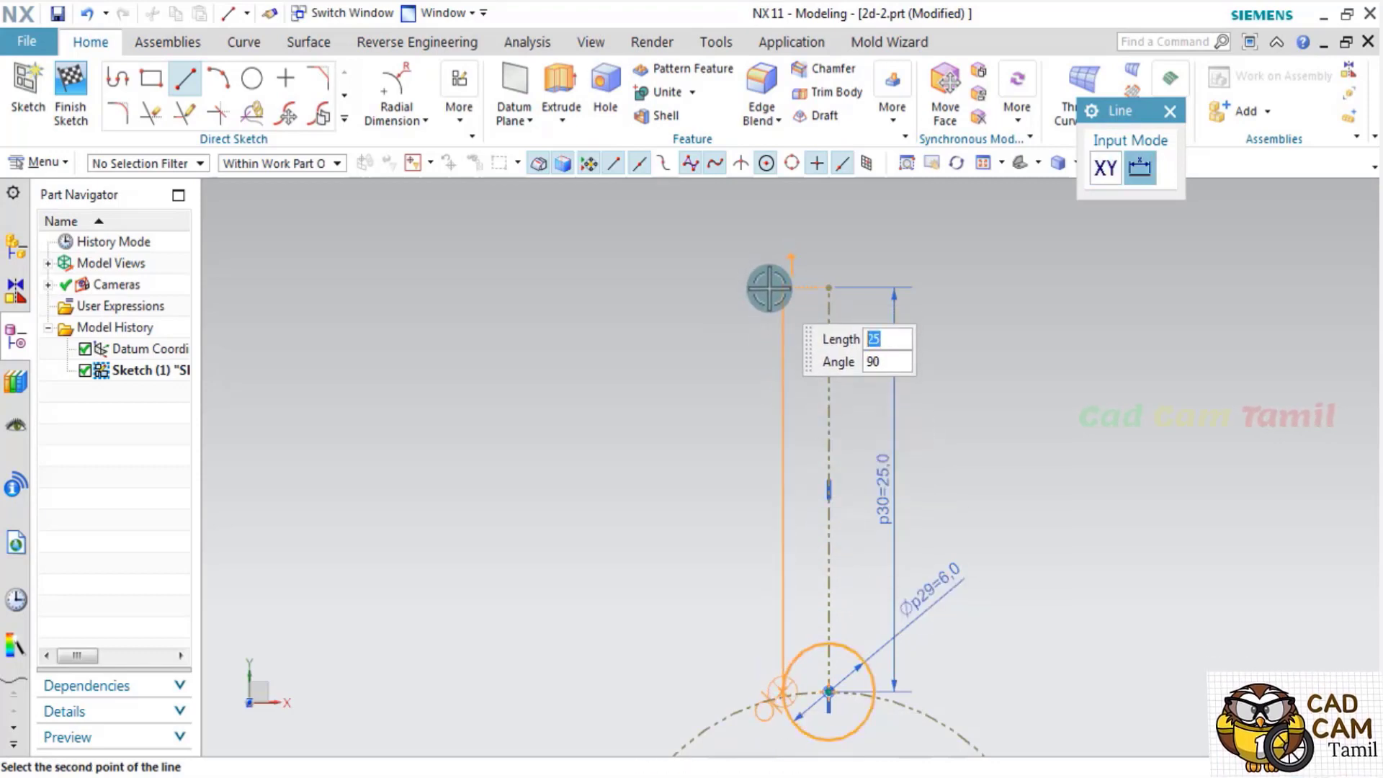
key(Tab)
text(90)
key(Tab)
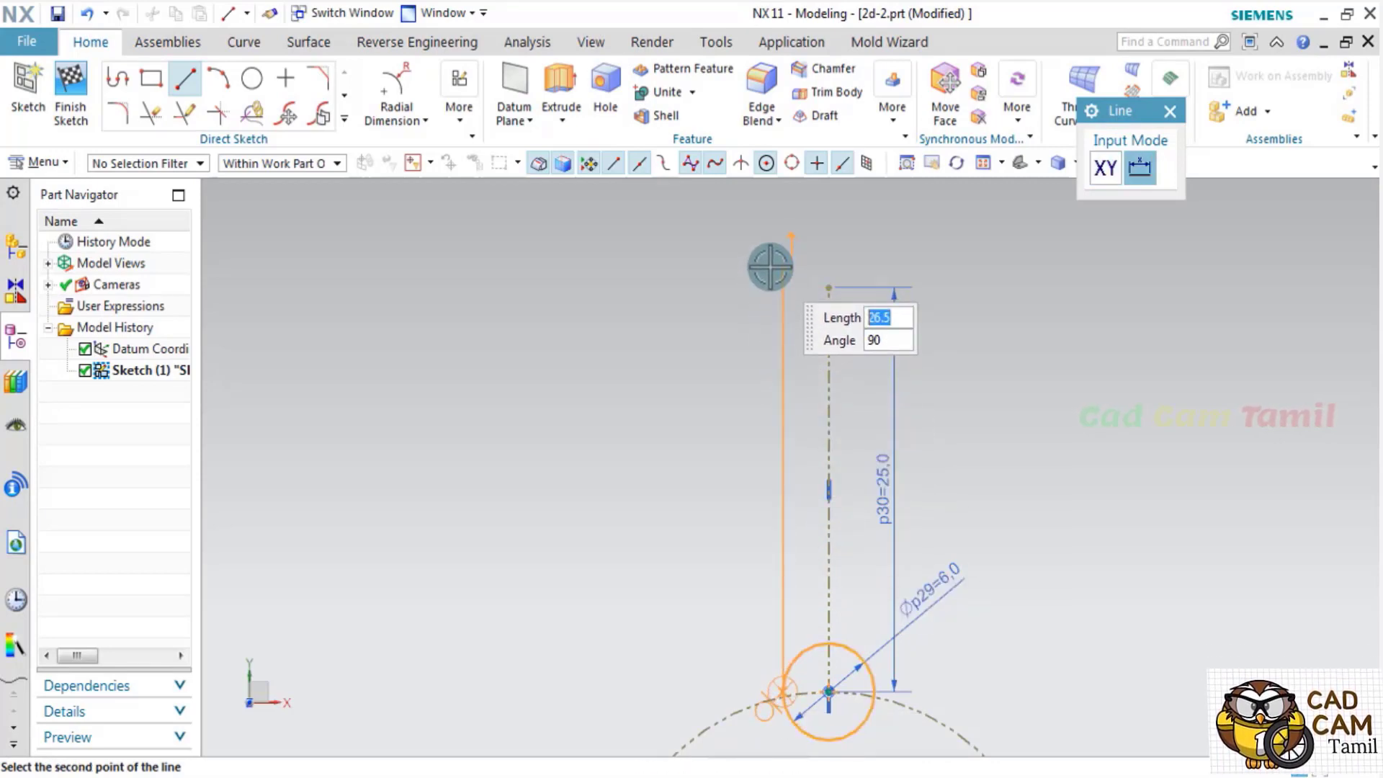
key(Return)
key(Escape)
Horizontally align the new line's top with the centreline's top end.
shift+middle_drag(1005, 270, 915, 331)
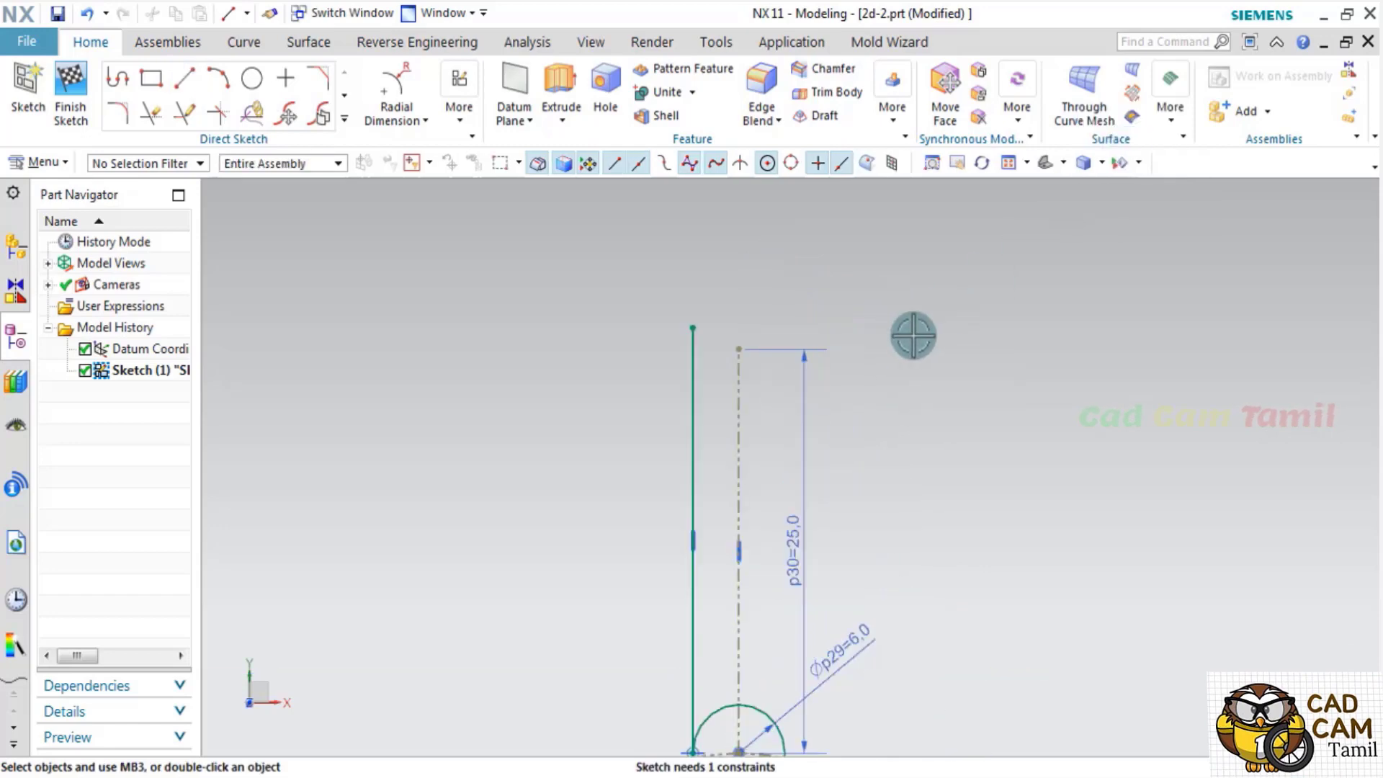
key(c)
click(690, 330)
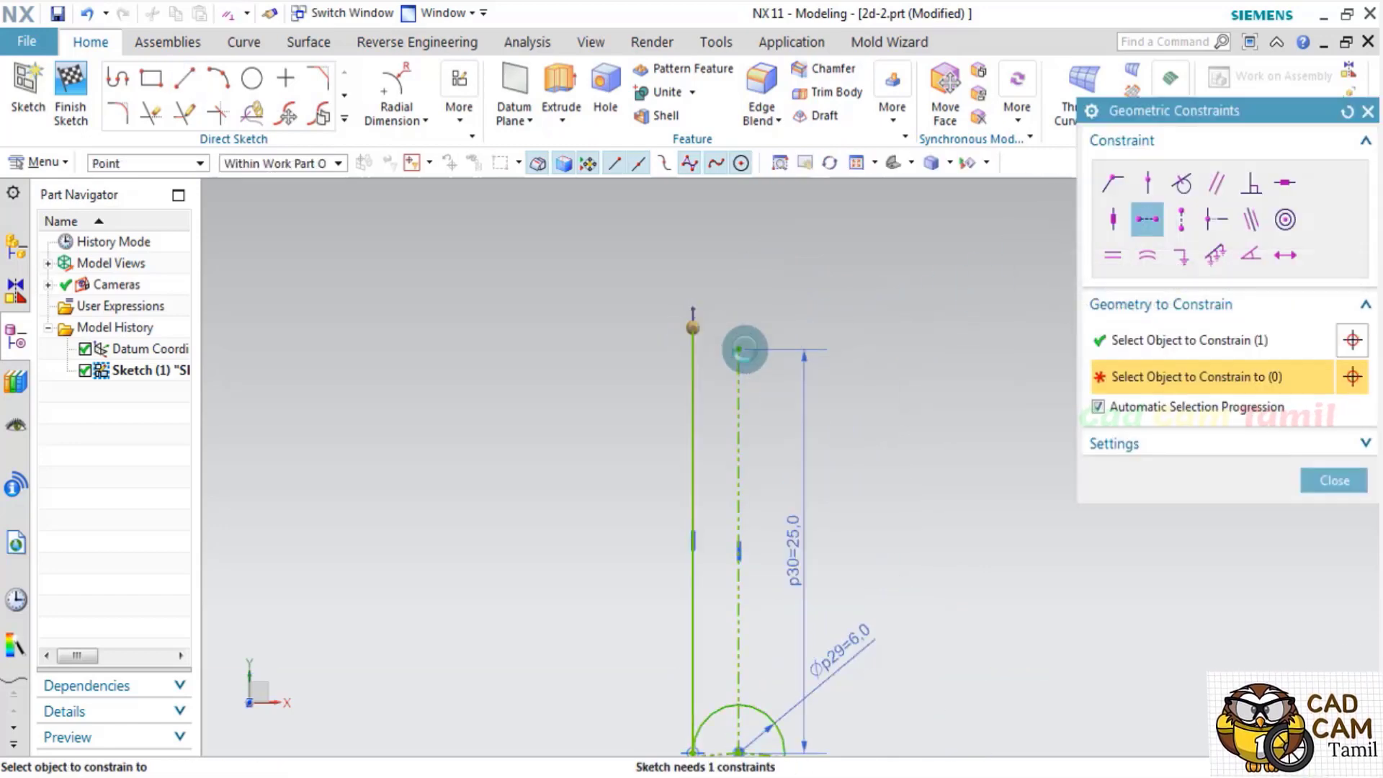
click(788, 361)
scroll(725, 355, up, 2)
scroll(788, 333, down, 4)
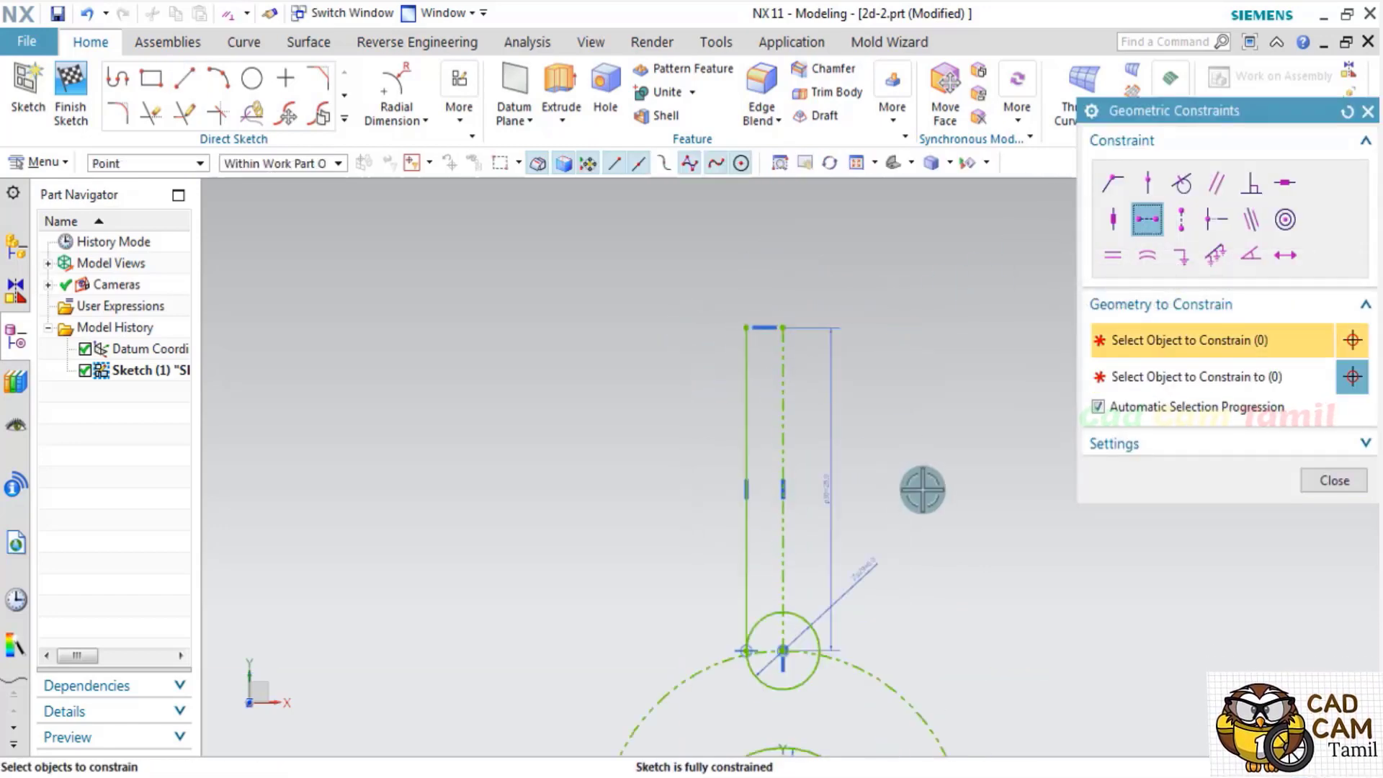
middle_click(1255, 510)
scroll(679, 456, down, 1)
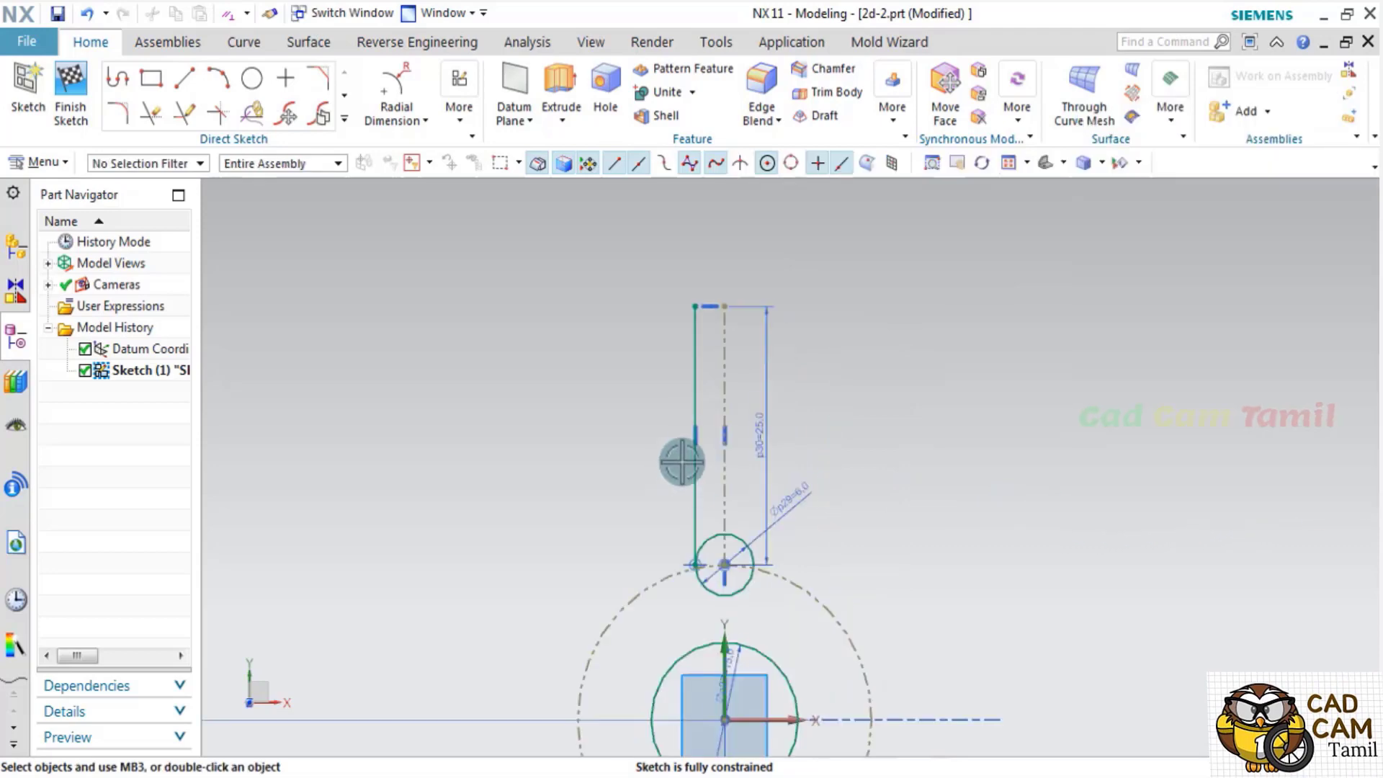
Mirror Curve the left slot line across the vertical centreline onto its right side.
click(345, 121)
click(121, 292)
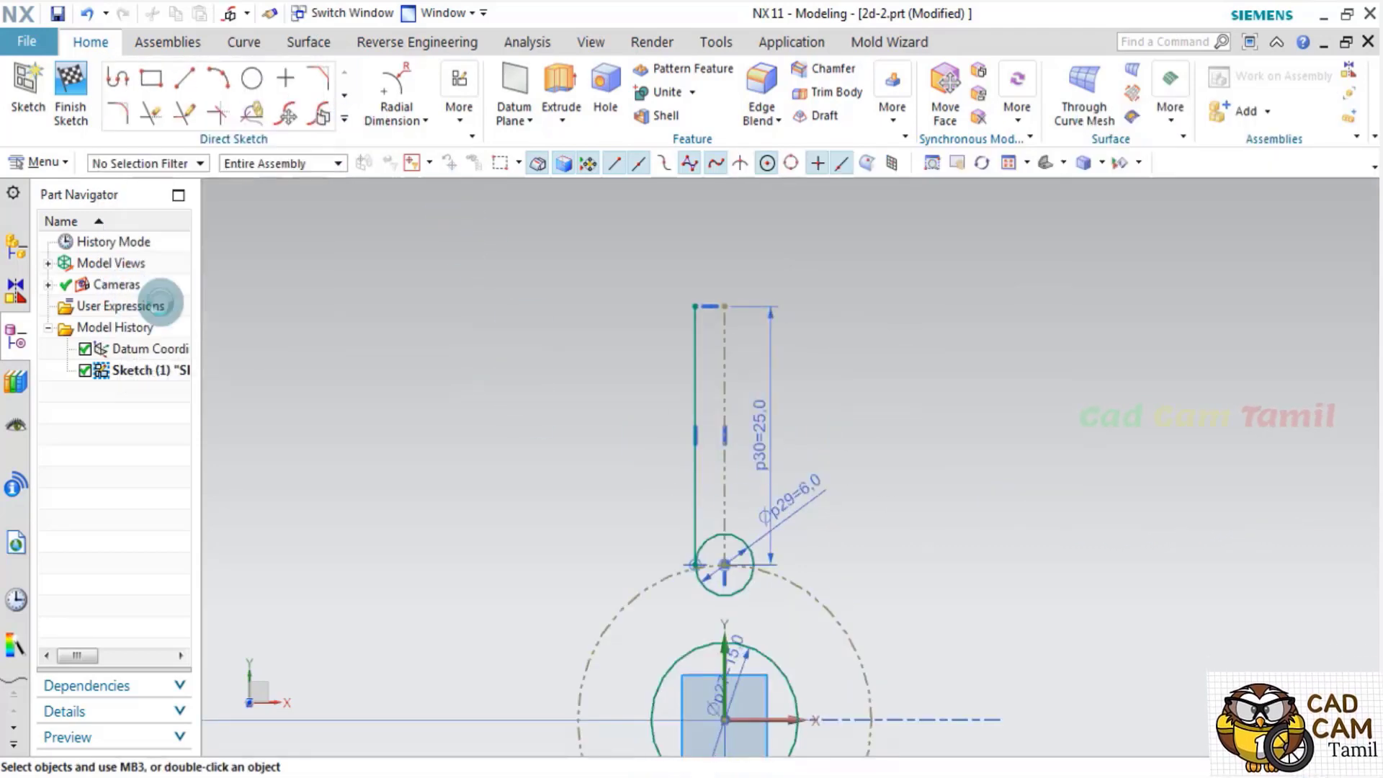
click(695, 436)
click(723, 371)
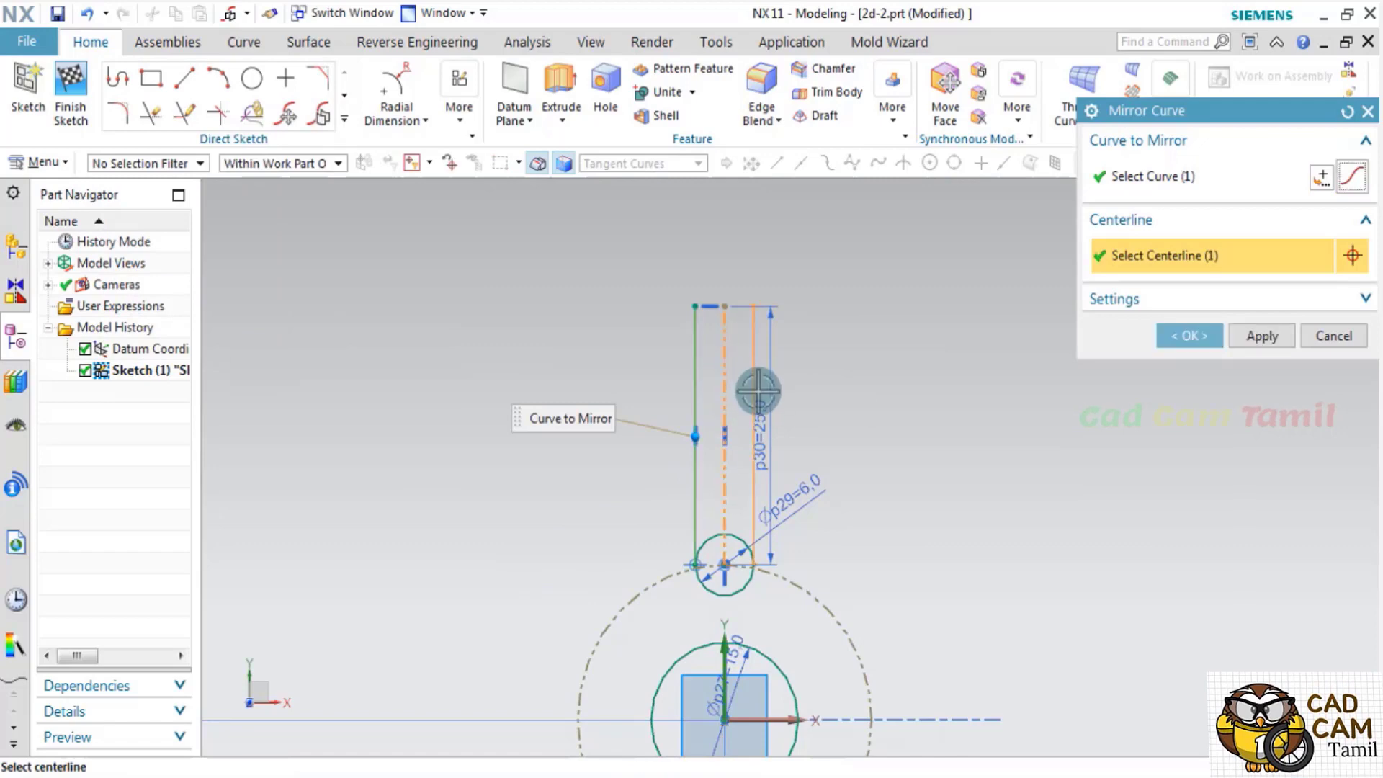
click(1181, 337)
scroll(771, 497, down, 2)
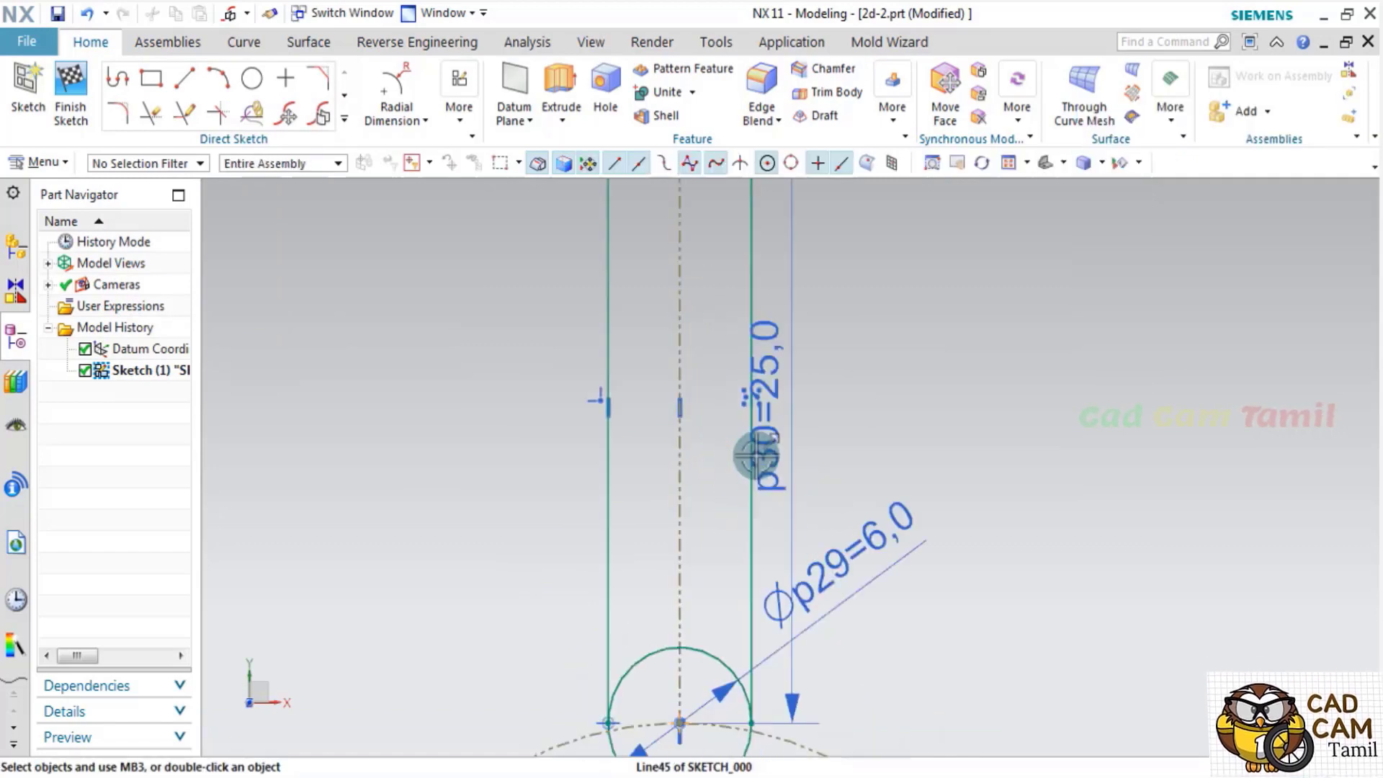
shift+middle_drag(749, 464, 818, 454)
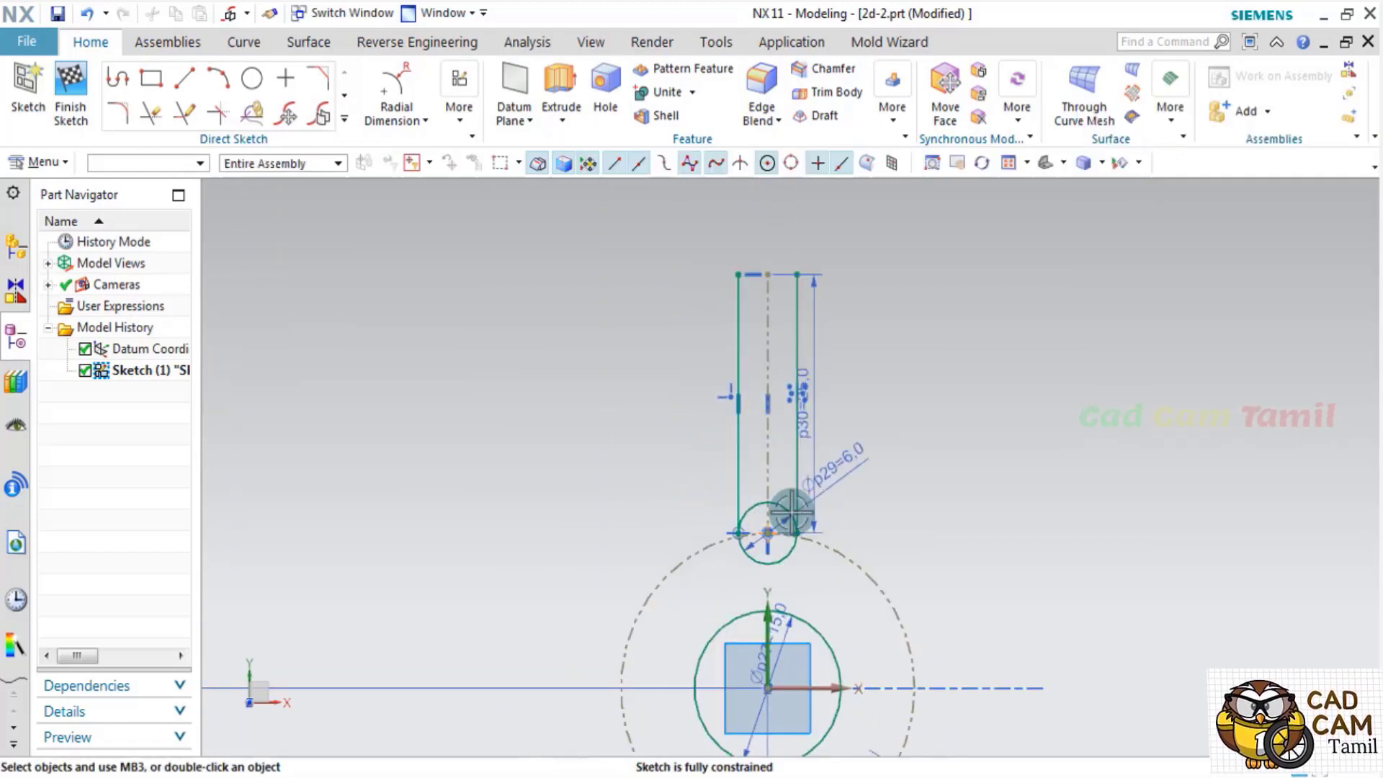
scroll(818, 443, up, 2)
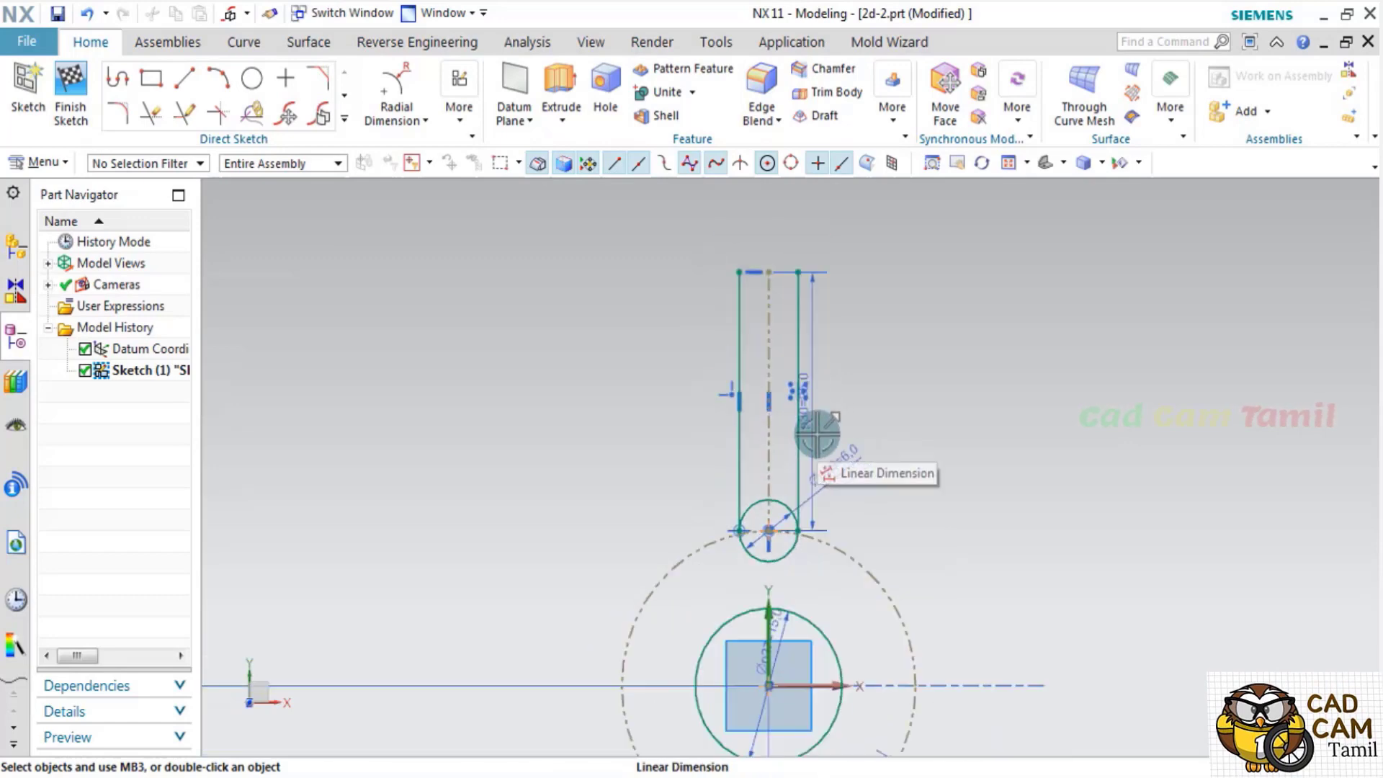
Delete the mirrored right-hand slot side line.
key(l)
scroll(819, 397, up, 2)
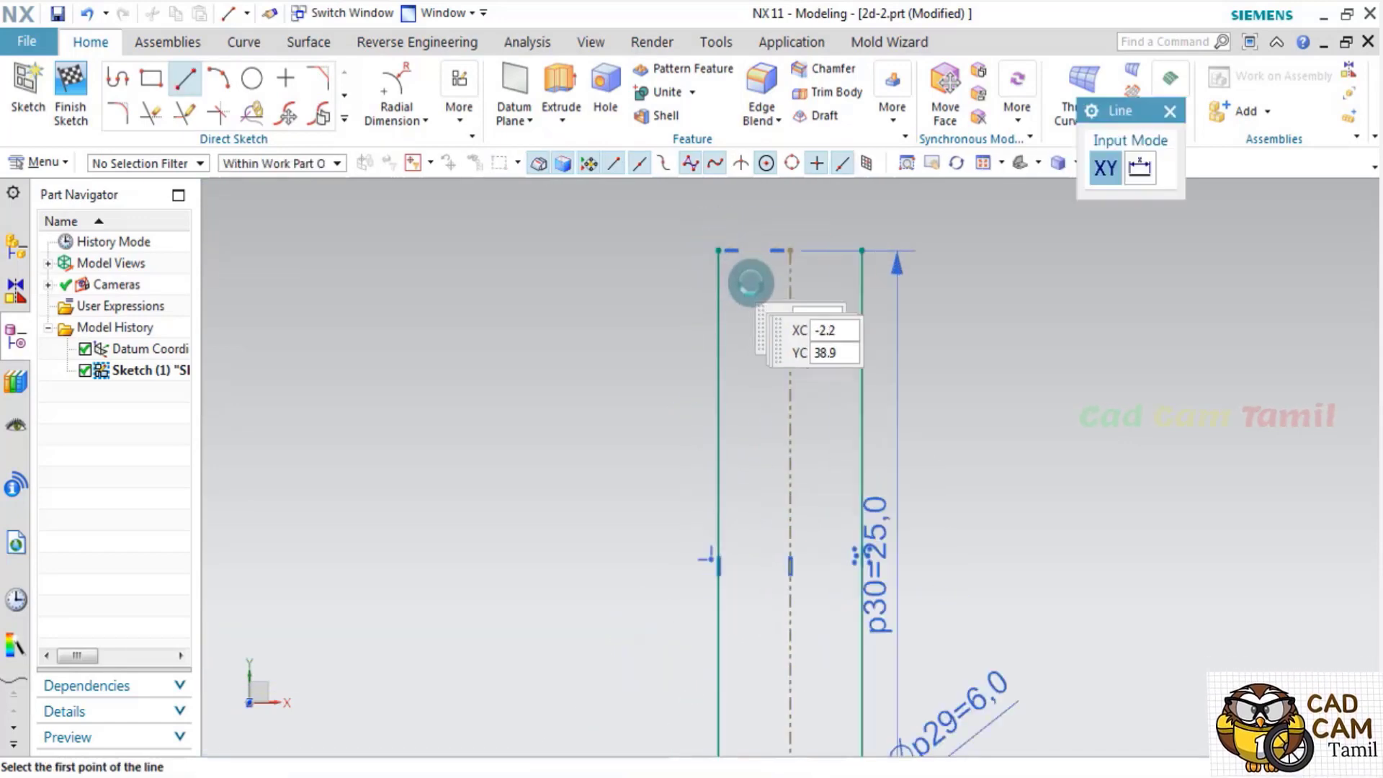
click(719, 251)
click(1170, 111)
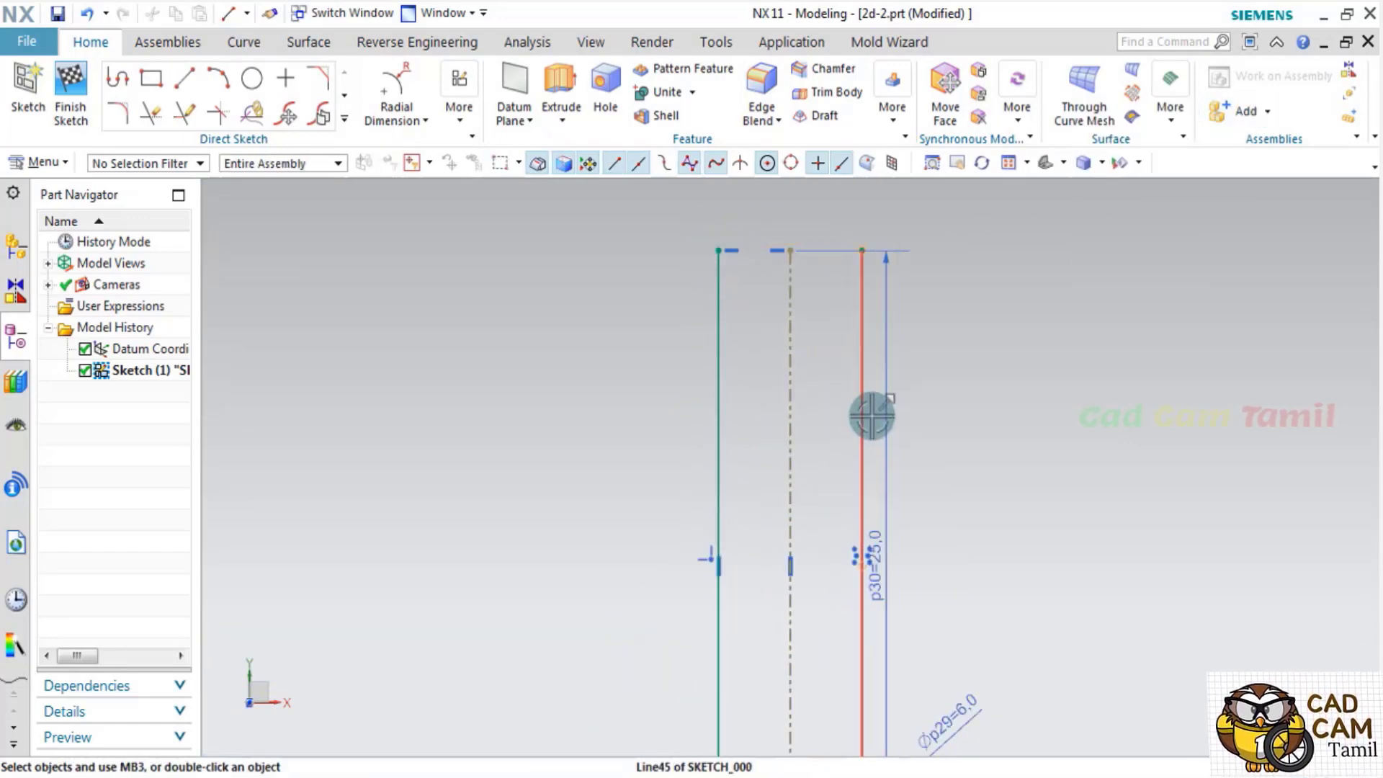
right_click(863, 410)
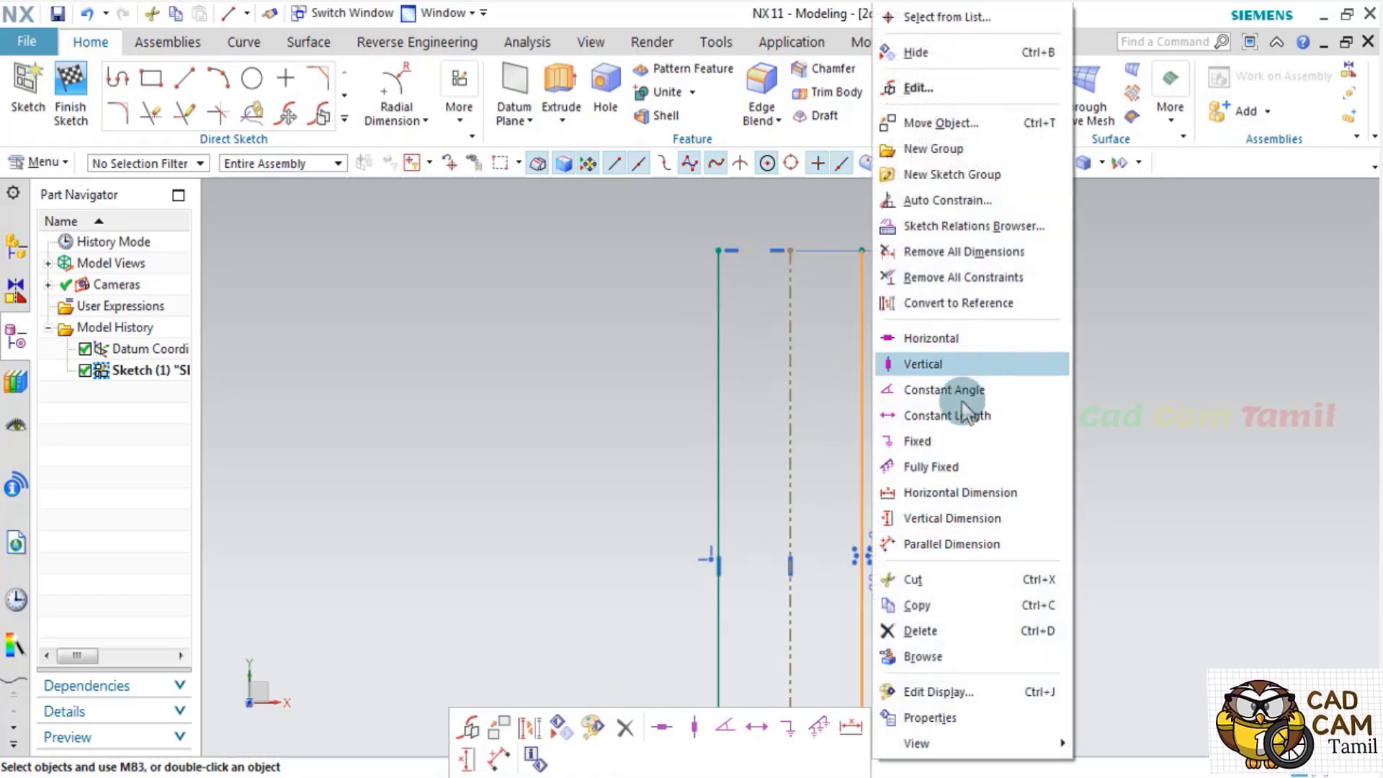
click(922, 631)
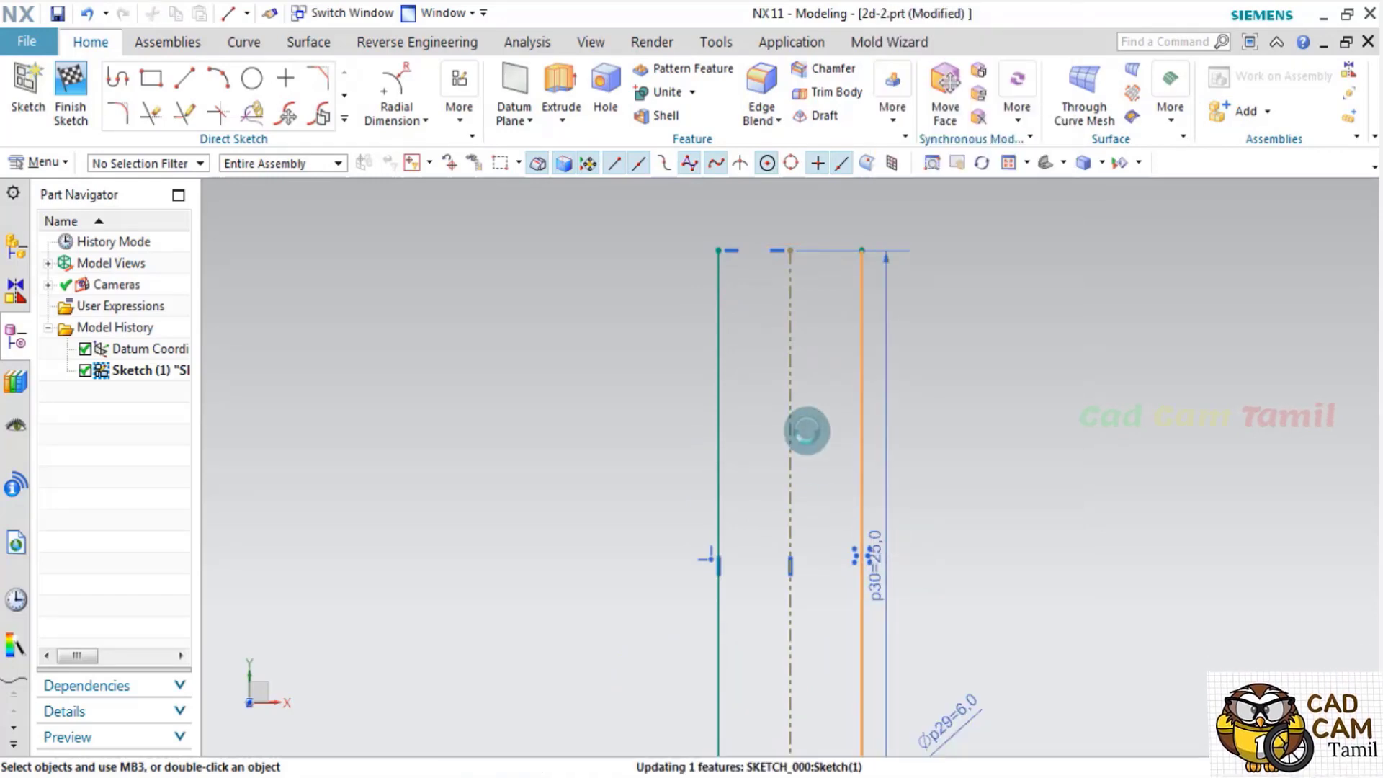
Draw a short horizontal line from the left slot line's top to the centreline.
click(186, 83)
click(781, 294)
scroll(726, 287, up, 3)
click(747, 296)
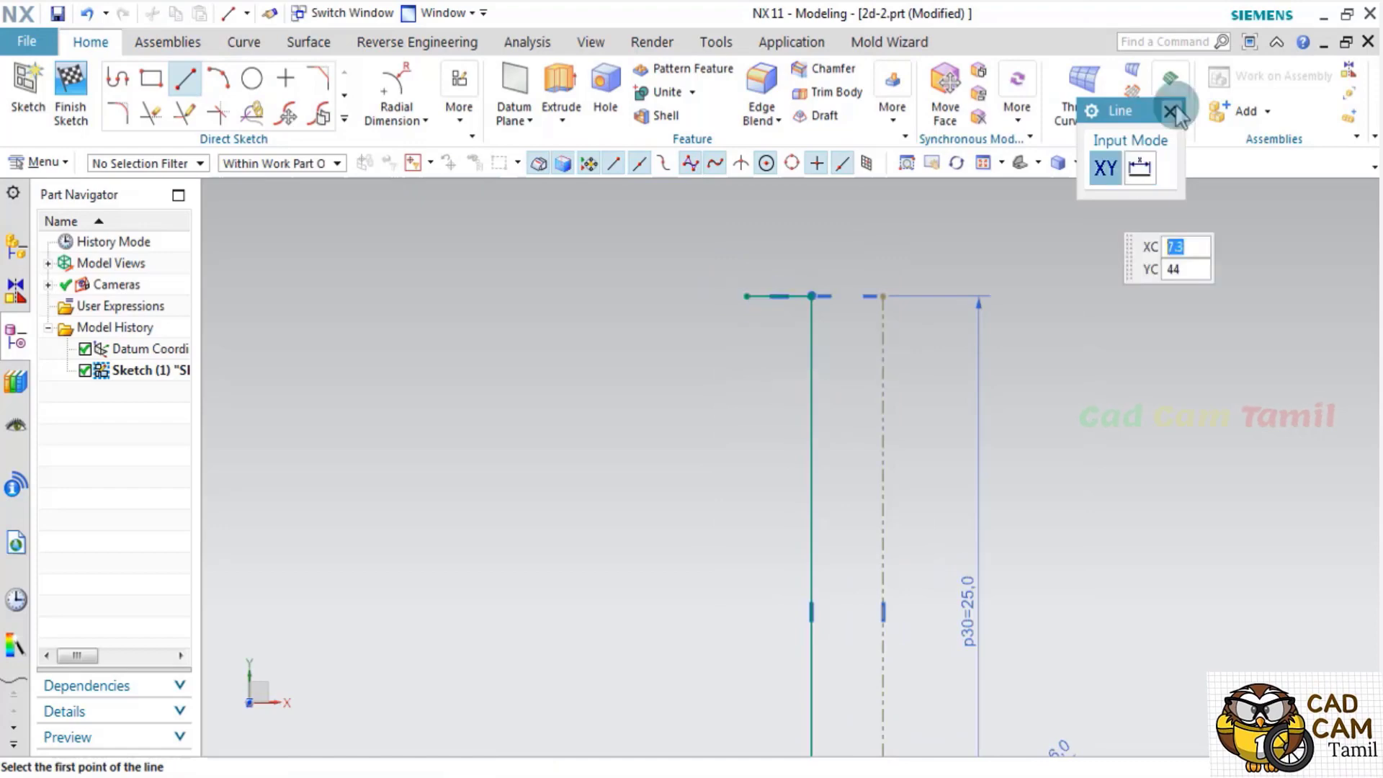
click(1171, 112)
Mirror the left side line and short top line across the centreline.
scroll(617, 402, down, 3)
click(344, 119)
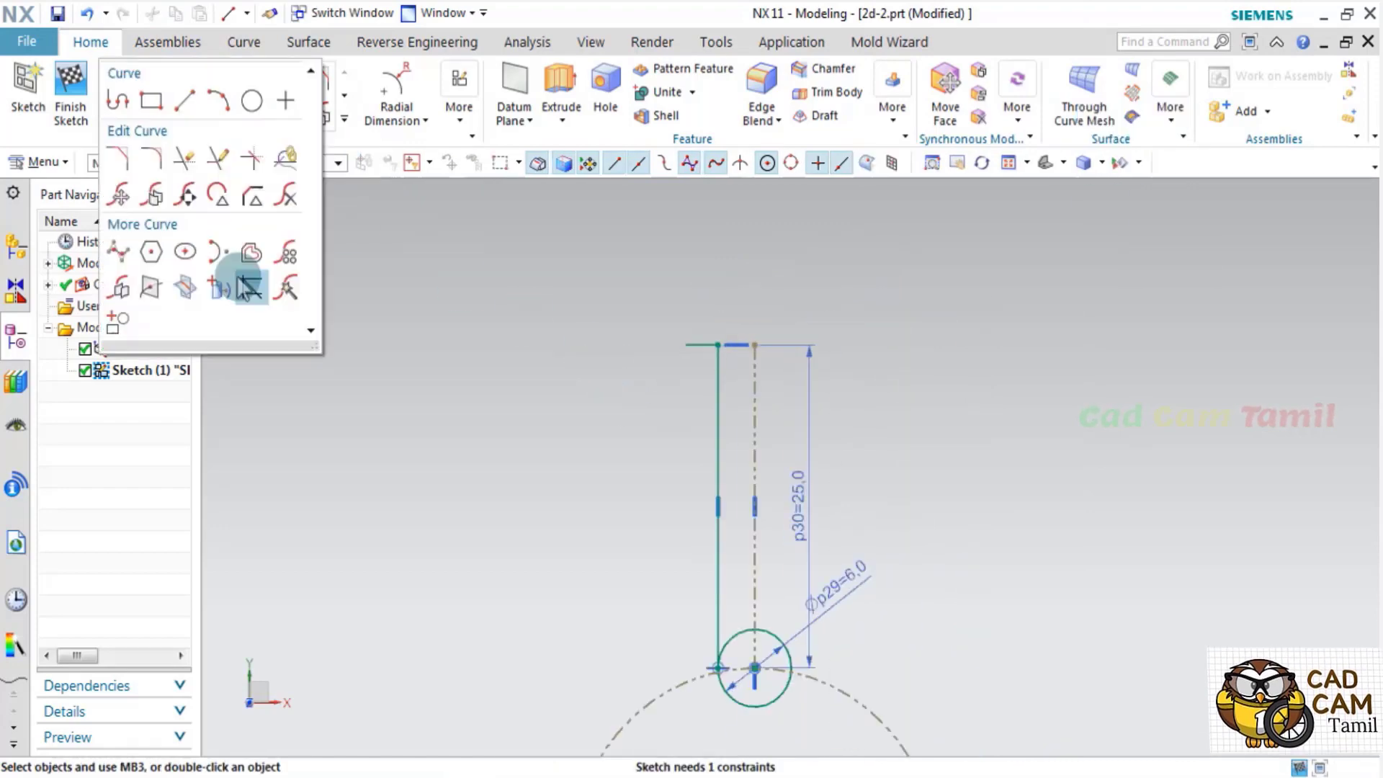
click(124, 288)
click(704, 345)
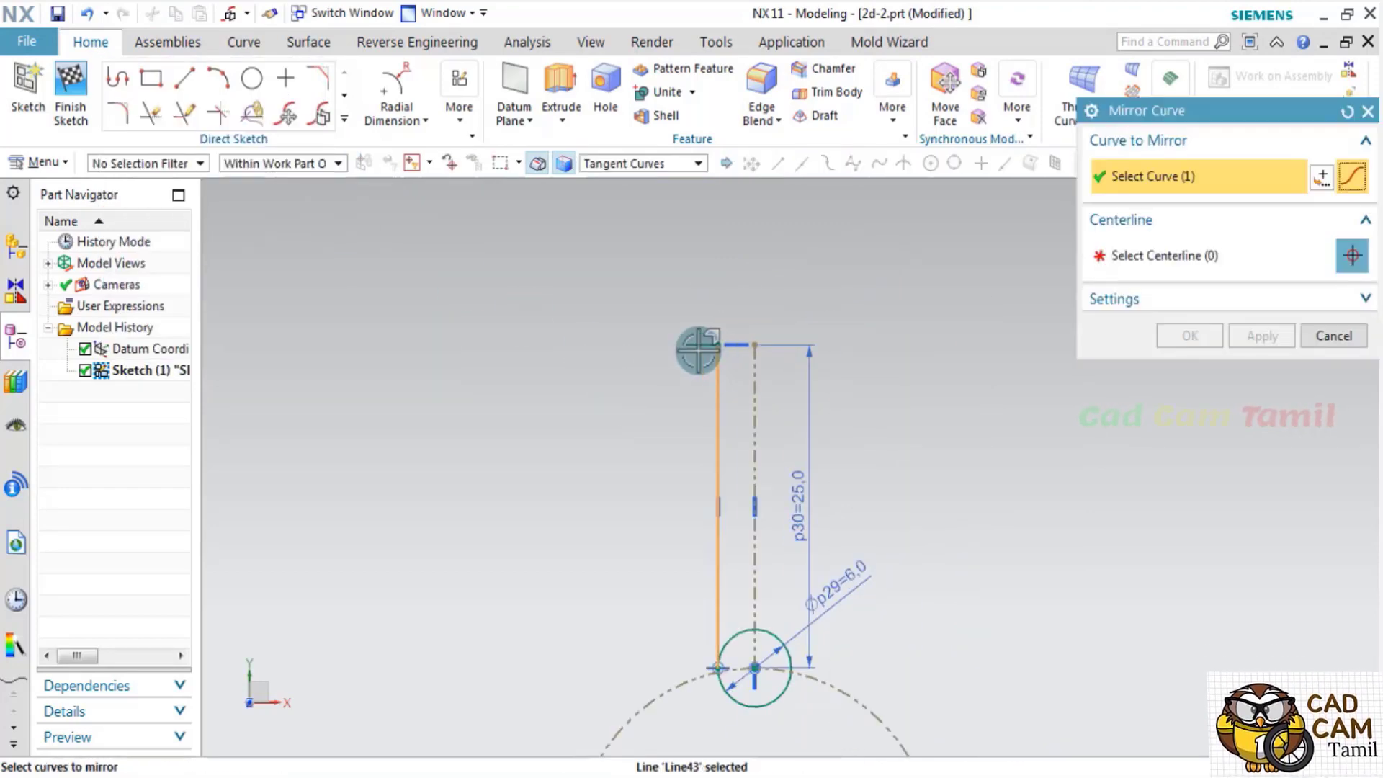
click(1190, 336)
click(396, 116)
click(411, 142)
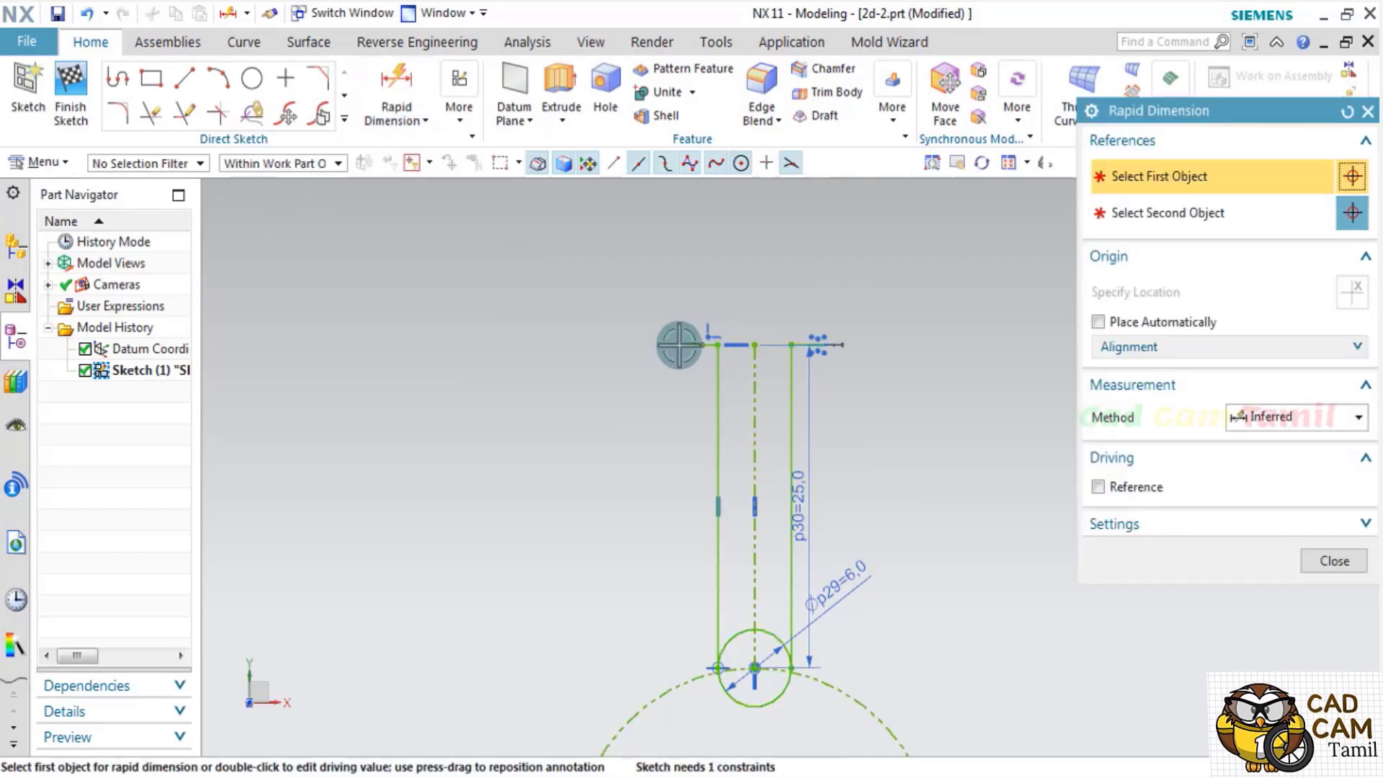
Dimension the distance between the two slot side lines as 10.
click(683, 345)
click(824, 344)
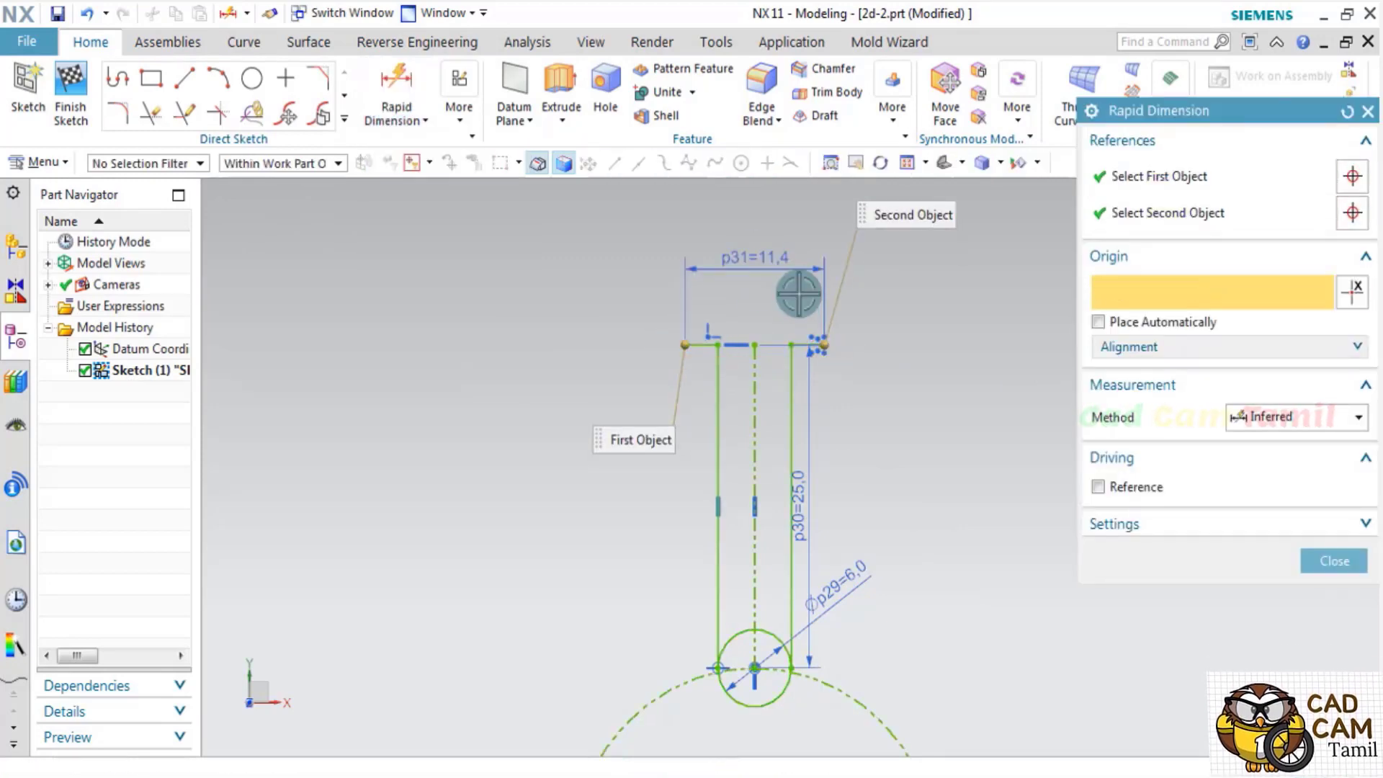
click(755, 257)
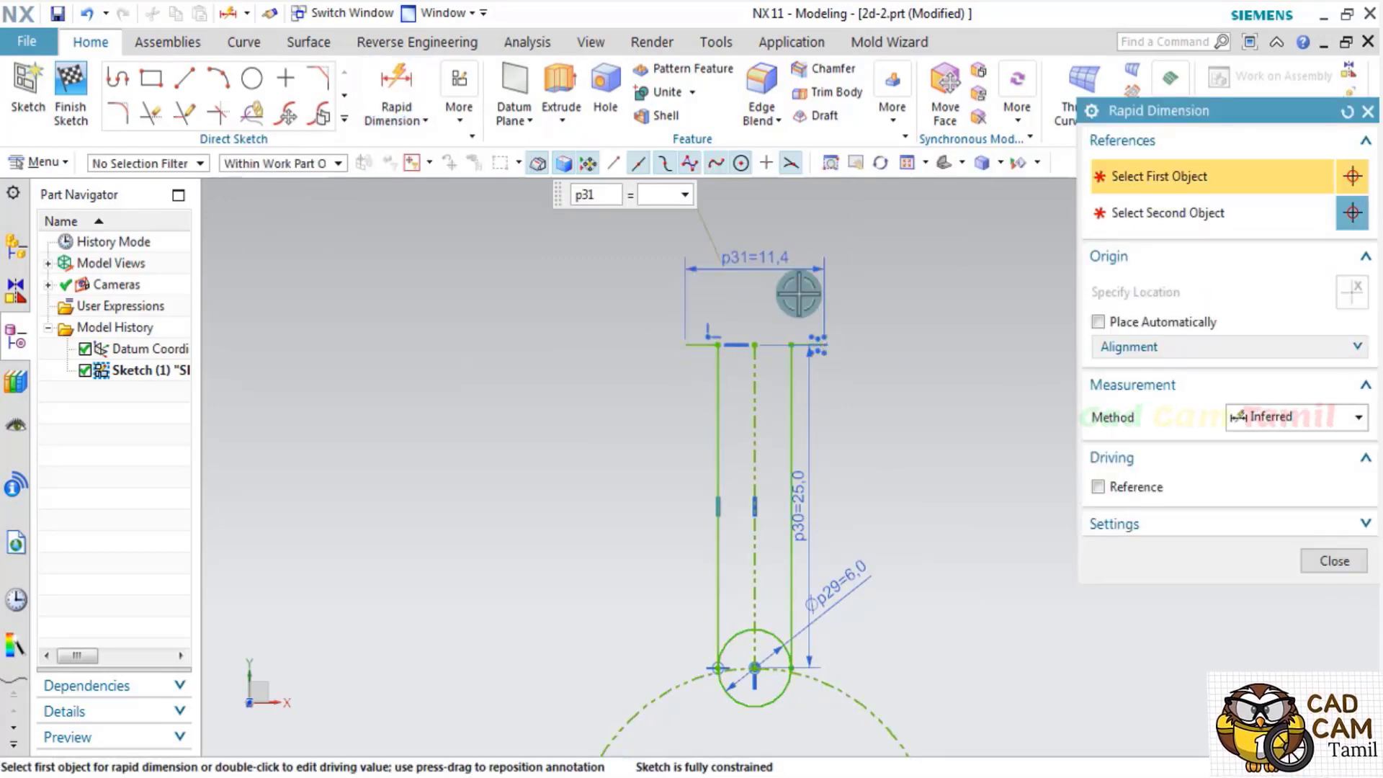
text(10)
key(Return)
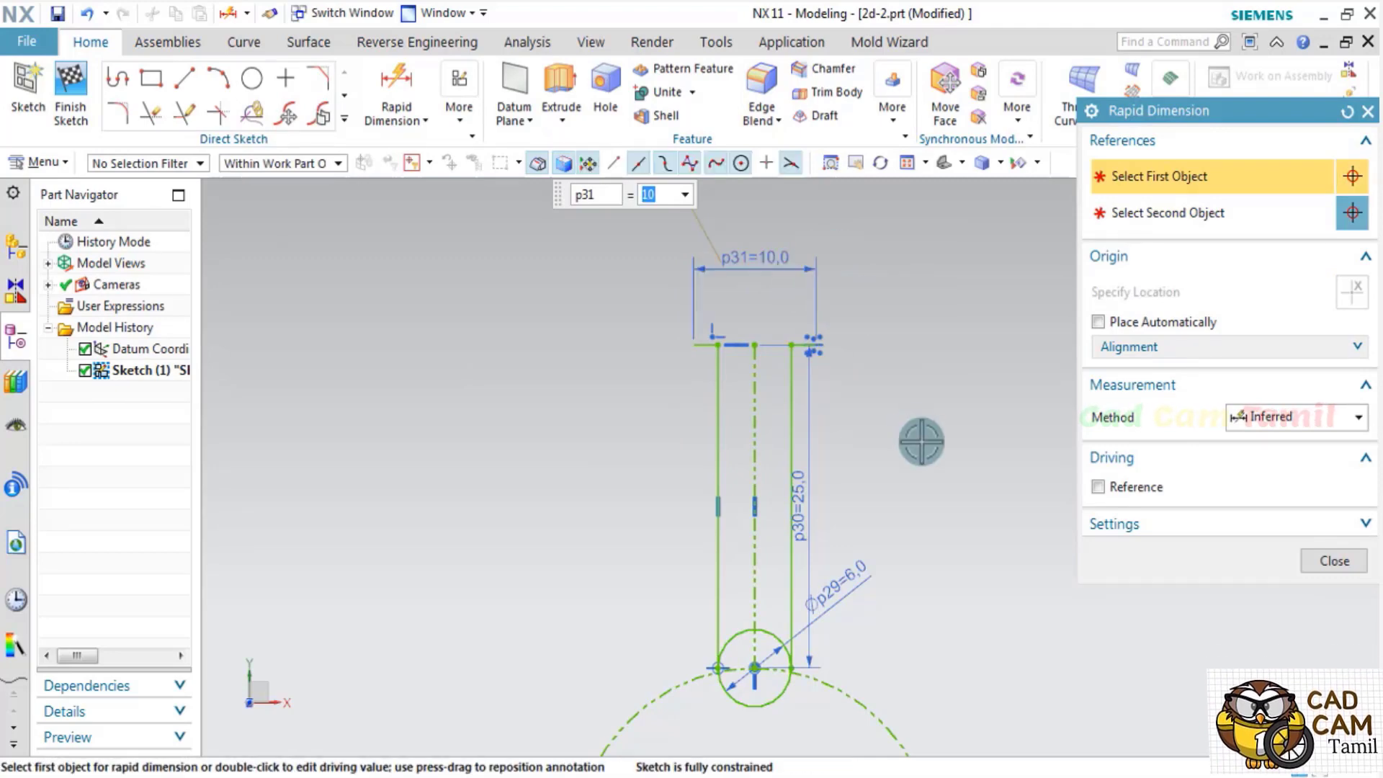
click(1335, 560)
scroll(818, 324, up, 2)
scroll(842, 388, up, 2)
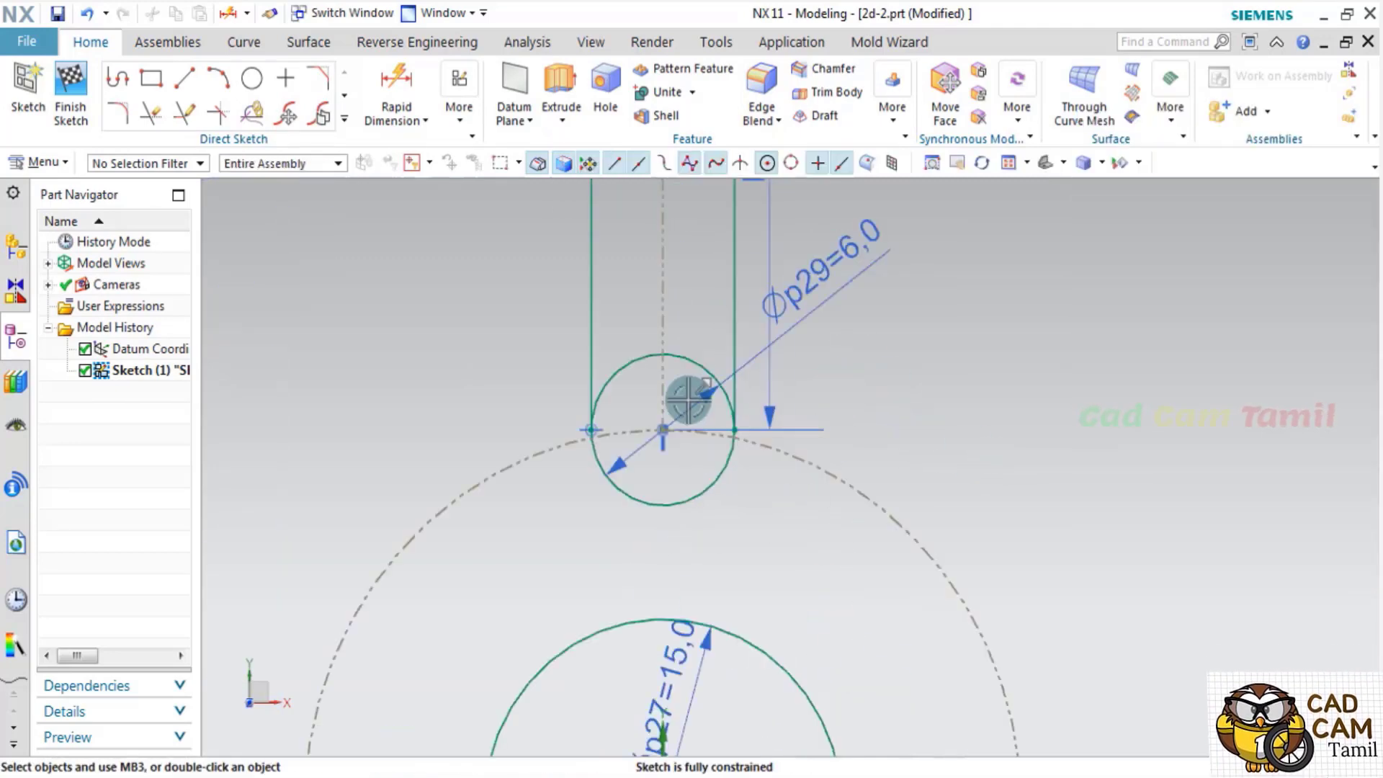
Quick Trim the small circle's upper arcs inside the slot, leaving a rounded U end.
click(155, 119)
click(626, 369)
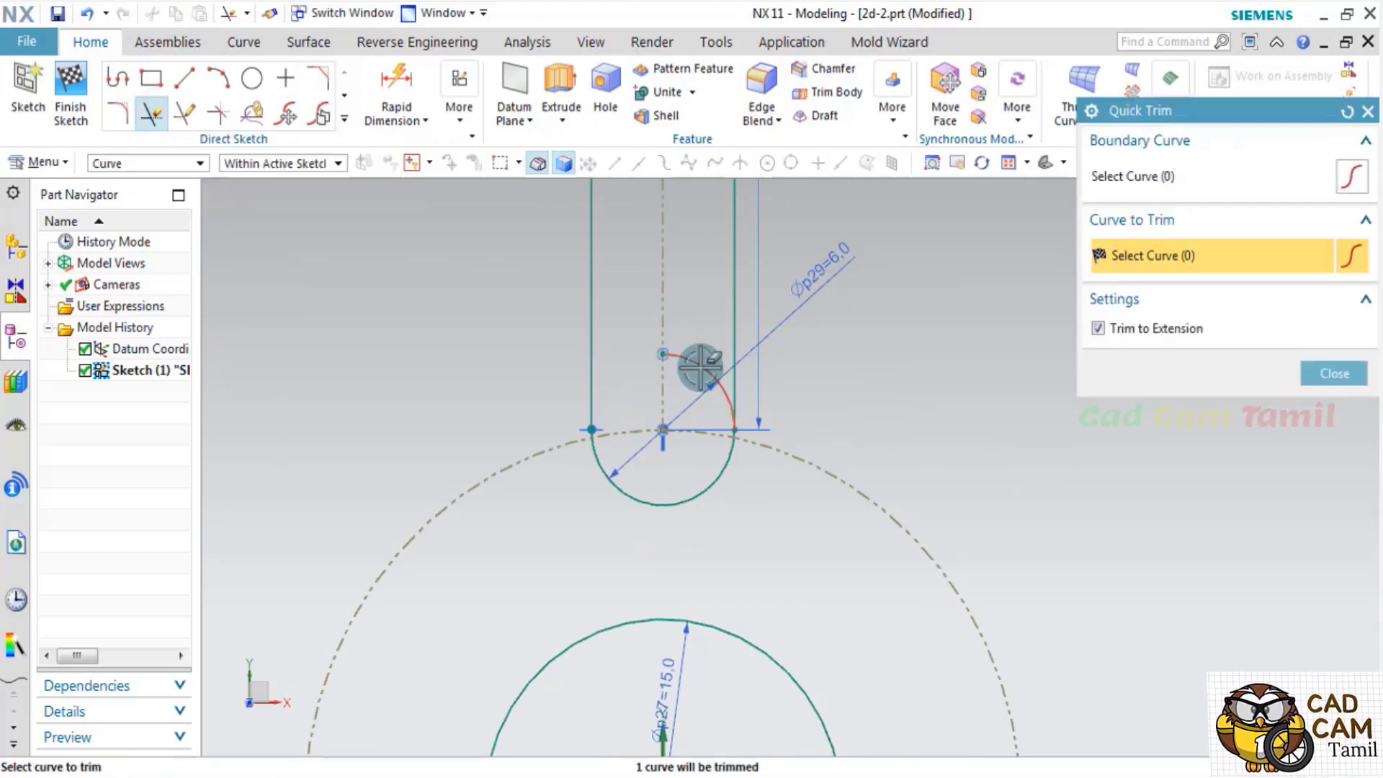
click(699, 367)
click(1326, 373)
key(c)
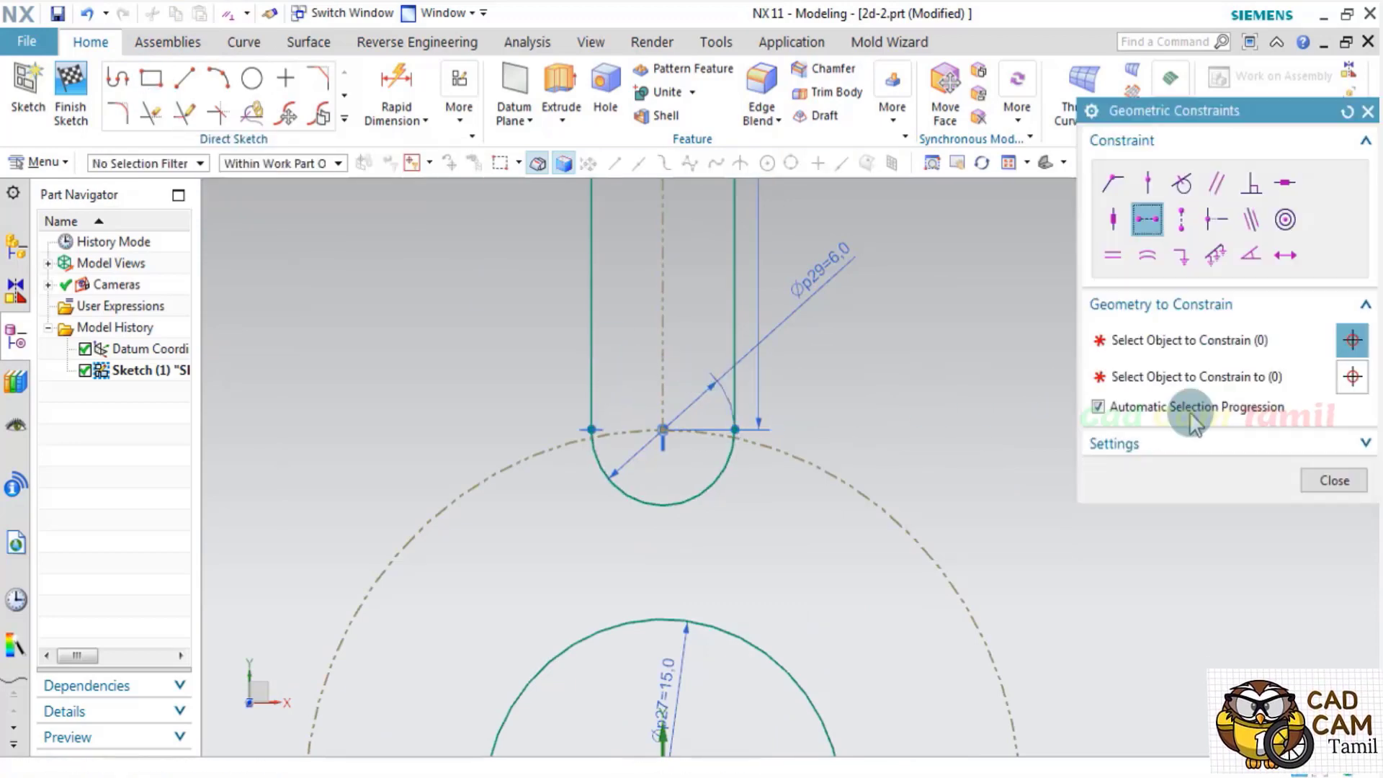
scroll(733, 489, down, 5)
scroll(745, 483, down, 1)
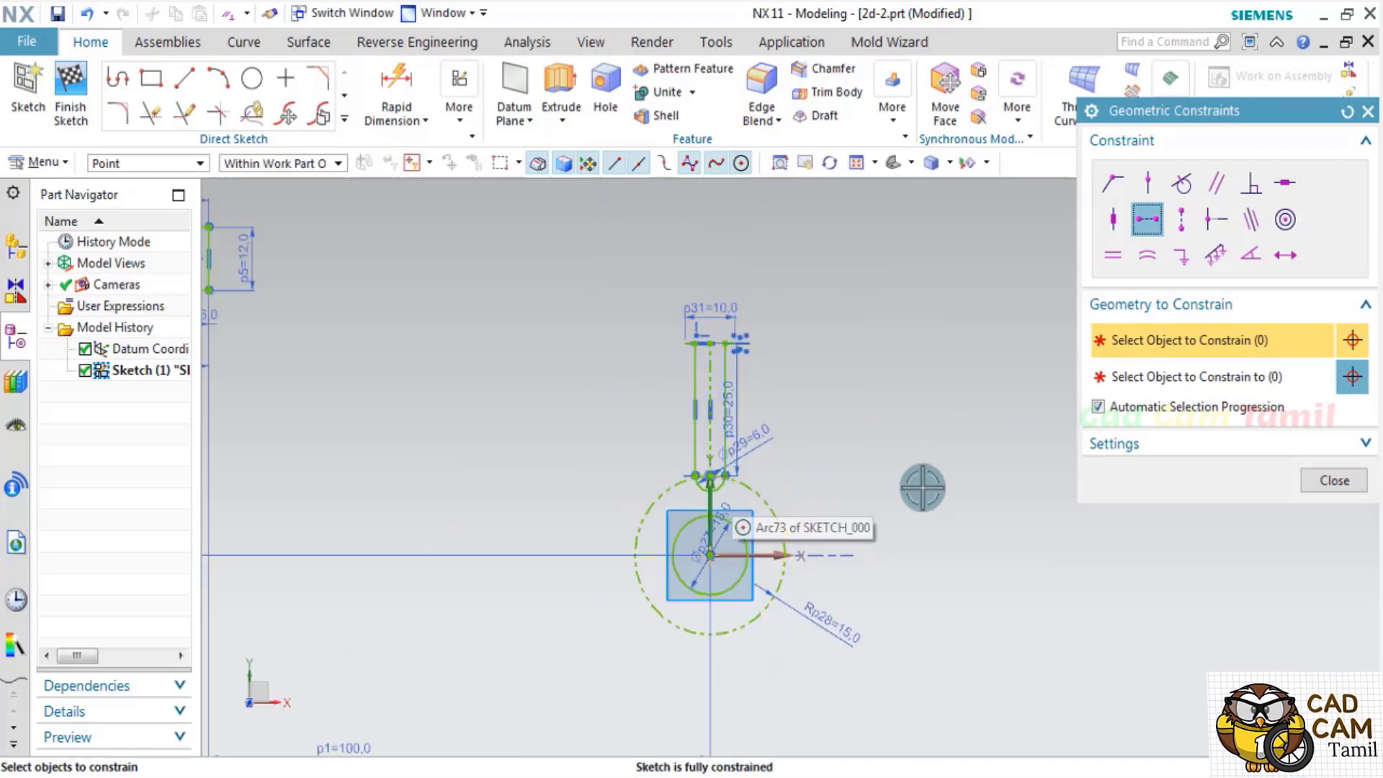
click(1333, 481)
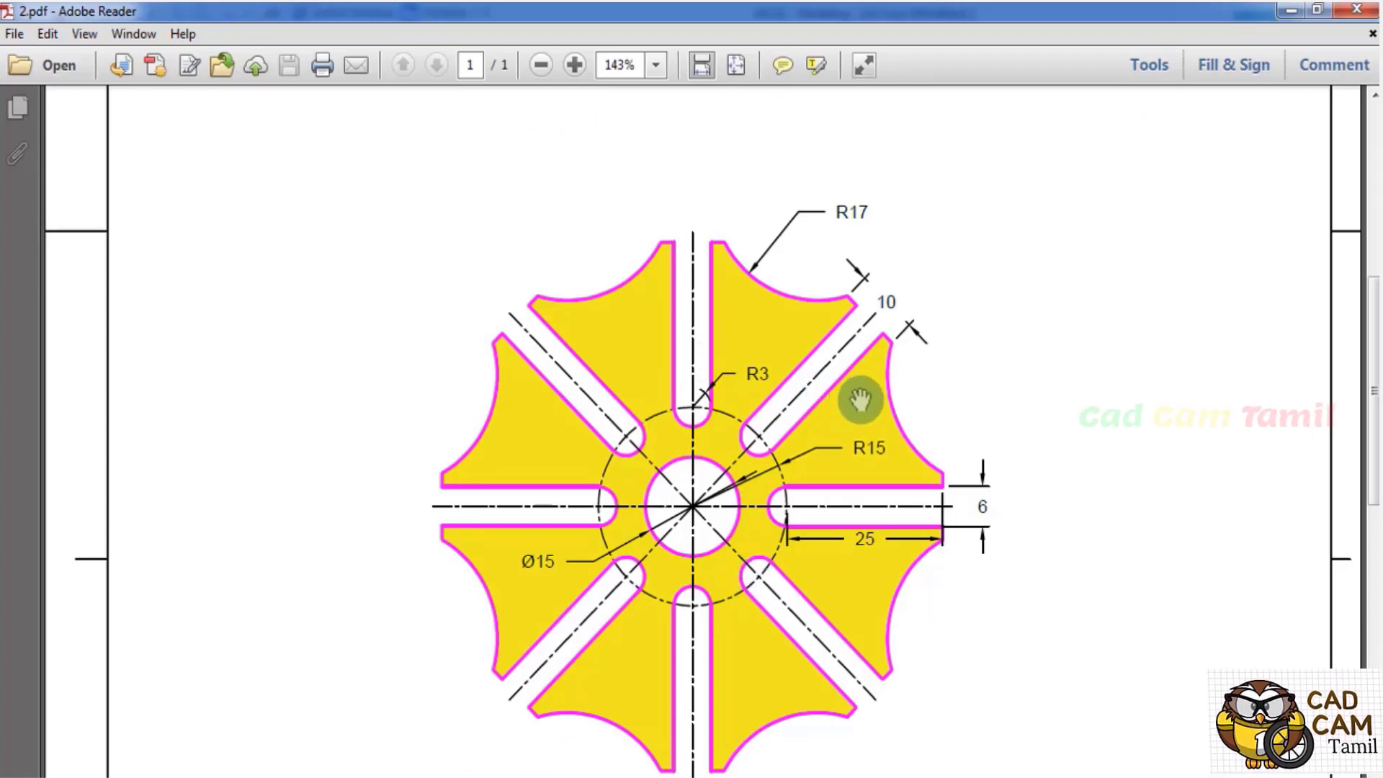
scroll(868, 392, up, 2)
scroll(893, 436, down, 1)
scroll(908, 425, down, 3)
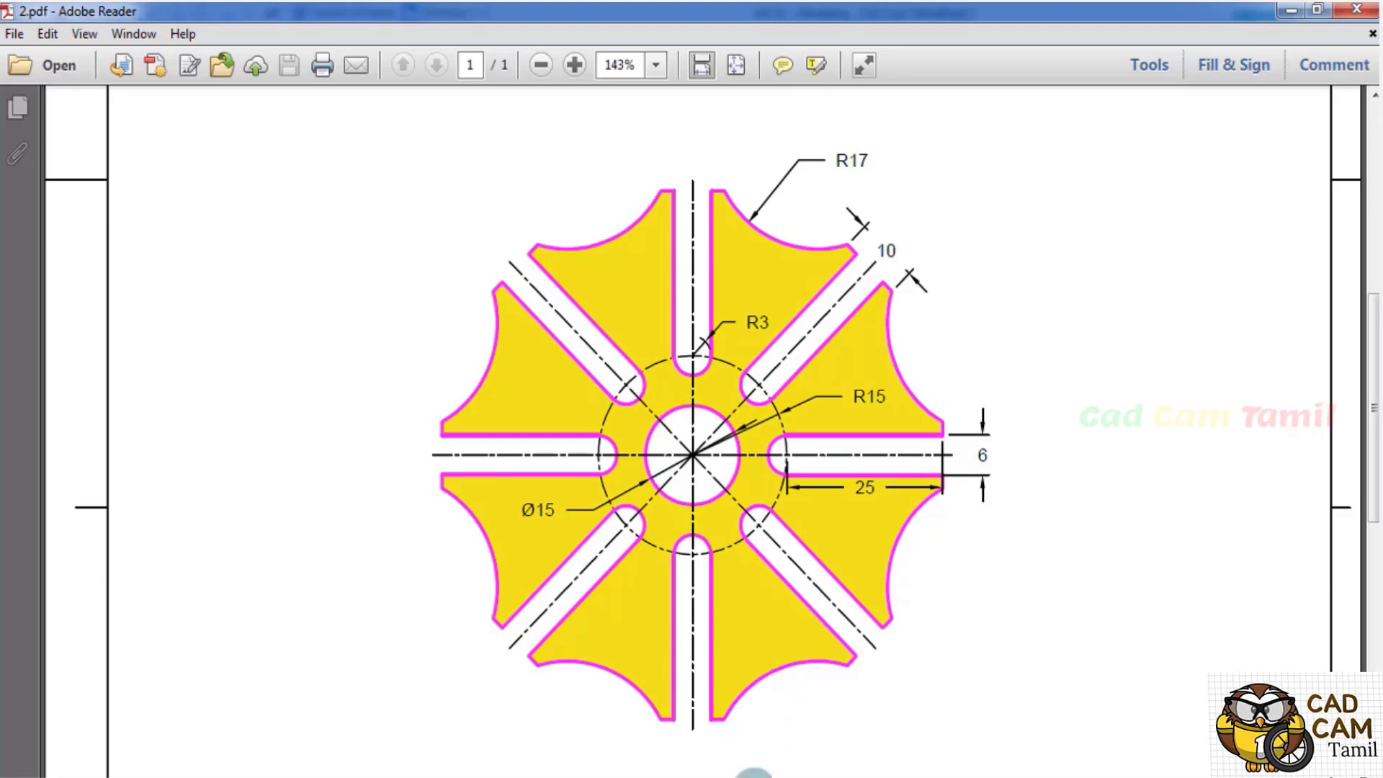
click(409, 775)
click(344, 119)
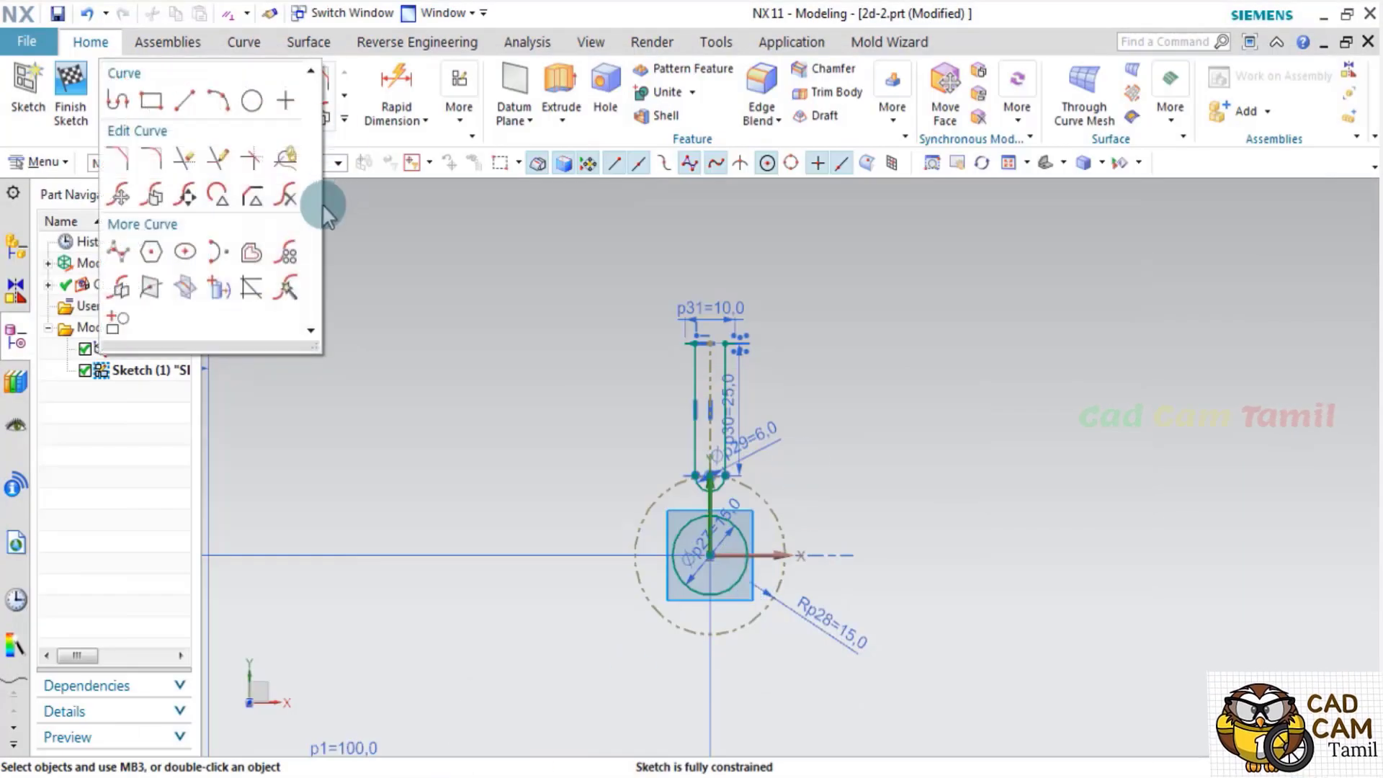
click(287, 252)
click(1289, 252)
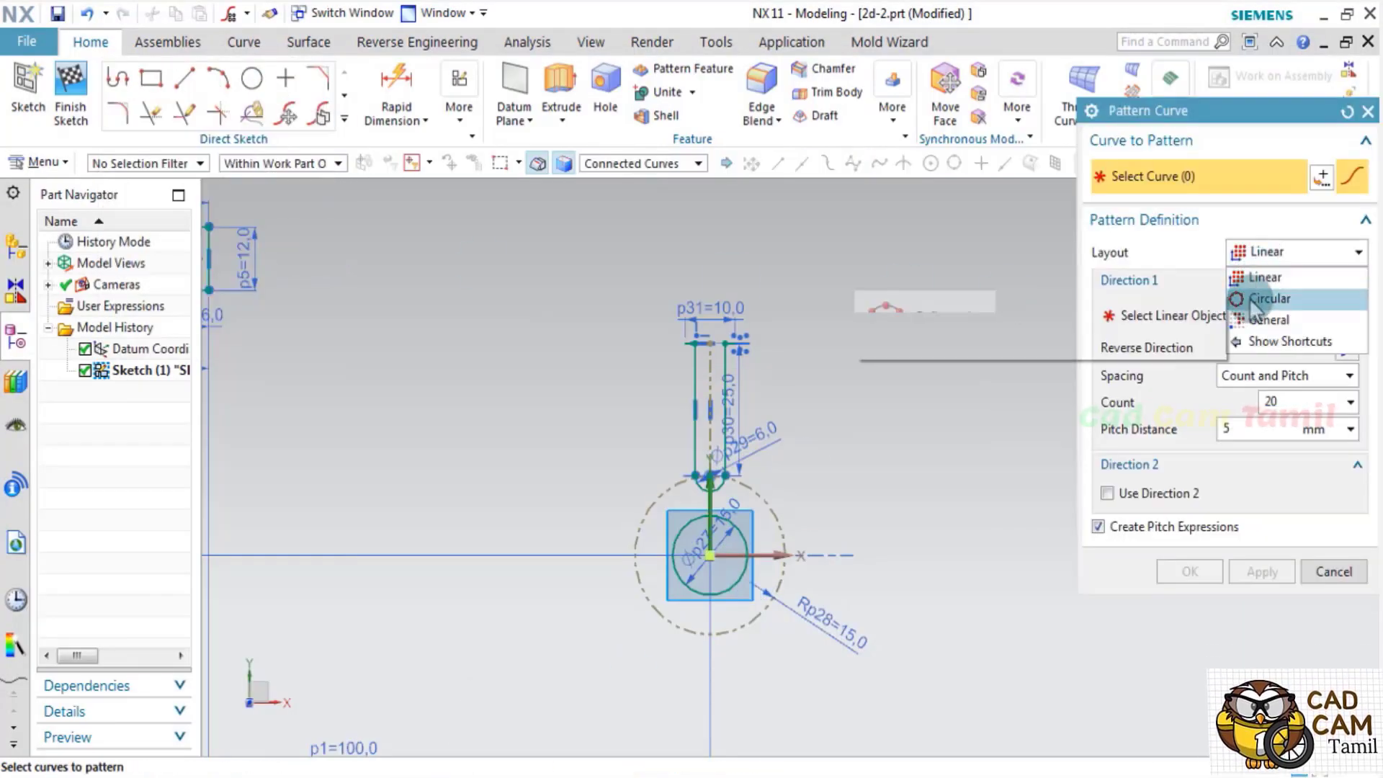
click(1268, 298)
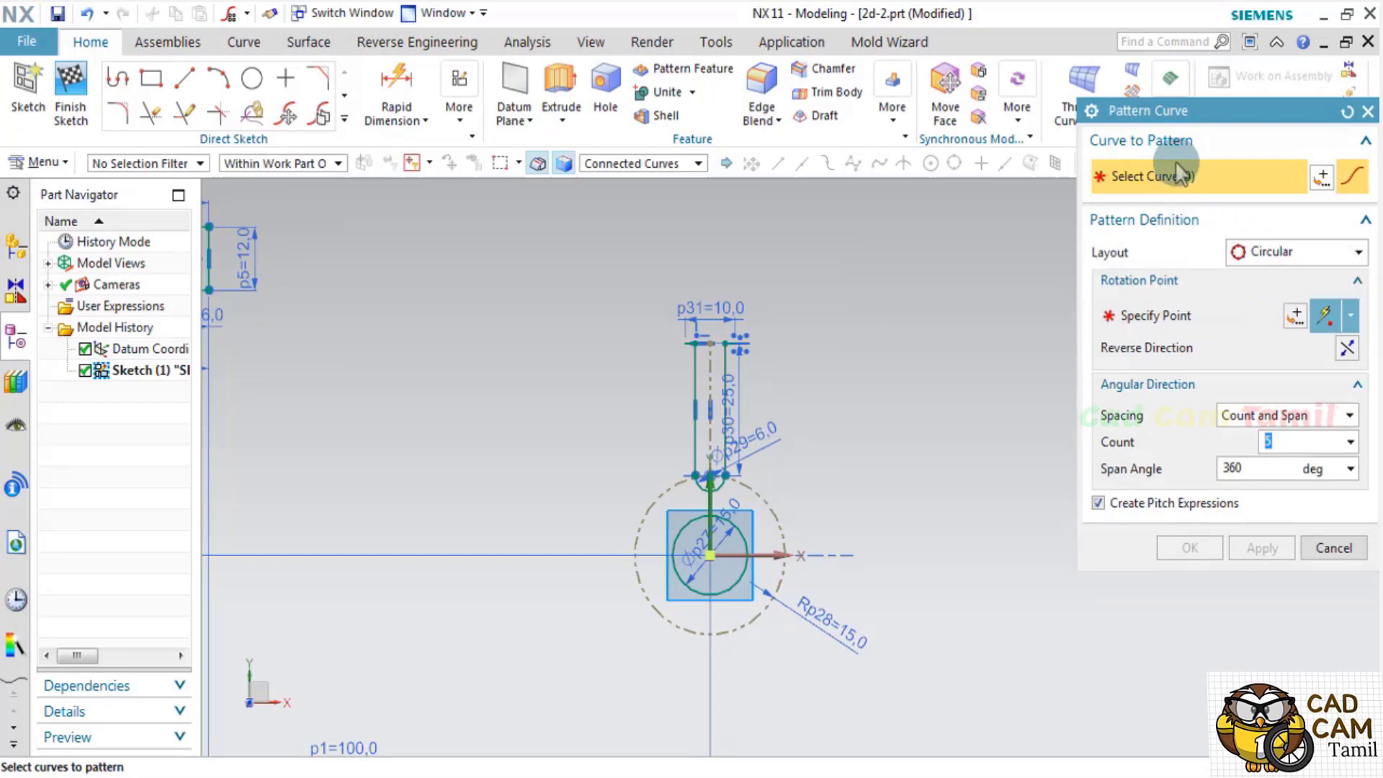
scroll(706, 498, up, 4)
scroll(728, 483, down, 3)
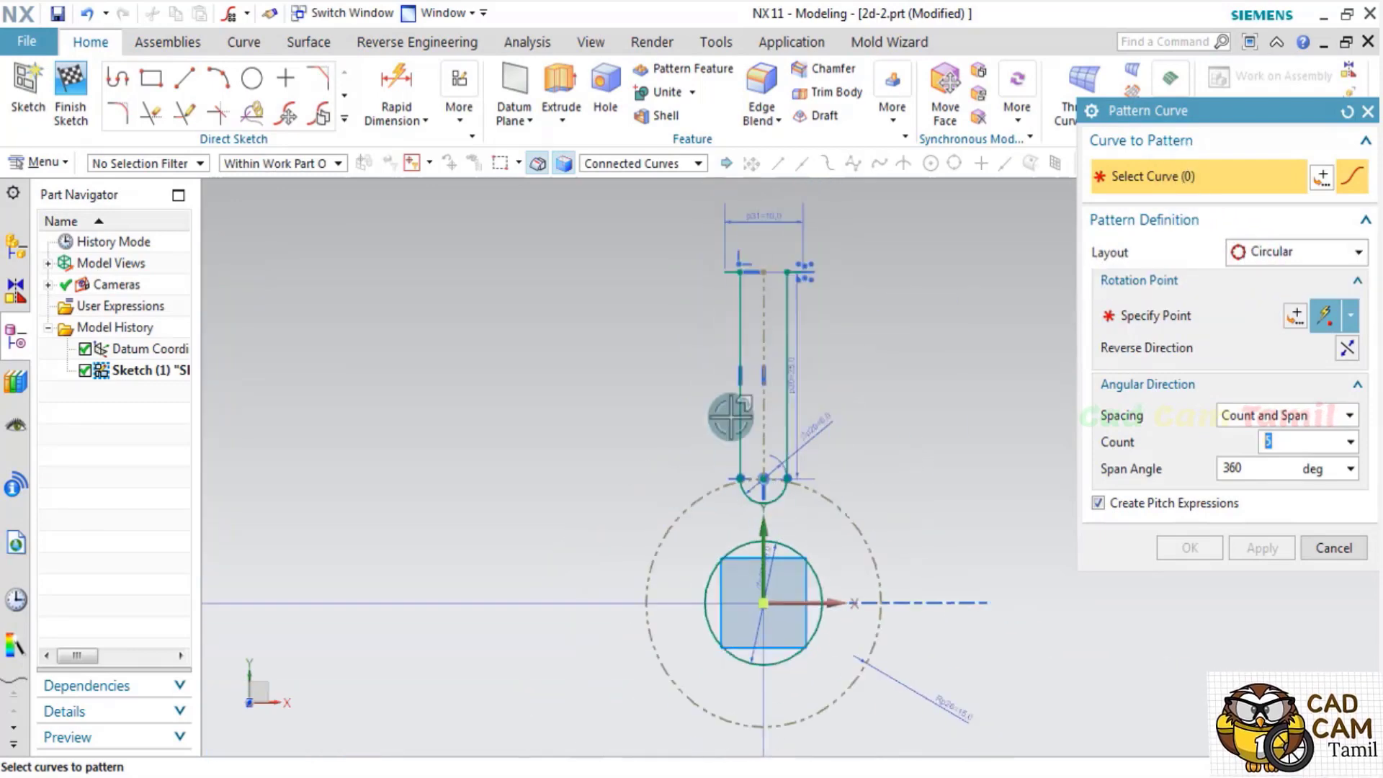
scroll(726, 308, up, 3)
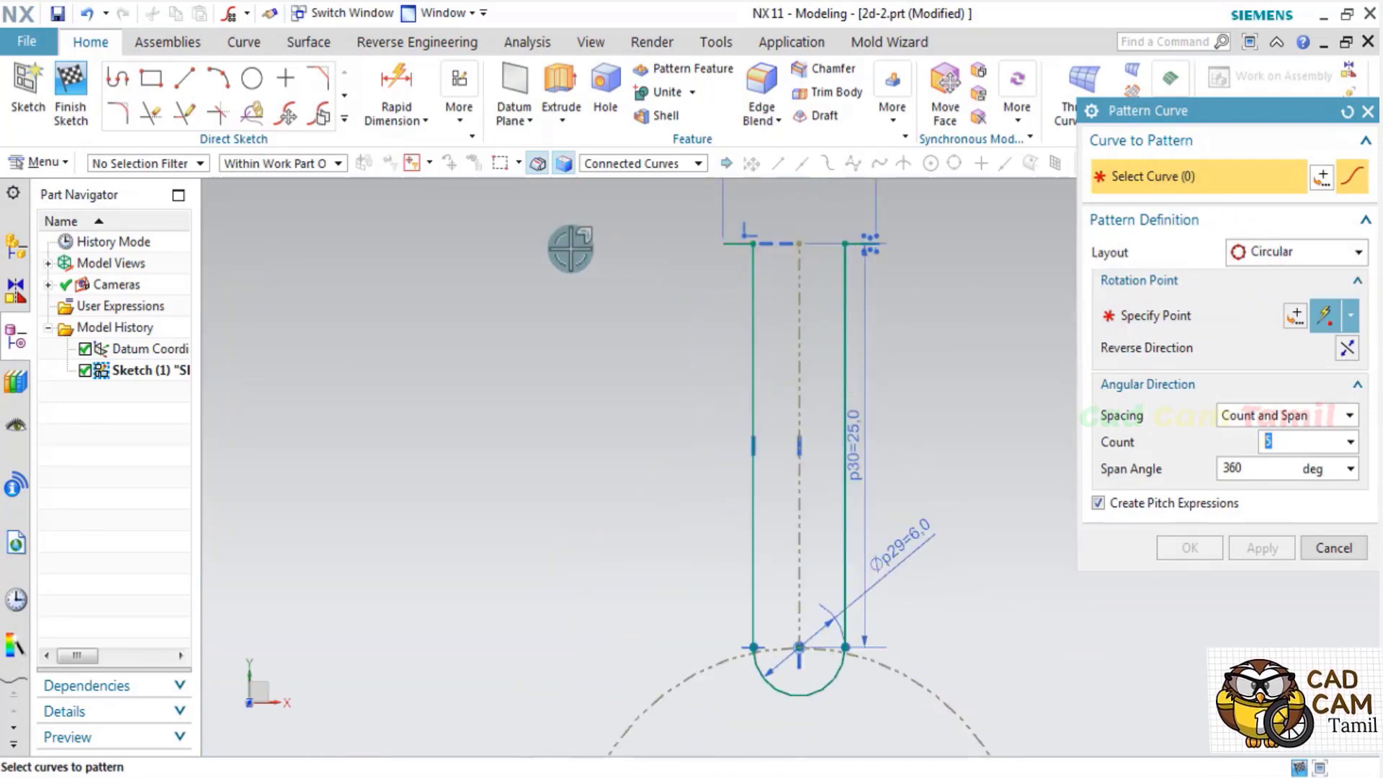
click(647, 161)
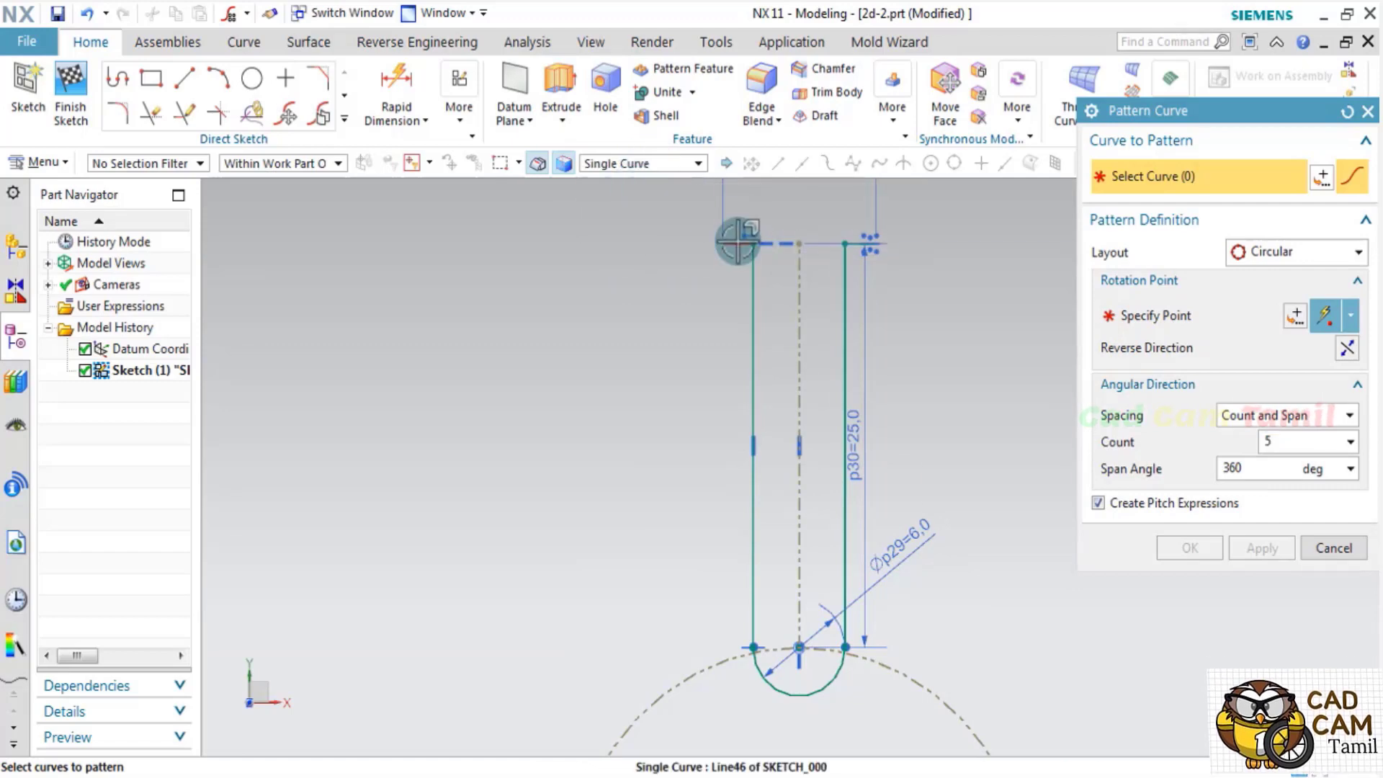
scroll(762, 249, up, 3)
click(763, 331)
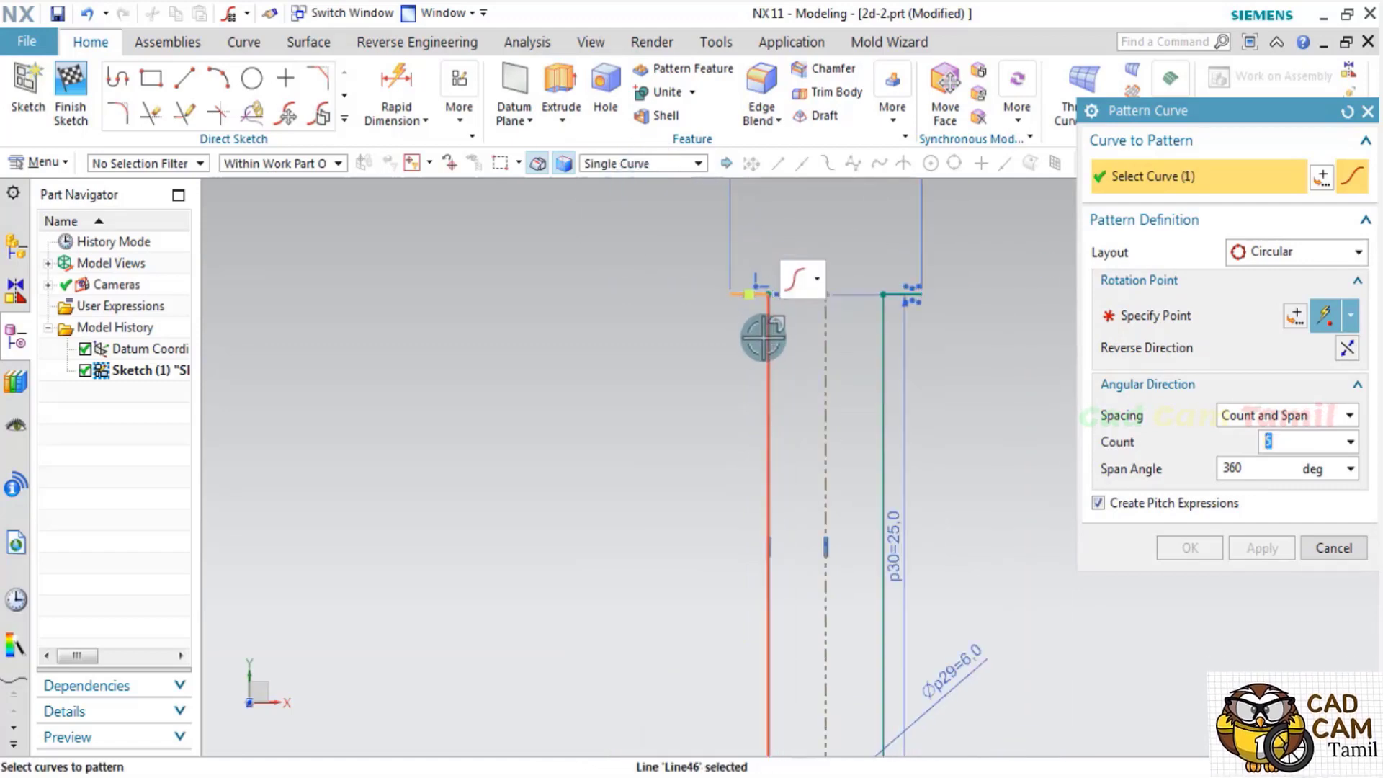
scroll(756, 340, down, 5)
scroll(800, 405, up, 3)
scroll(788, 402, up, 2)
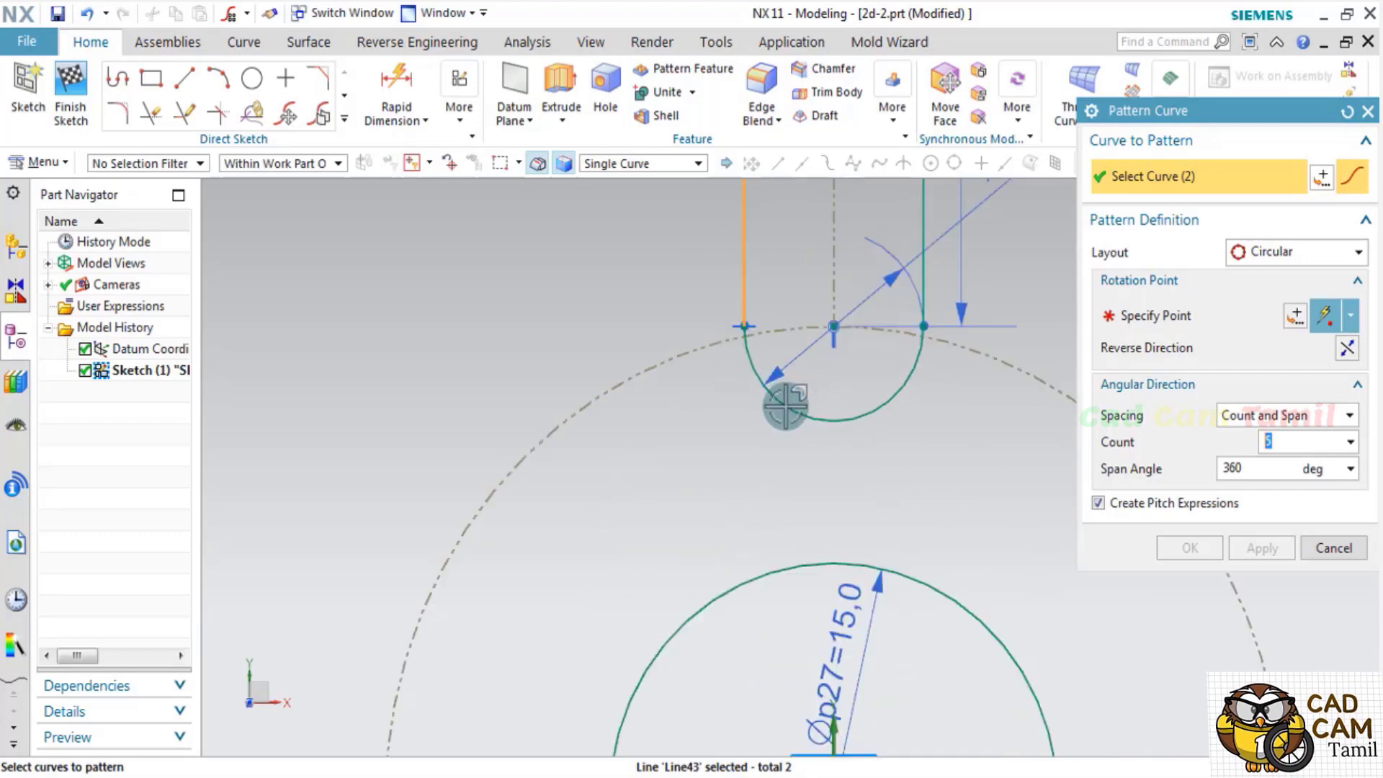
click(788, 402)
scroll(899, 453, down, 1)
scroll(863, 333, up, 1)
scroll(883, 421, up, 3)
click(910, 317)
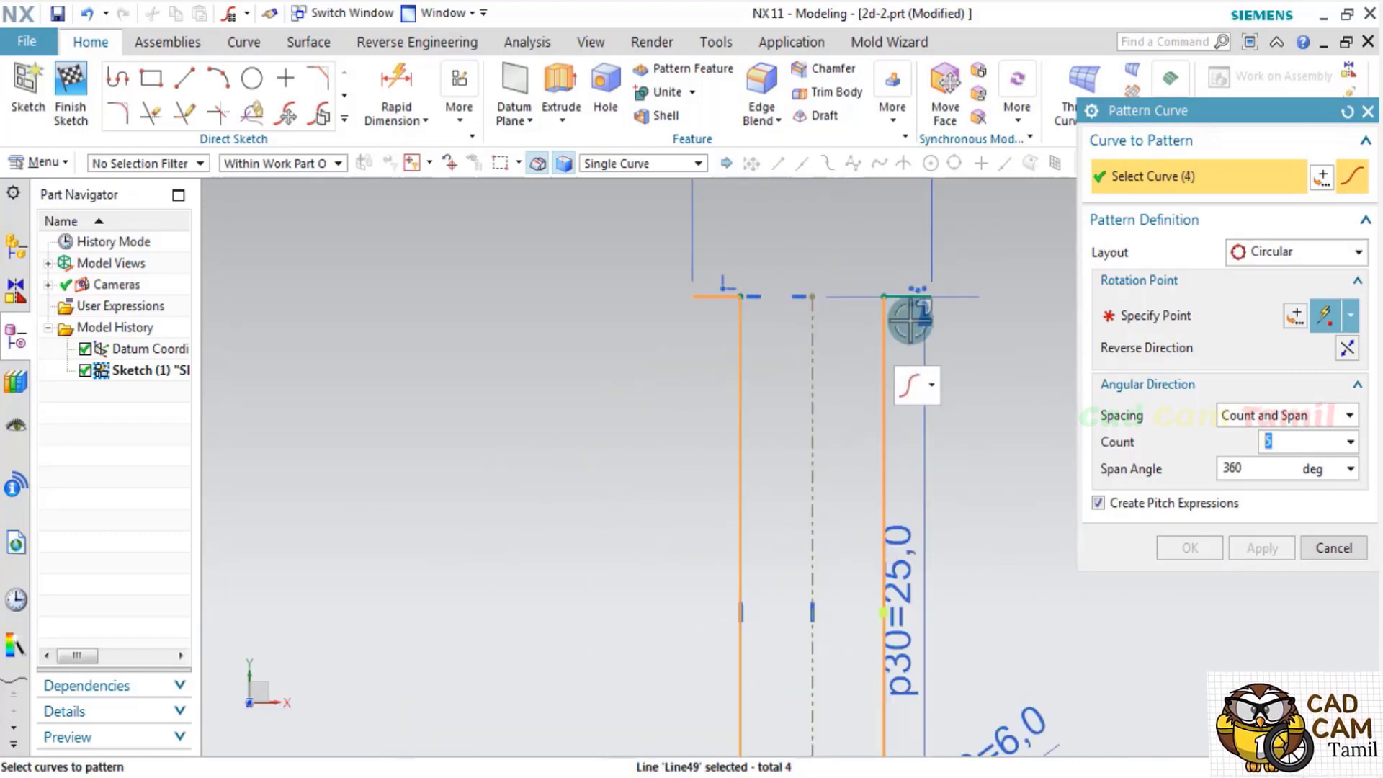
scroll(908, 303, down, 1)
scroll(902, 363, down, 3)
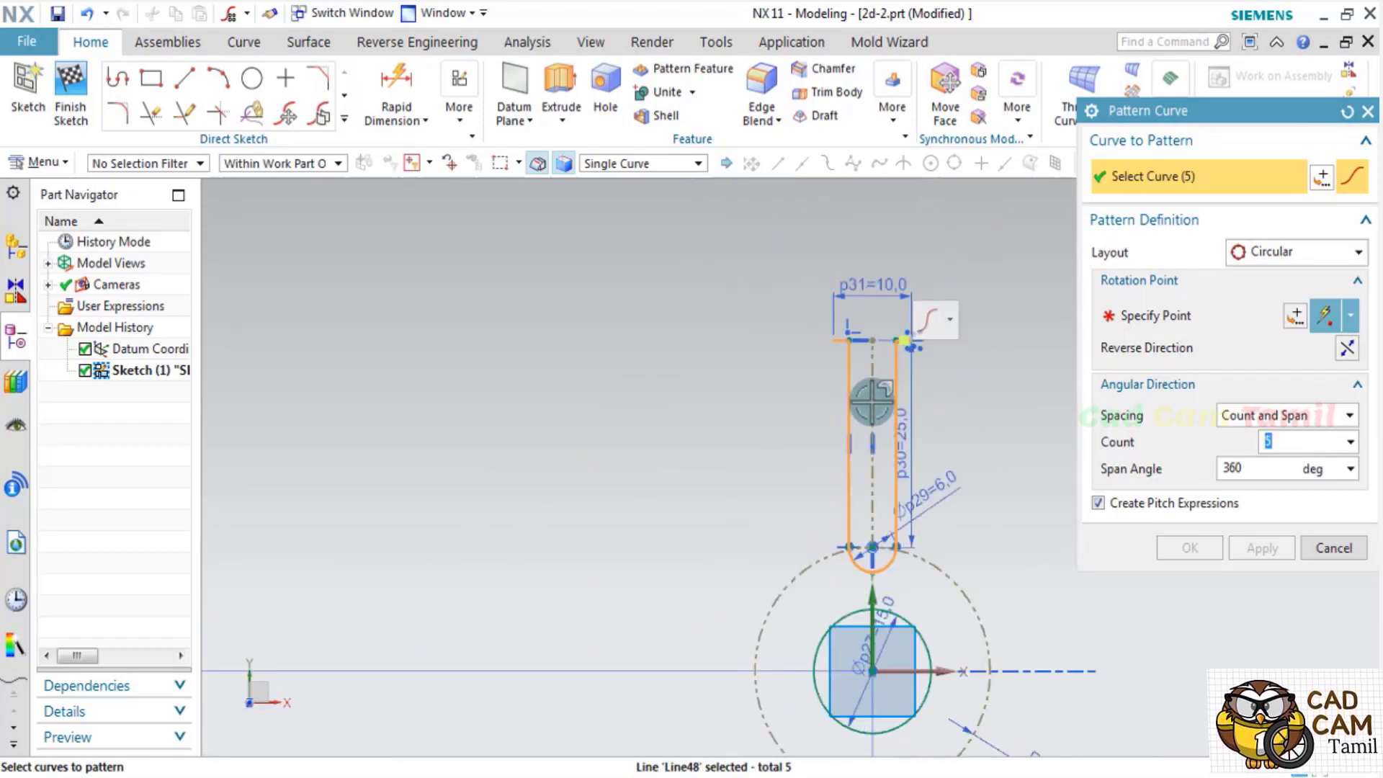
scroll(889, 401, up, 1)
scroll(895, 414, up, 1)
key(Escape)
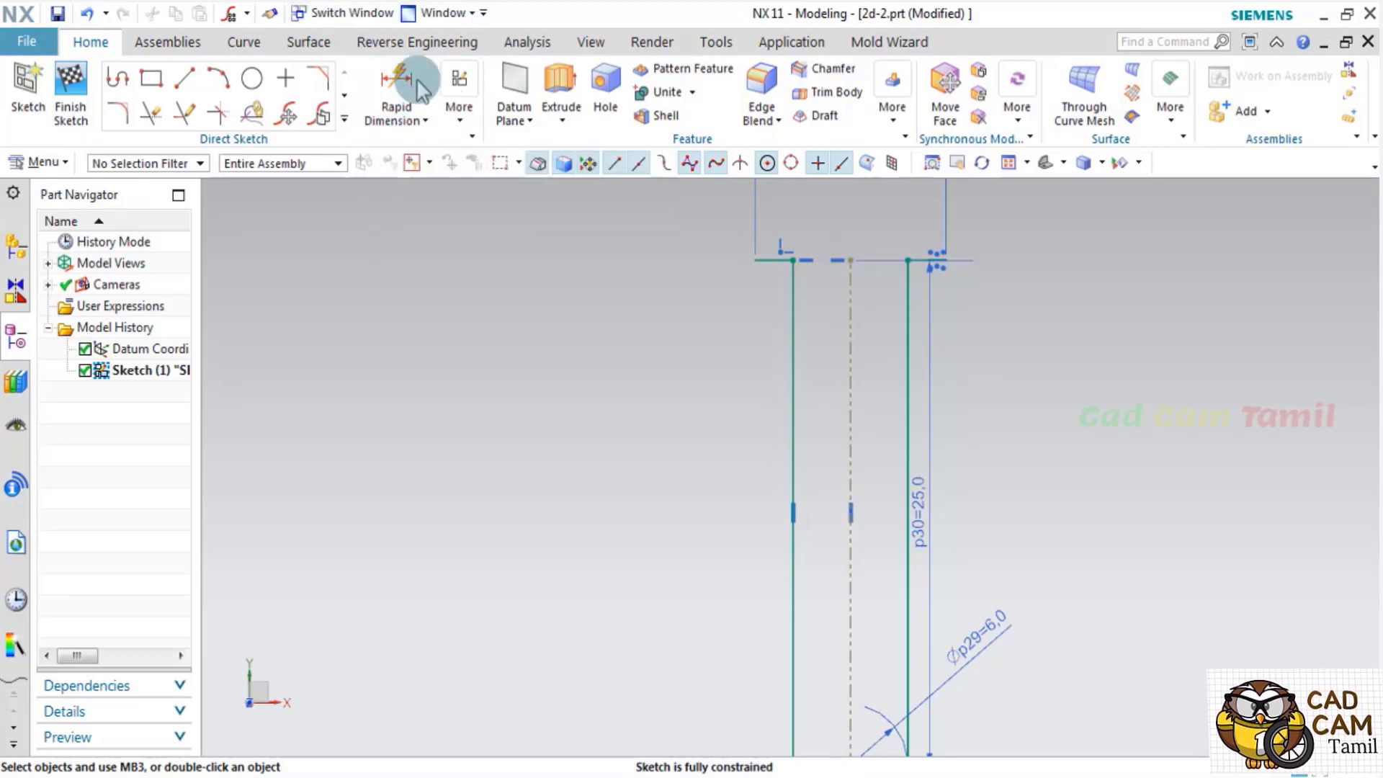
Start a Pattern Curve with its layout set to Circular.
click(344, 119)
click(440, 270)
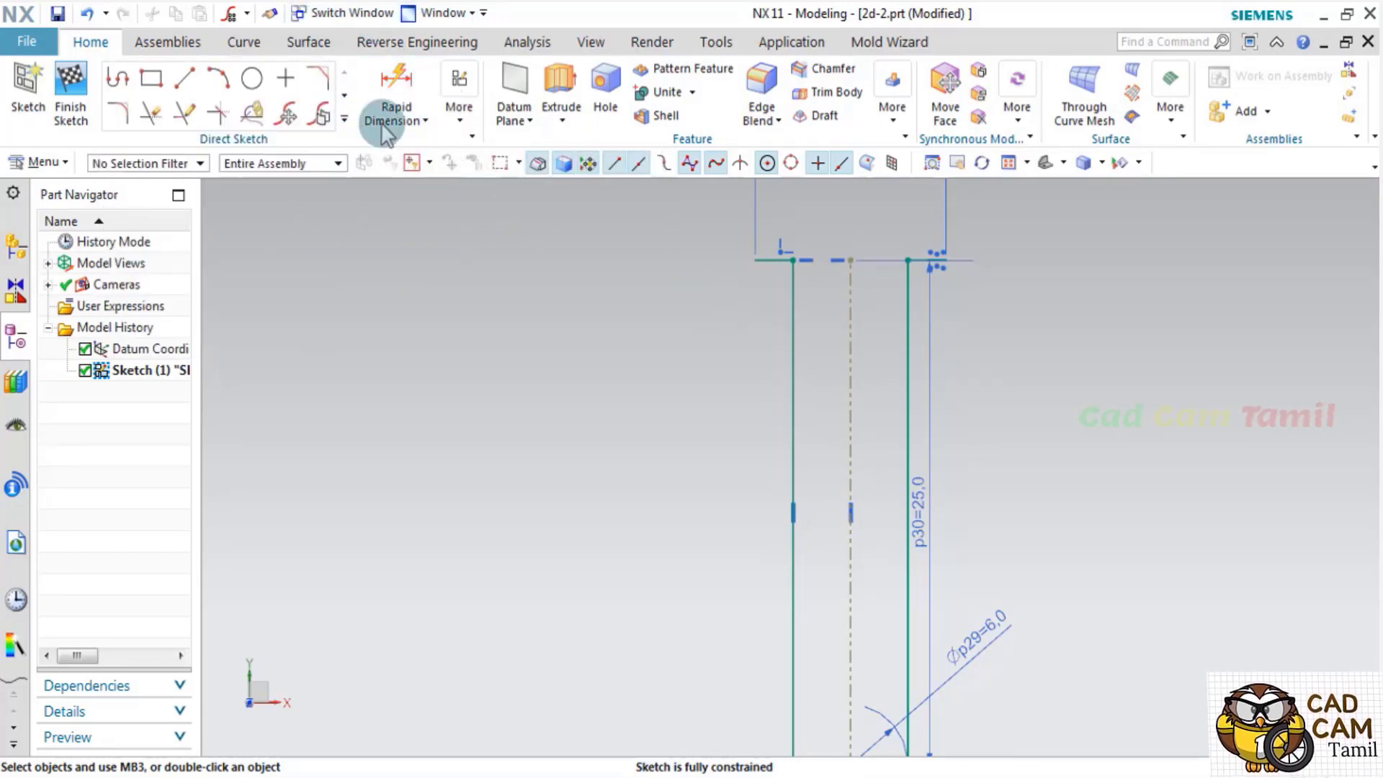
click(345, 119)
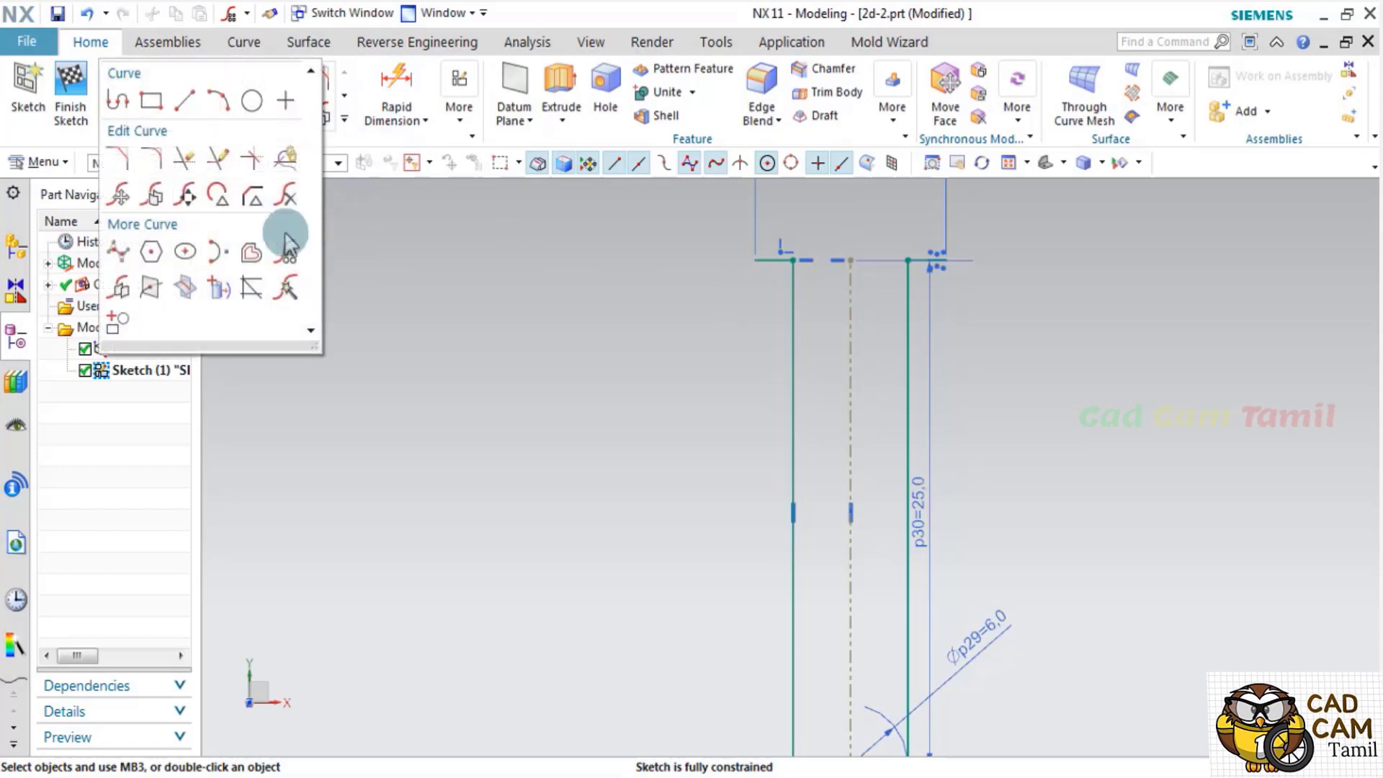
click(284, 231)
click(1282, 256)
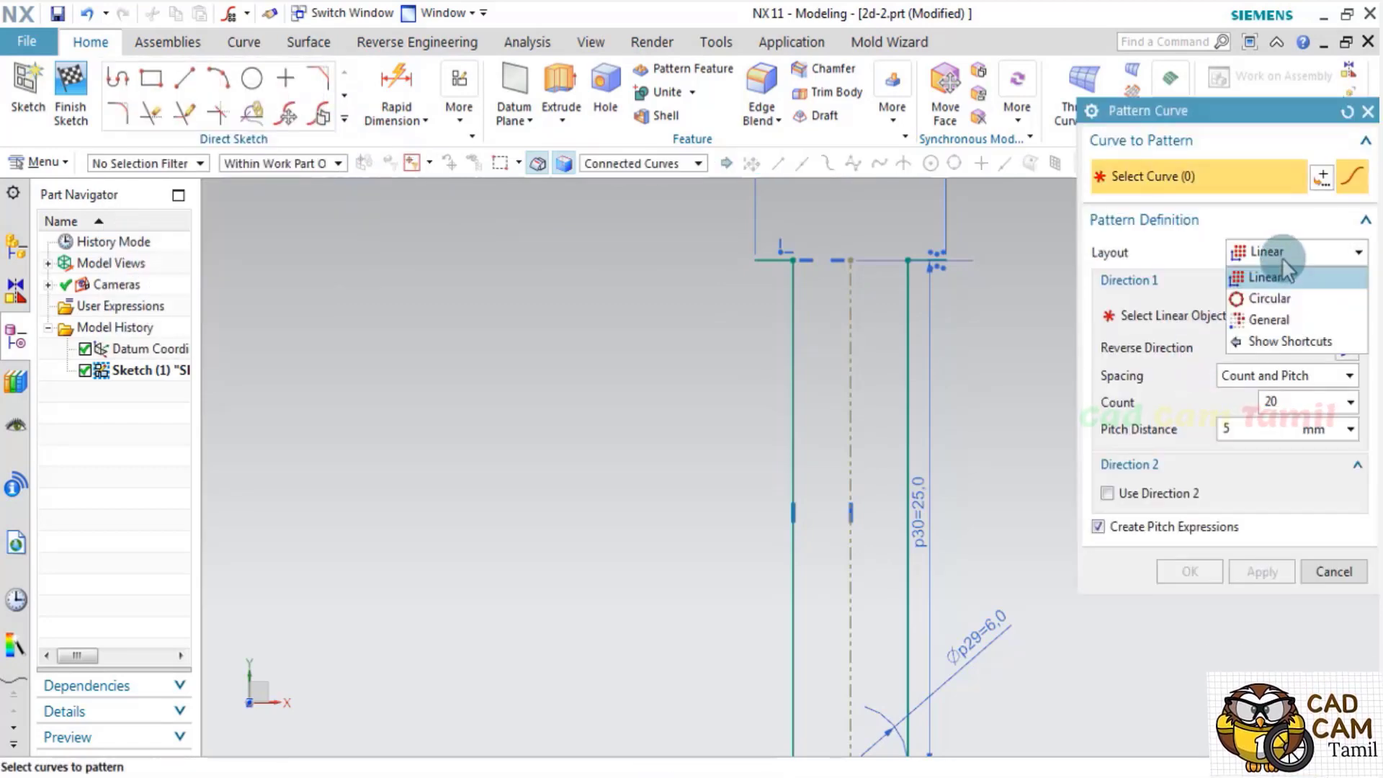
click(1271, 294)
Select the five U-slot curves using the Curves in Group filter.
click(641, 164)
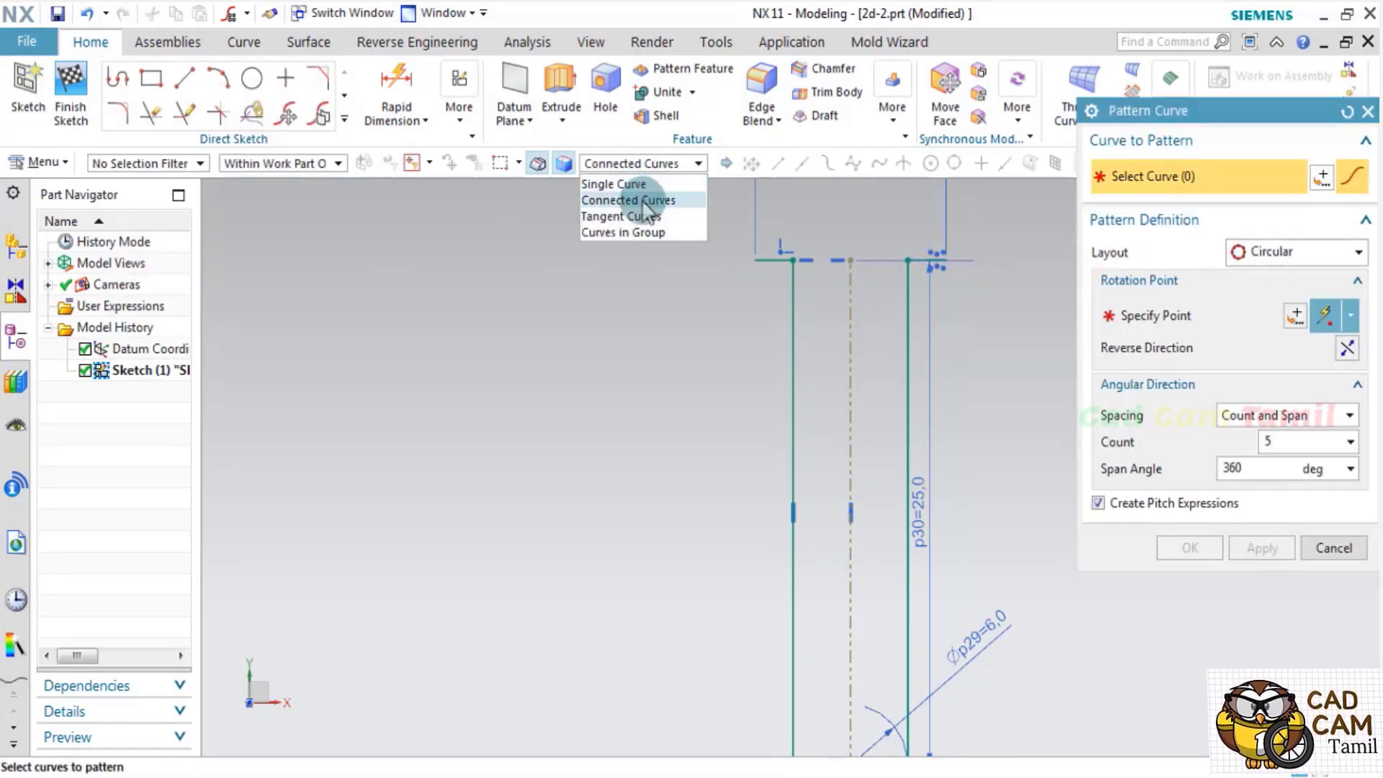
click(634, 201)
scroll(791, 314, down, 2)
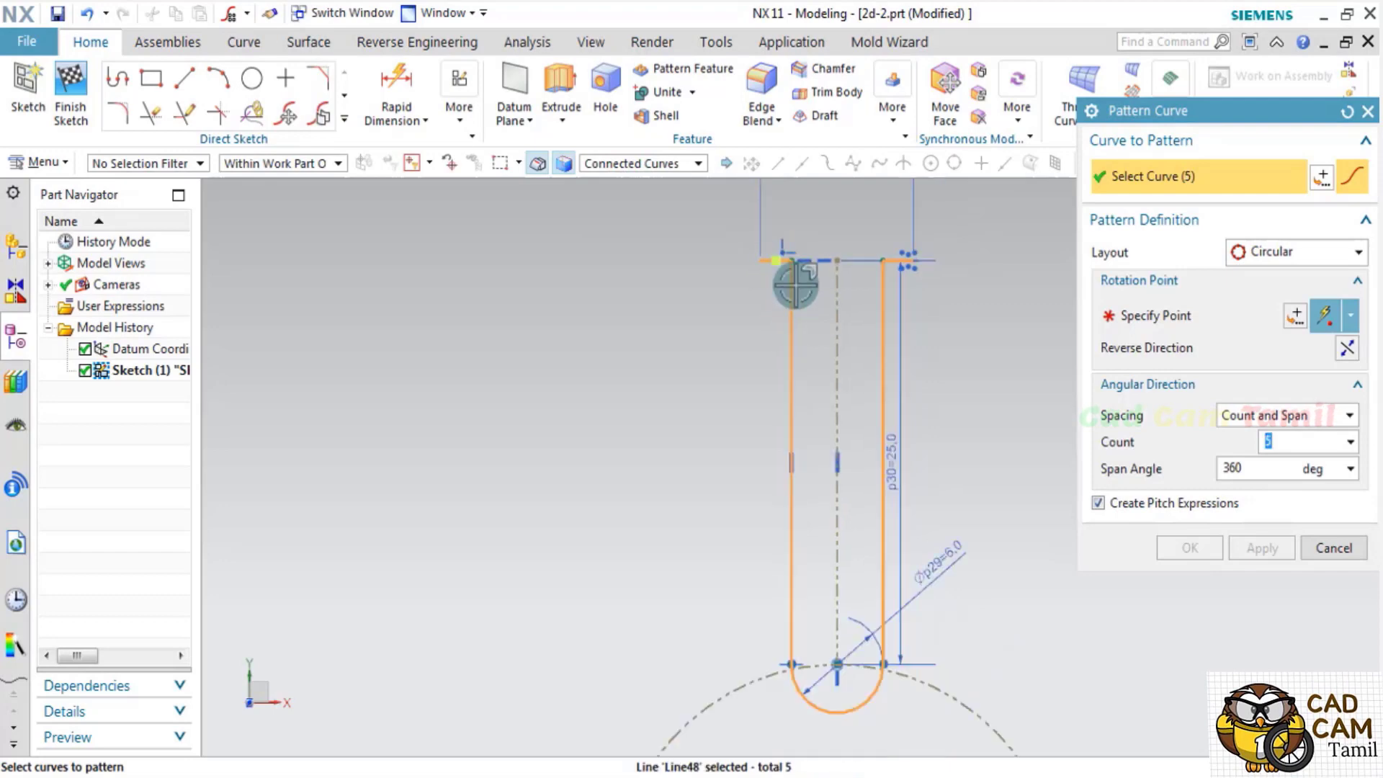
scroll(815, 326, down, 2)
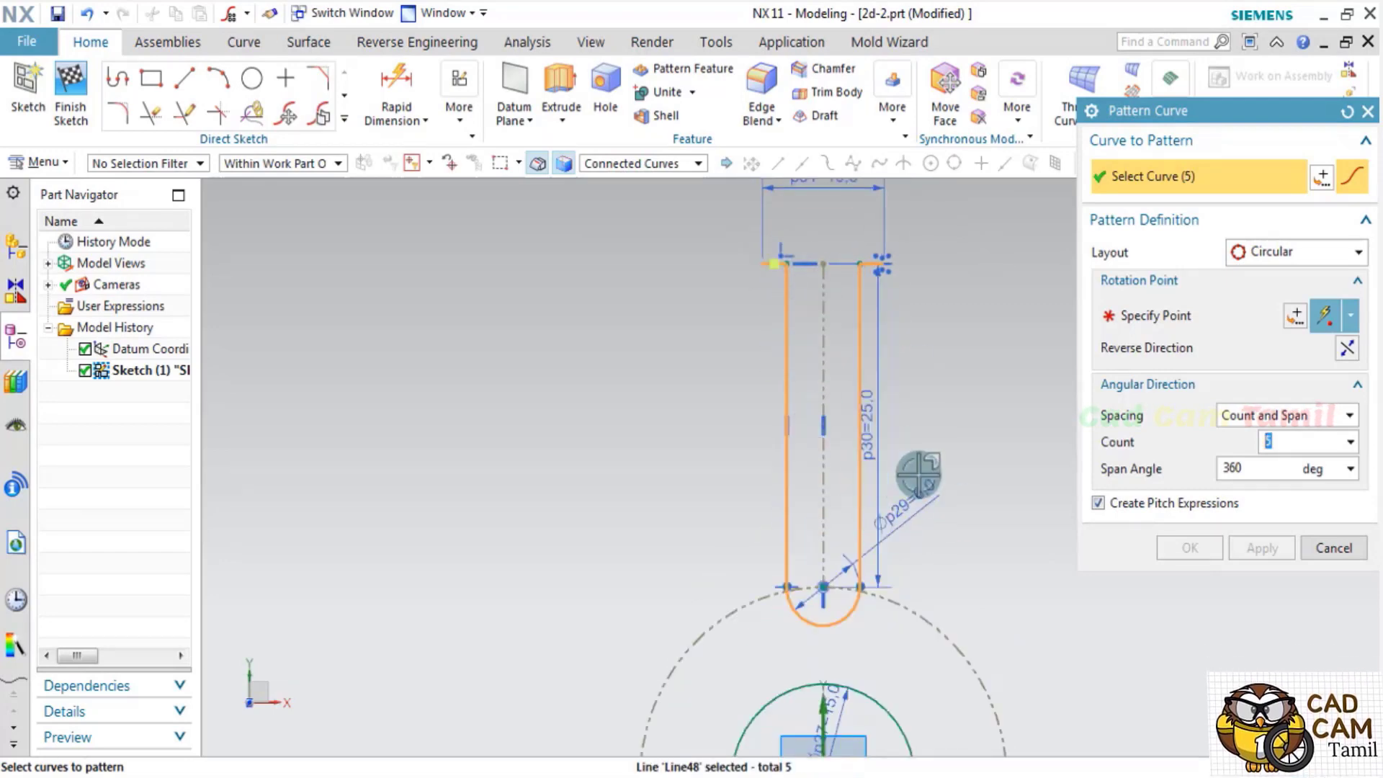
shift+middle_drag(832, 318, 827, 377)
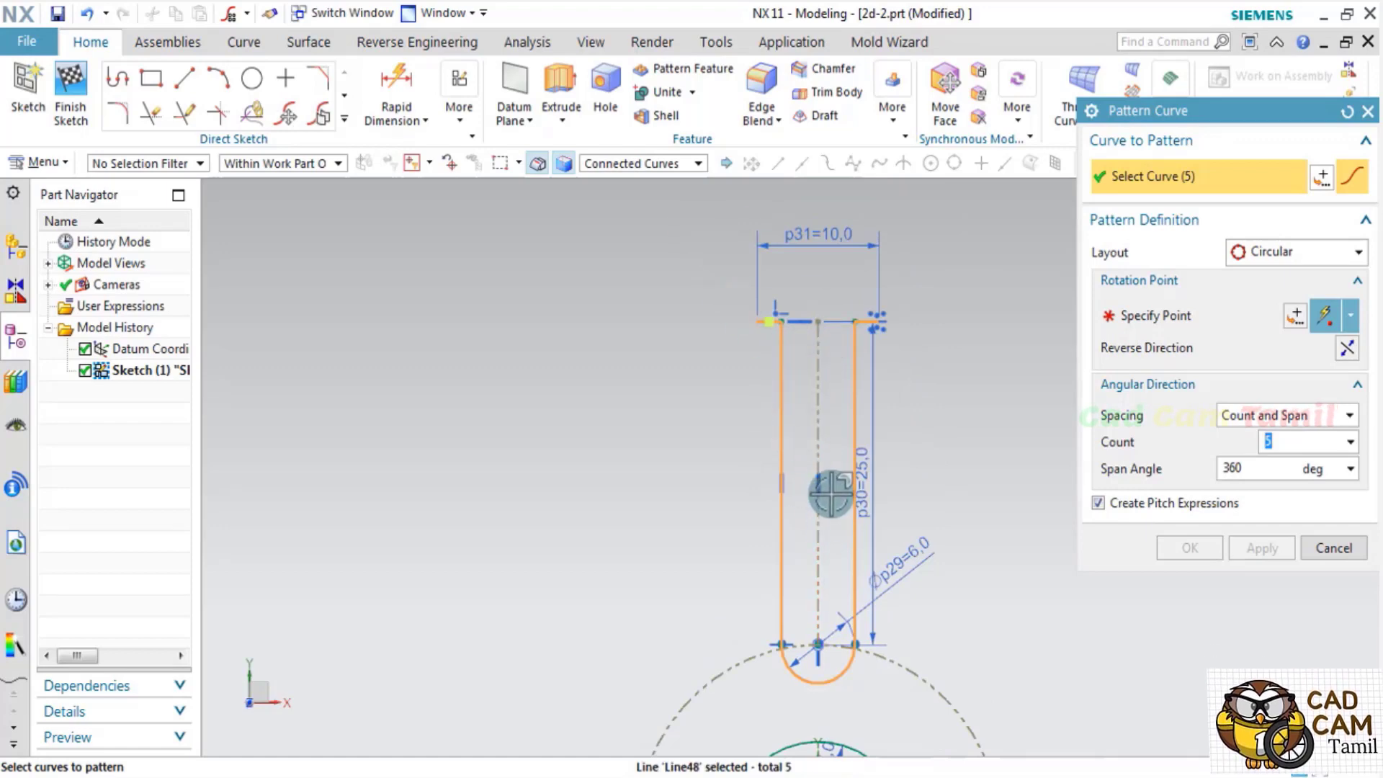
scroll(829, 423, down, 2)
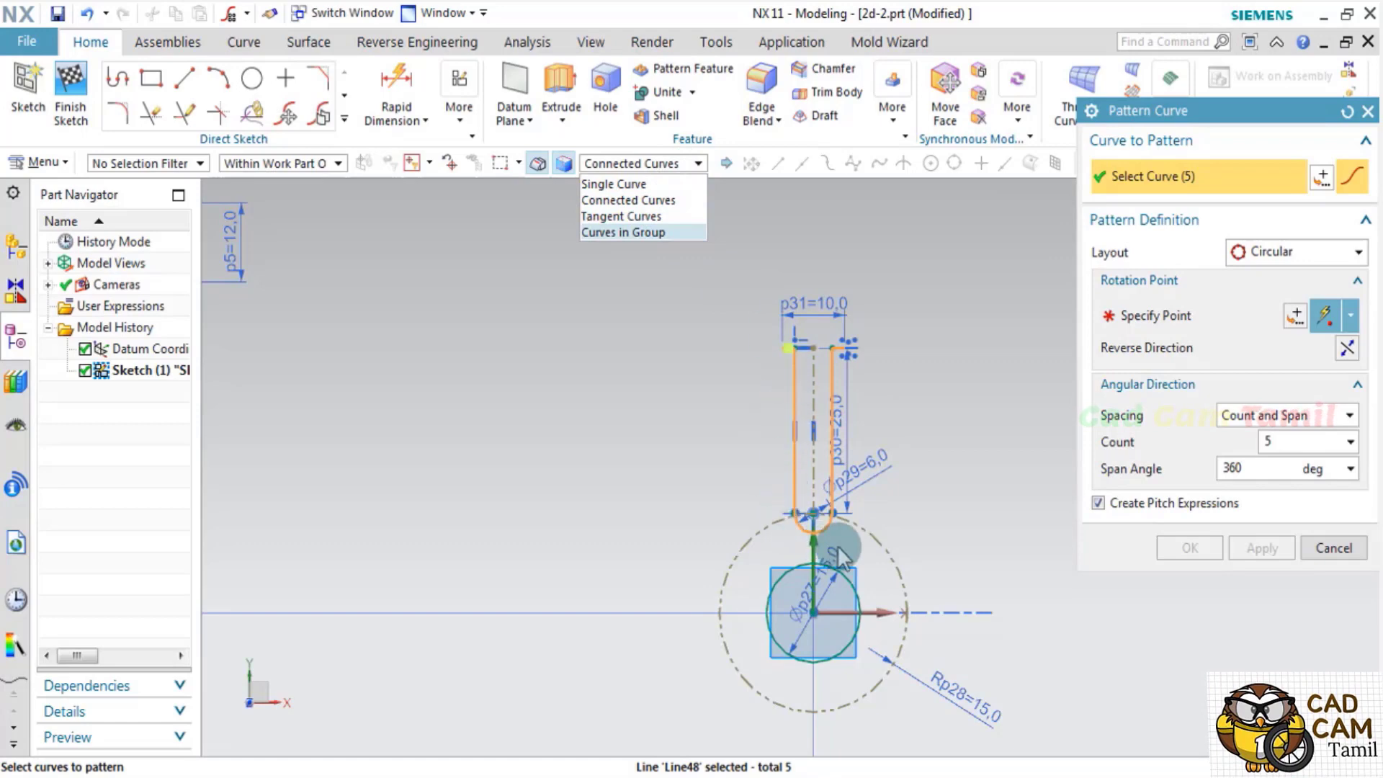
click(649, 232)
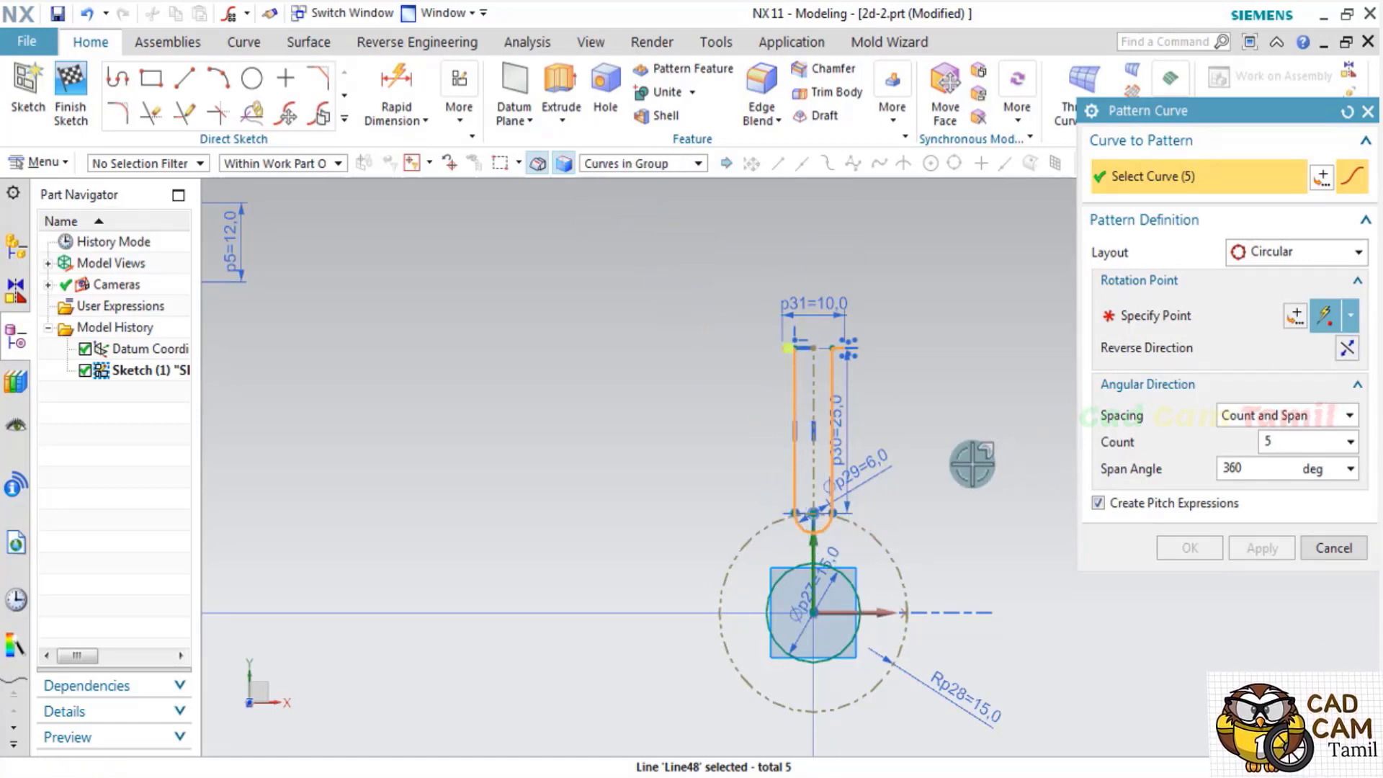
scroll(897, 506, up, 2)
scroll(850, 495, down, 4)
scroll(804, 346, up, 2)
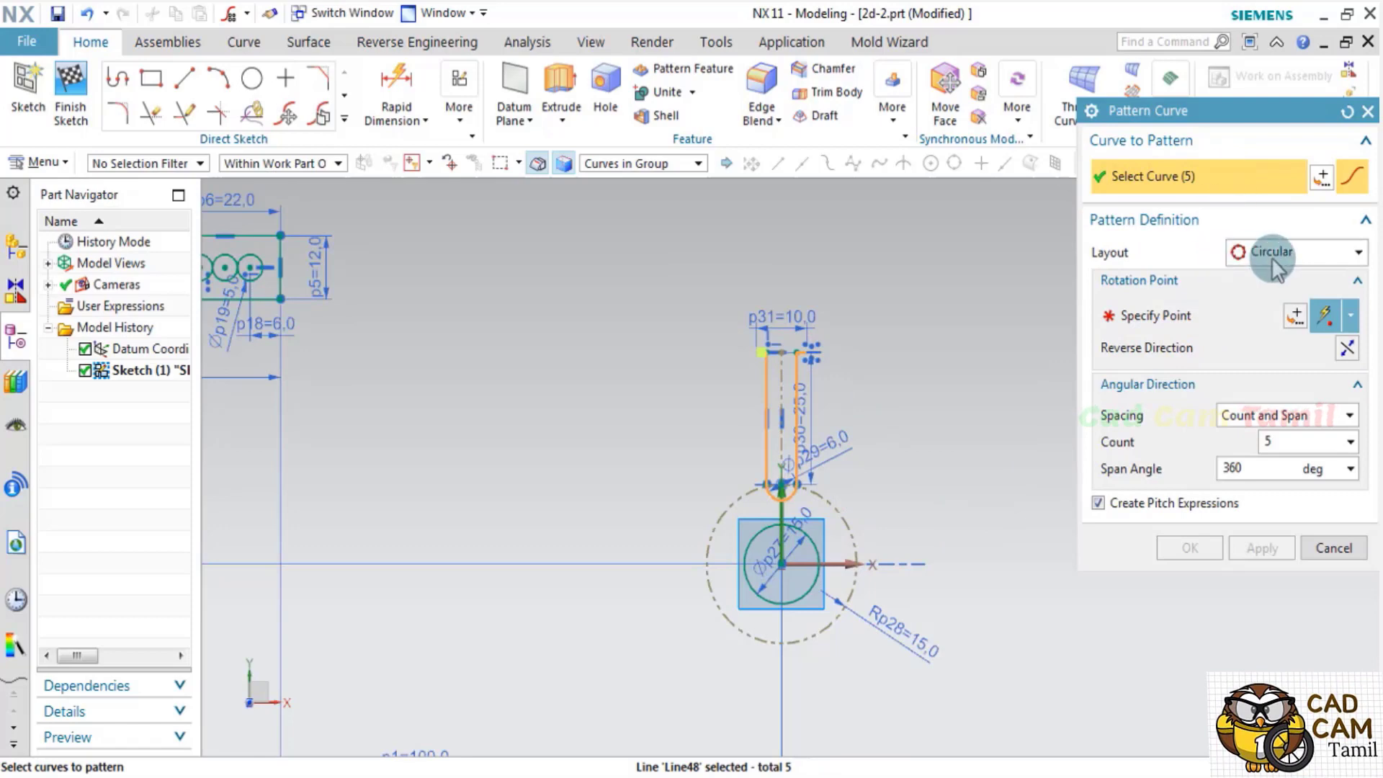
click(1160, 315)
Pattern the slot about the hole centre with count 8 over 360°.
scroll(782, 562, up, 4)
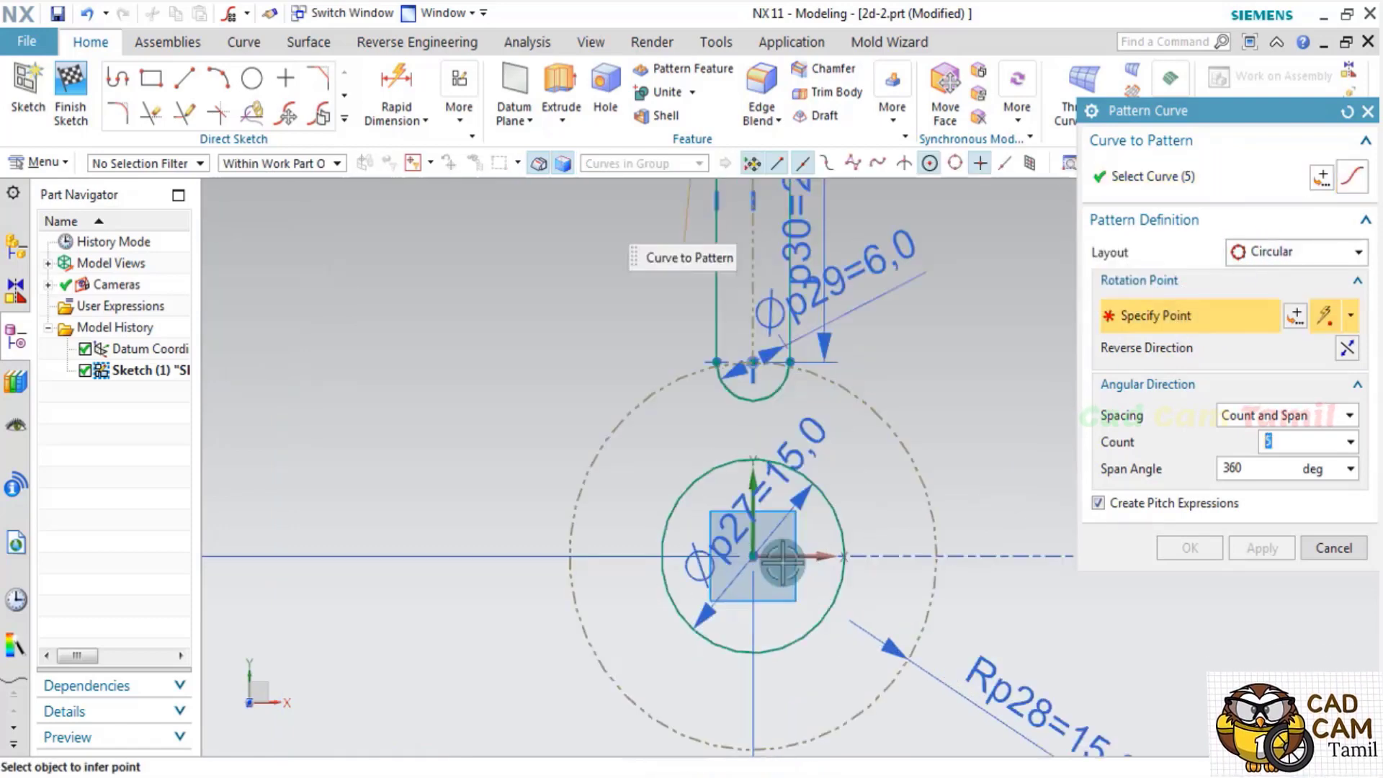
click(753, 556)
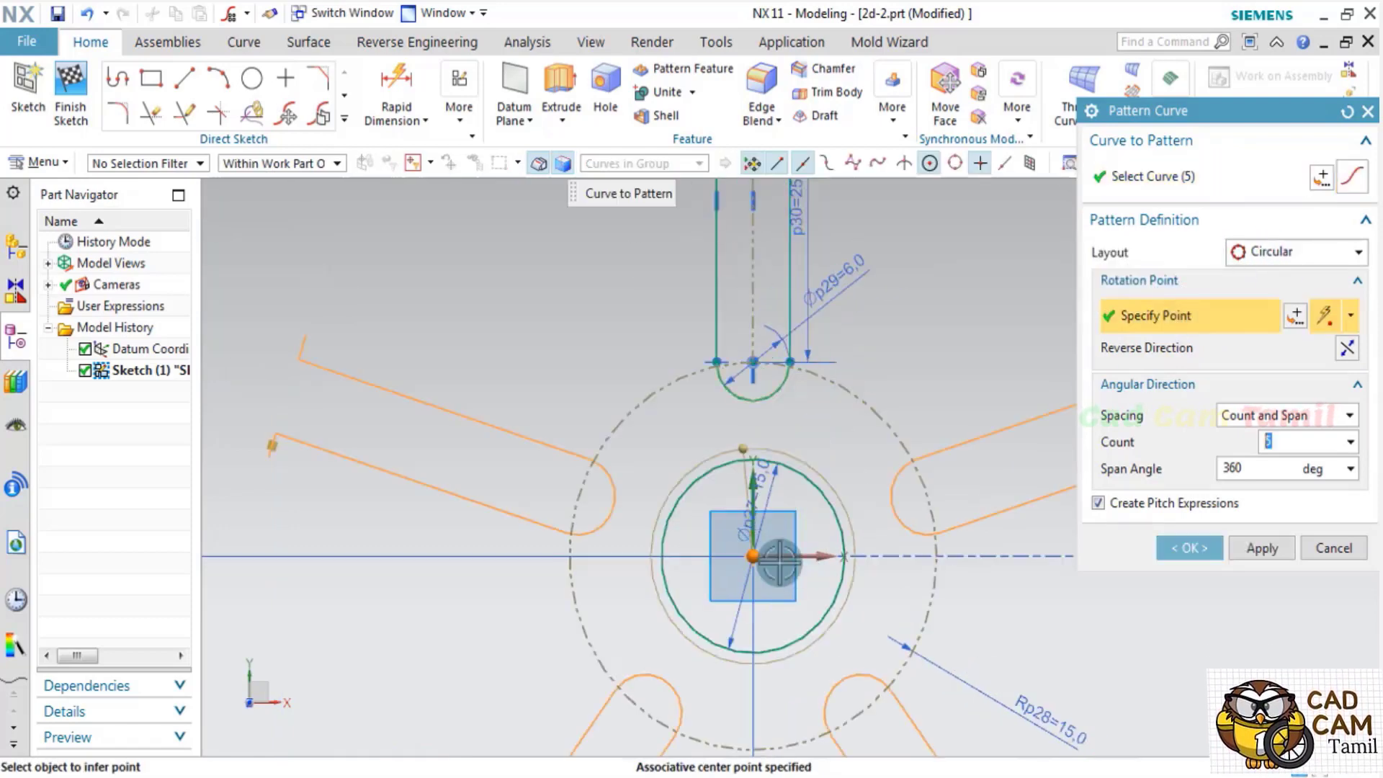
scroll(754, 557, down, 3)
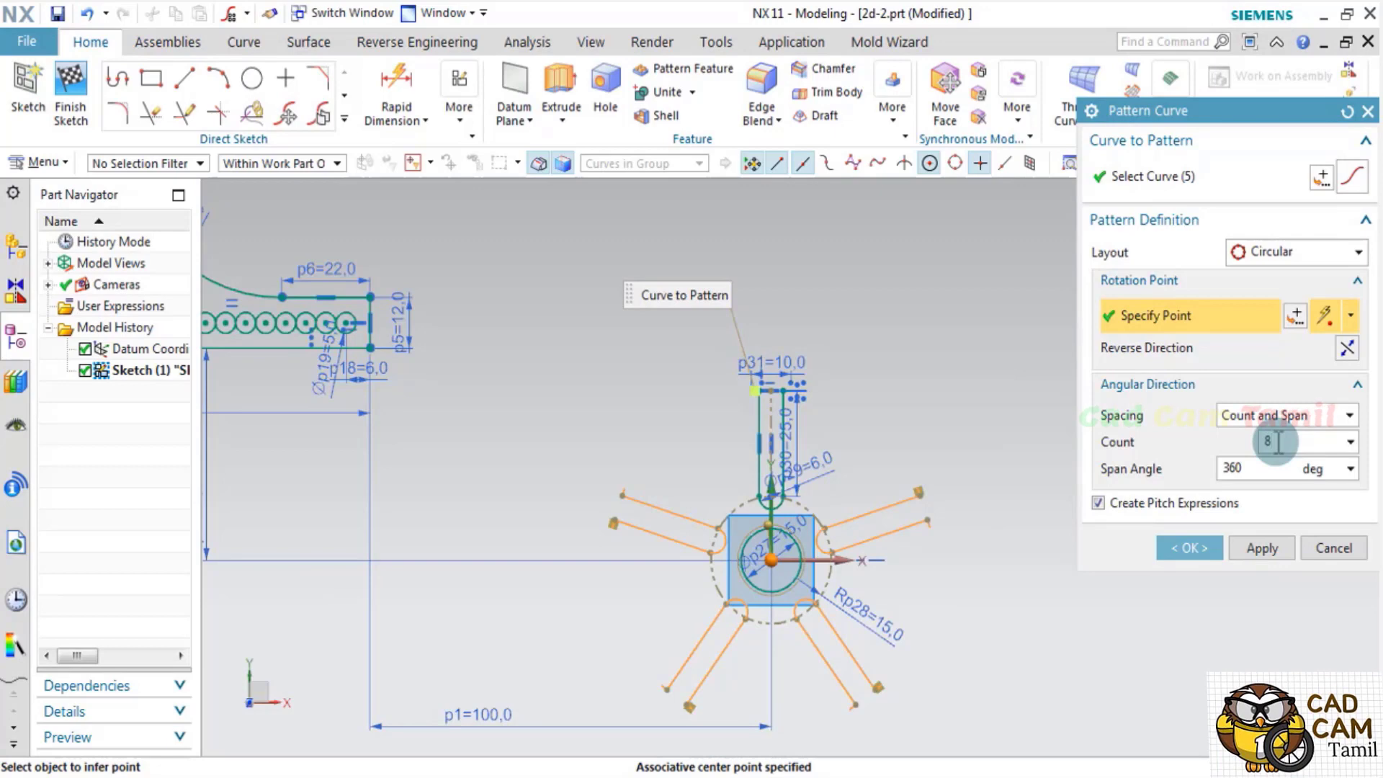
click(1189, 548)
scroll(857, 497, down, 2)
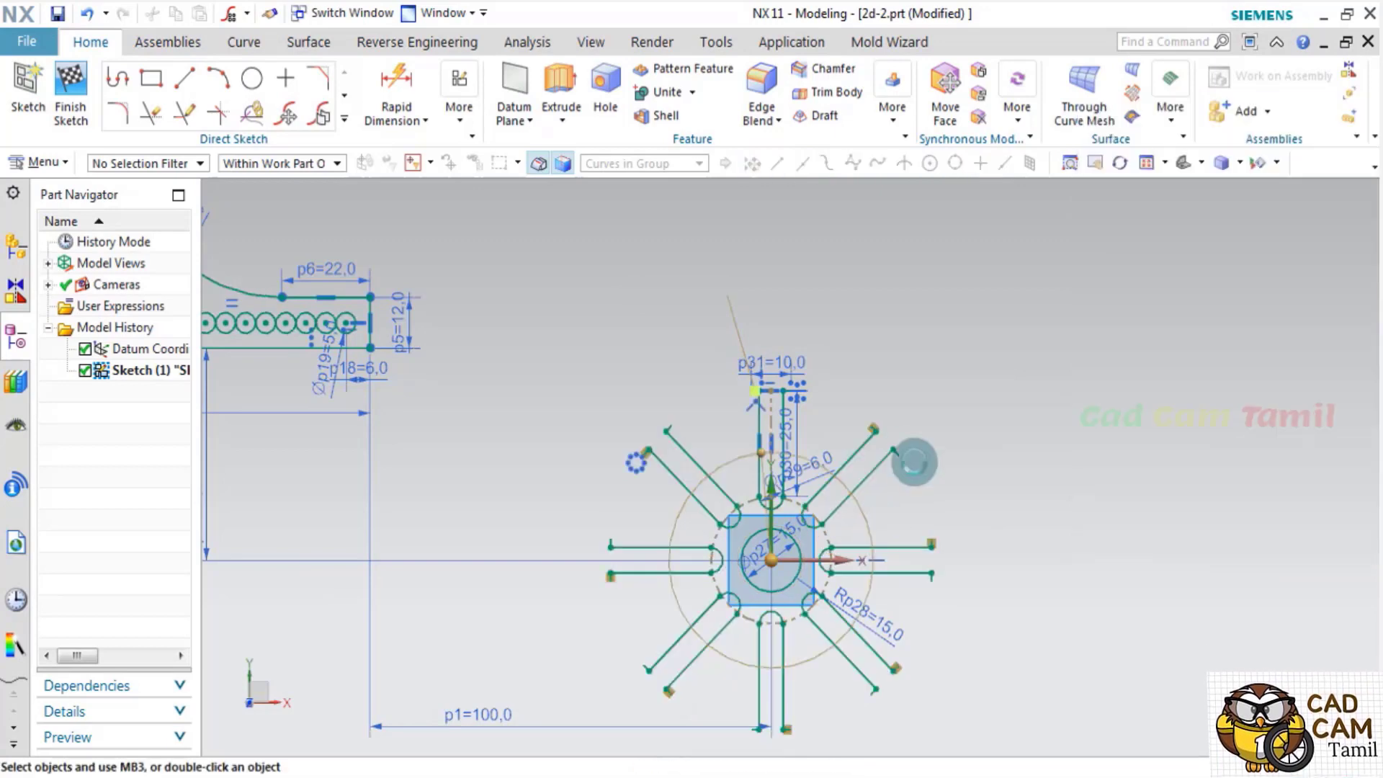
scroll(942, 473, down, 2)
scroll(941, 474, up, 3)
key(c)
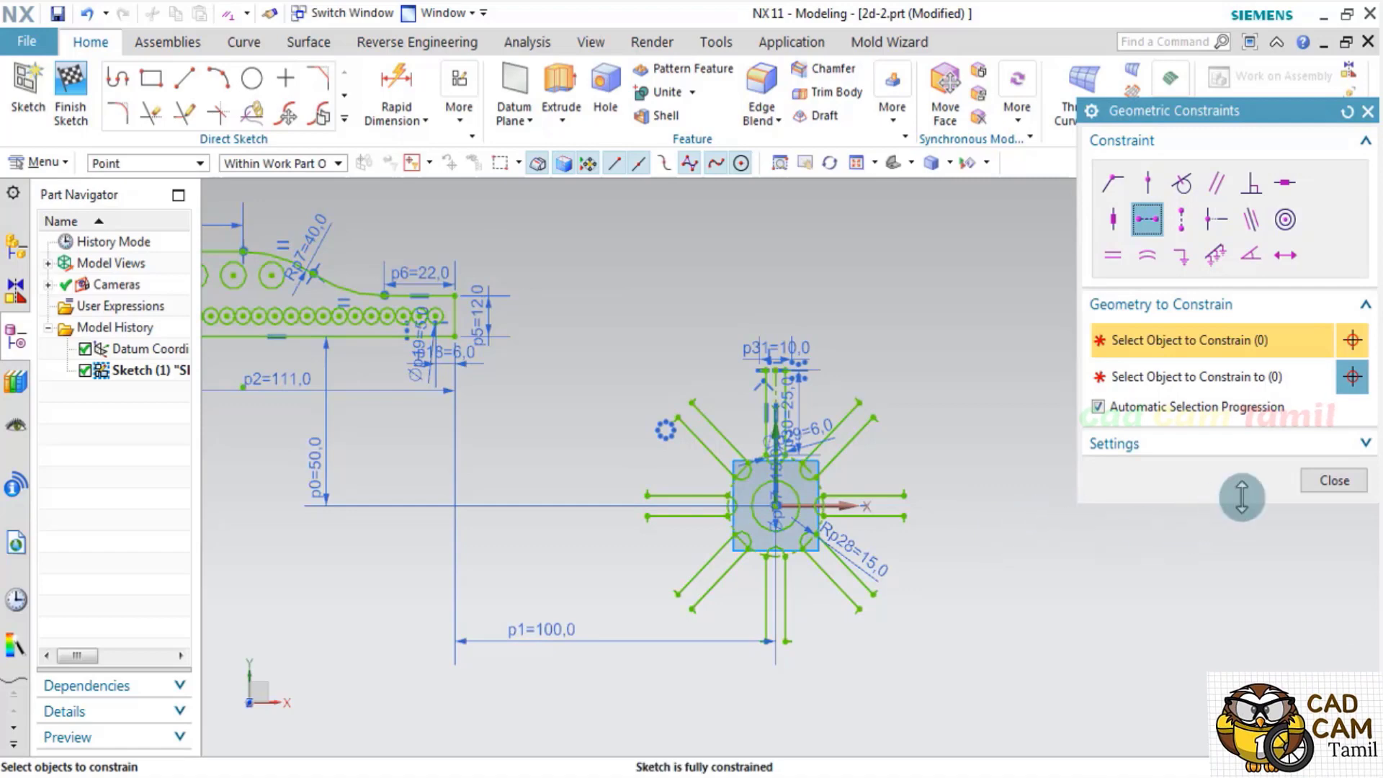
Close the constraints panel and check the 2.pdf reference drawing.
click(1334, 481)
scroll(740, 376, up, 3)
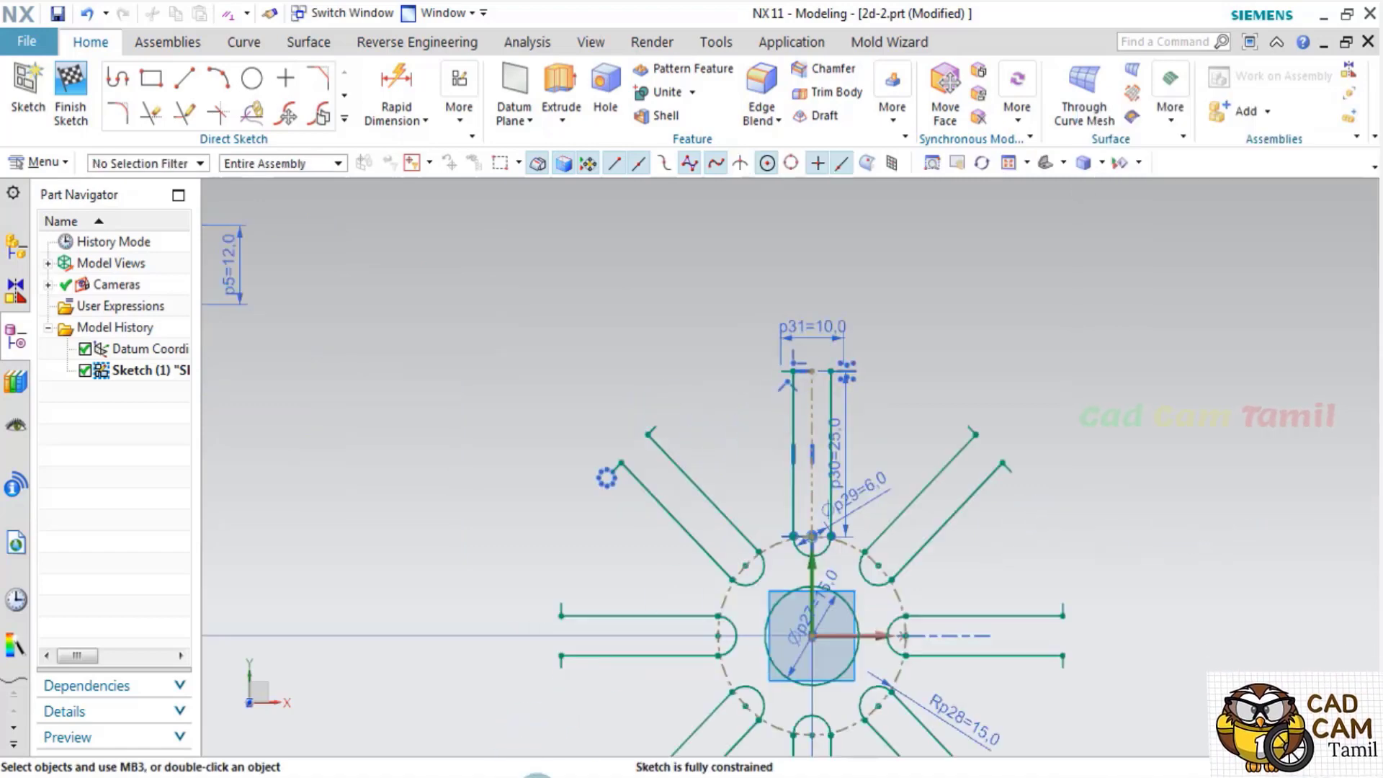
key(alt+Tab)
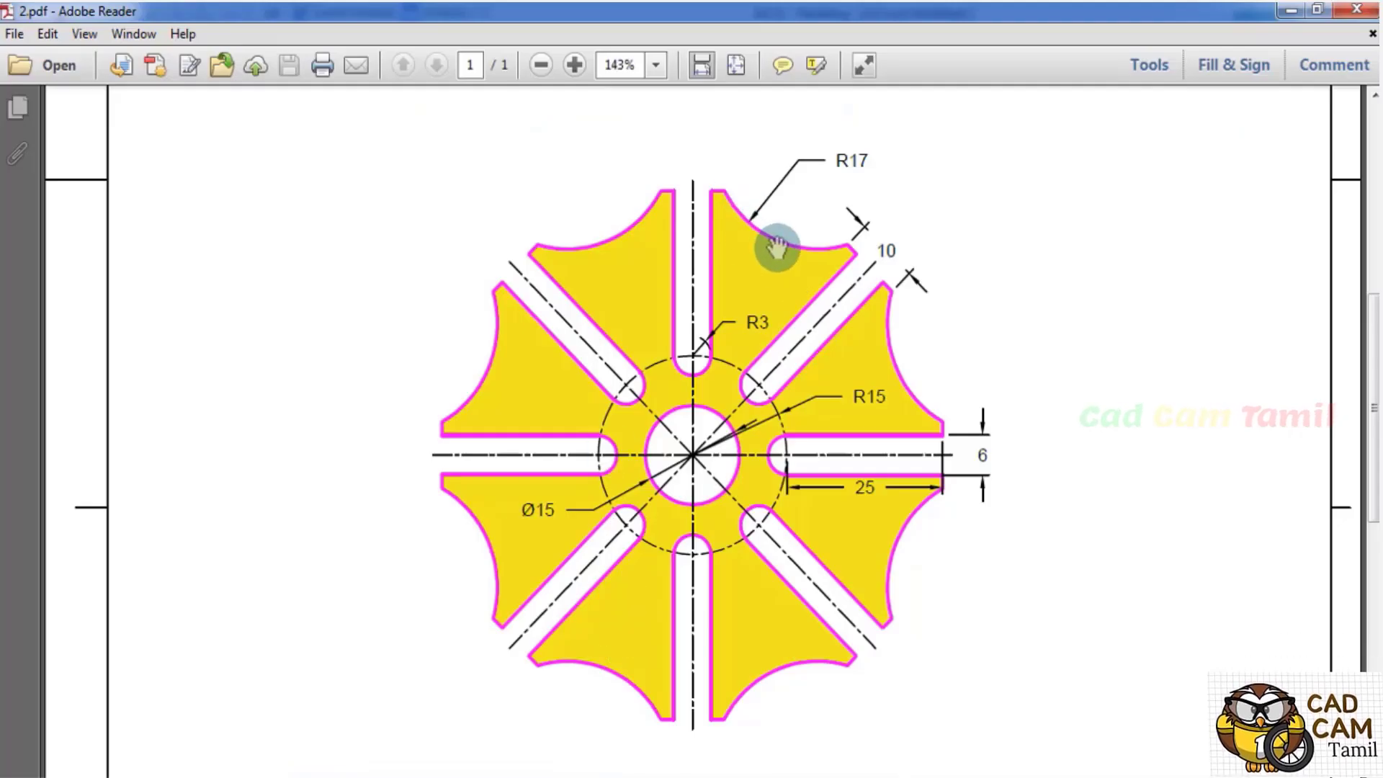
key(alt+Tab)
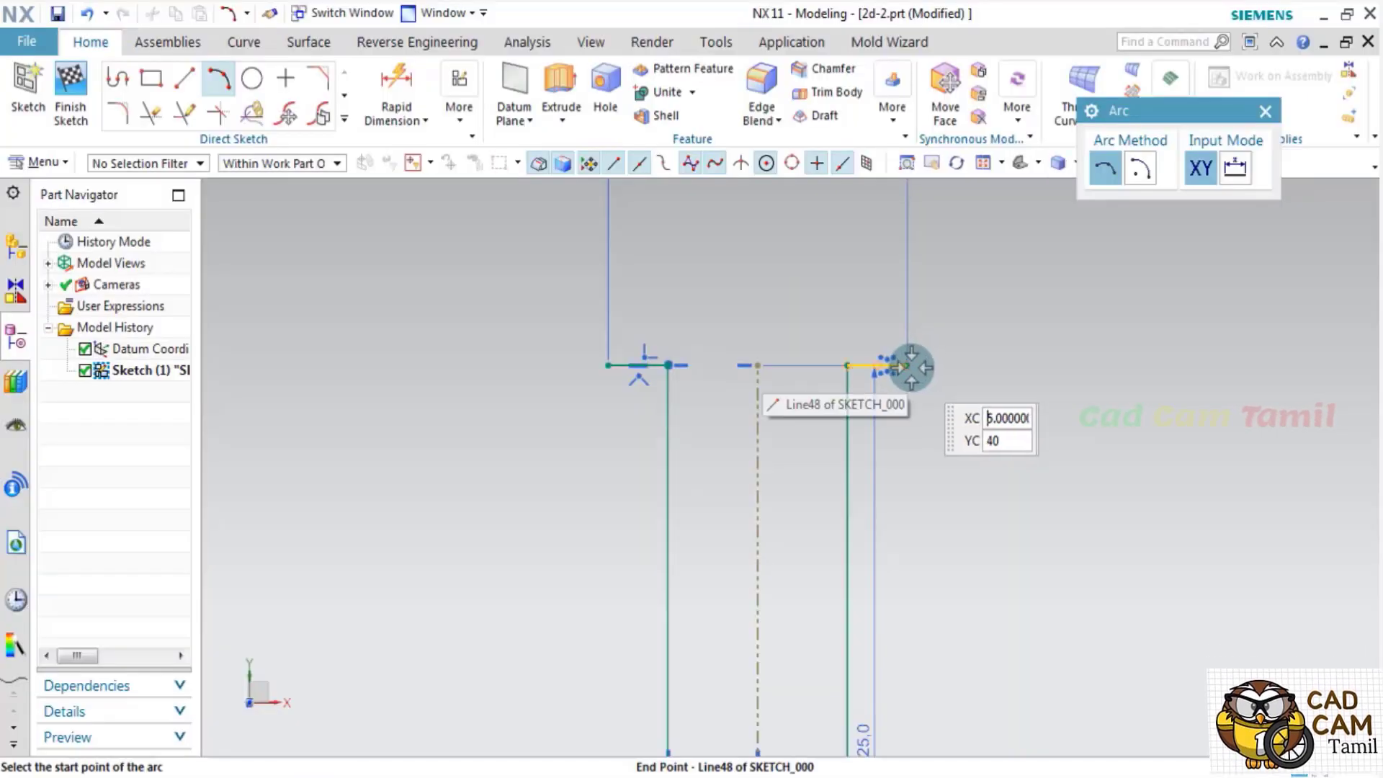
Draw a concave R17 arc from the top slot's line end to the diagonal slot's end.
click(905, 364)
scroll(948, 469, down, 3)
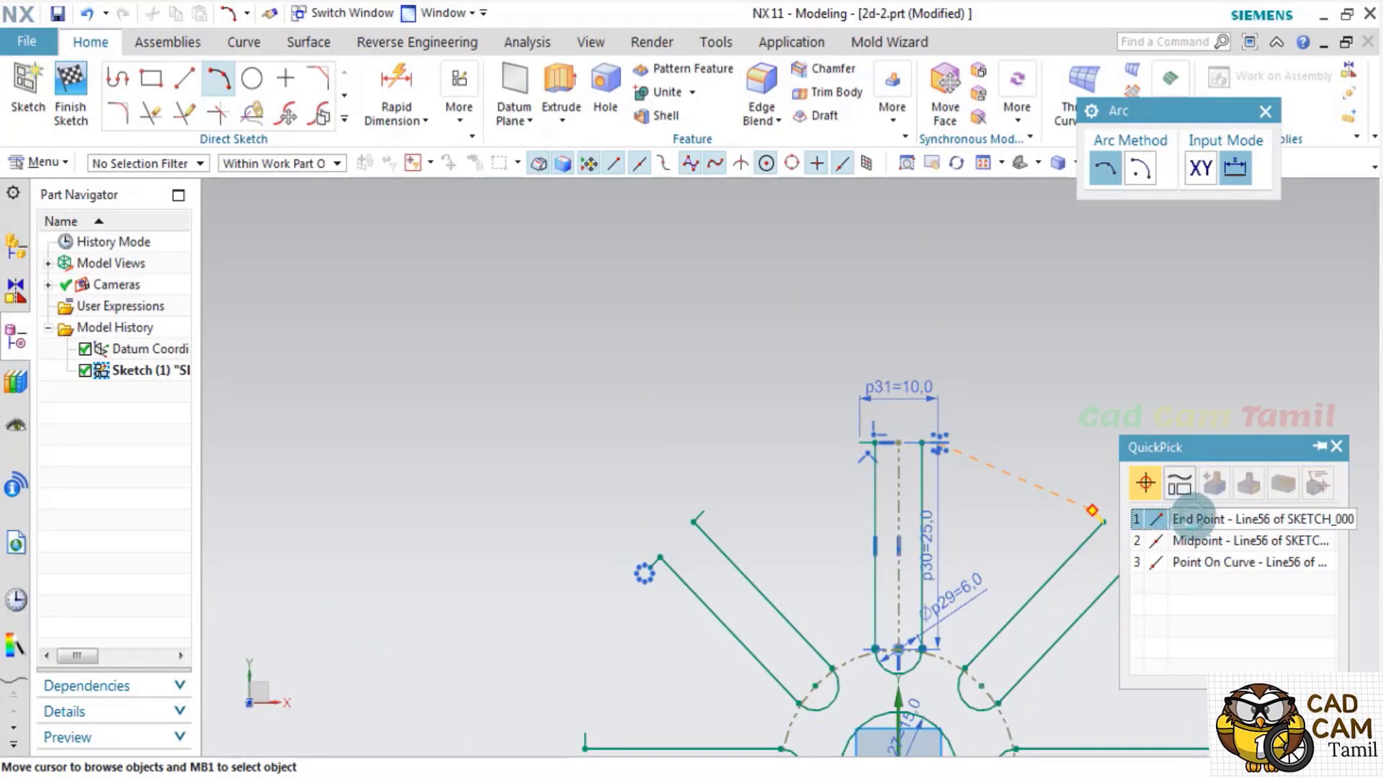
click(1153, 525)
scroll(1007, 507, up, 5)
scroll(1081, 468, down, 3)
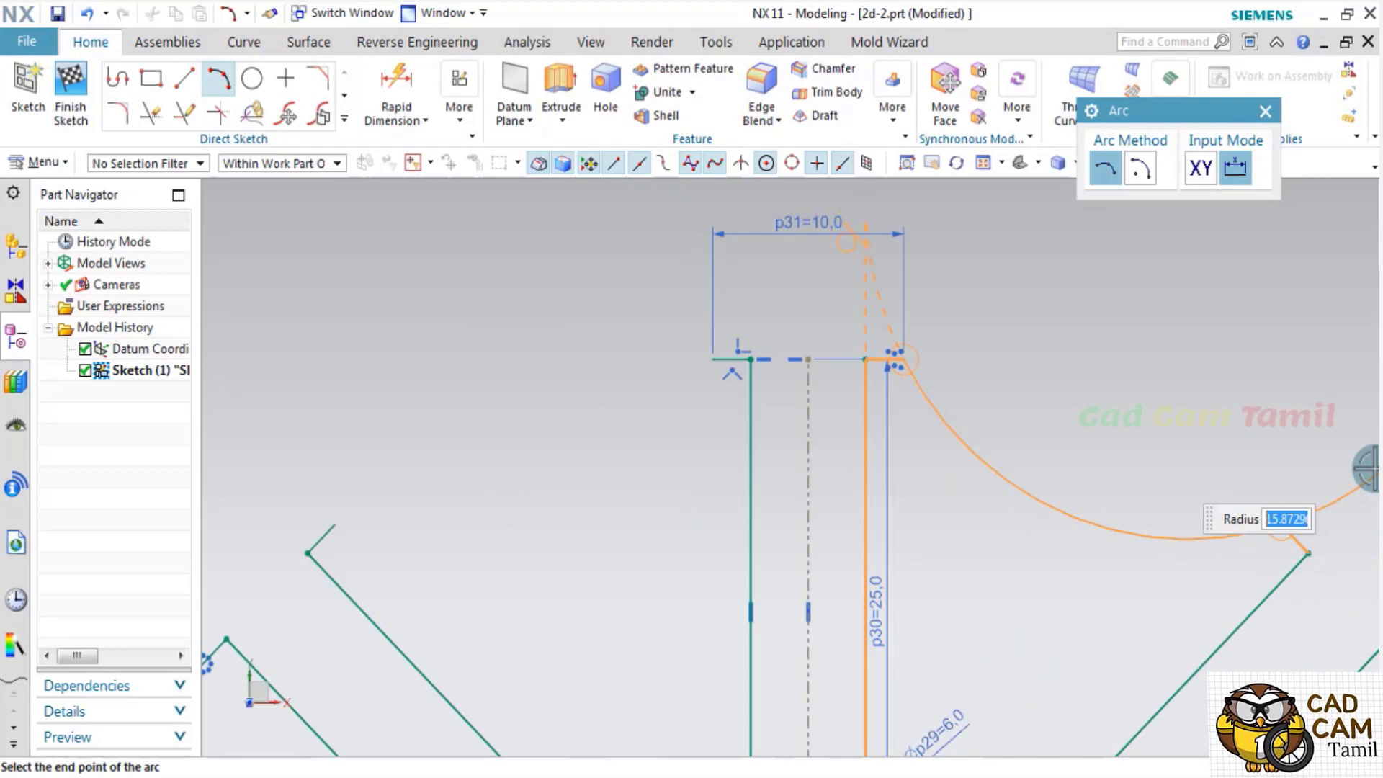
text(17)
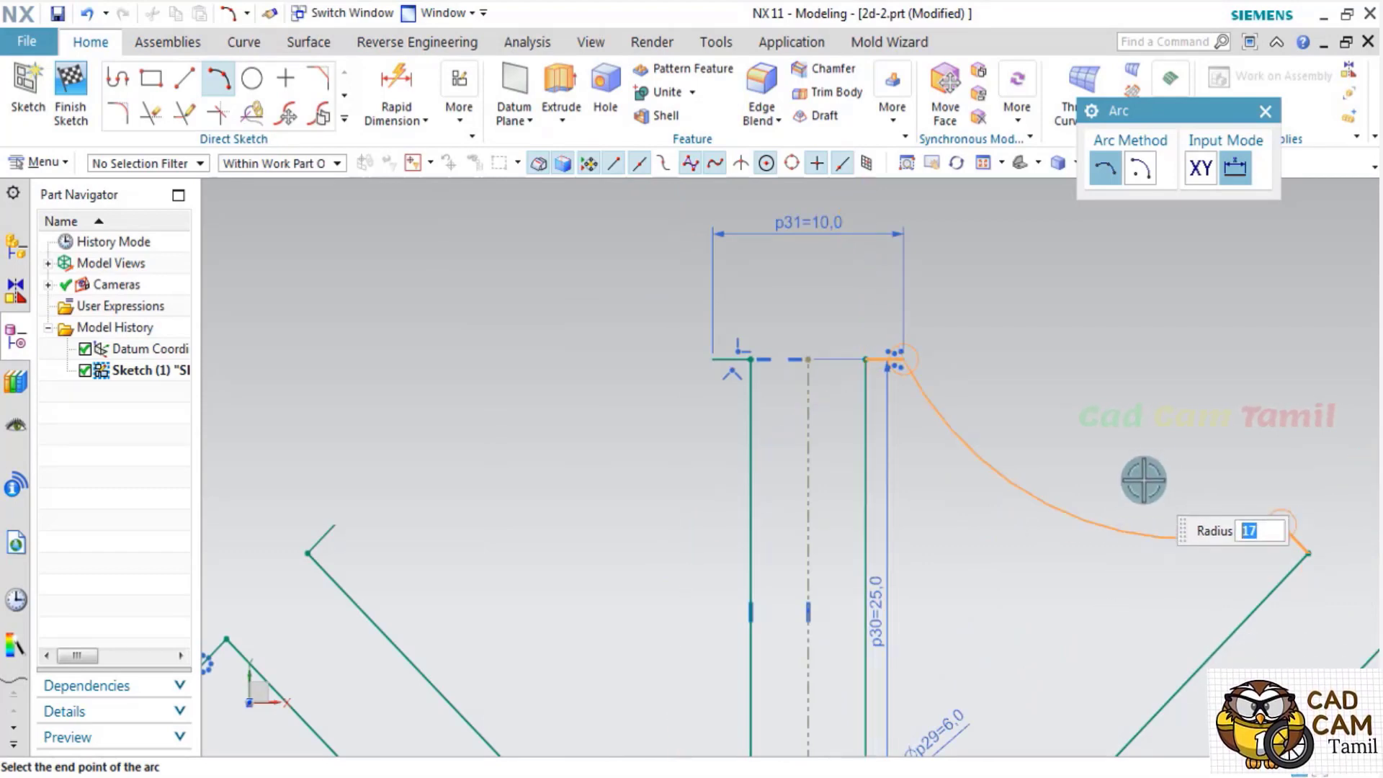
click(978, 502)
scroll(977, 502, down, 2)
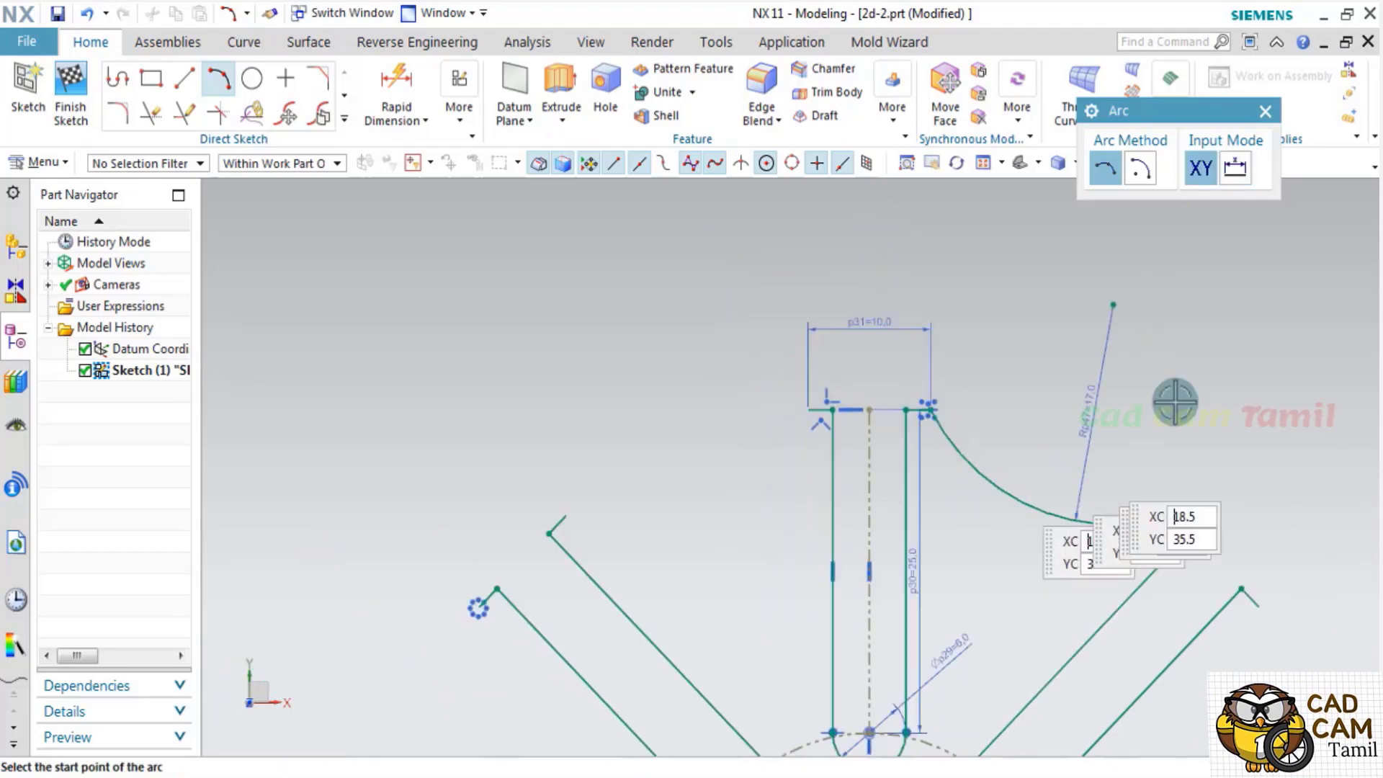
click(1266, 111)
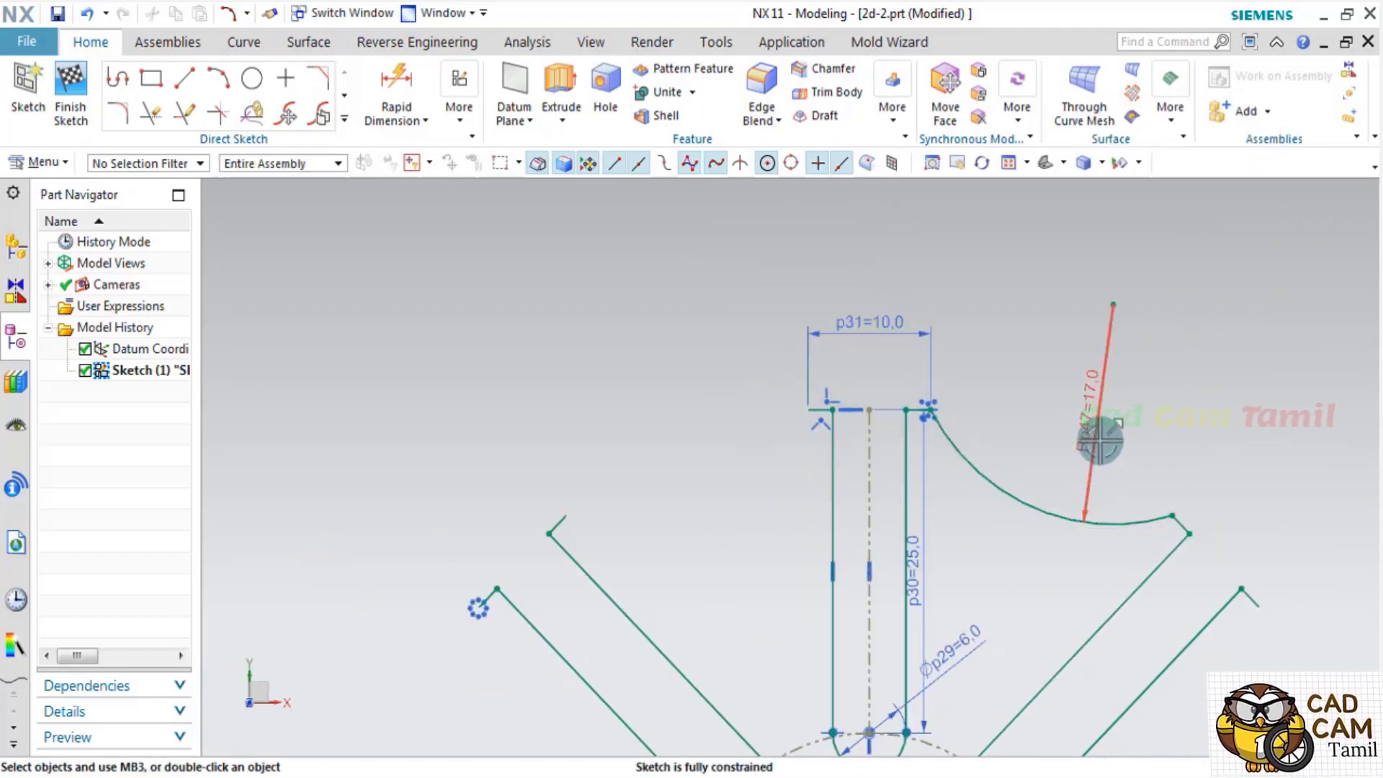
Confirm in Geometric Constraints that the sketch is fully constrained.
key(c)
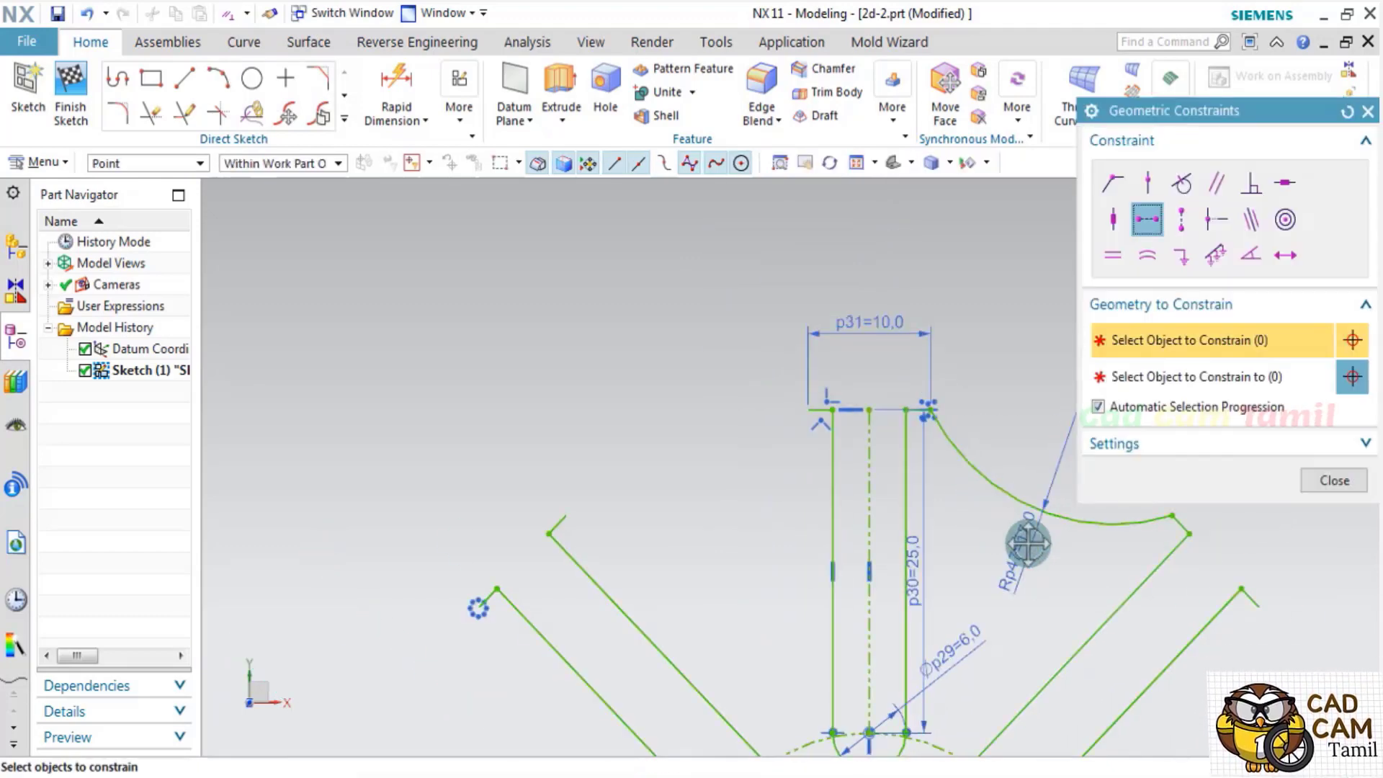
scroll(793, 374, down, 4)
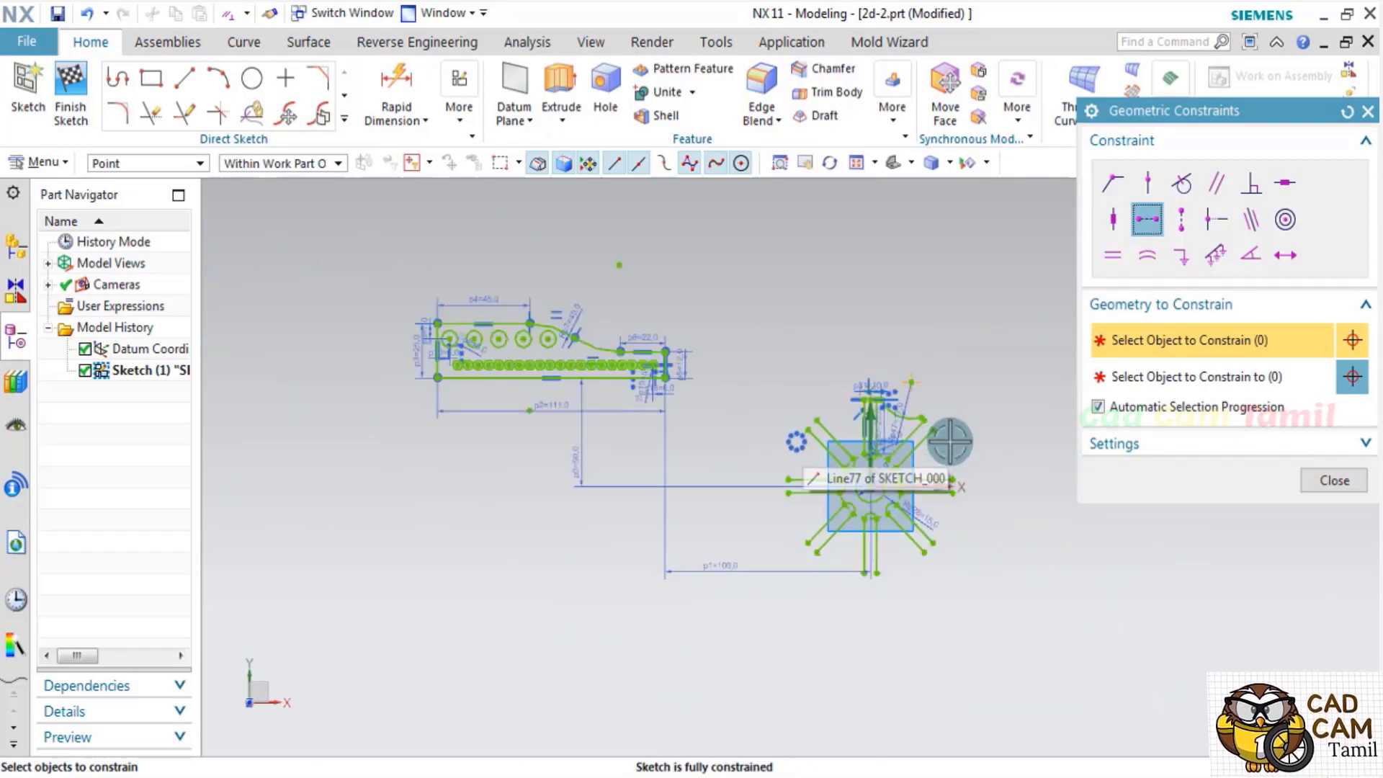
key(Escape)
scroll(792, 432, up, 3)
click(345, 119)
Circularly pattern the single R17 arc about the hole centre, 8 copies over 360°.
click(284, 254)
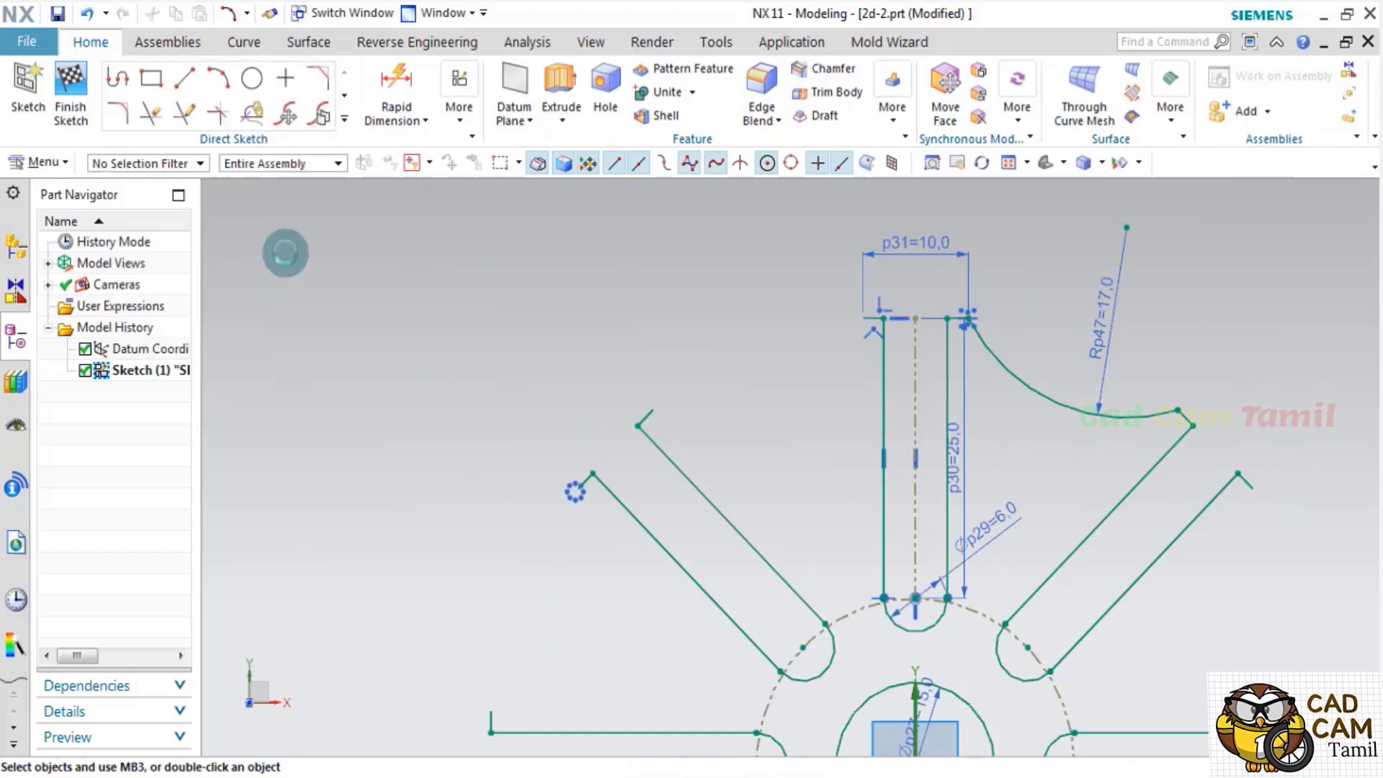
click(1333, 251)
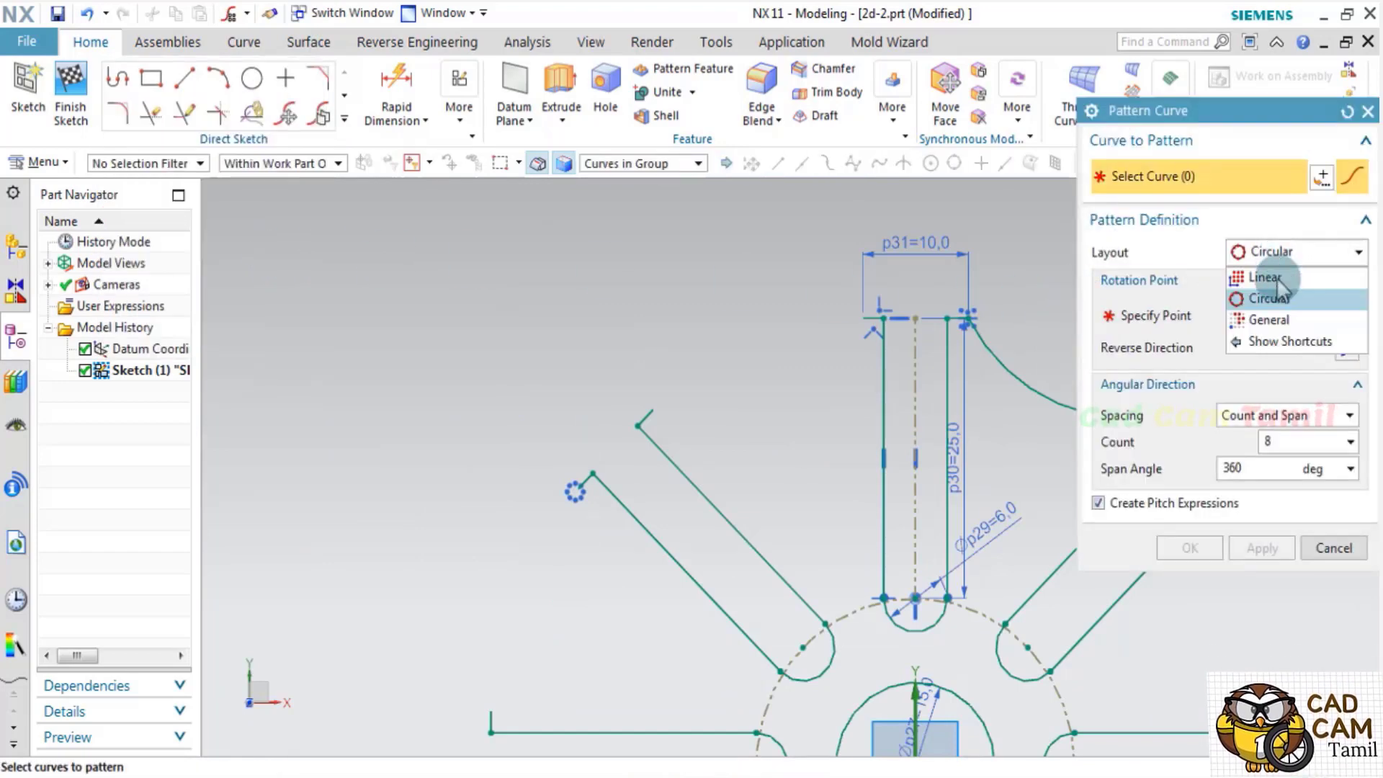
click(1278, 306)
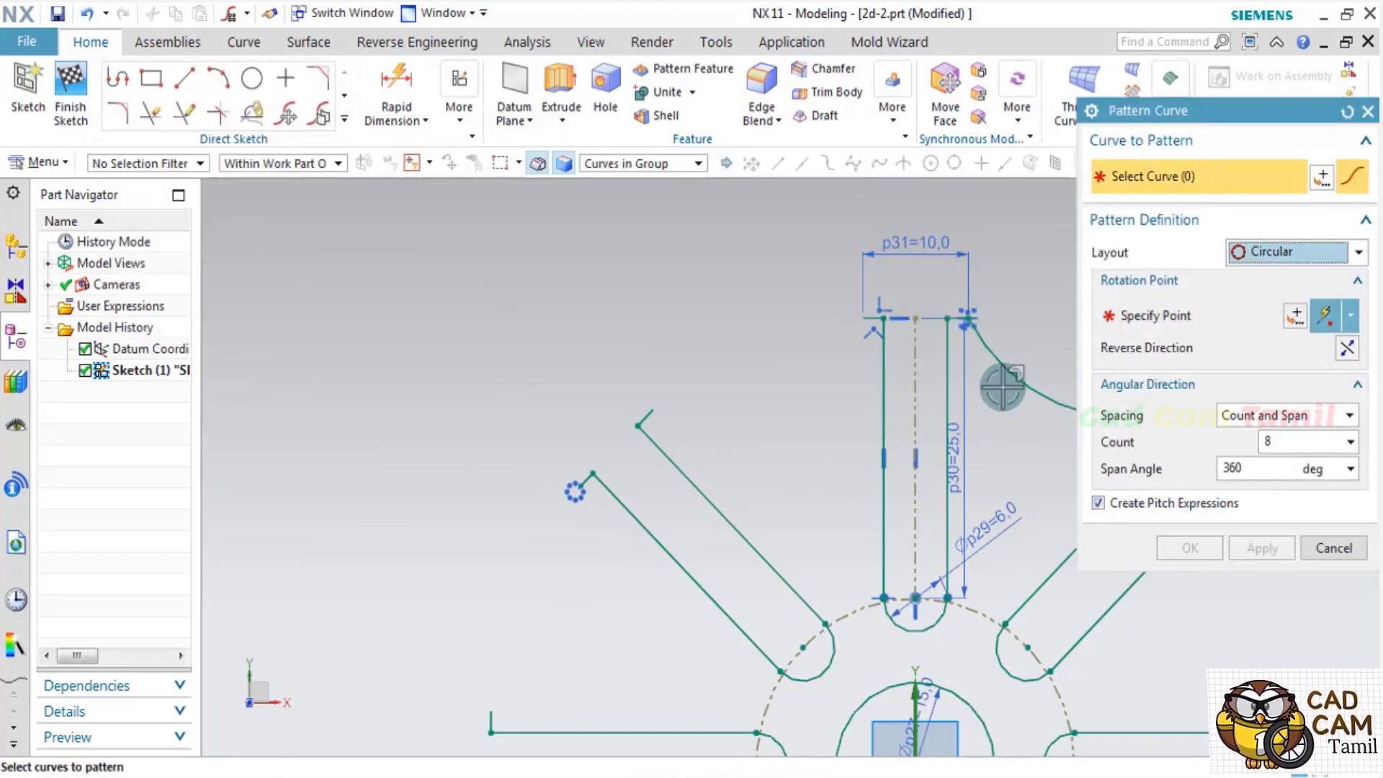
click(632, 163)
click(620, 183)
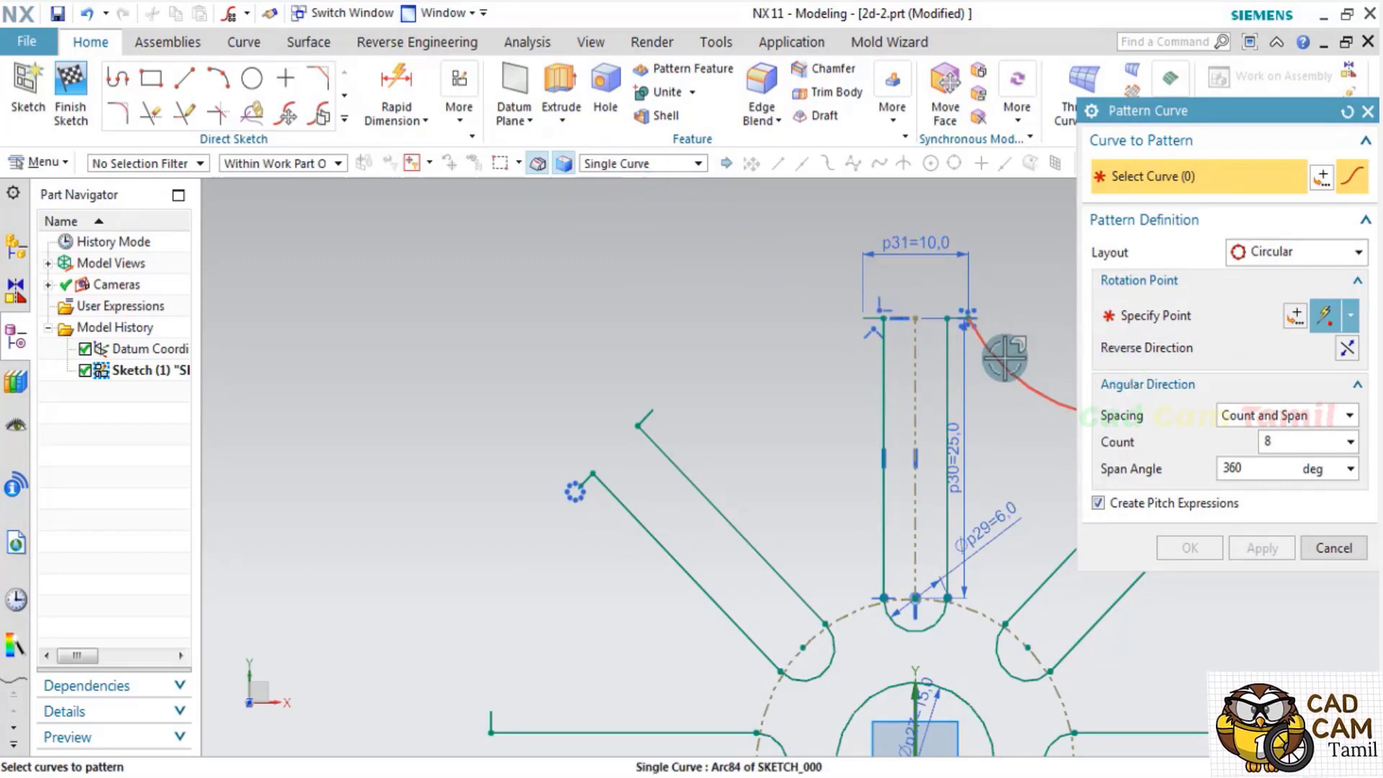
click(1005, 357)
scroll(792, 475, down, 5)
scroll(793, 475, up, 3)
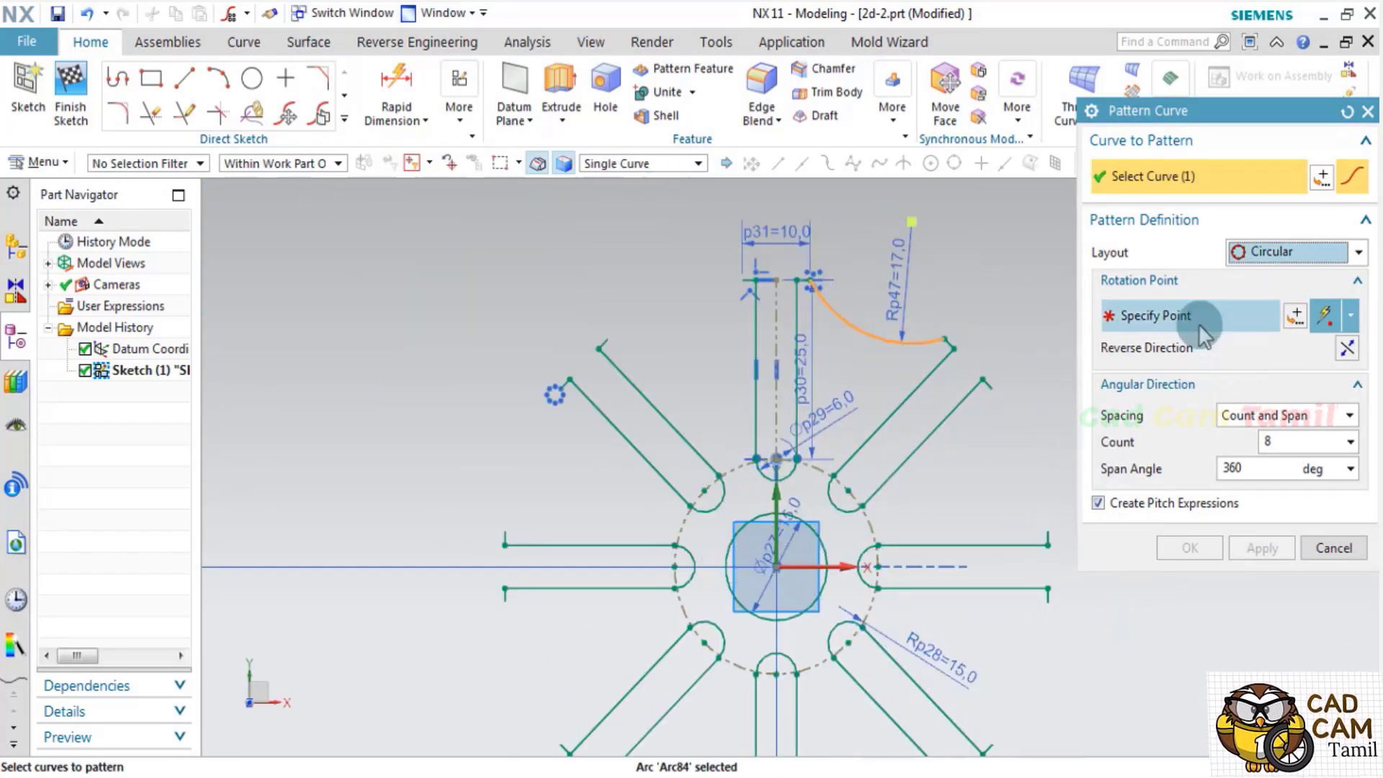
click(776, 567)
scroll(957, 470, down, 4)
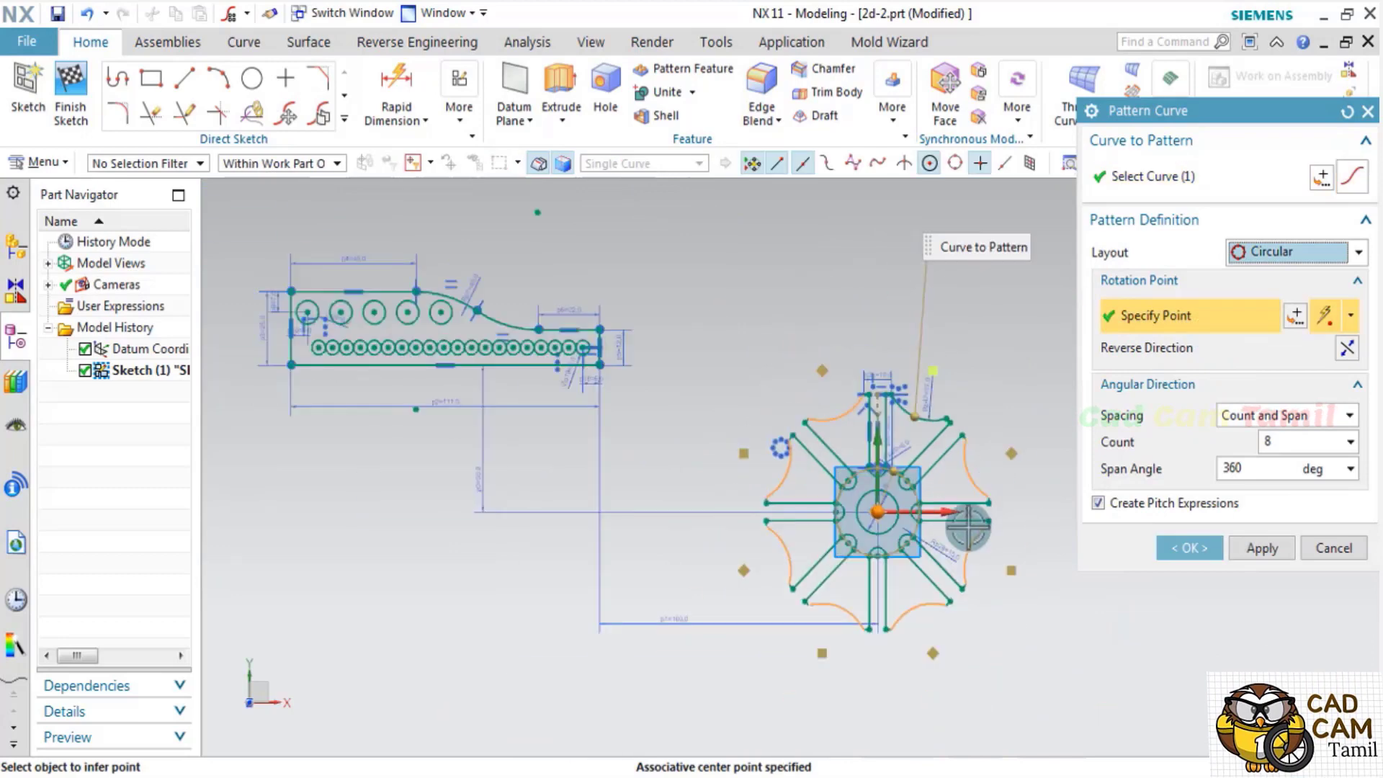
click(1192, 549)
scroll(1081, 576, up, 2)
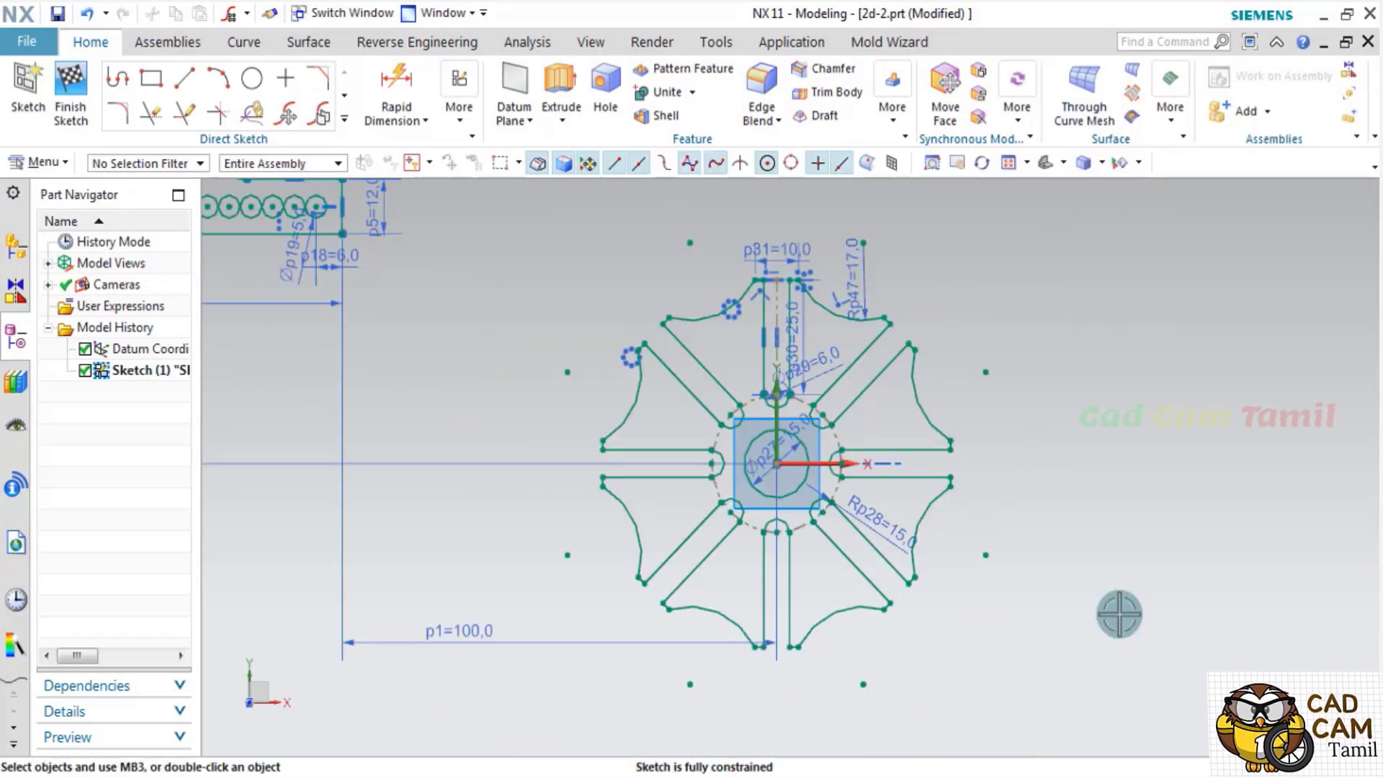
Check constraints and compare the sketch against the 2.pdf reference drawing.
key(c)
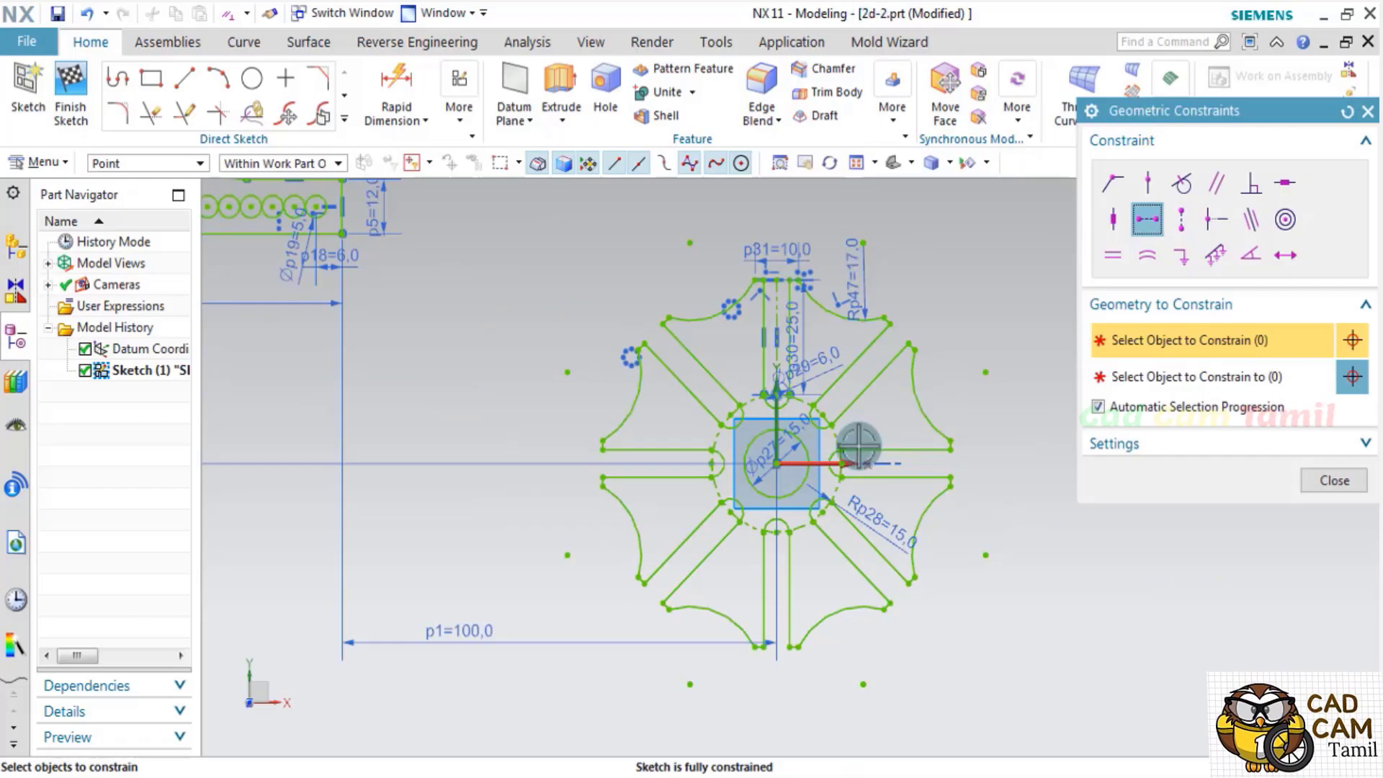
scroll(857, 447, down, 3)
key(alt+Tab)
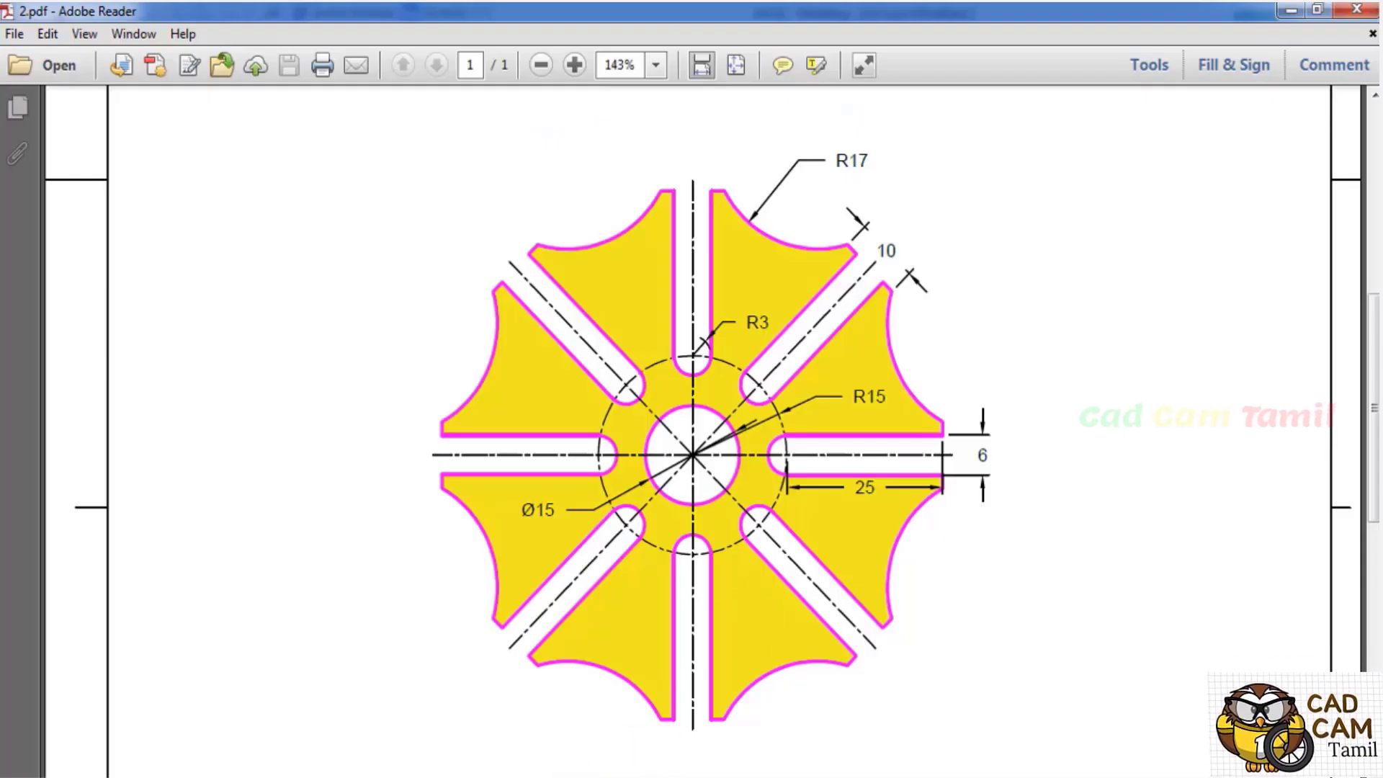
key(alt+Tab)
Finish the sketch with Ctrl+Q and review the slotted radial profile.
key(ctrl+q)
scroll(1028, 508, down, 3)
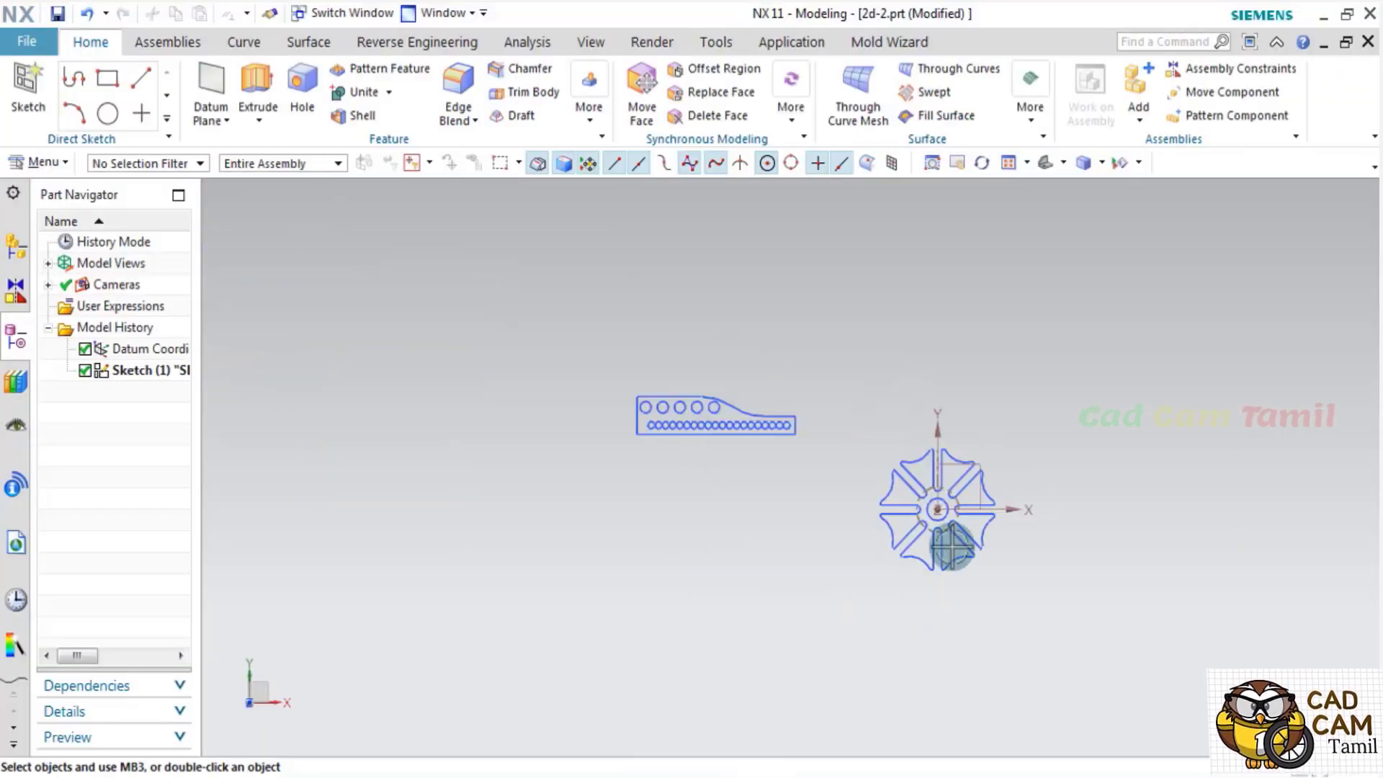
scroll(980, 522, up, 3)
scroll(1030, 559, down, 3)
scroll(1029, 556, up, 1)
scroll(1028, 555, up, 1)
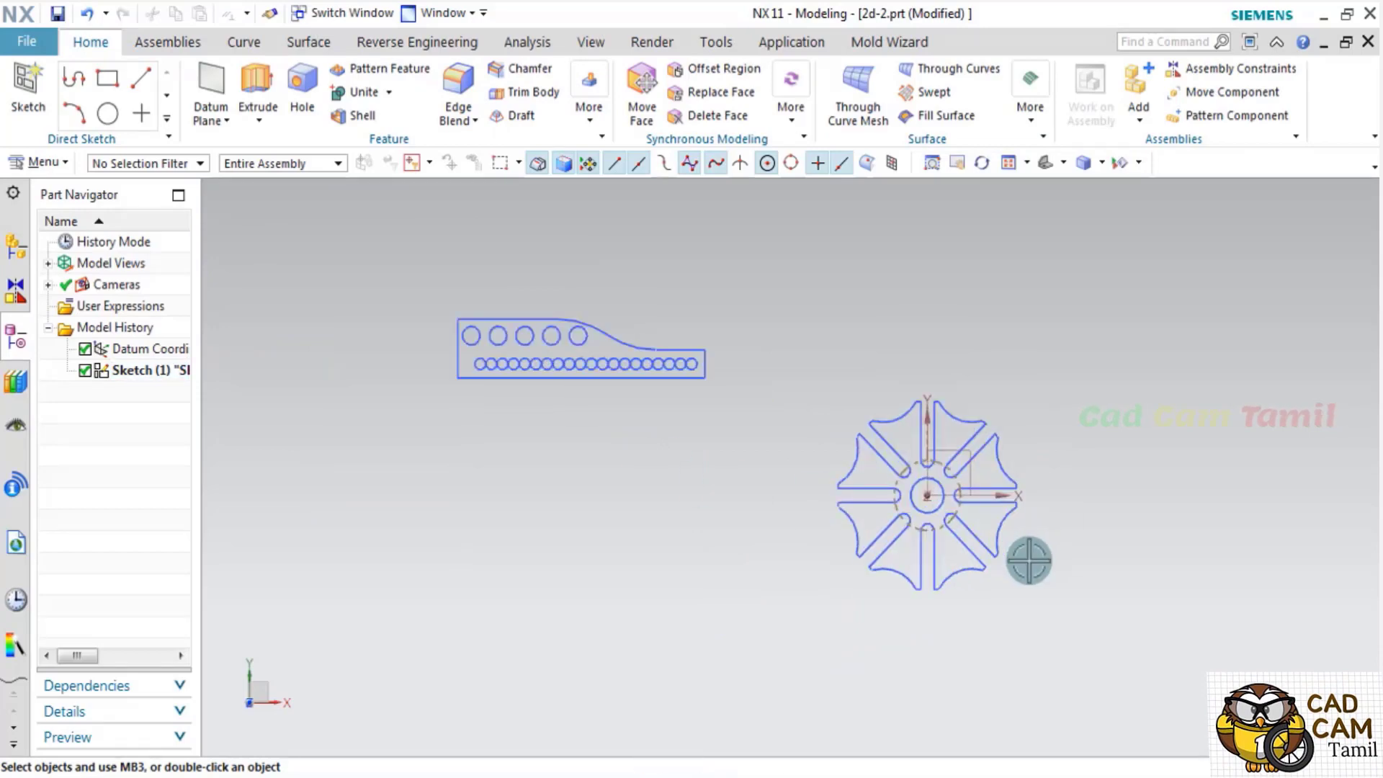
scroll(1037, 560, up, 2)
scroll(1052, 562, down, 1)
scroll(1056, 561, down, 1)
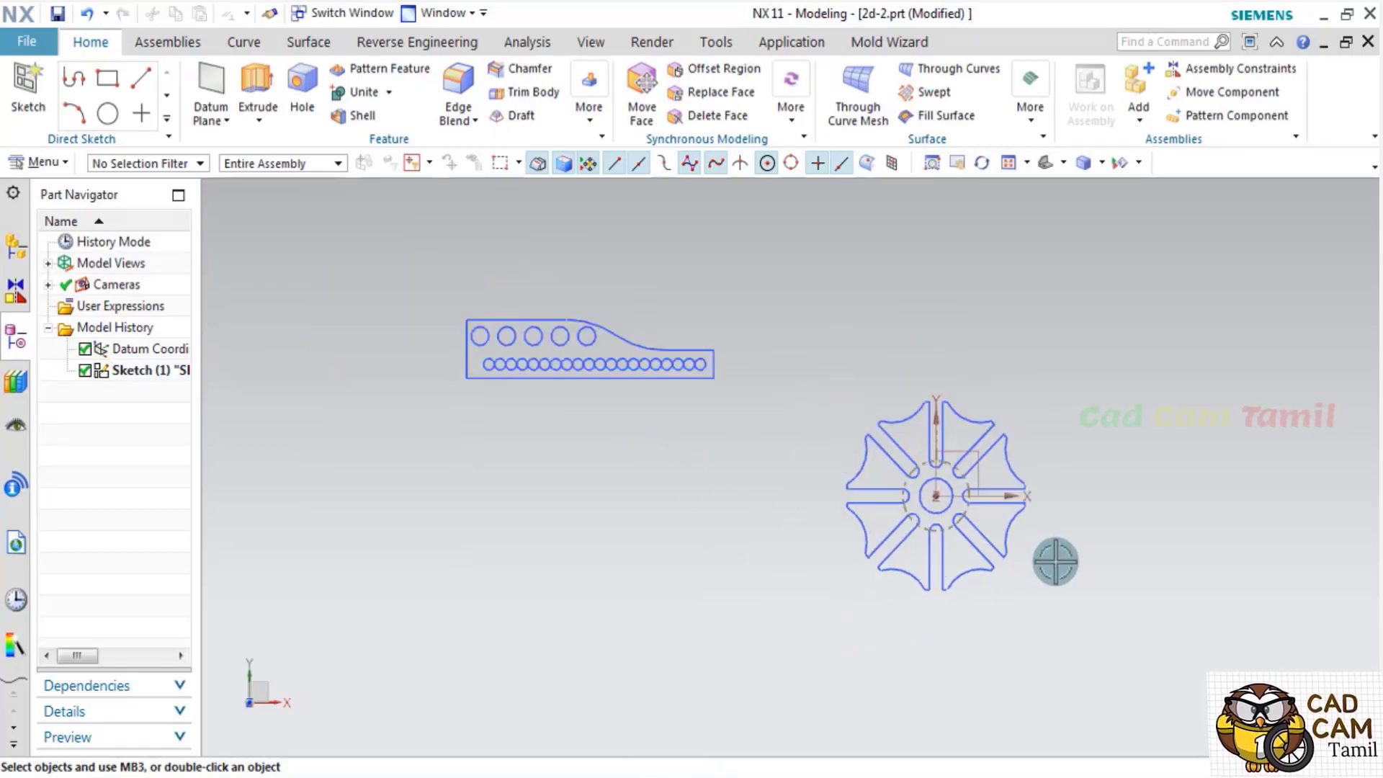